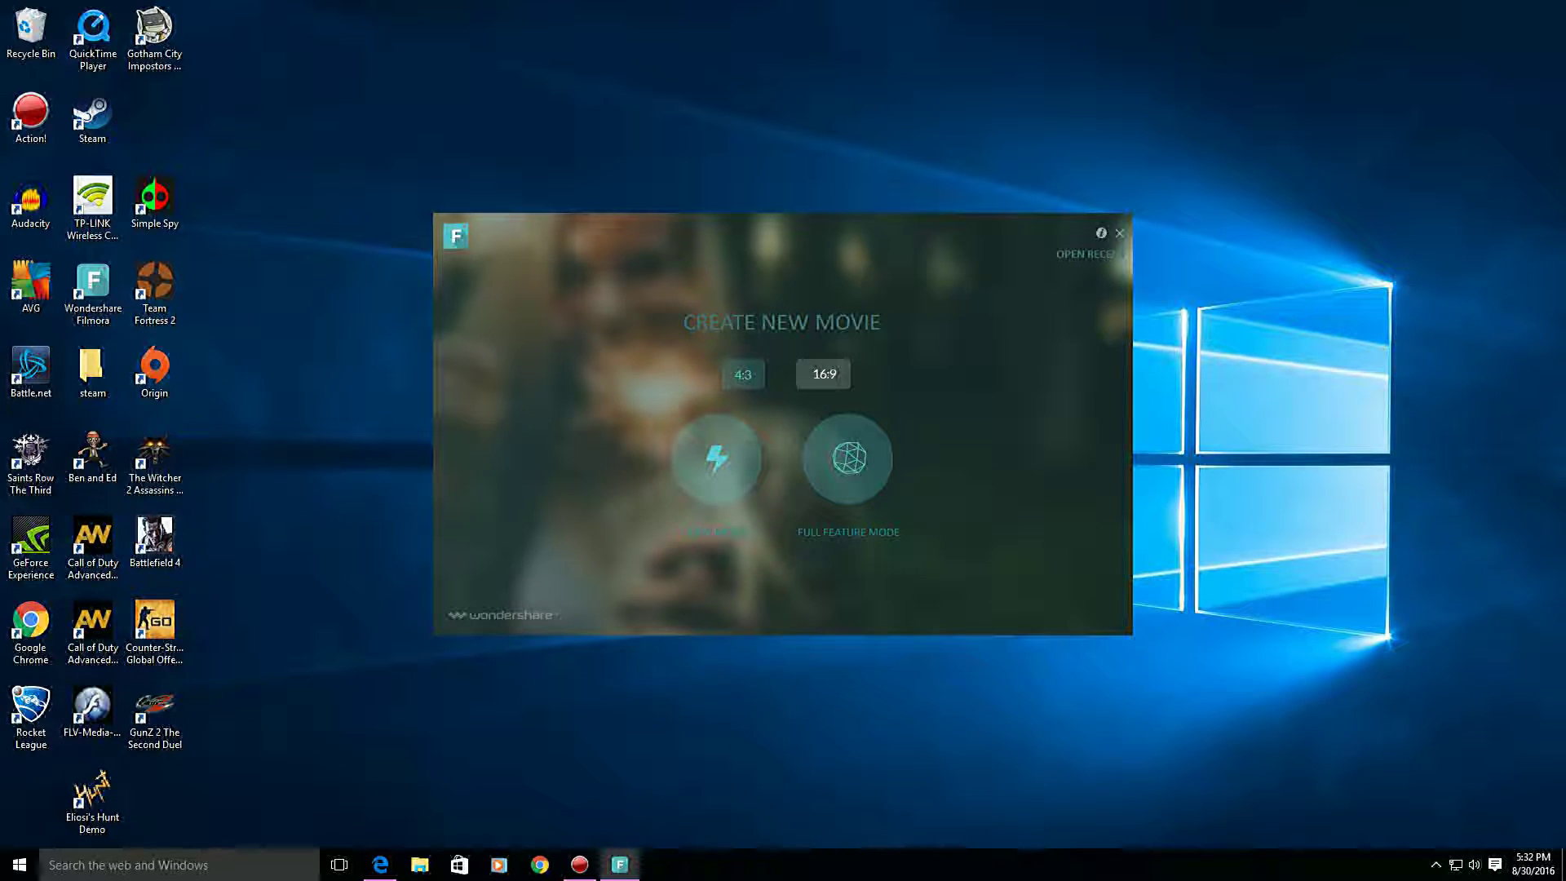
Start a new movie project in Full Feature Mode.
drag(913, 240, 945, 255)
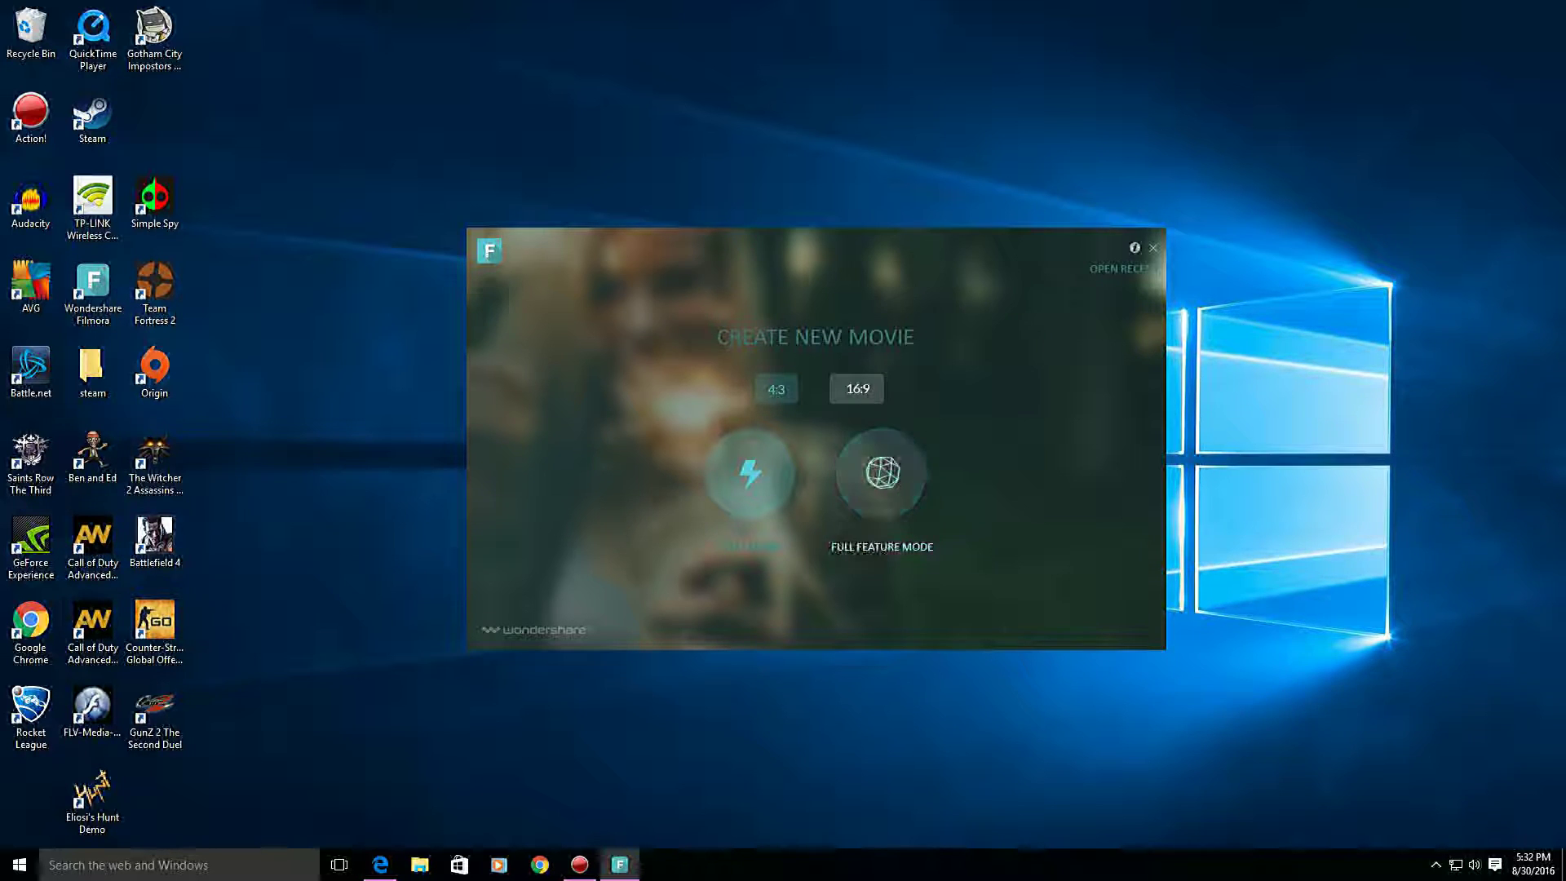
click(881, 473)
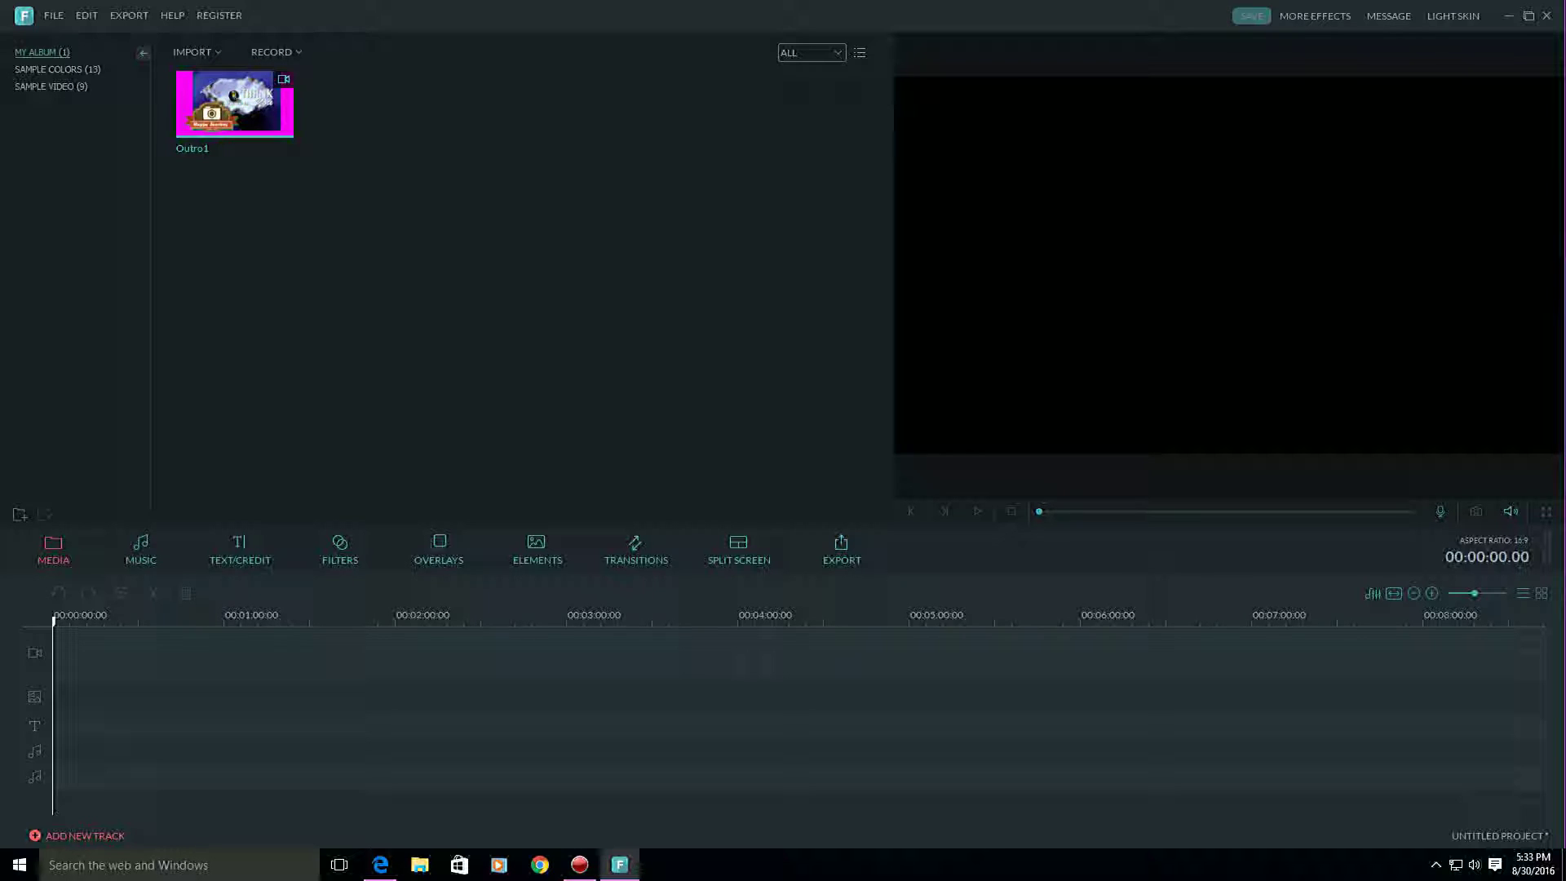
click(196, 51)
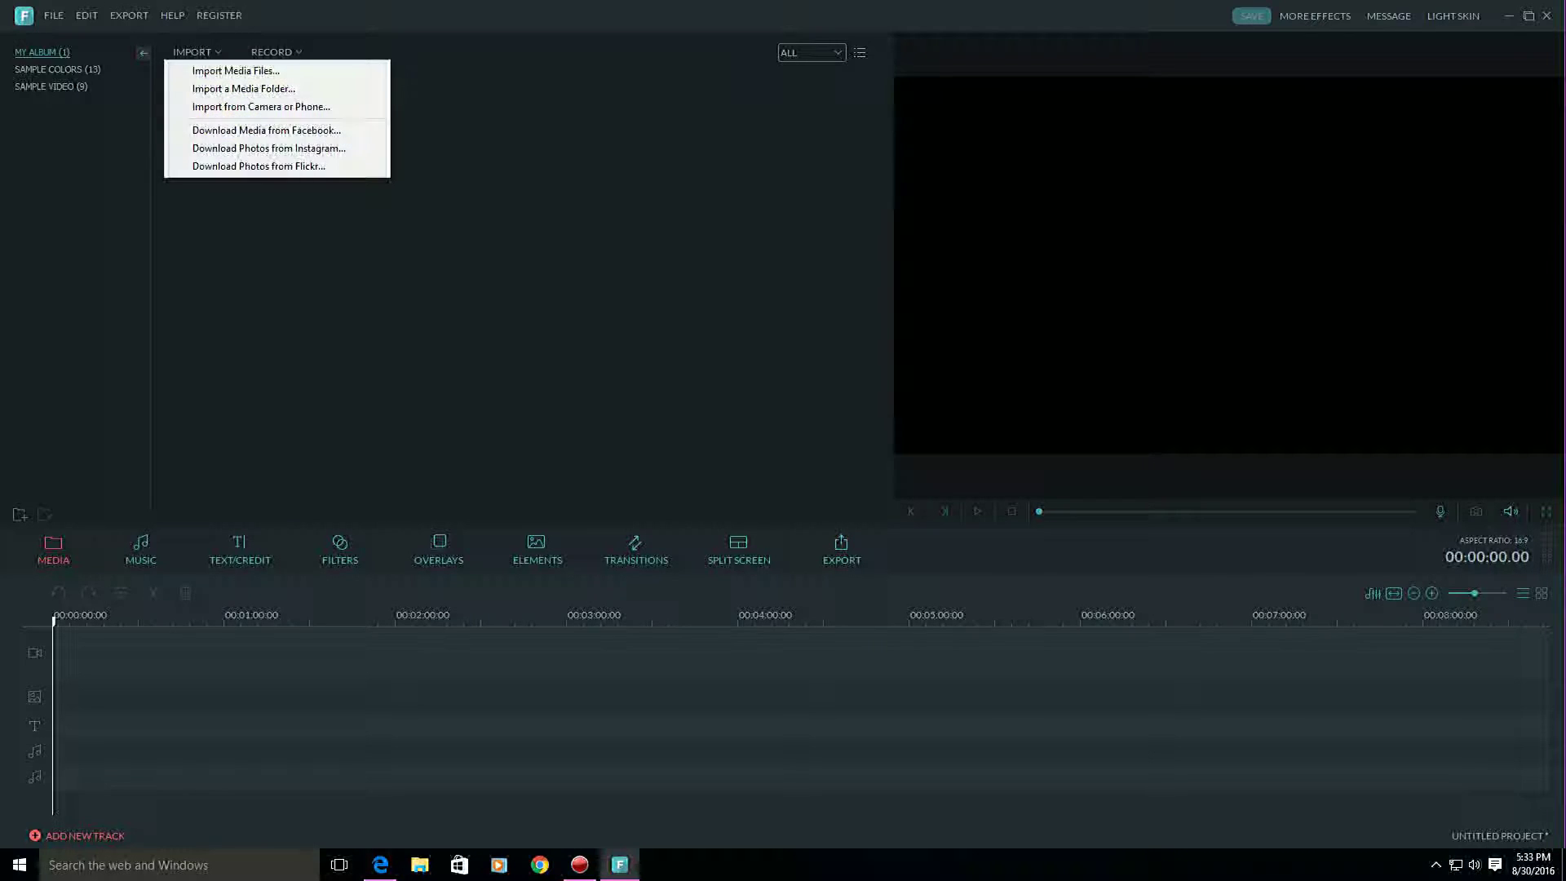
click(235, 71)
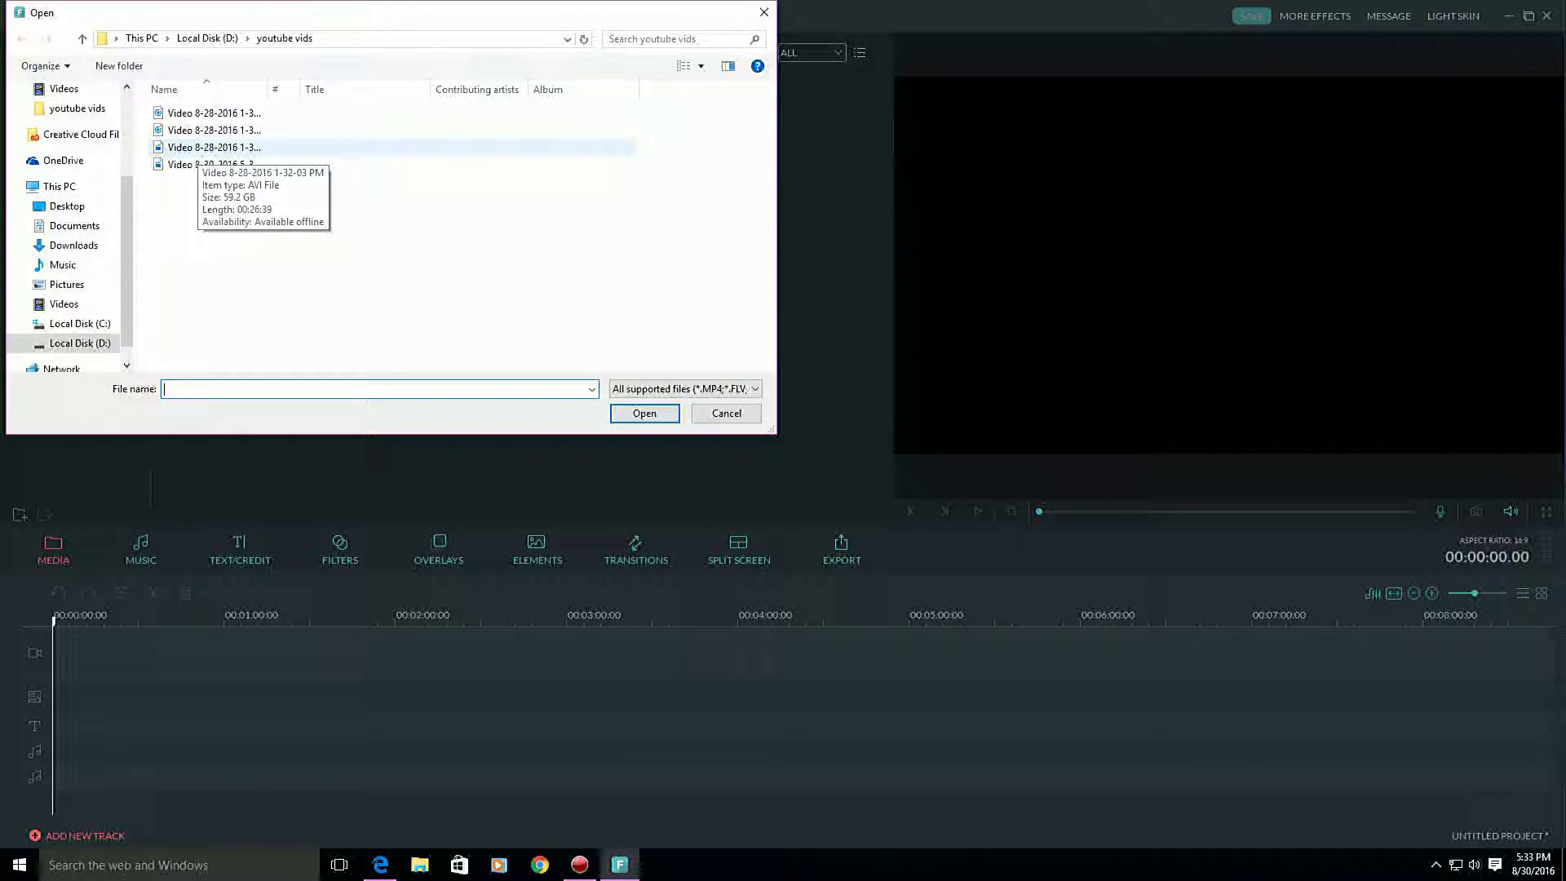
double_click(202, 148)
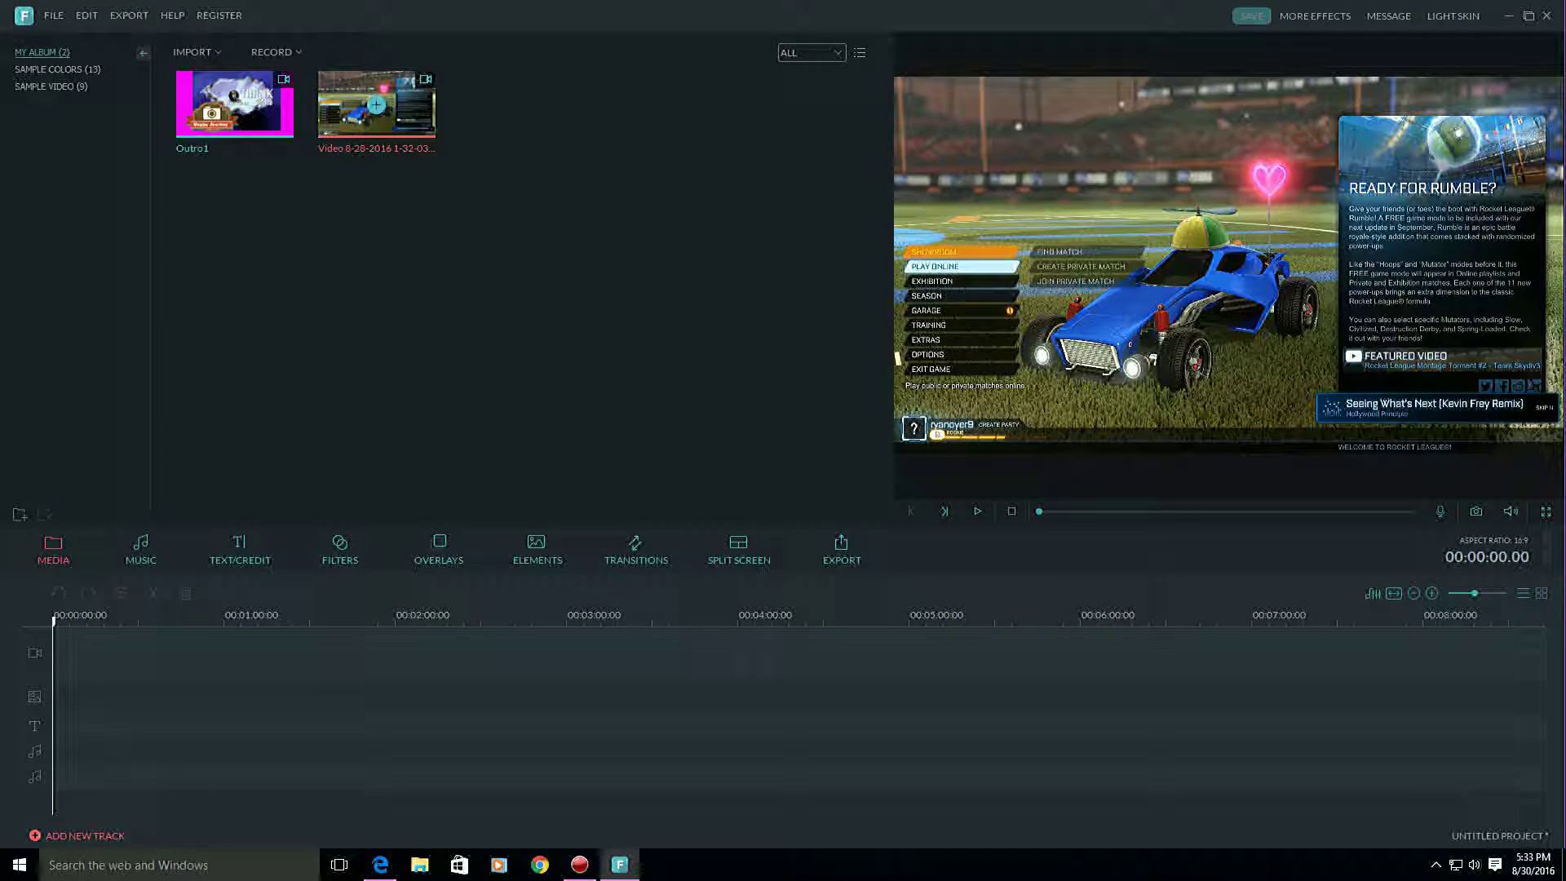
click(195, 52)
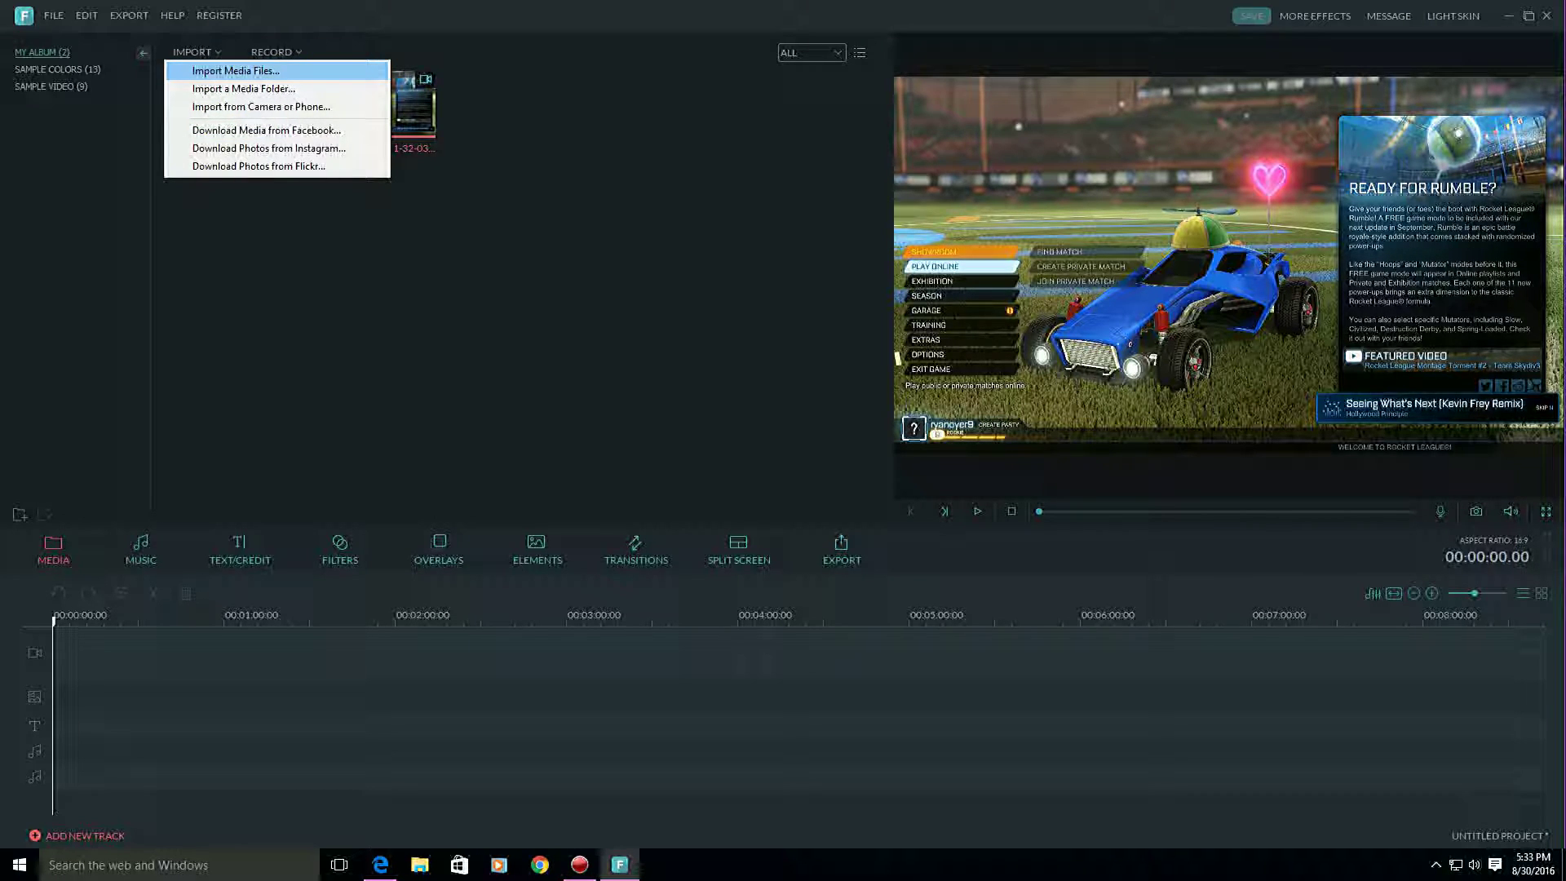
click(236, 71)
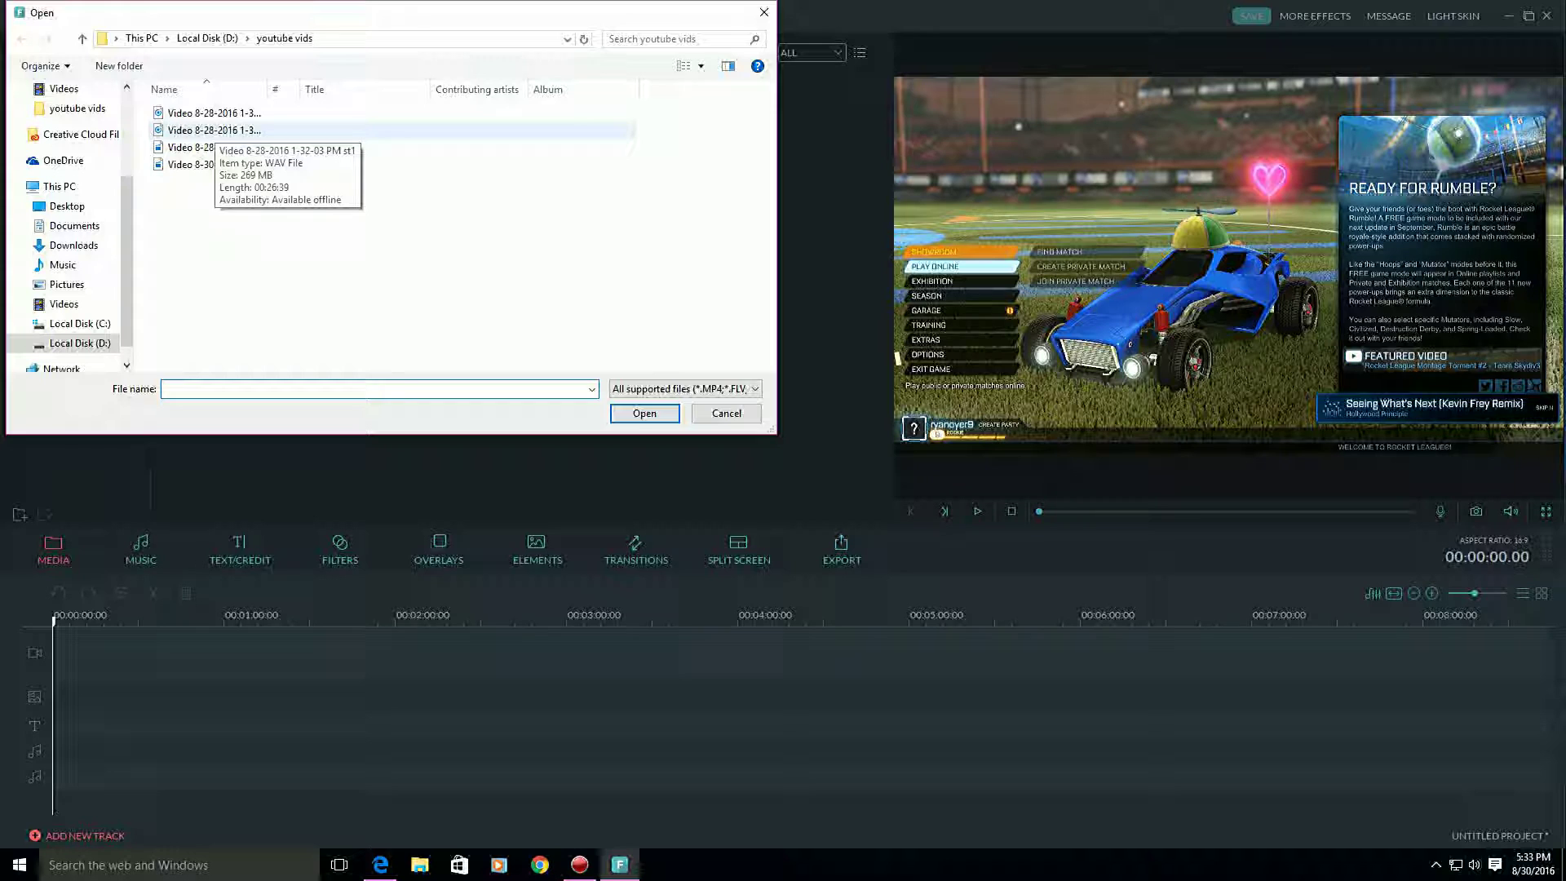
double_click(213, 130)
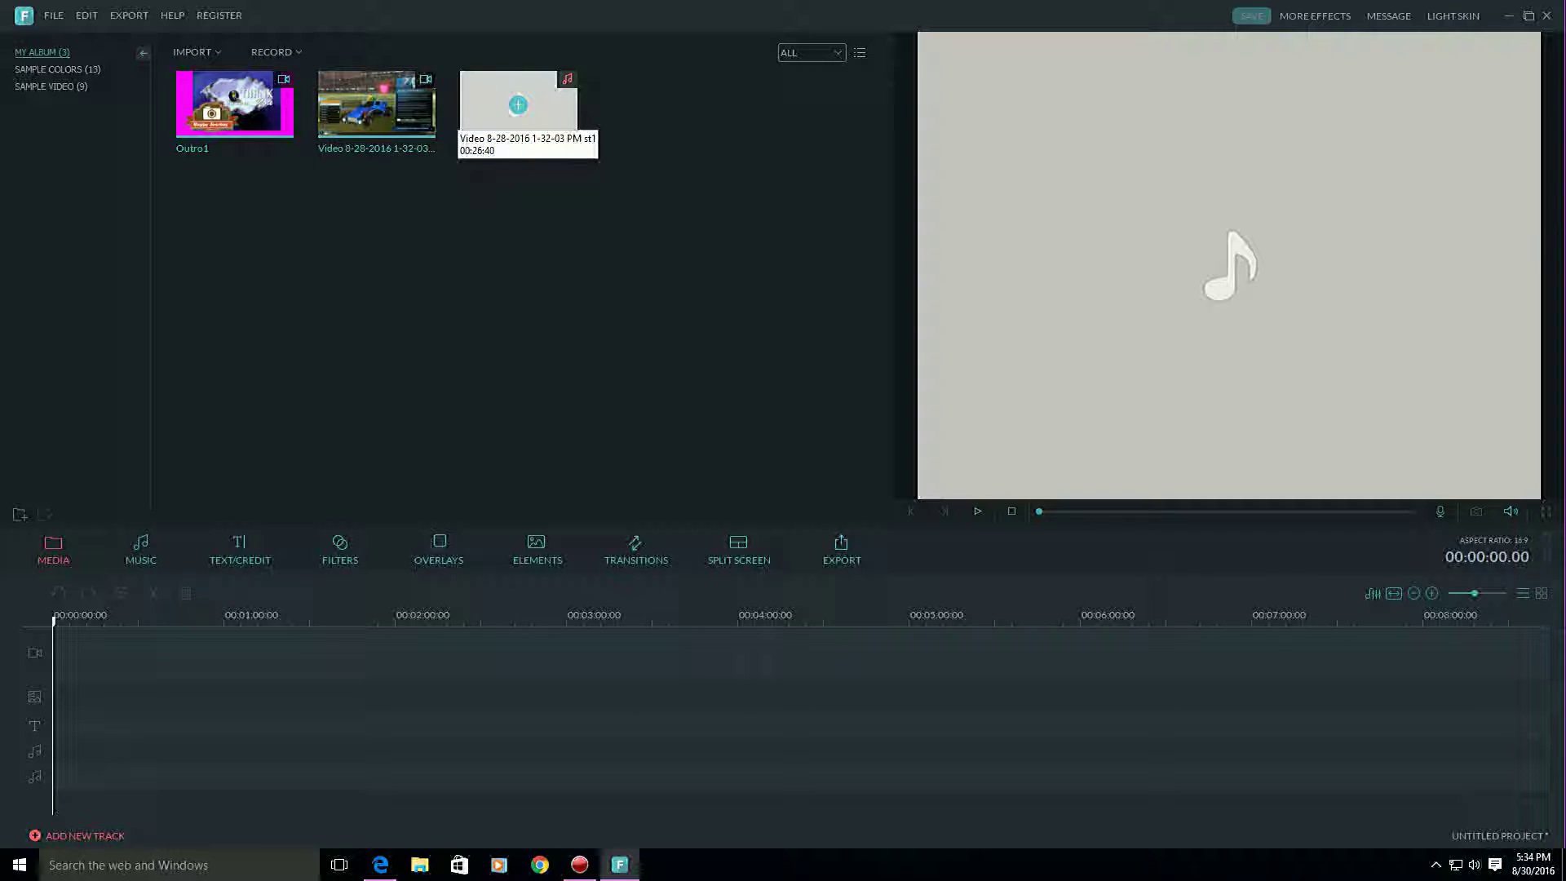
Add the imported gameplay video and its st1 audio file to the start of the timeline.
click(489, 114)
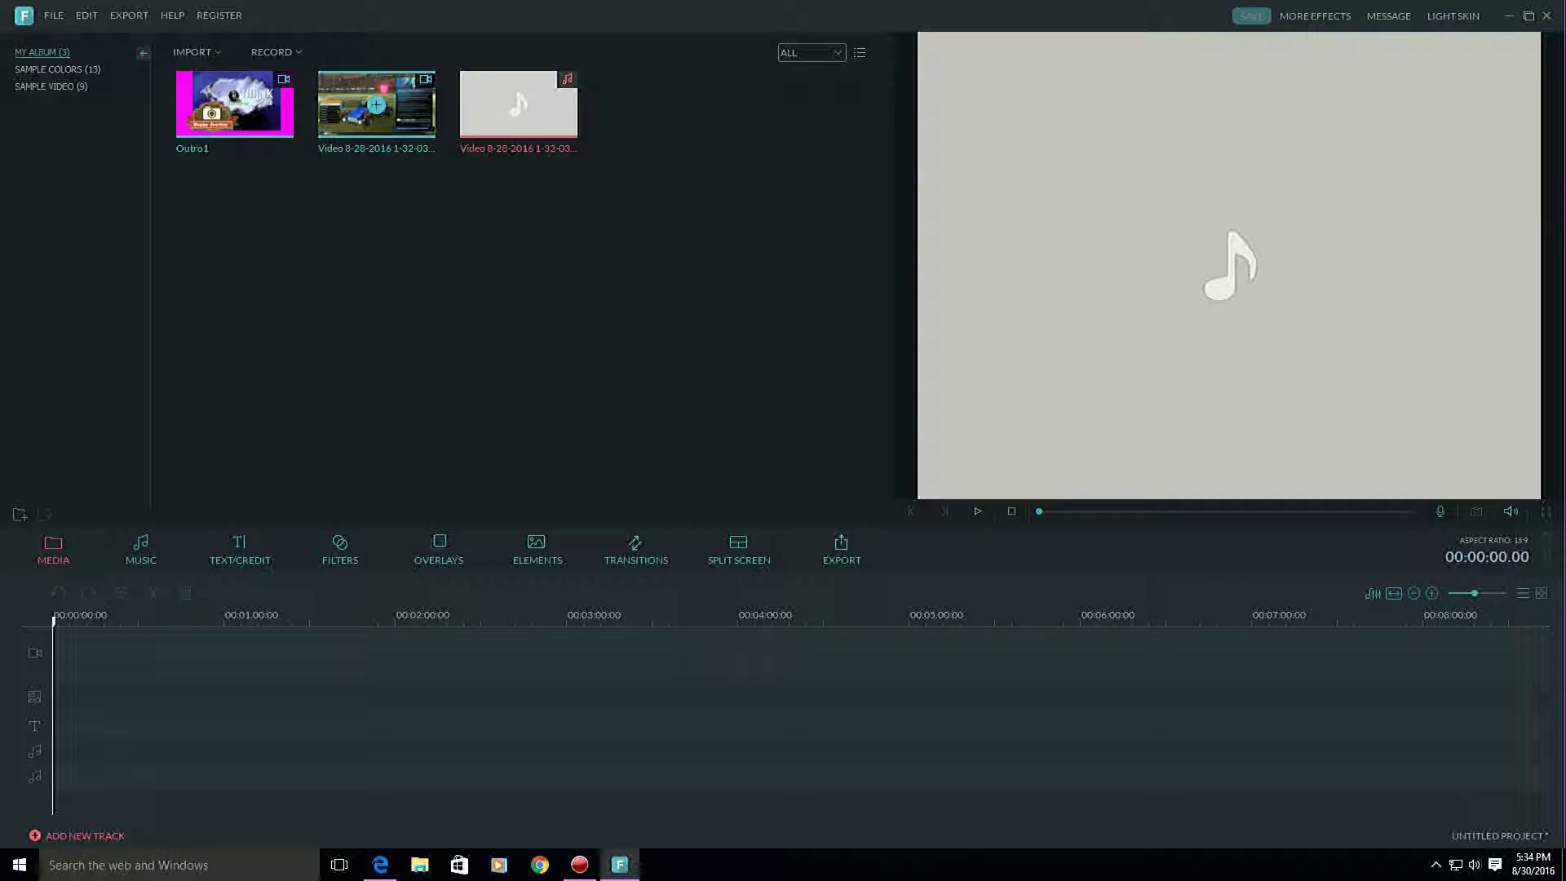
click(376, 104)
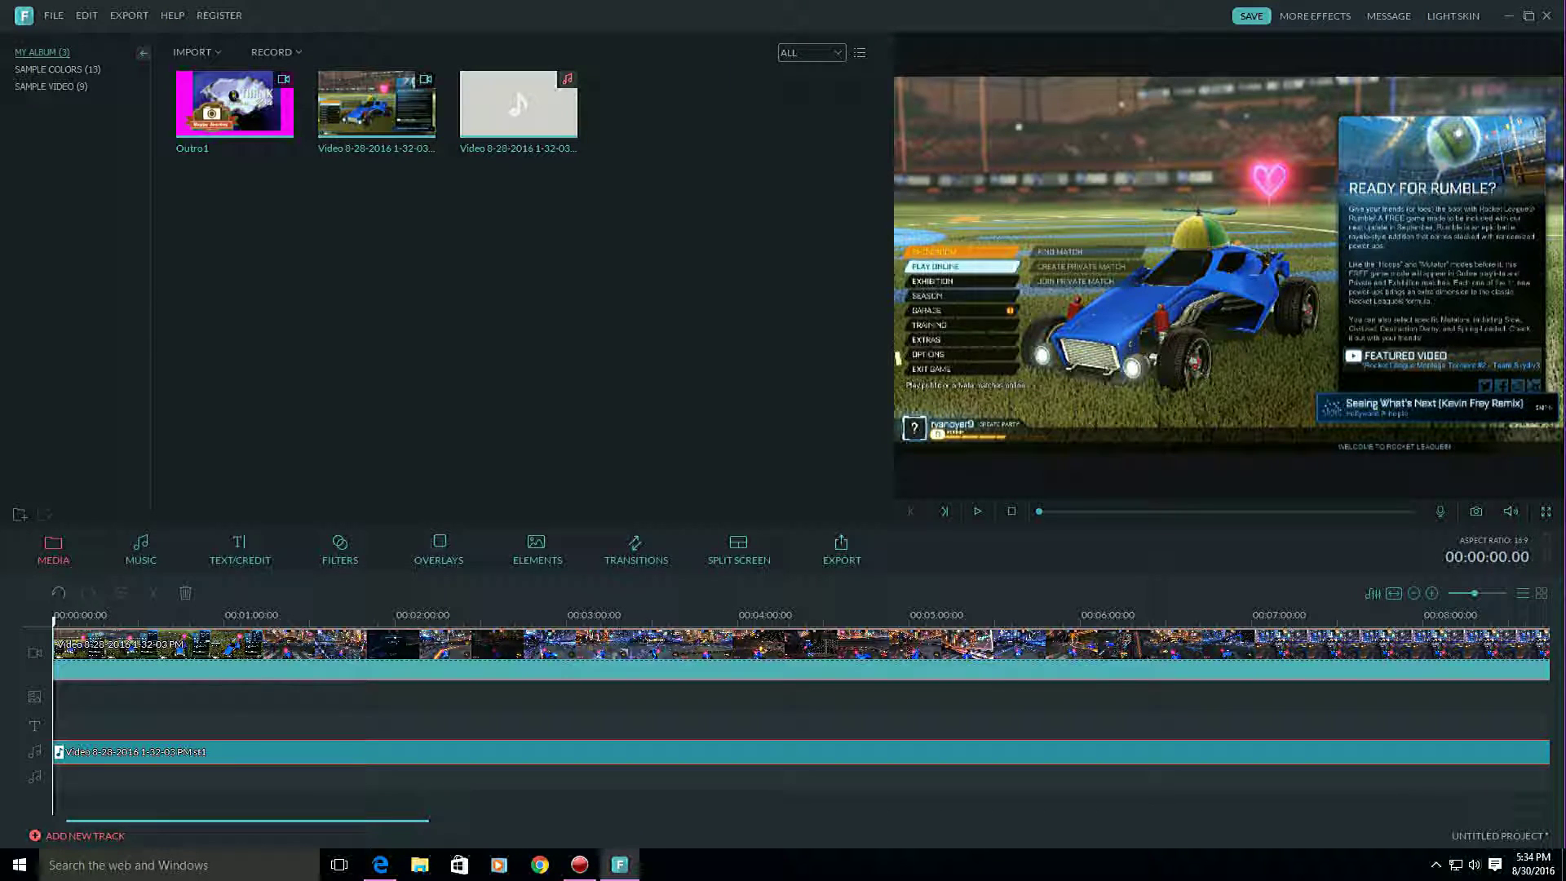
mouse_move(518, 104)
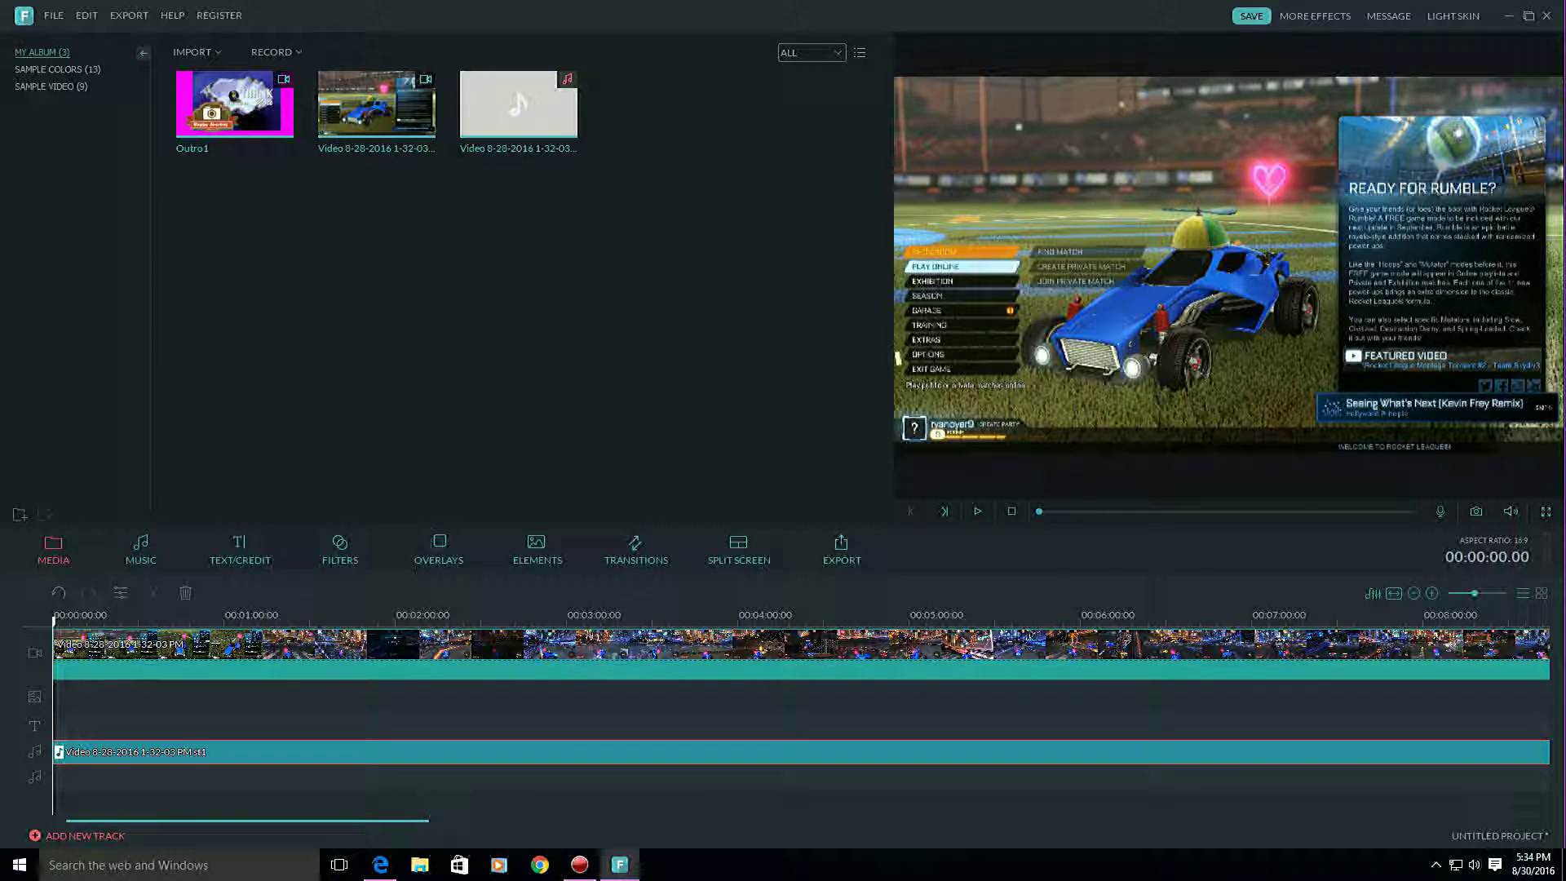
Play the first few seconds of the gameplay clip and return the playhead to the start.
click(978, 511)
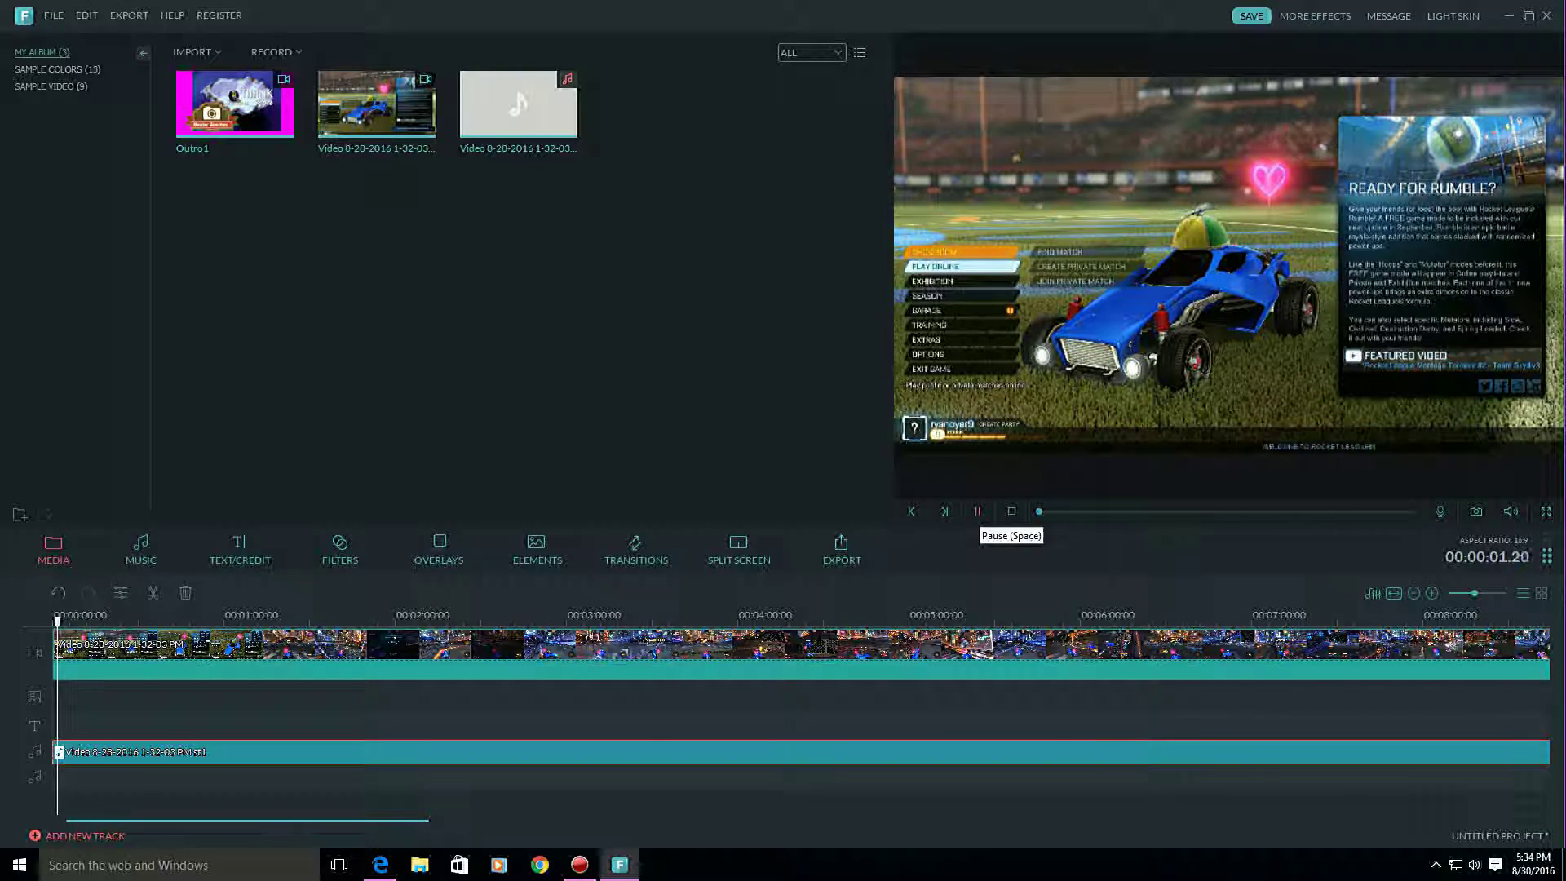
key(space)
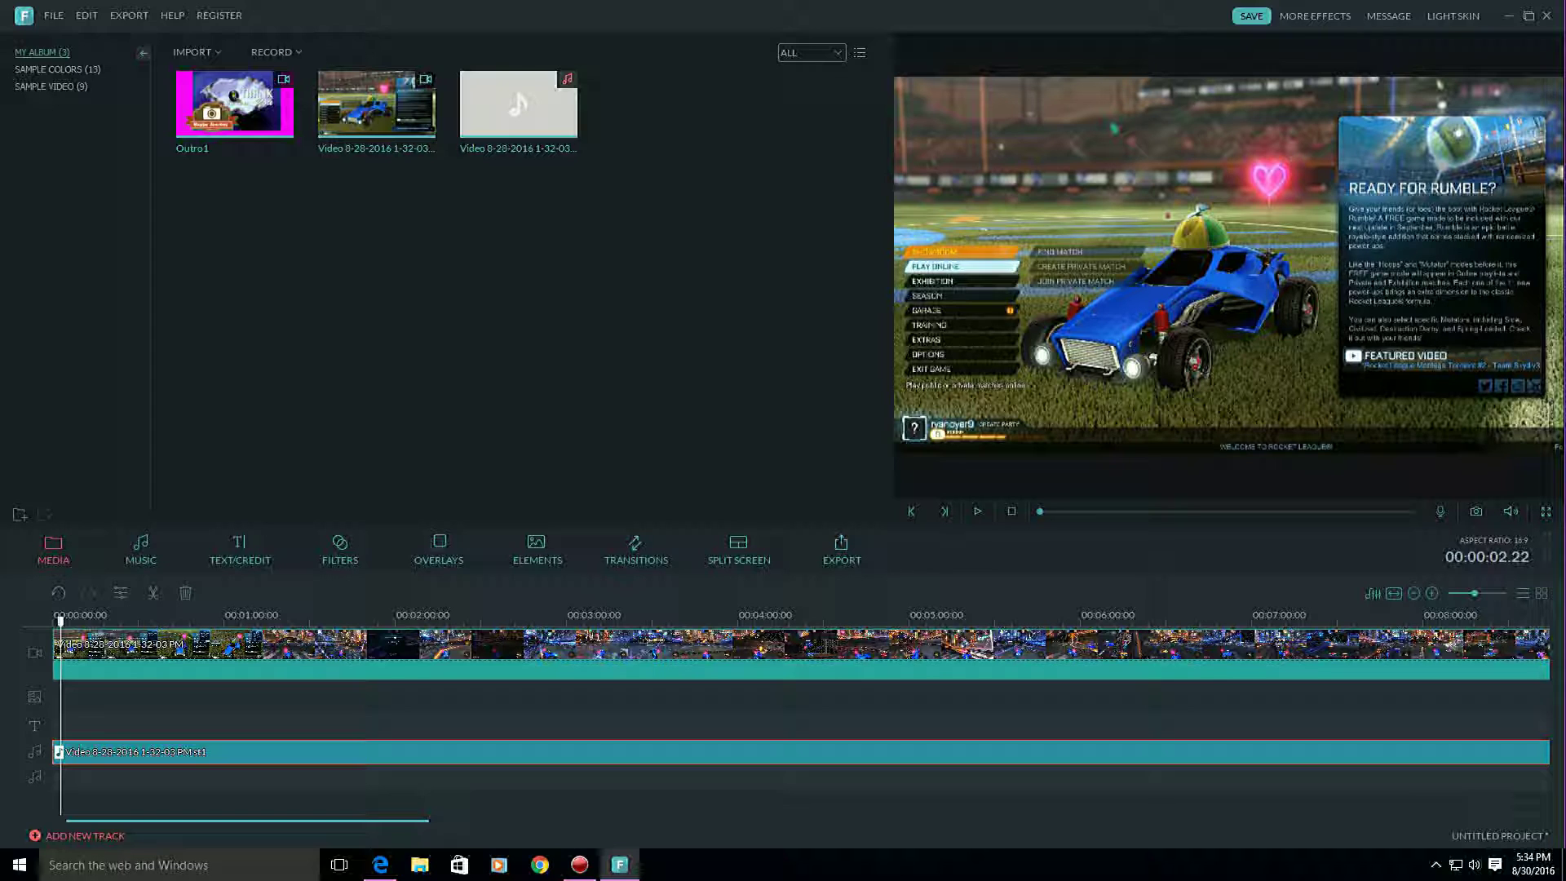
key(Home)
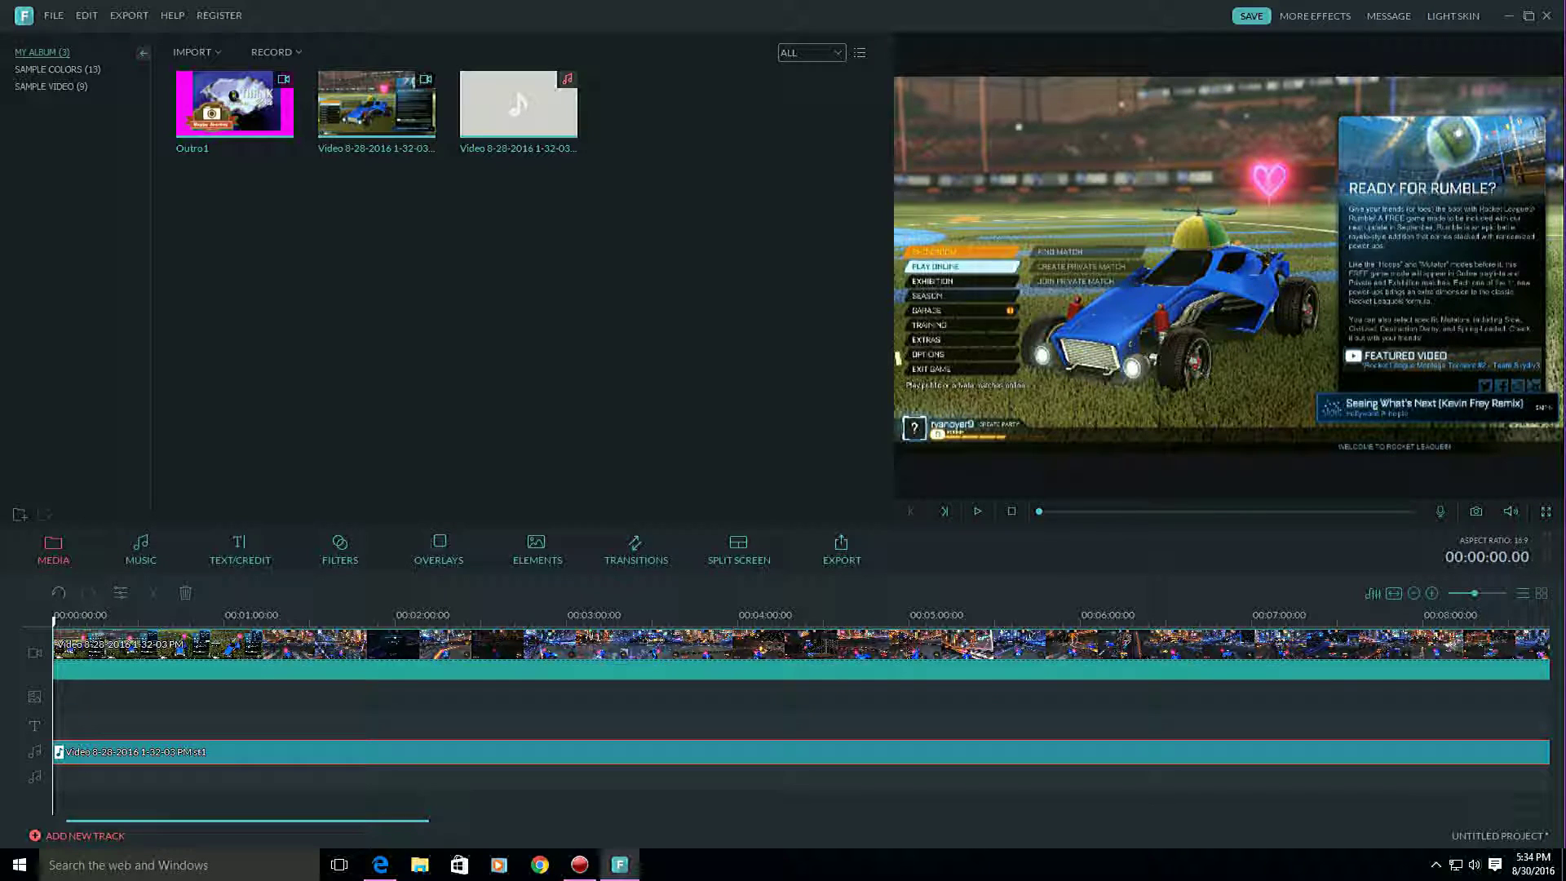
Append the Outro1 clip to the video track at the end of the gameplay recording.
key(End)
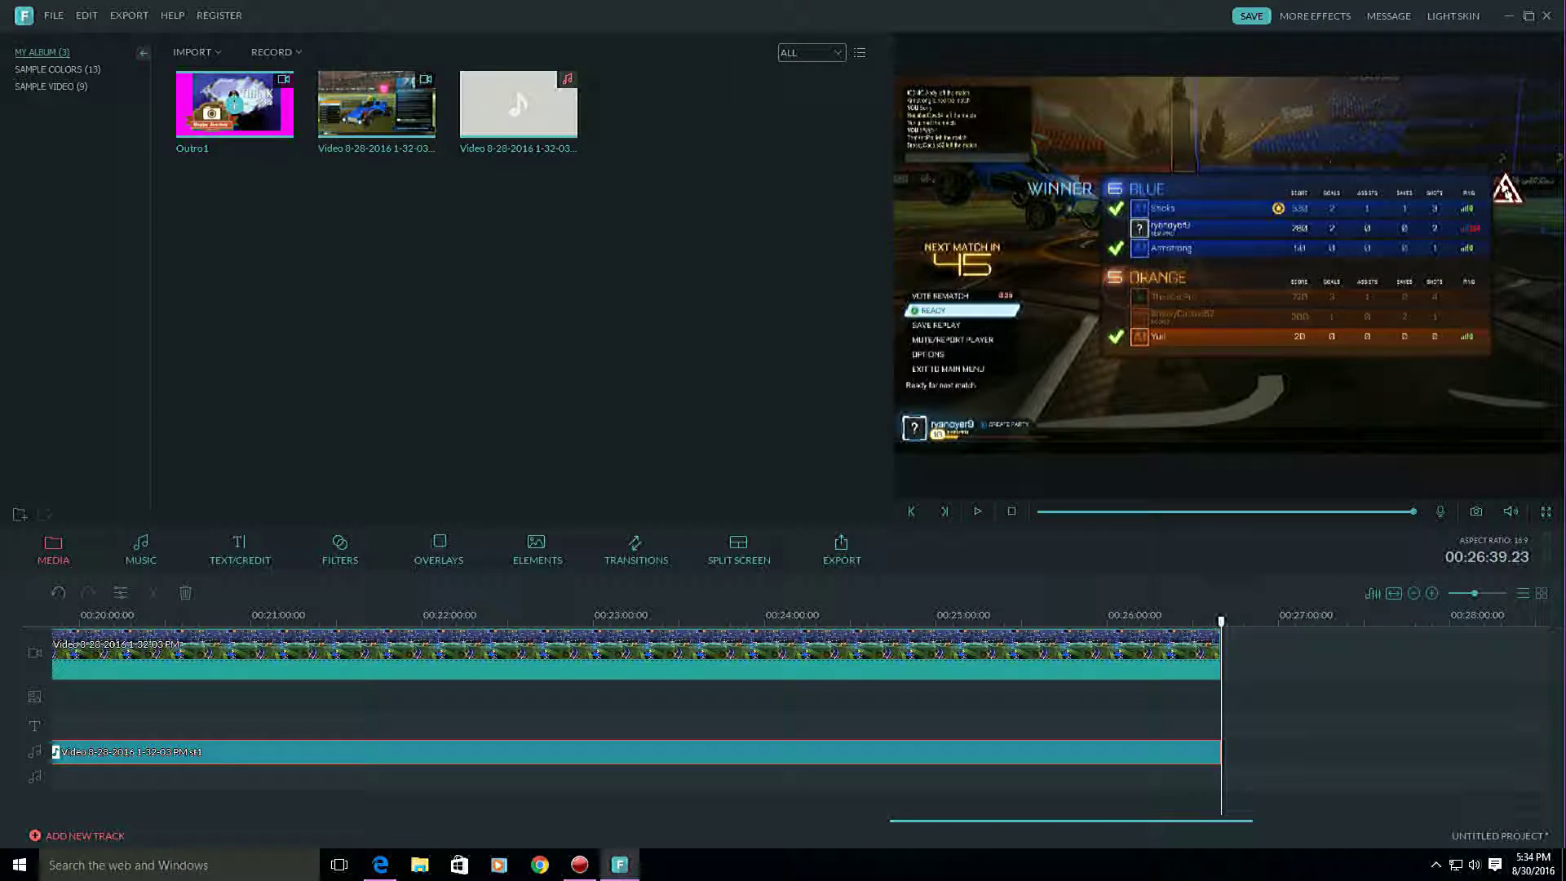
click(234, 104)
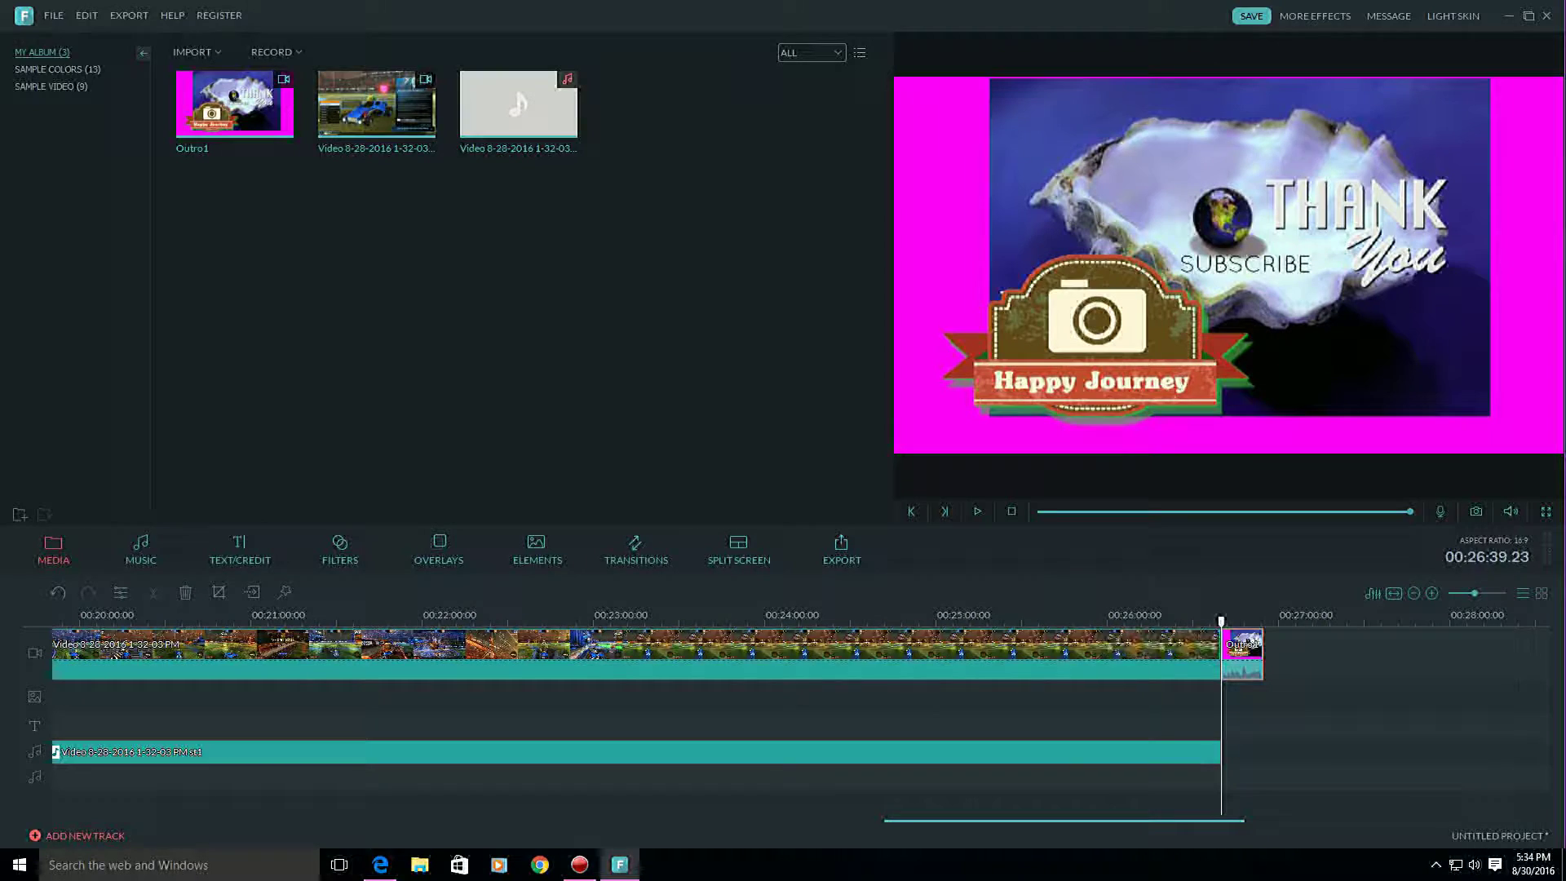
Preview the start of the timeline and advance the playhead to about 00:02:52 in the gameplay clip.
key(Home)
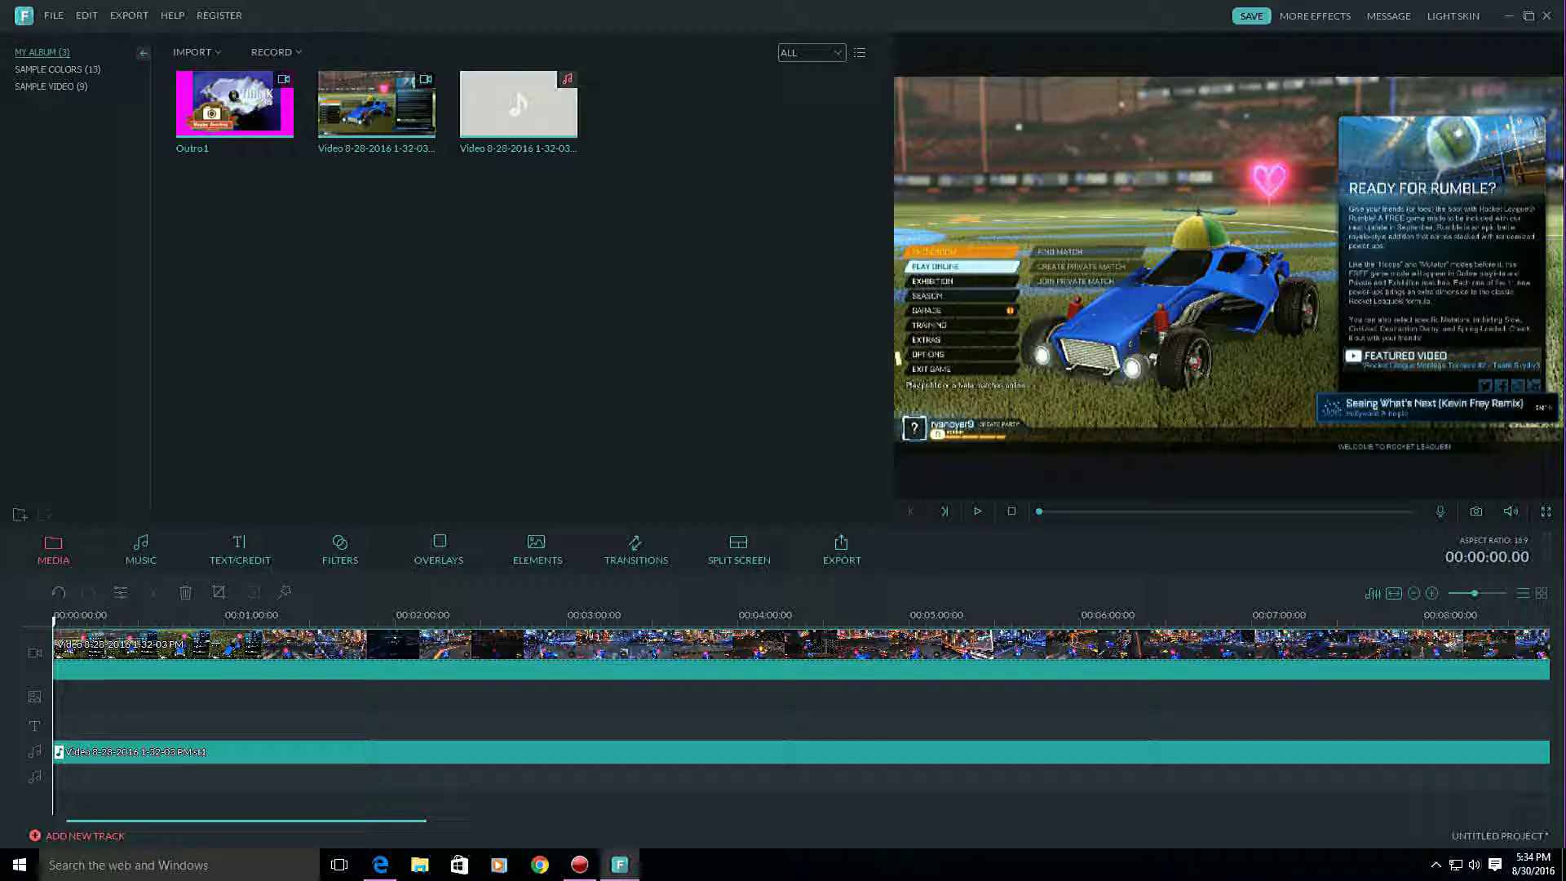
key(space)
key(space)
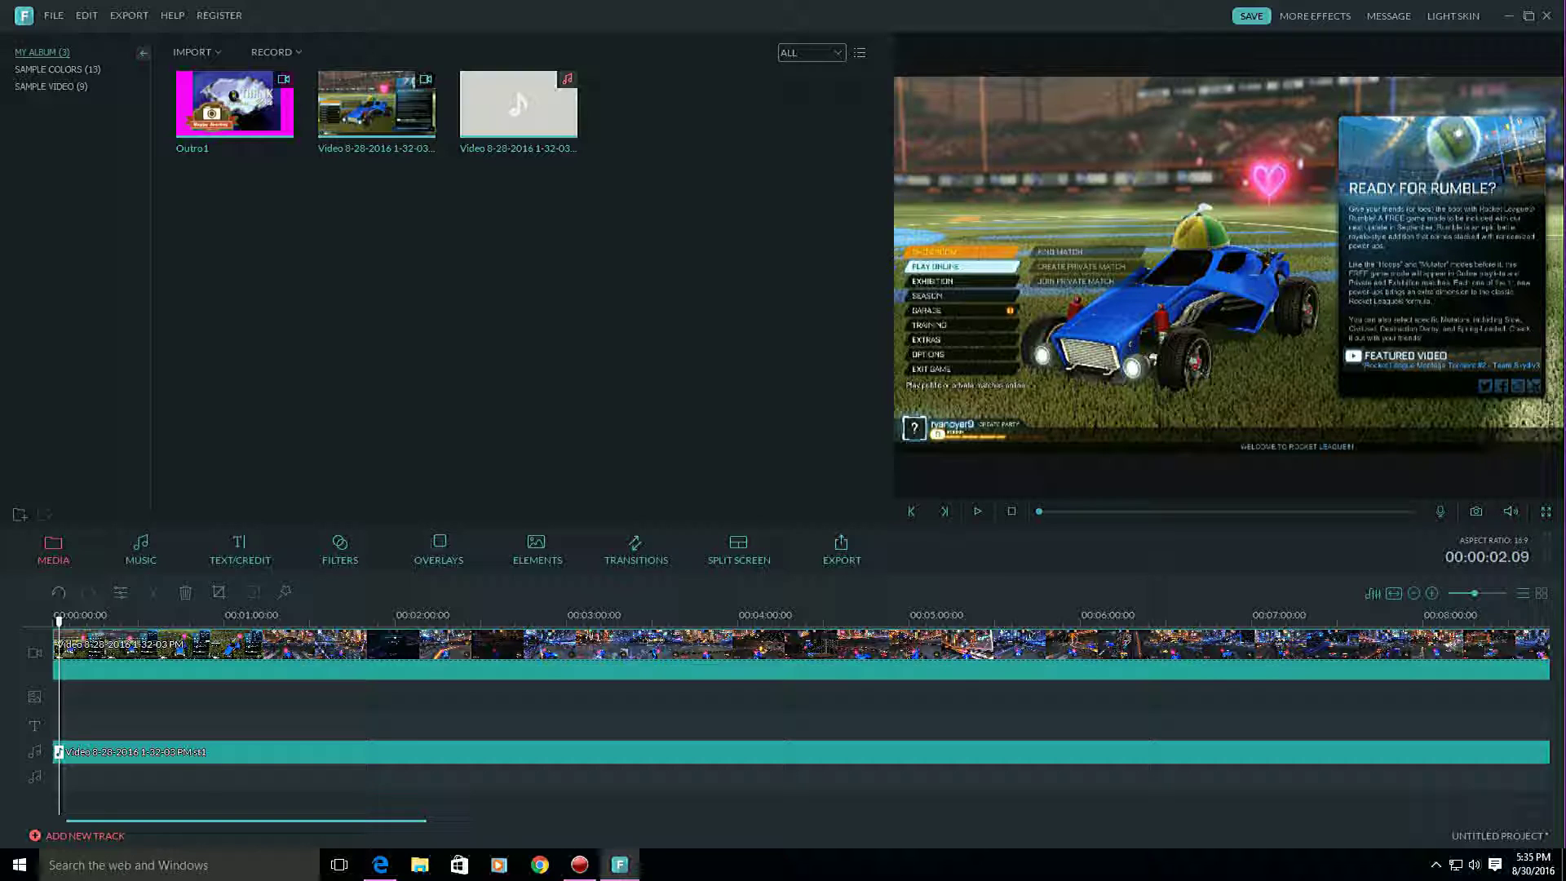
click(60, 650)
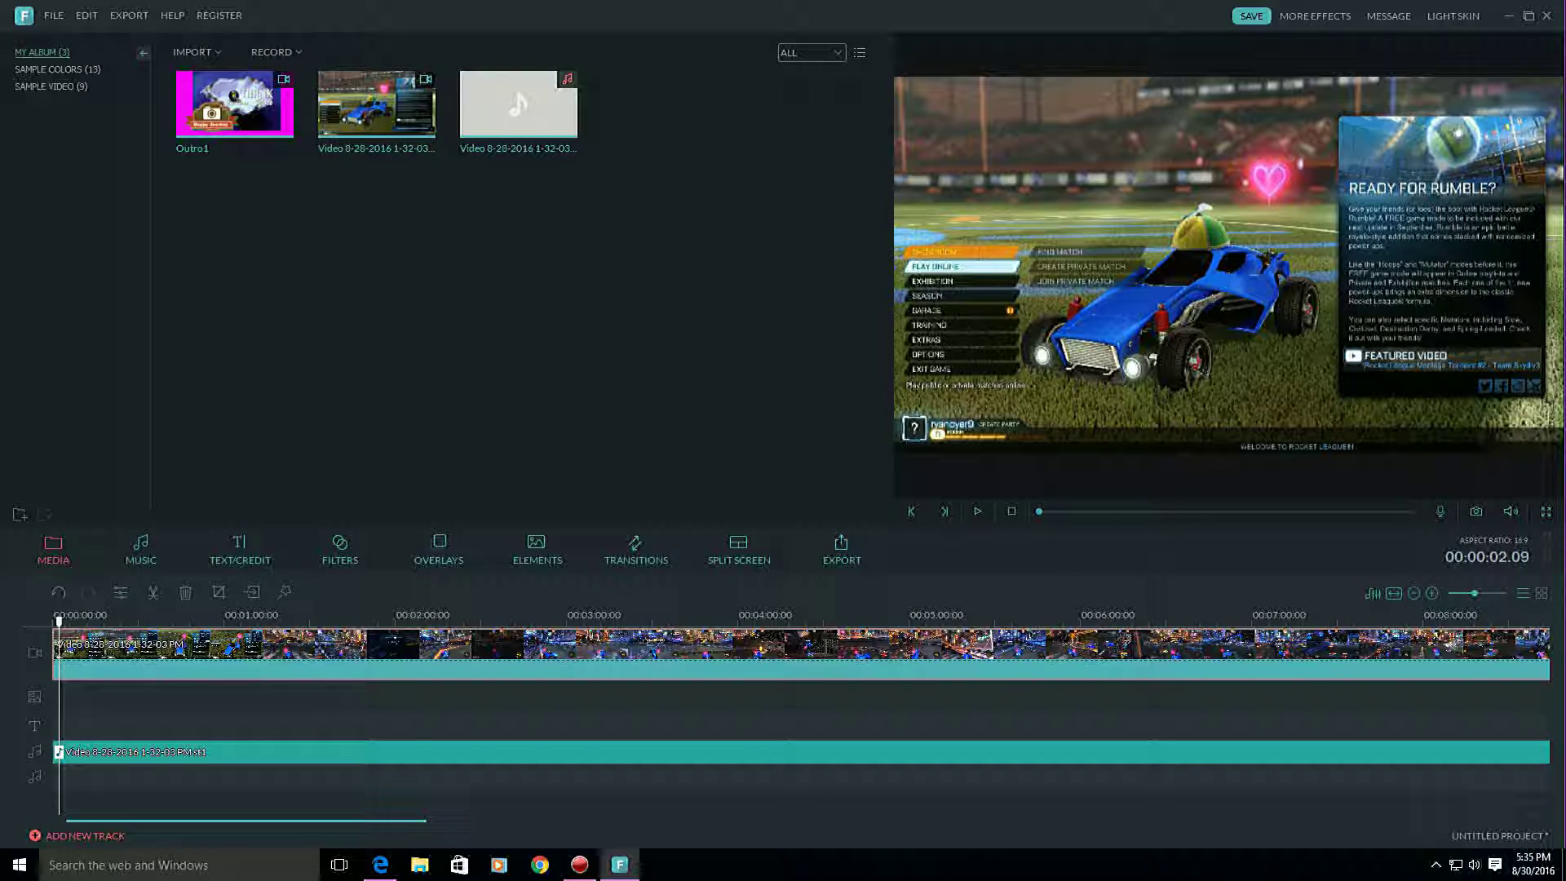
drag(1038, 512, 1077, 512)
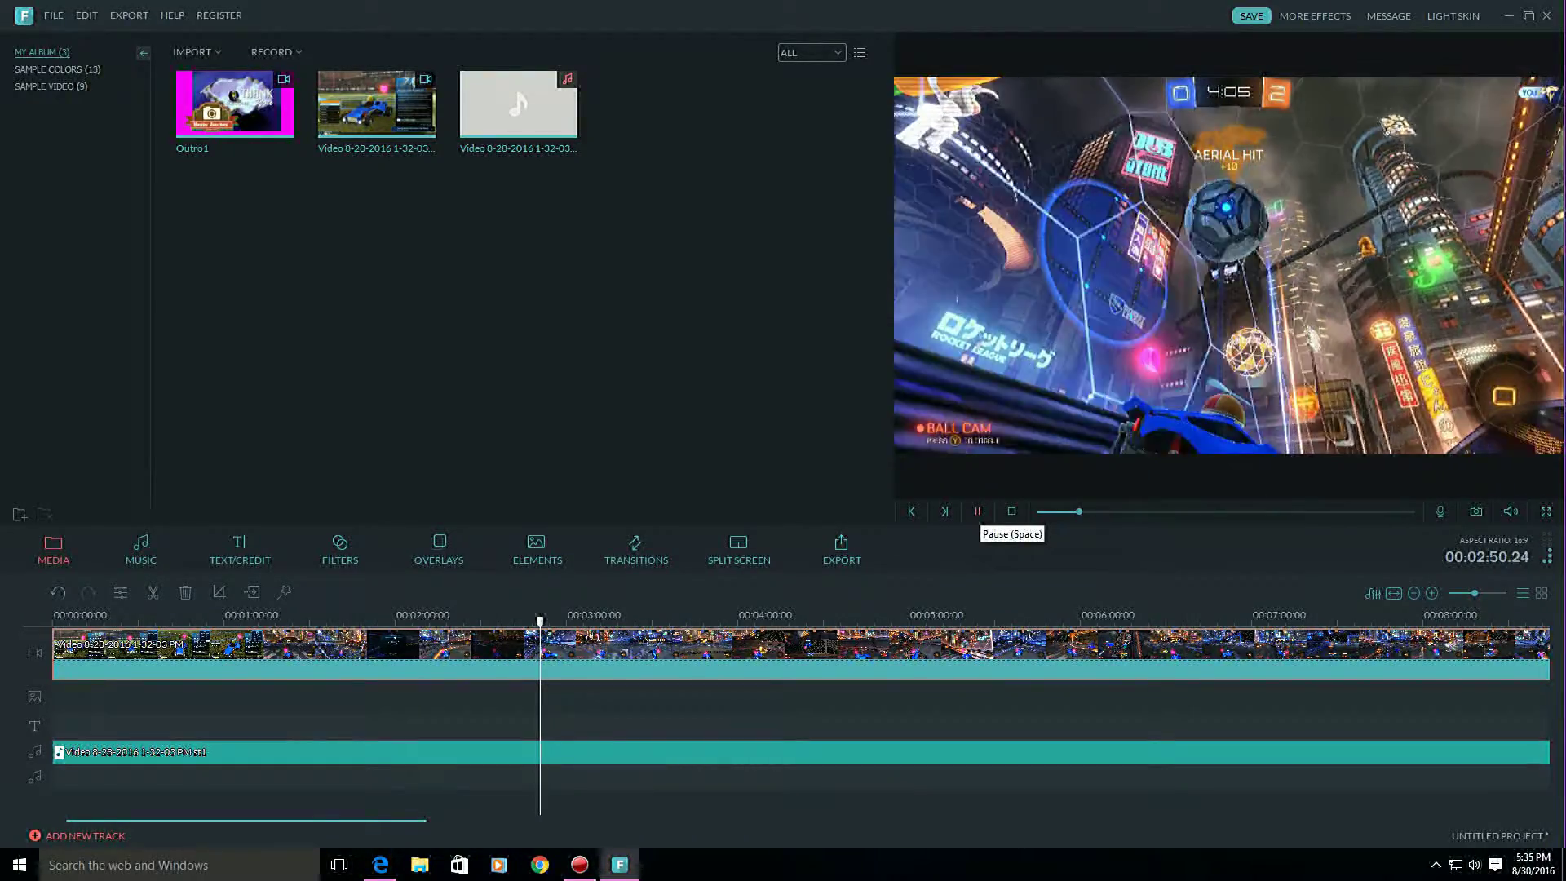
click(977, 511)
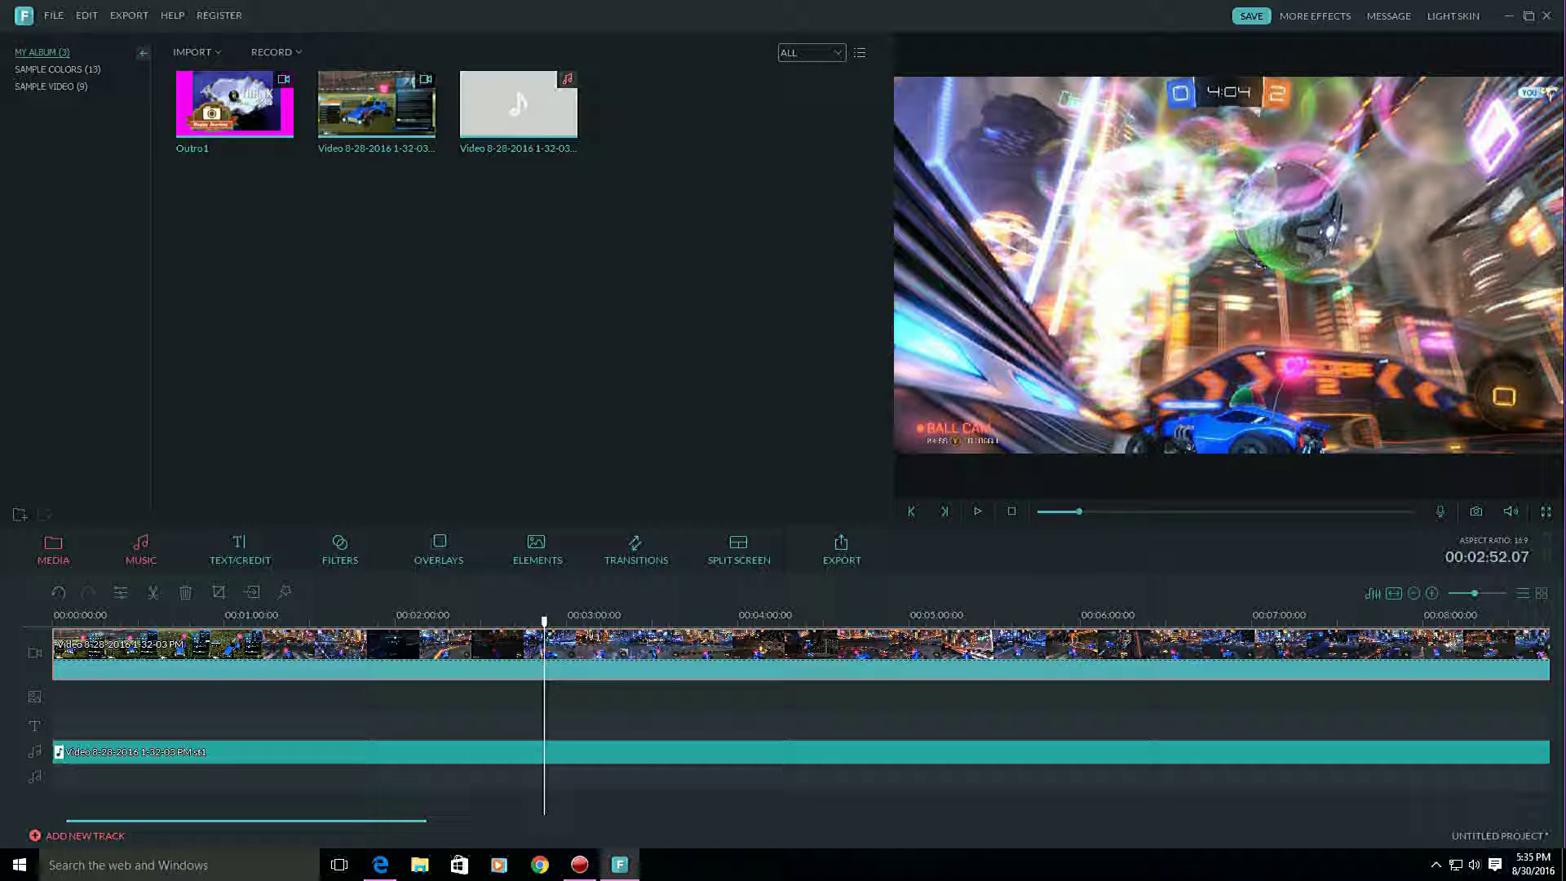
Browse the text and credit templates and start downloading the Hipster Badge End Credit title.
click(239, 548)
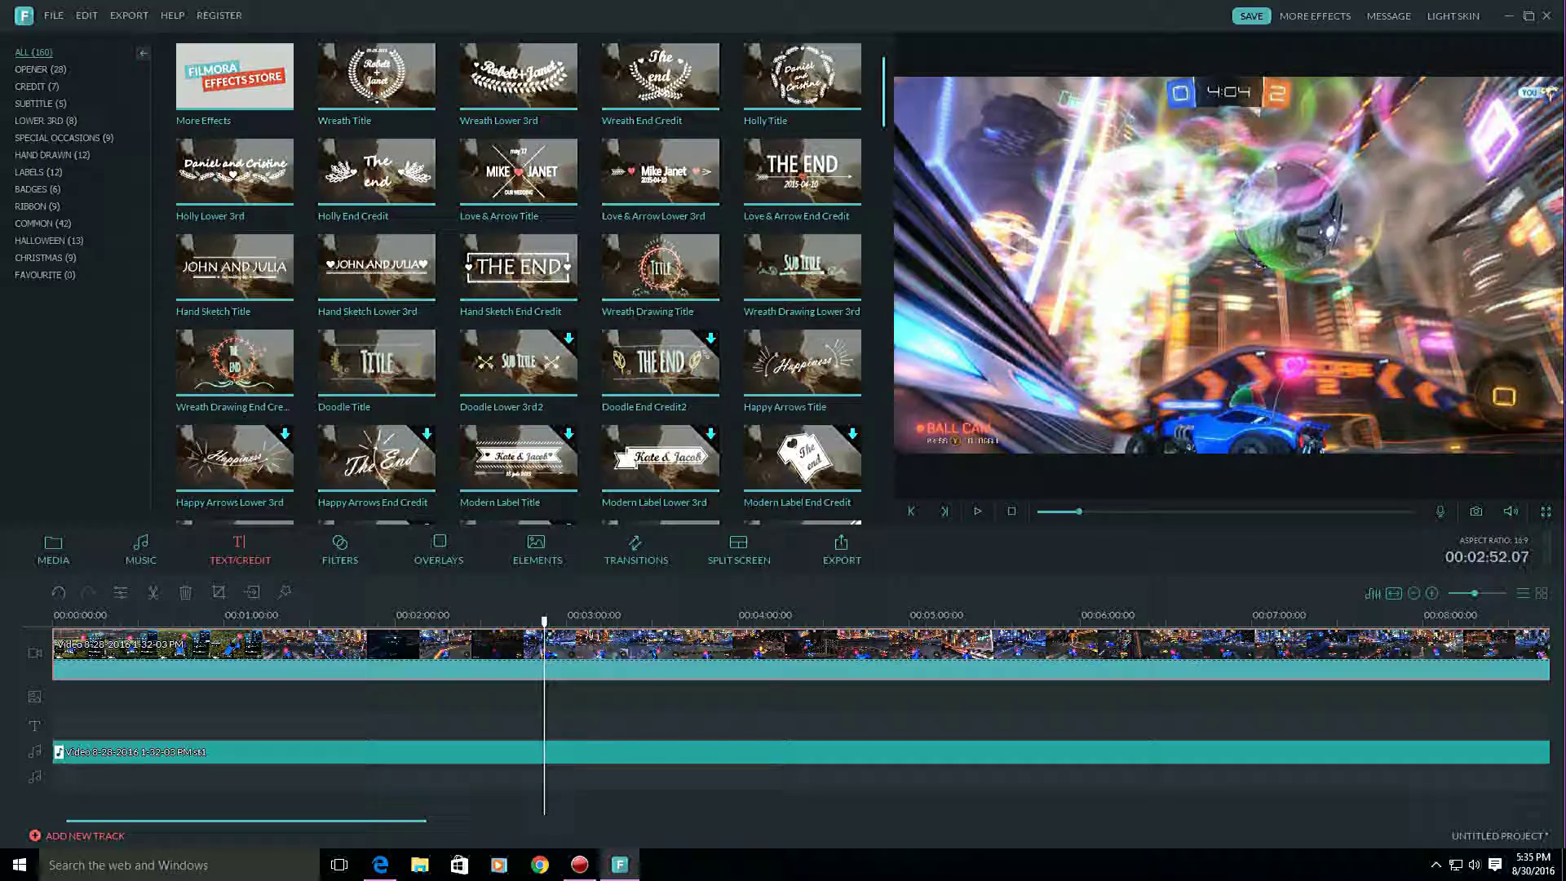
scroll(522, 281, down, 10)
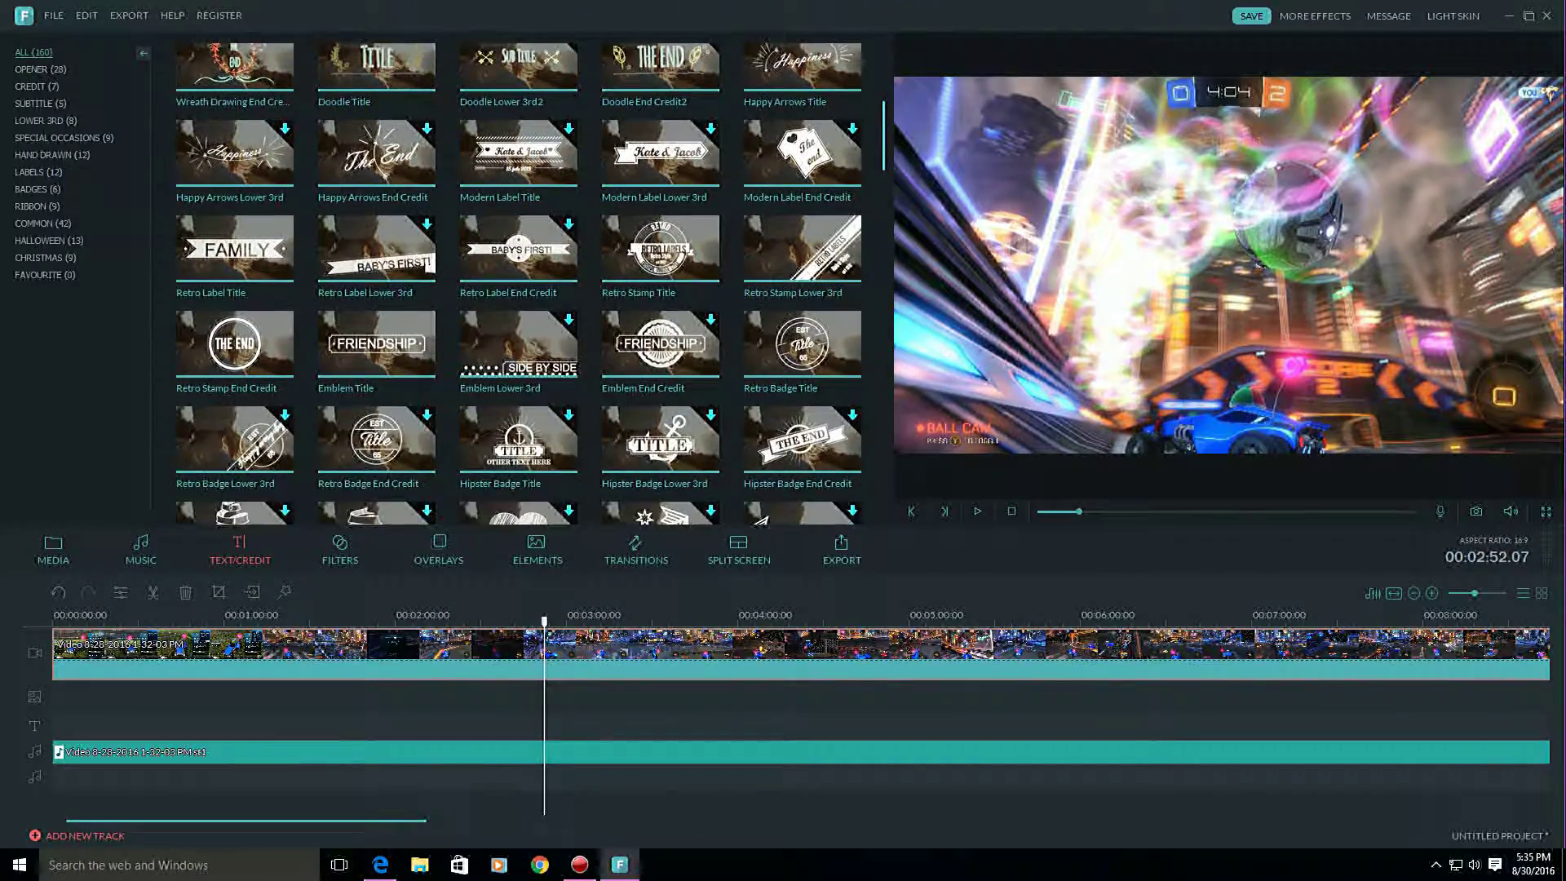
scroll(522, 281, down, 6)
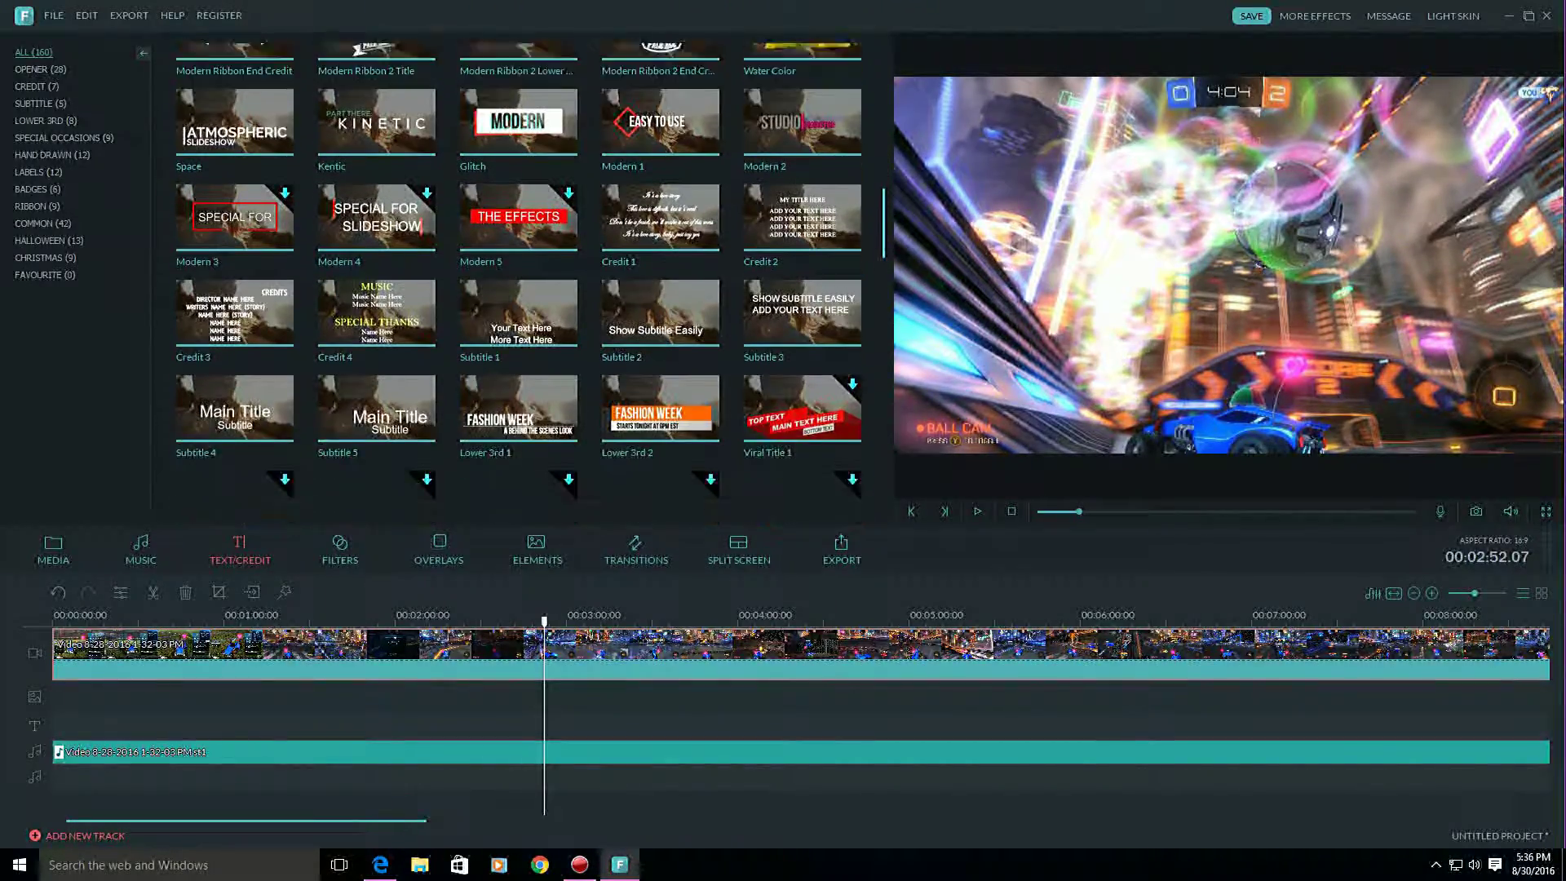
scroll(522, 282, up, 9)
scroll(848, 215, down, 1)
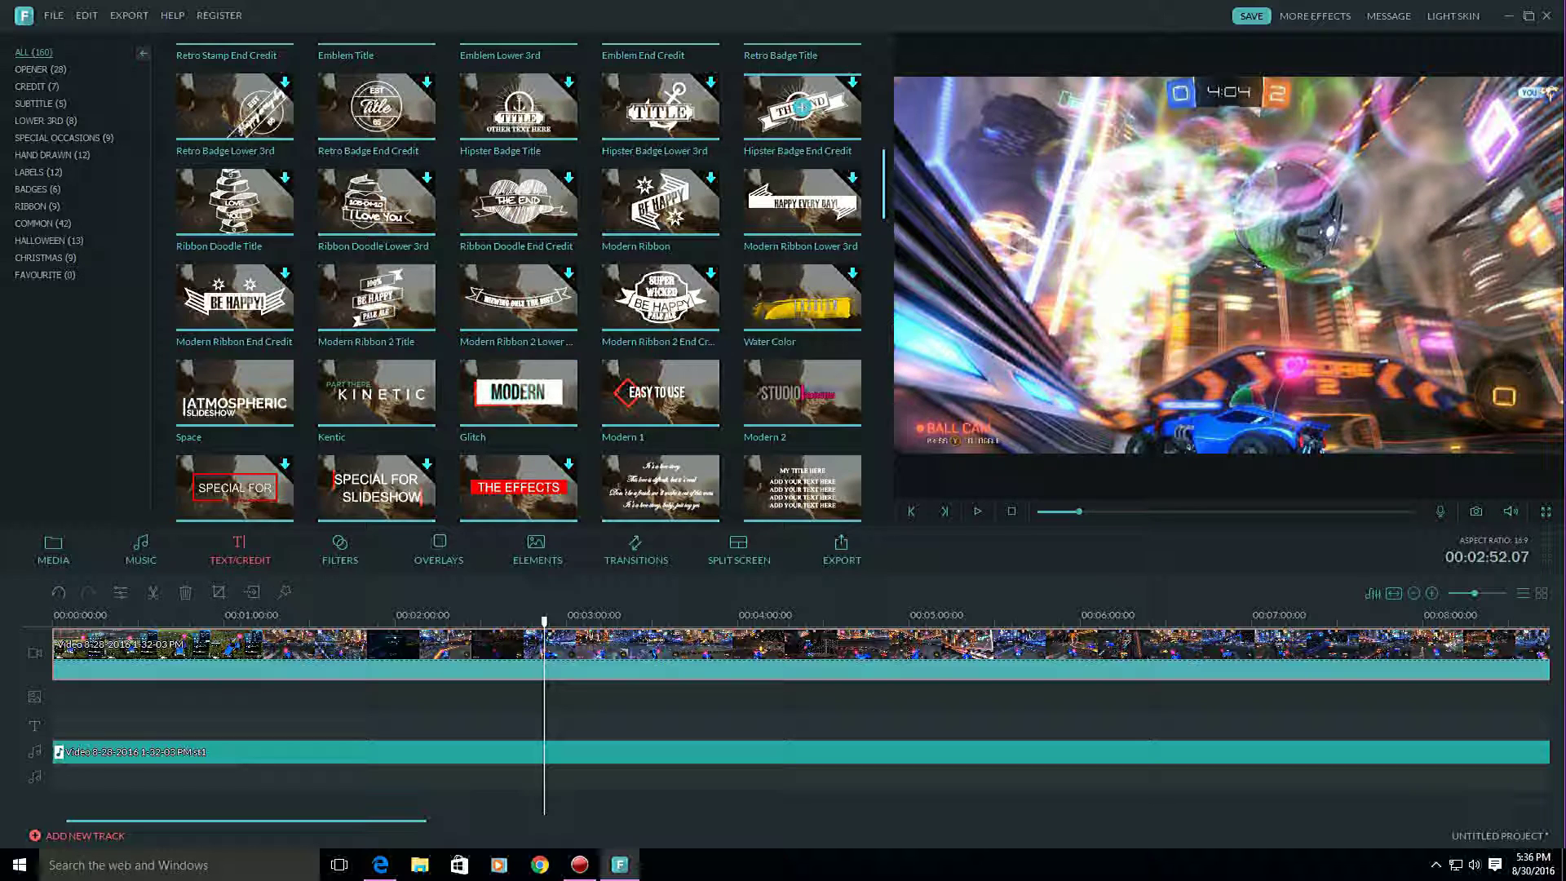
click(800, 107)
click(803, 203)
double_click(803, 108)
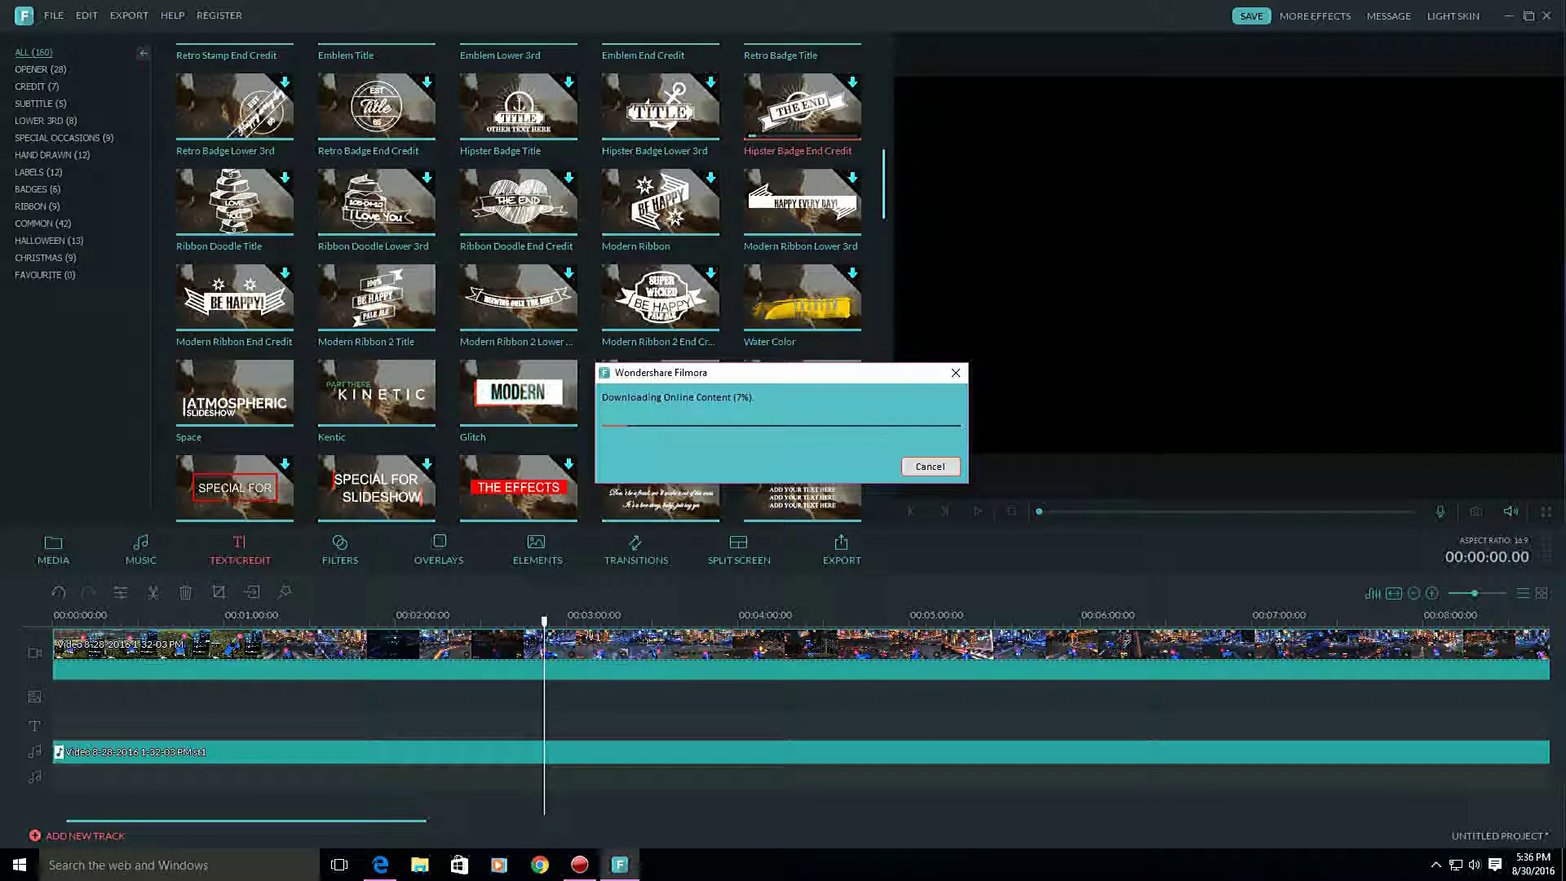
click(956, 373)
Add the Hipster Badge End Credit title to the text track at 00:02:52.07 and play it back over the gameplay.
scroll(519, 281, up, 1)
scroll(519, 281, up, 5)
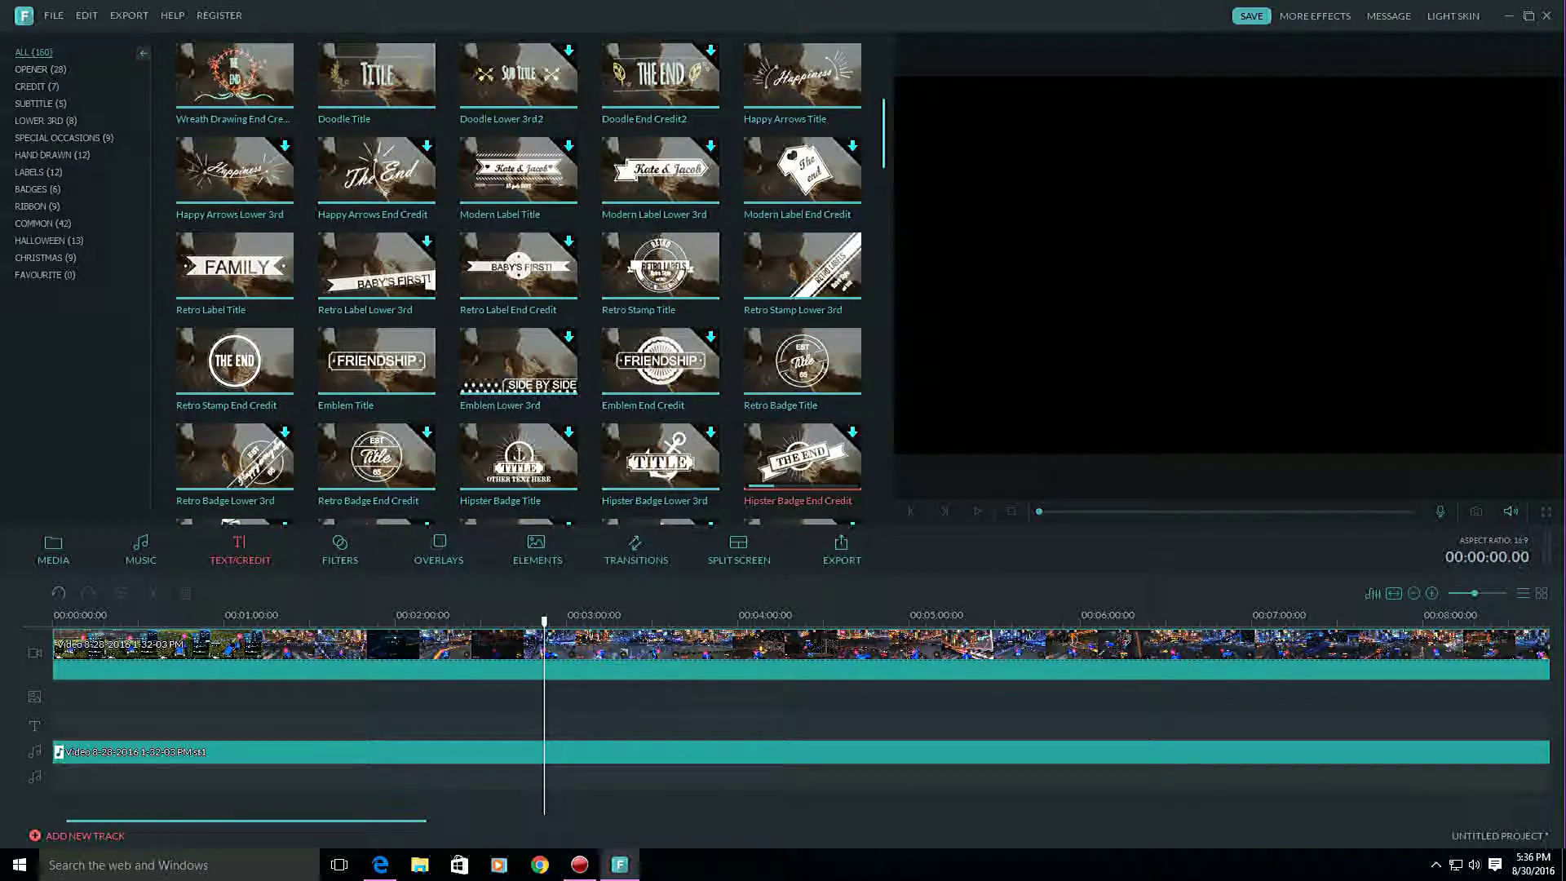
scroll(518, 281, up, 5)
scroll(518, 282, down, 2)
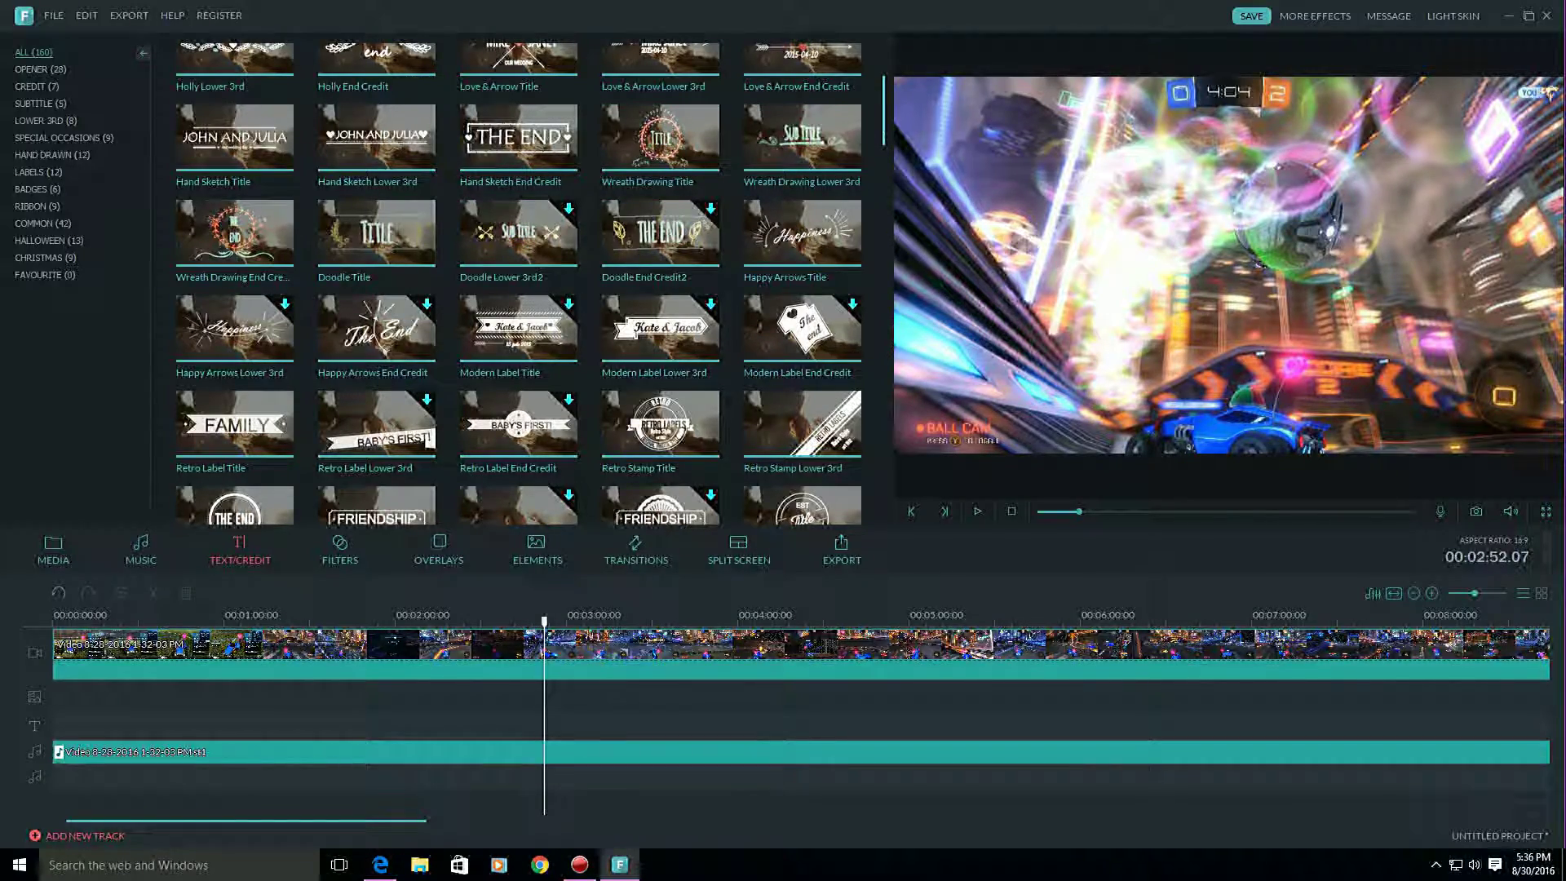
scroll(519, 281, down, 8)
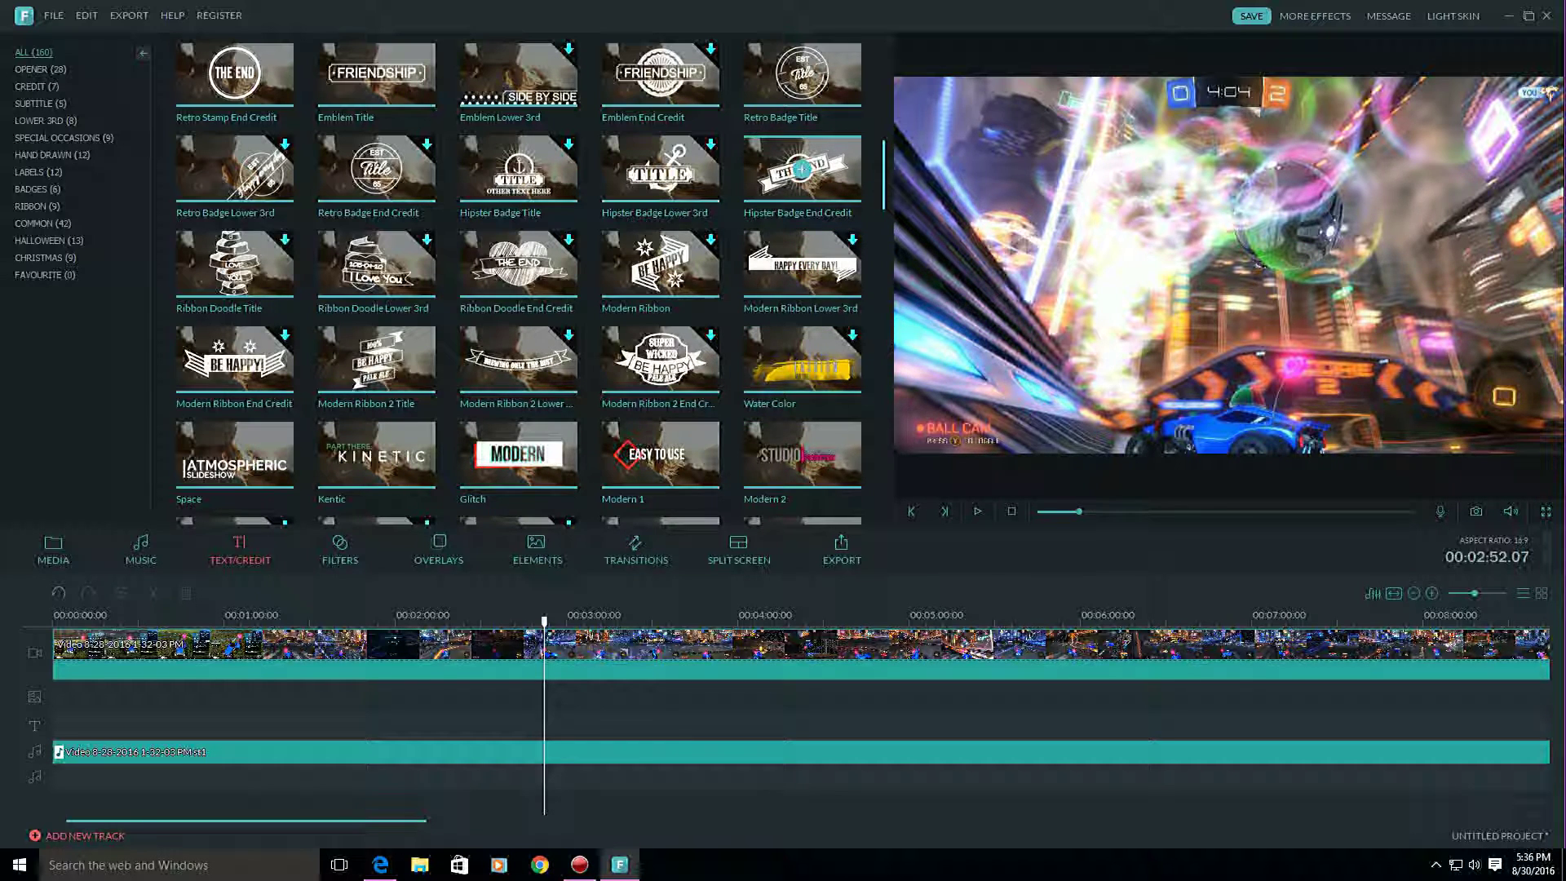
click(802, 169)
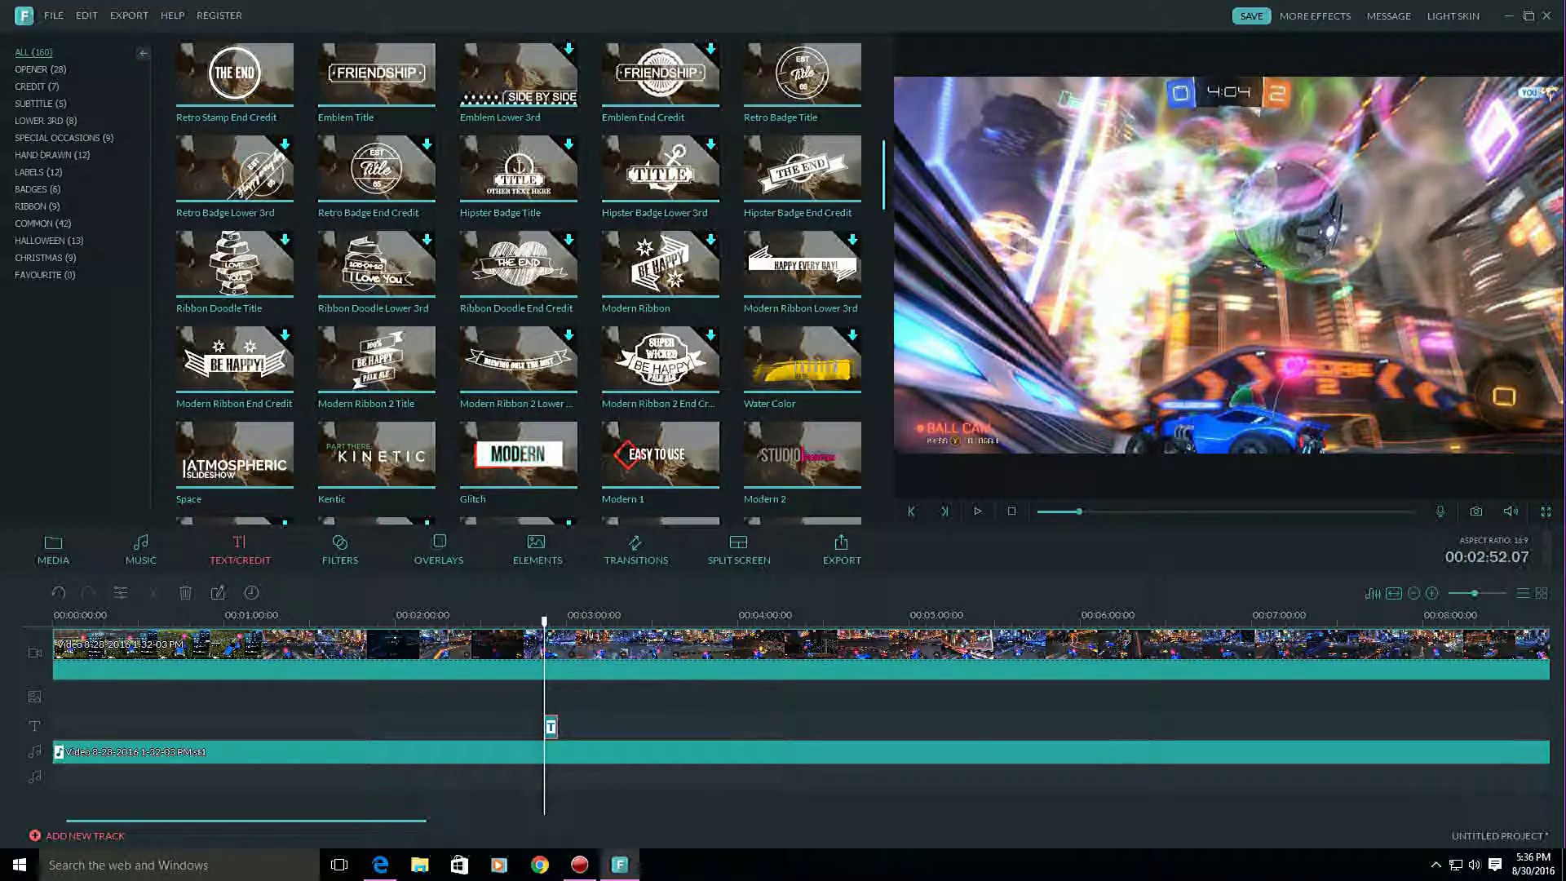
click(976, 511)
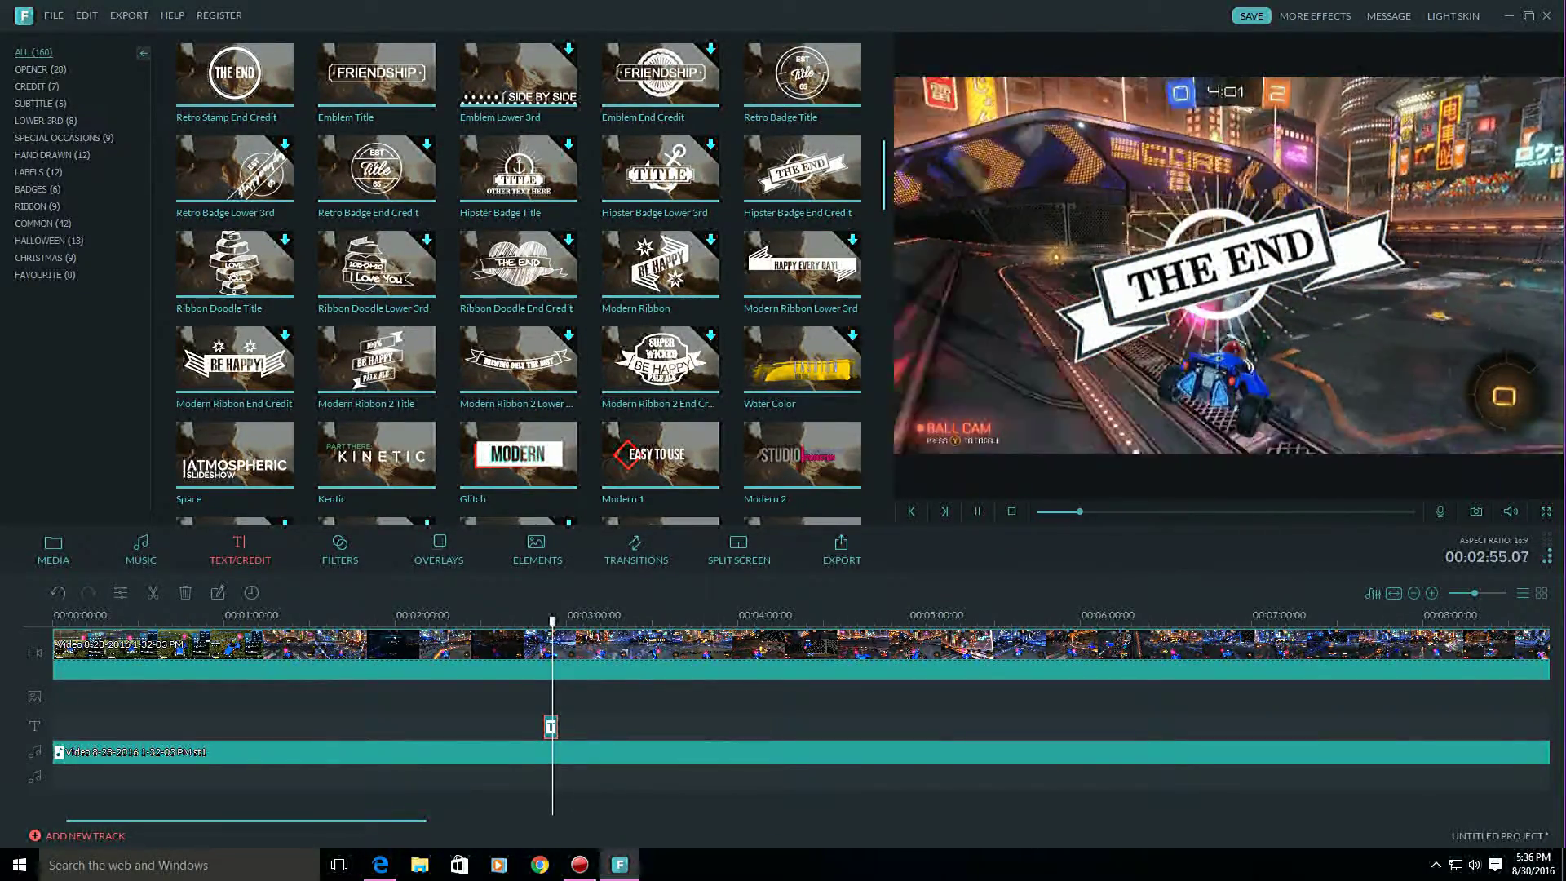
key(space)
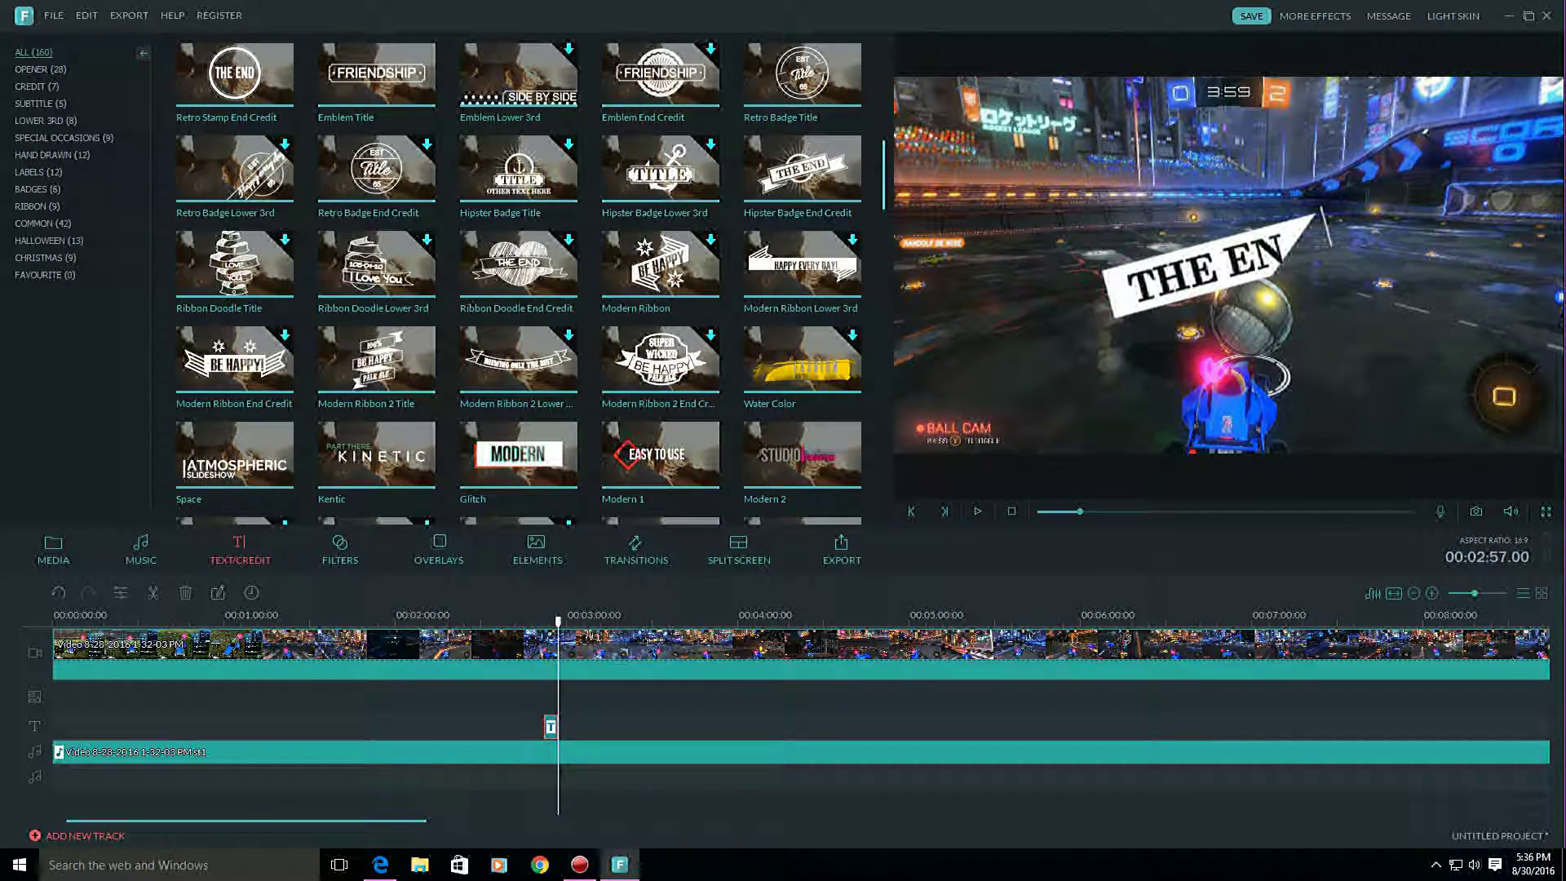
Open the placed "THE END" title for editing and select its badge graphic in the preview.
right_click(550, 729)
click(620, 785)
click(550, 727)
right_click(550, 727)
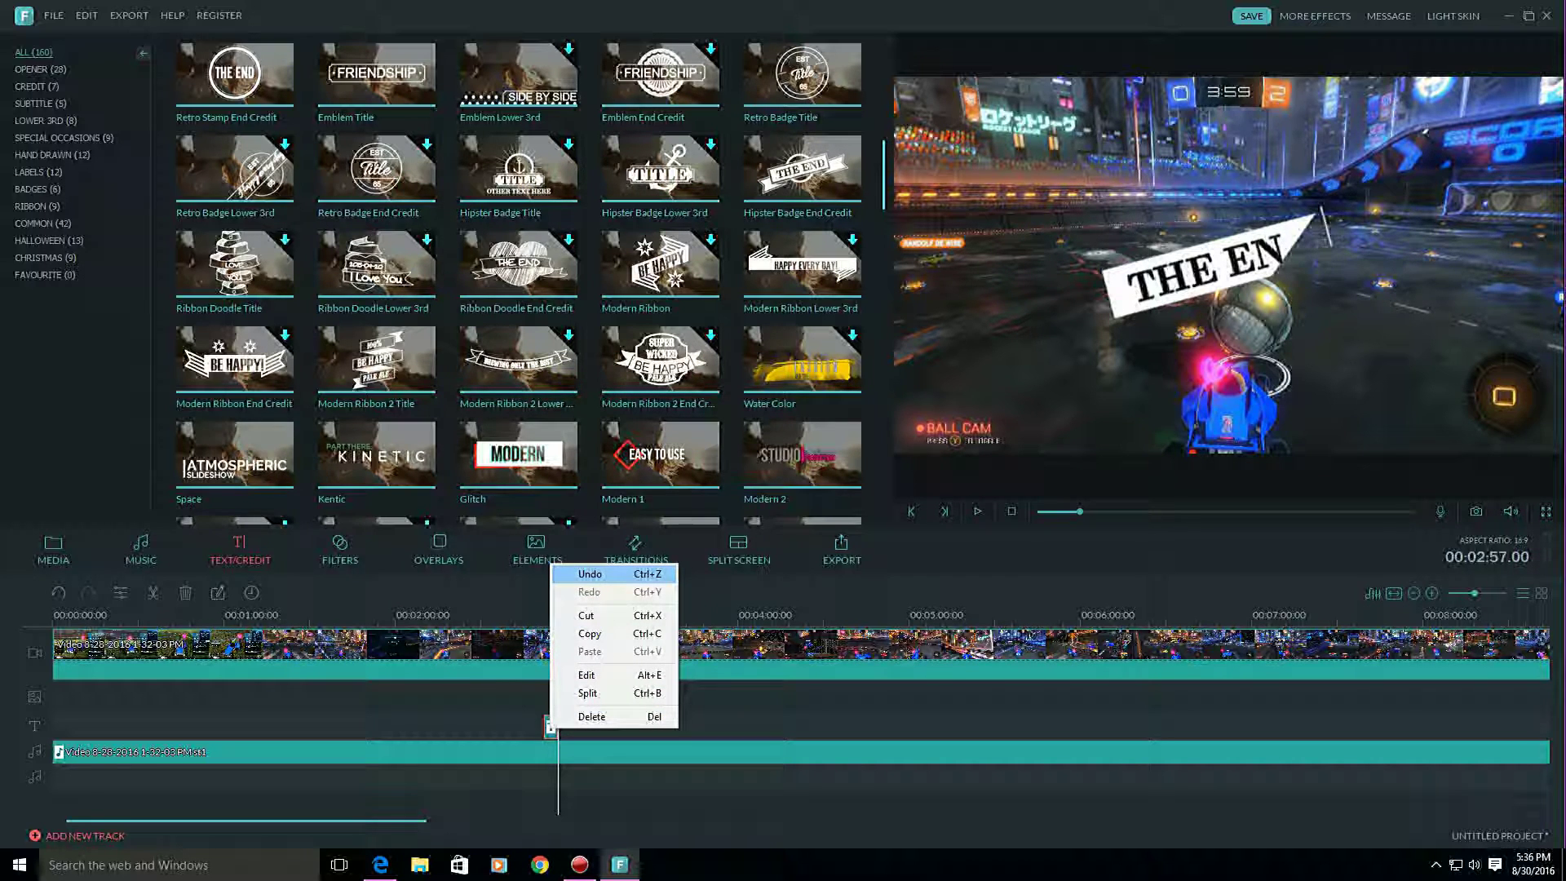
click(587, 674)
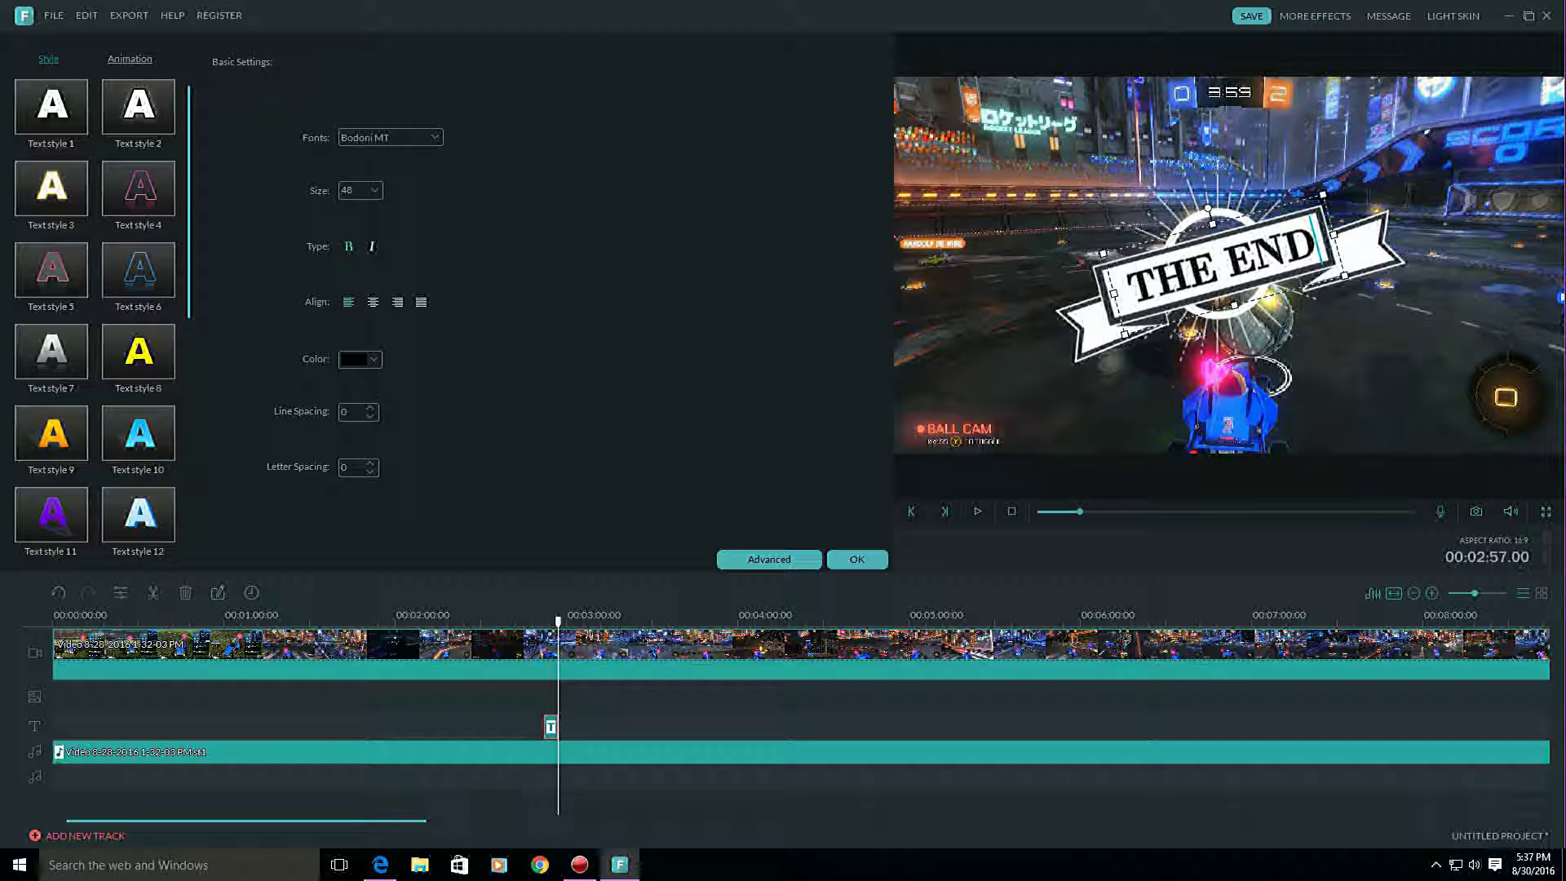
key(shift+Left)
key(shift+Left)
key(shift+Left)
key(shift+Left)
click(1255, 342)
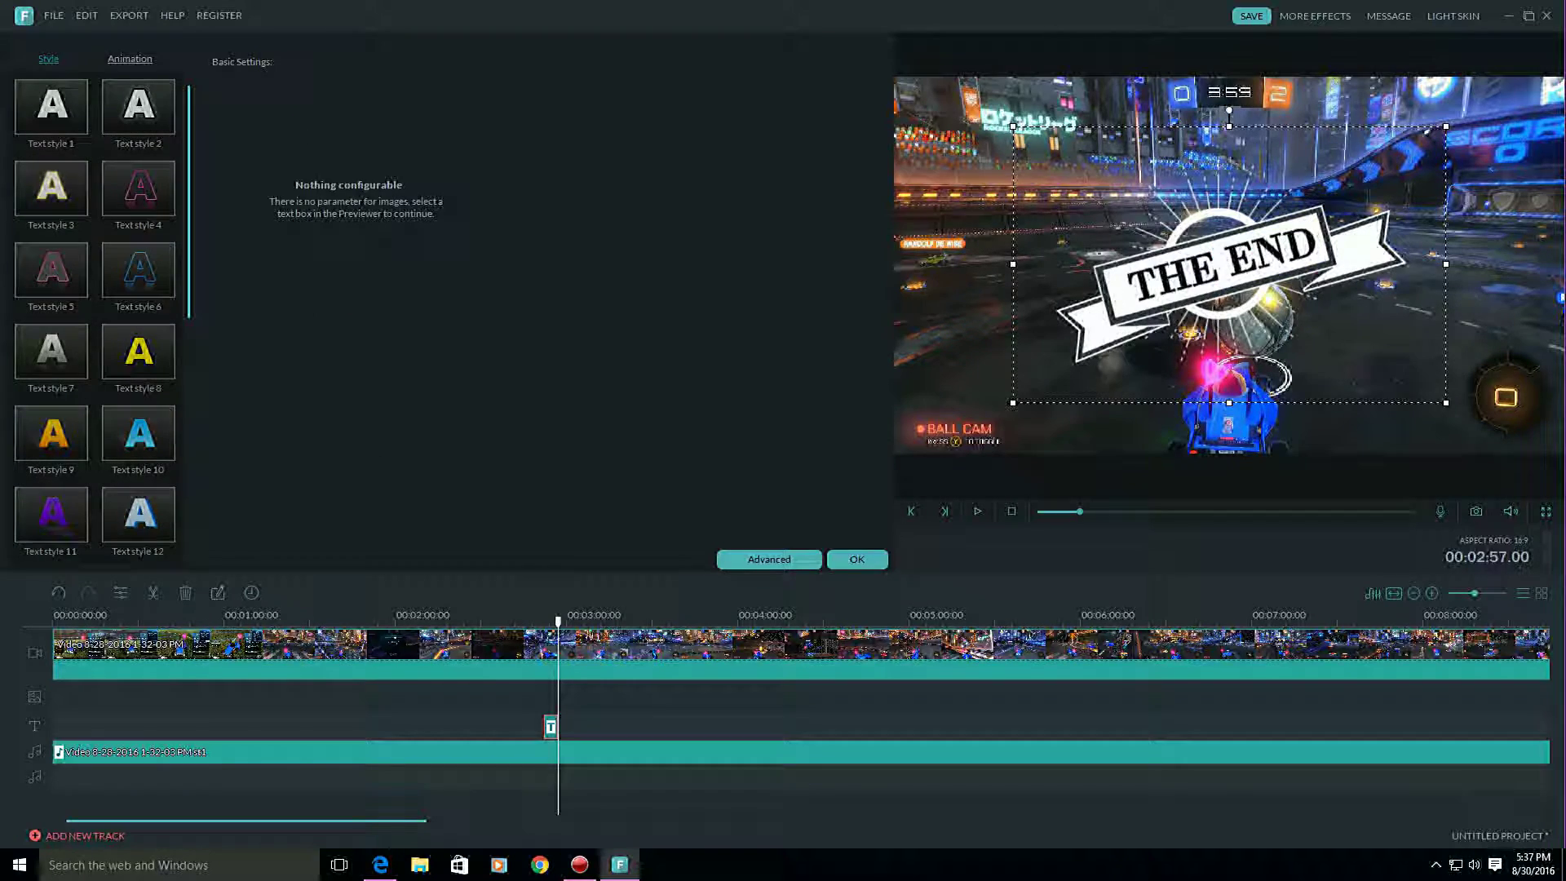
Shift the badge graphic up and left in the frame, realign "THE END" text on it, and finish editing the title.
drag(1256, 342, 1157, 309)
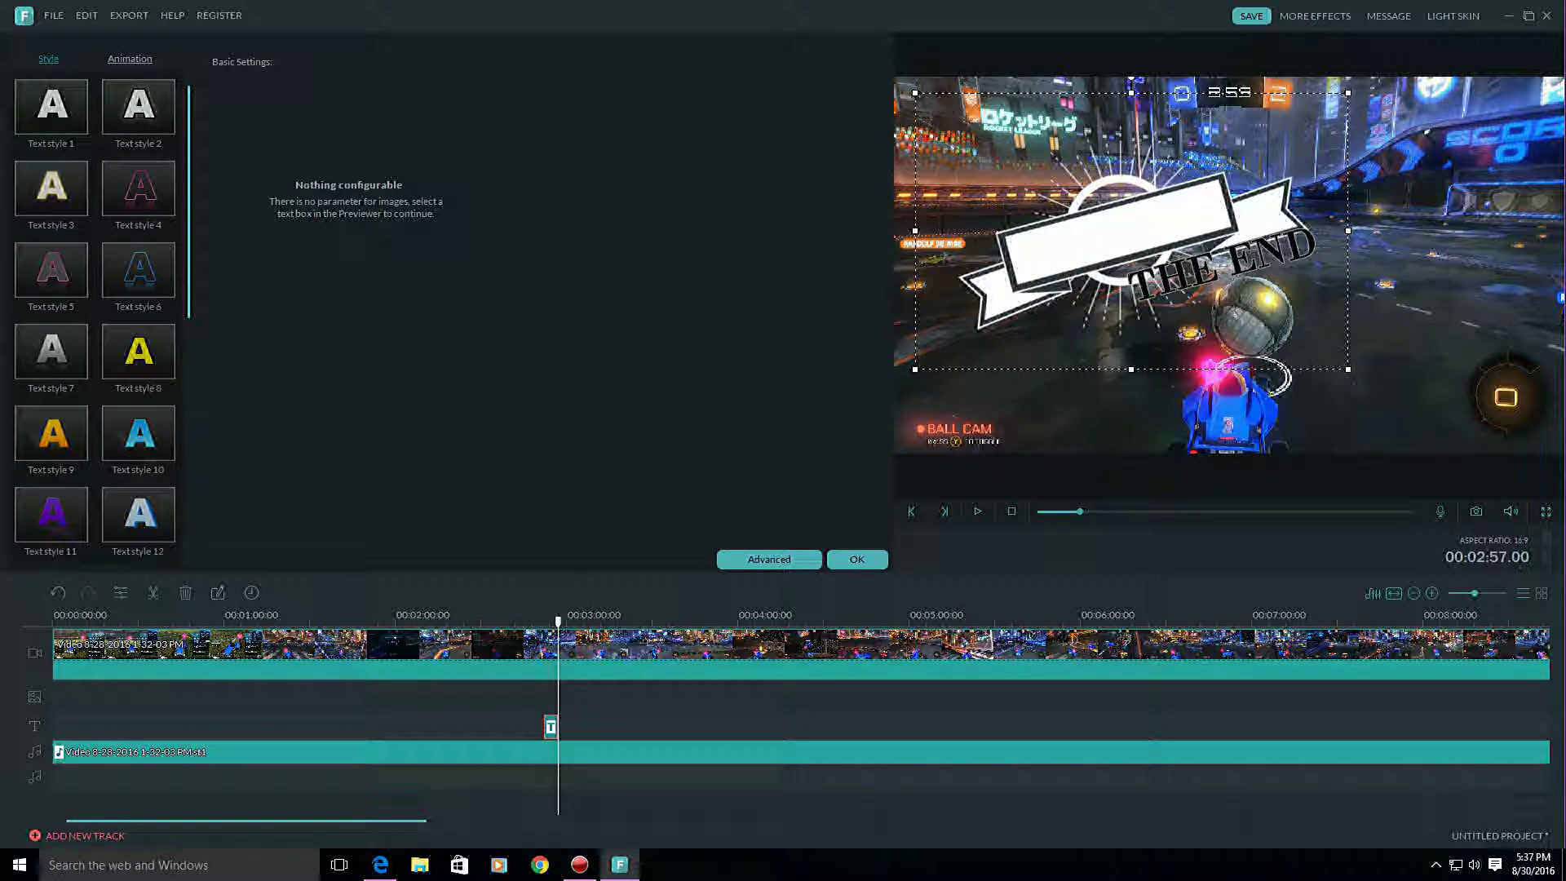
click(1193, 279)
drag(1193, 279, 1092, 252)
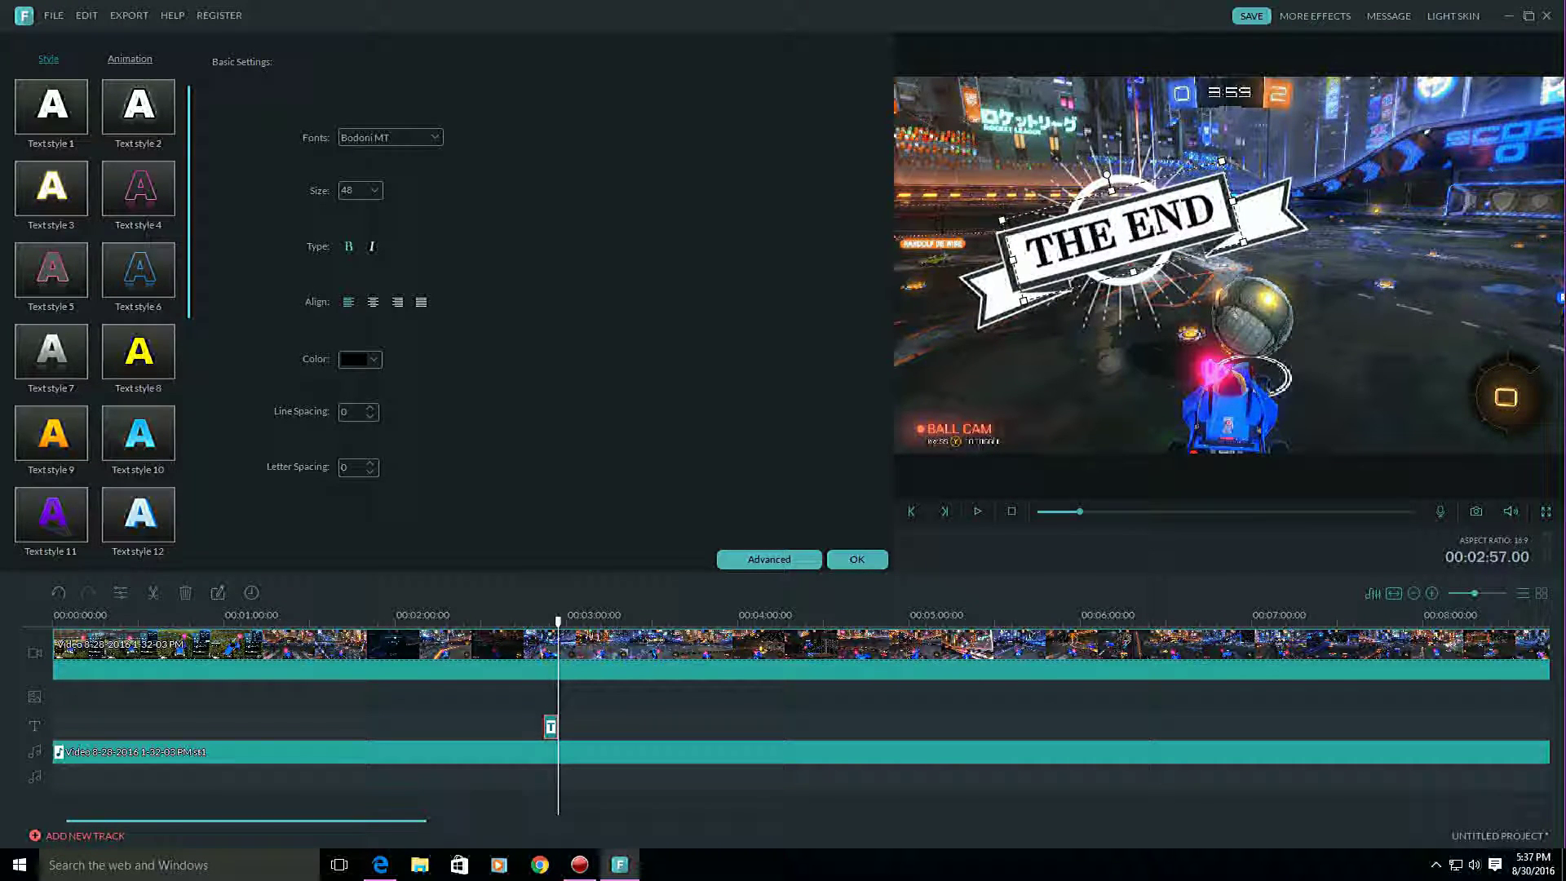
click(1117, 367)
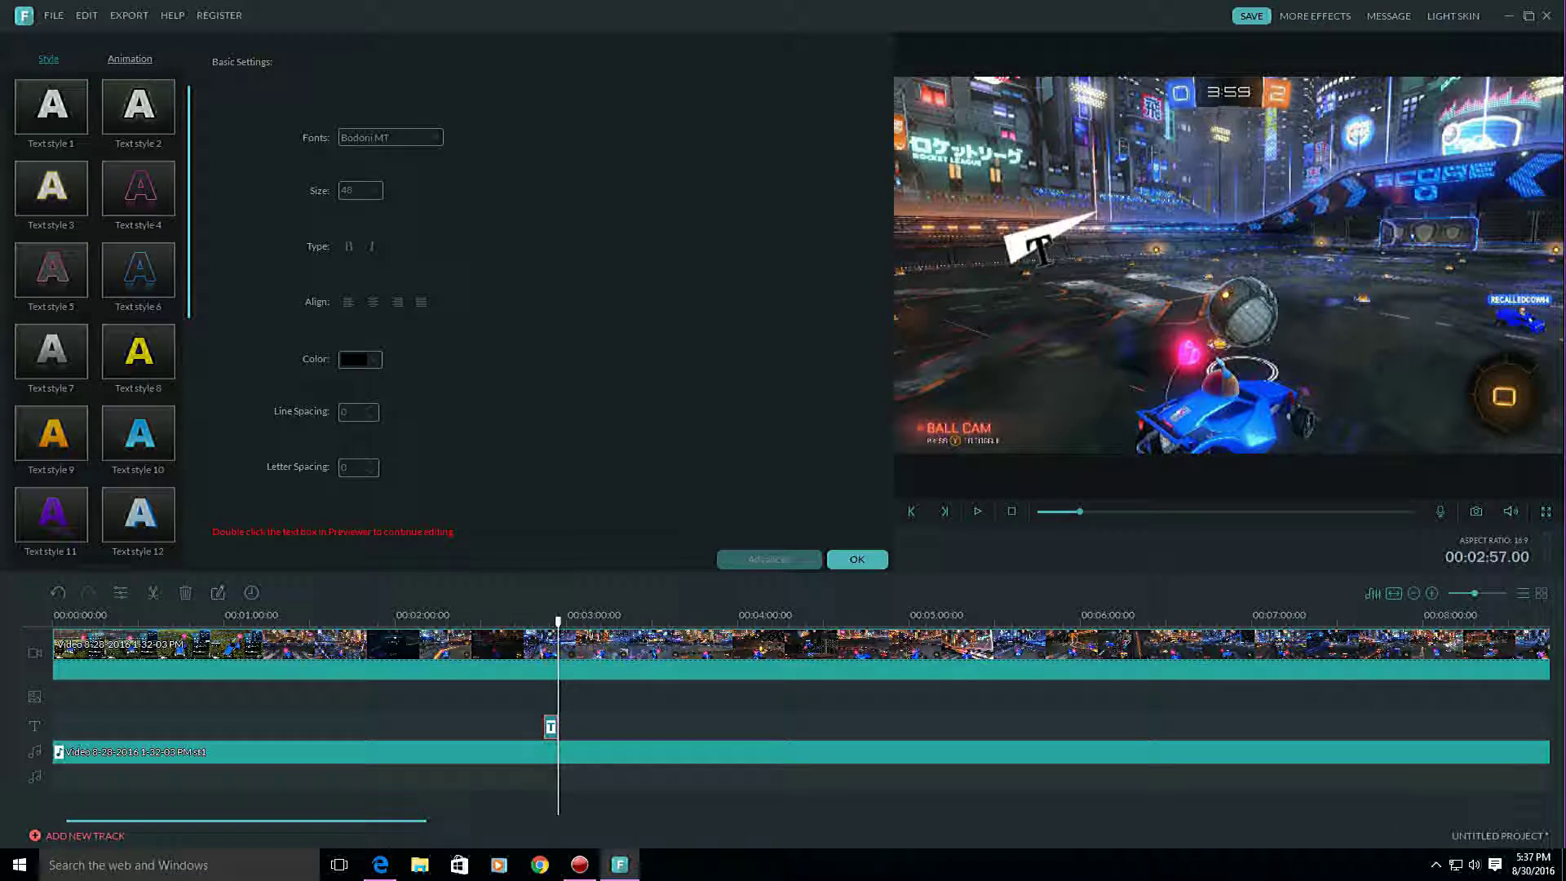
click(1086, 239)
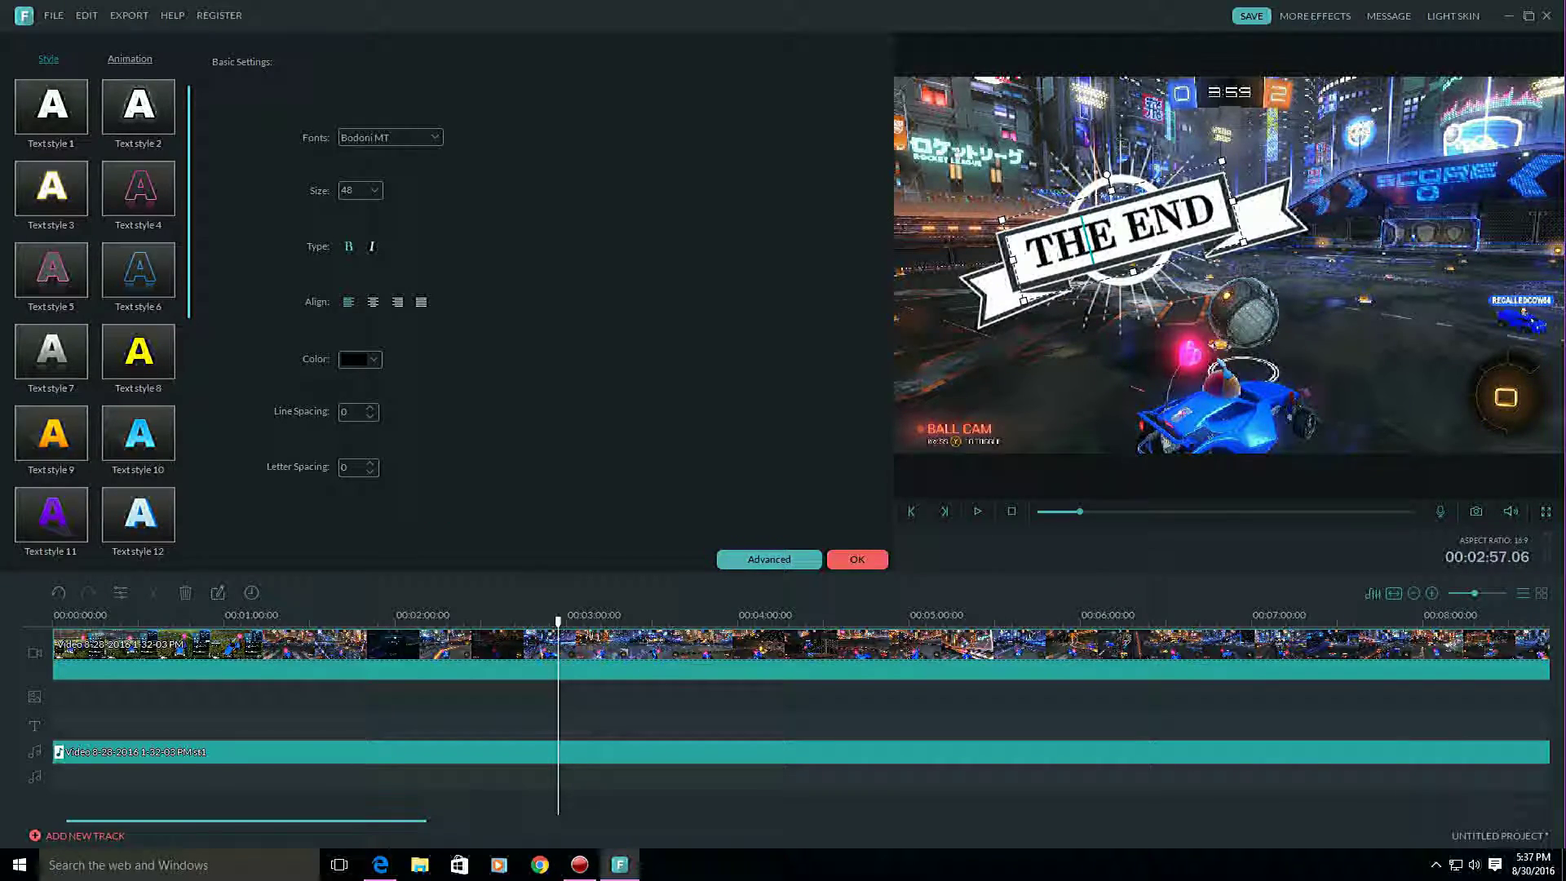
click(856, 559)
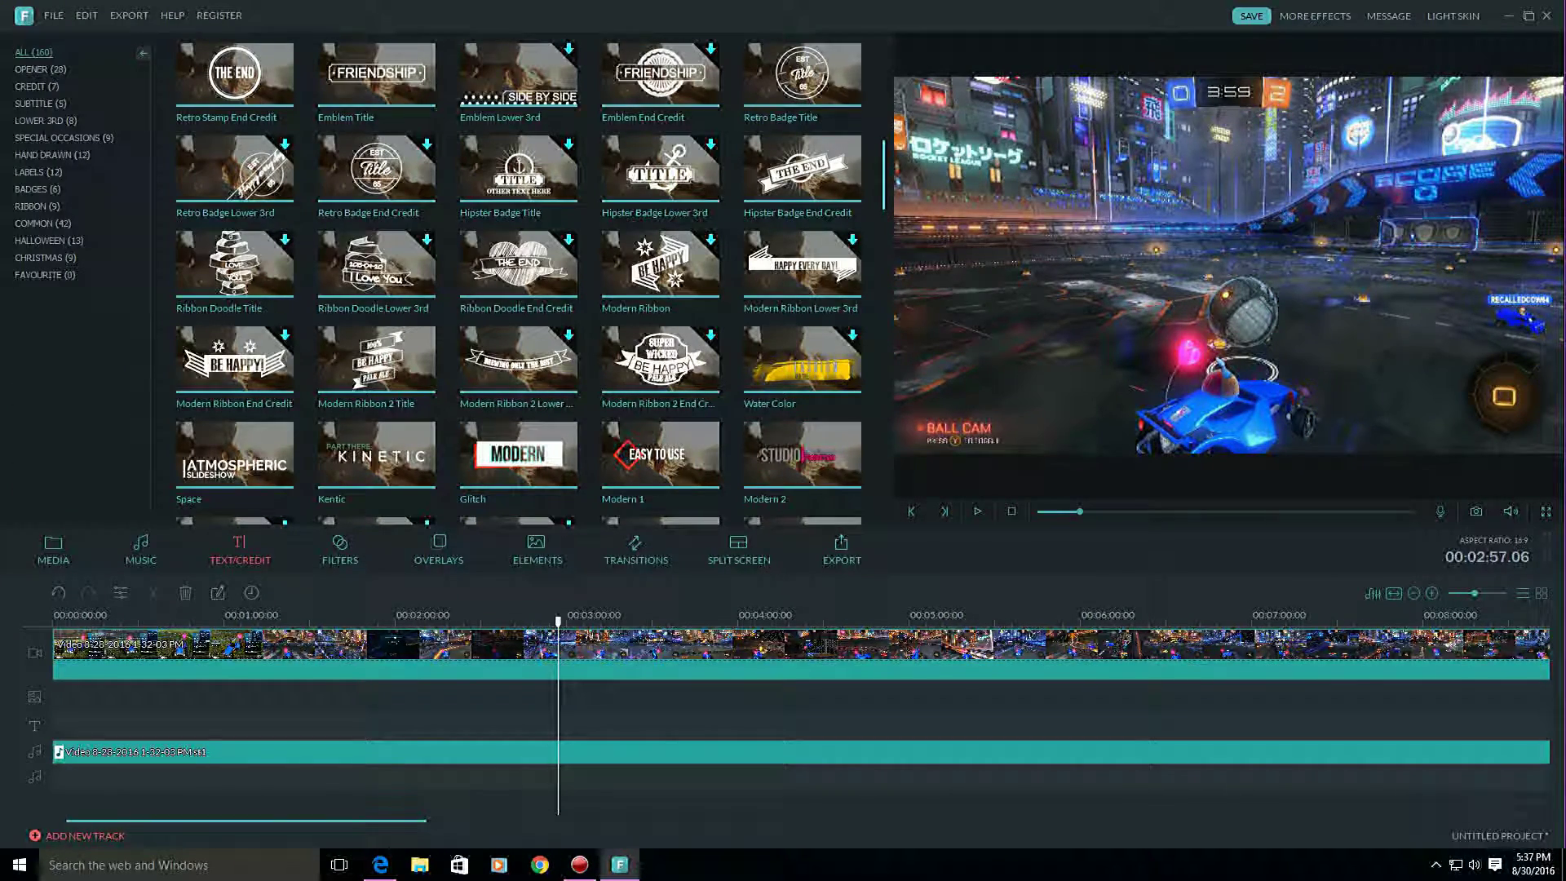
Look through the remaining text and credit templates and start downloading the Particle 2 title.
scroll(518, 132, down, 10)
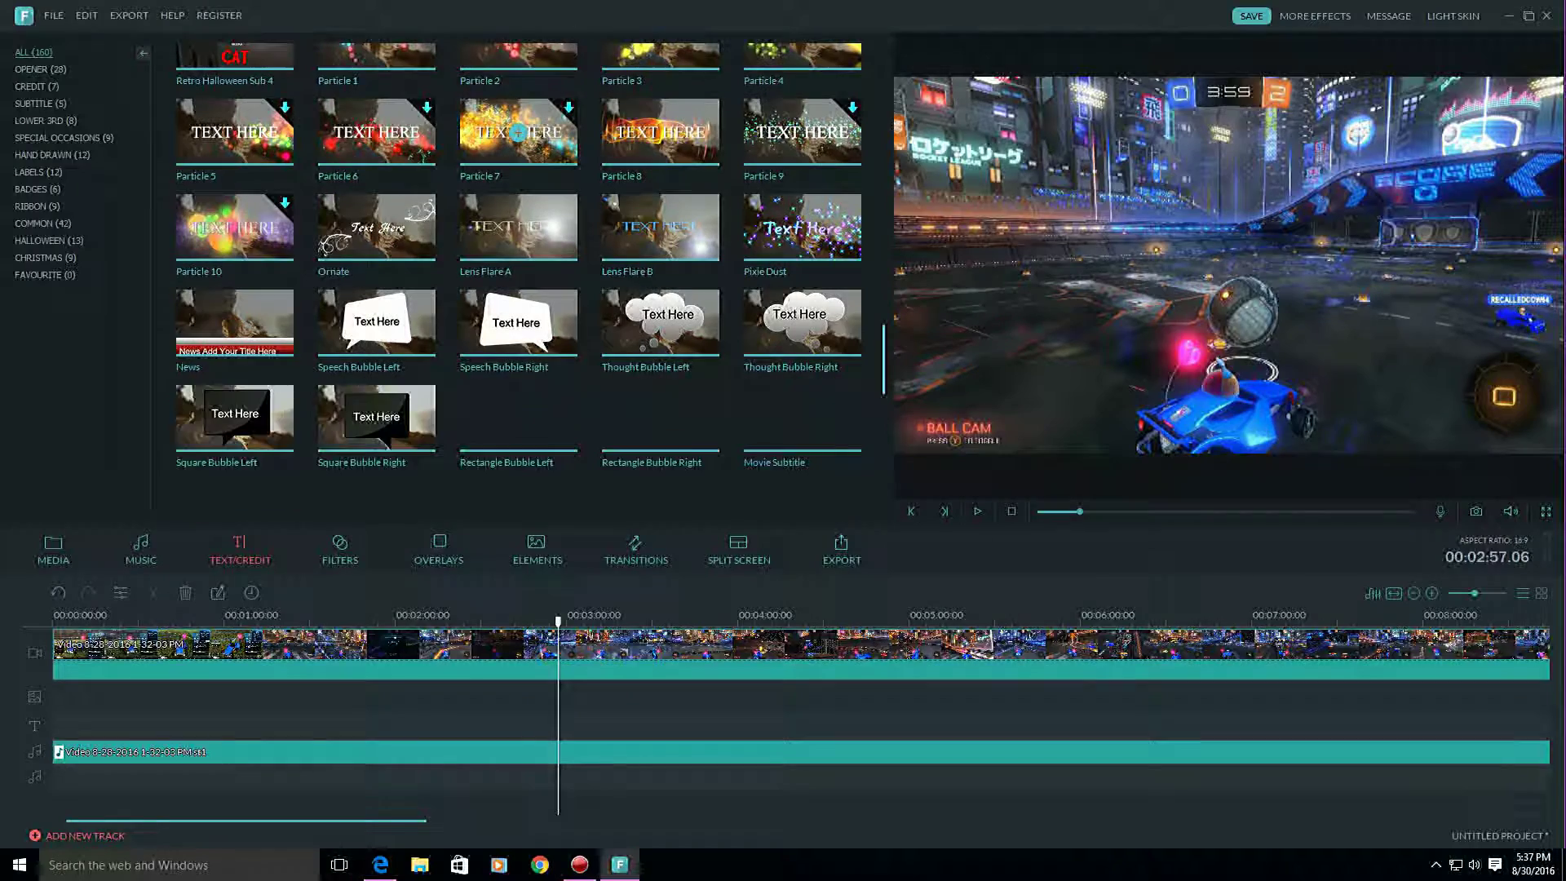
scroll(518, 186, down, 8)
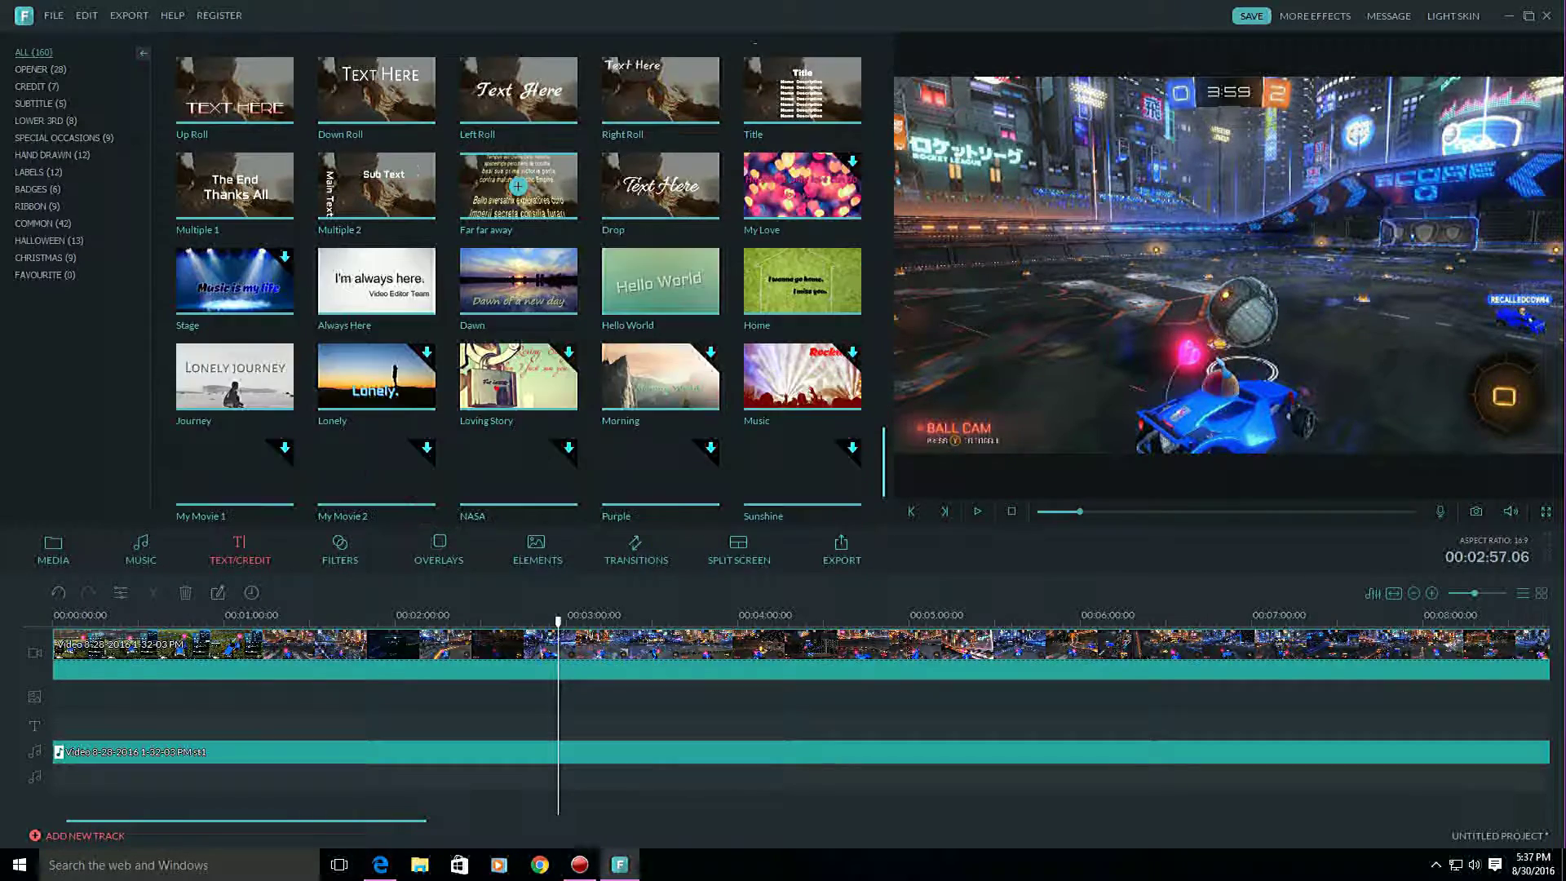
scroll(517, 186, down, 1)
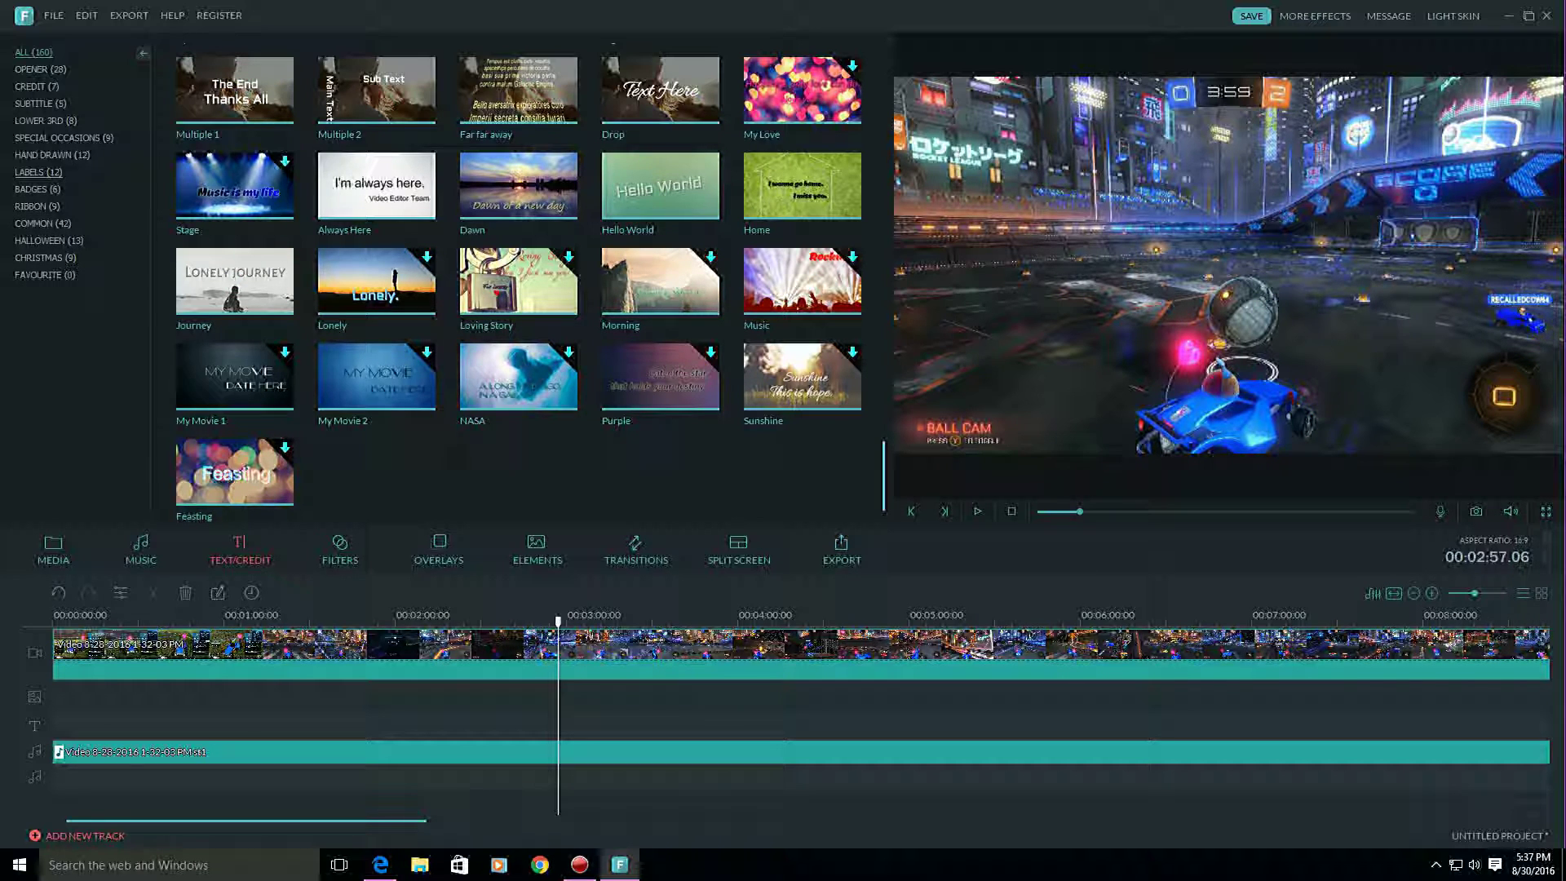
scroll(518, 319, up, 10)
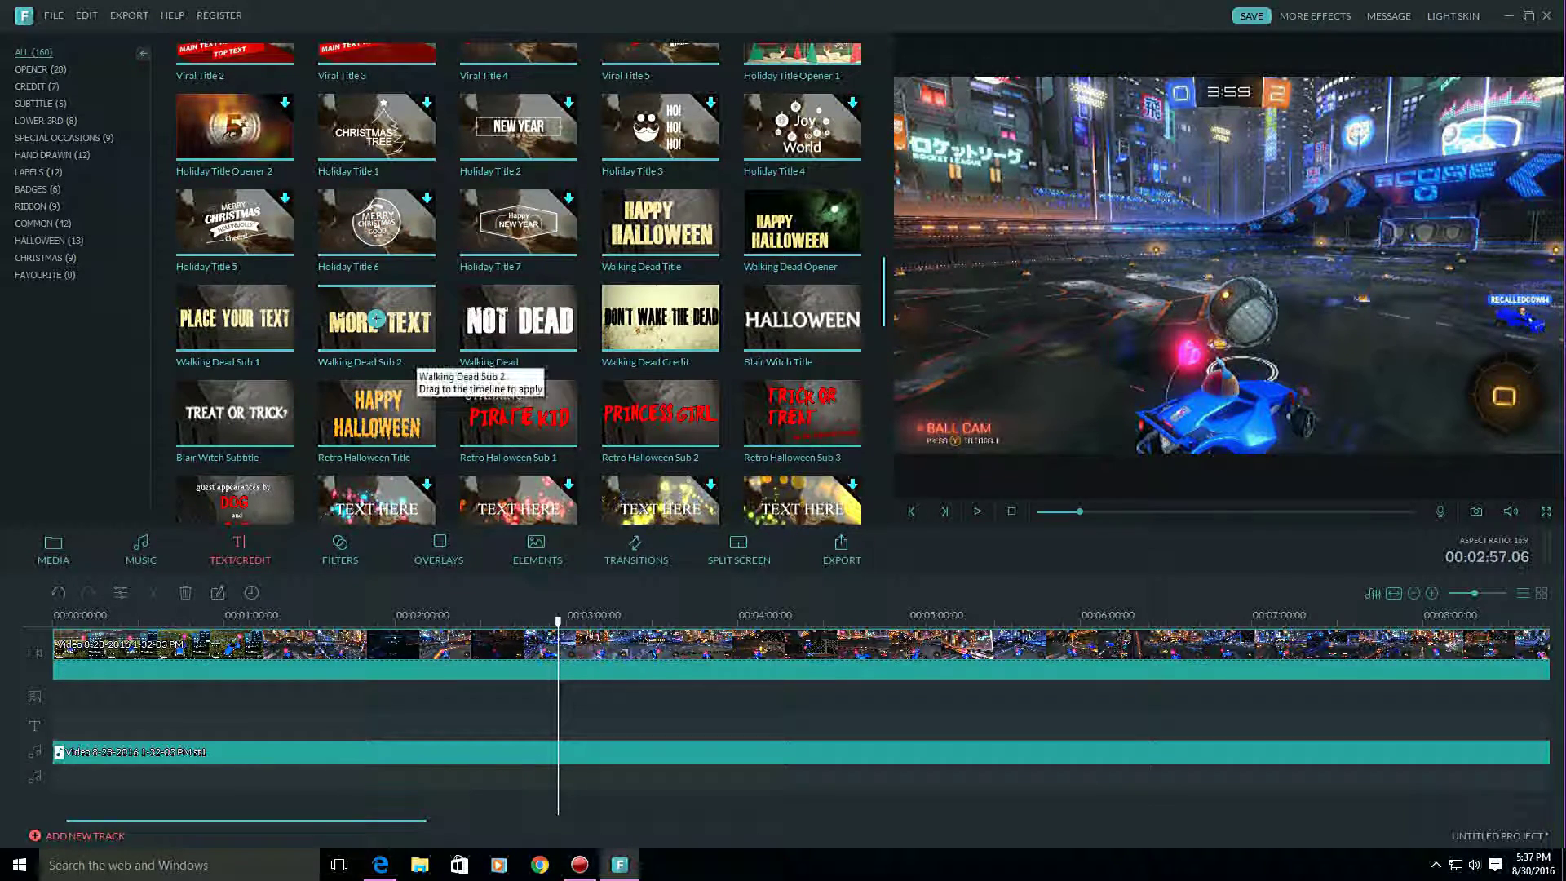
scroll(519, 368, down, 3)
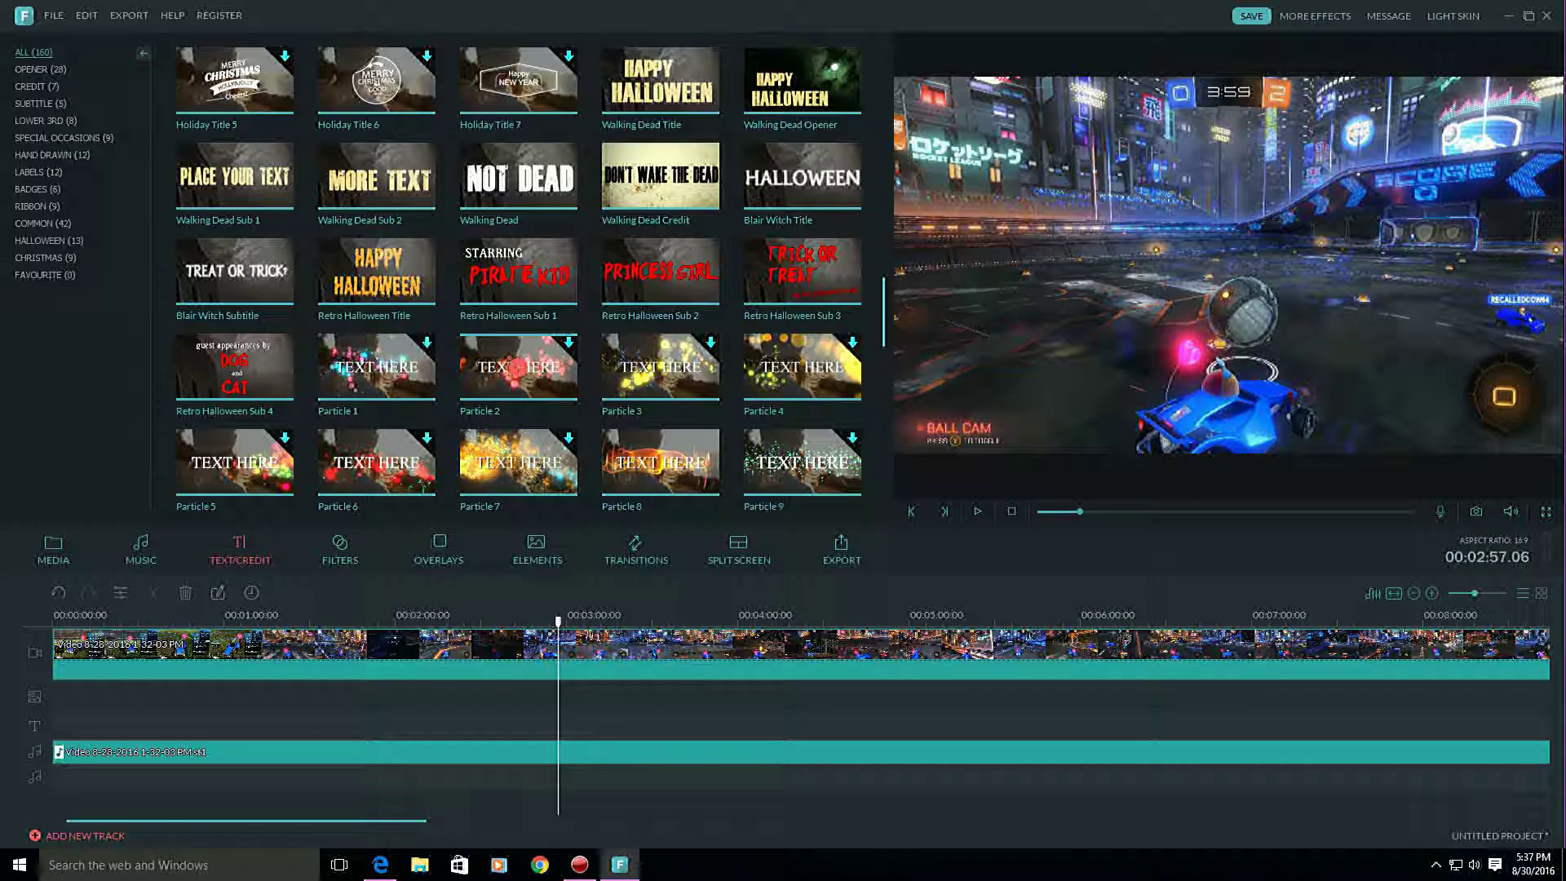
click(518, 367)
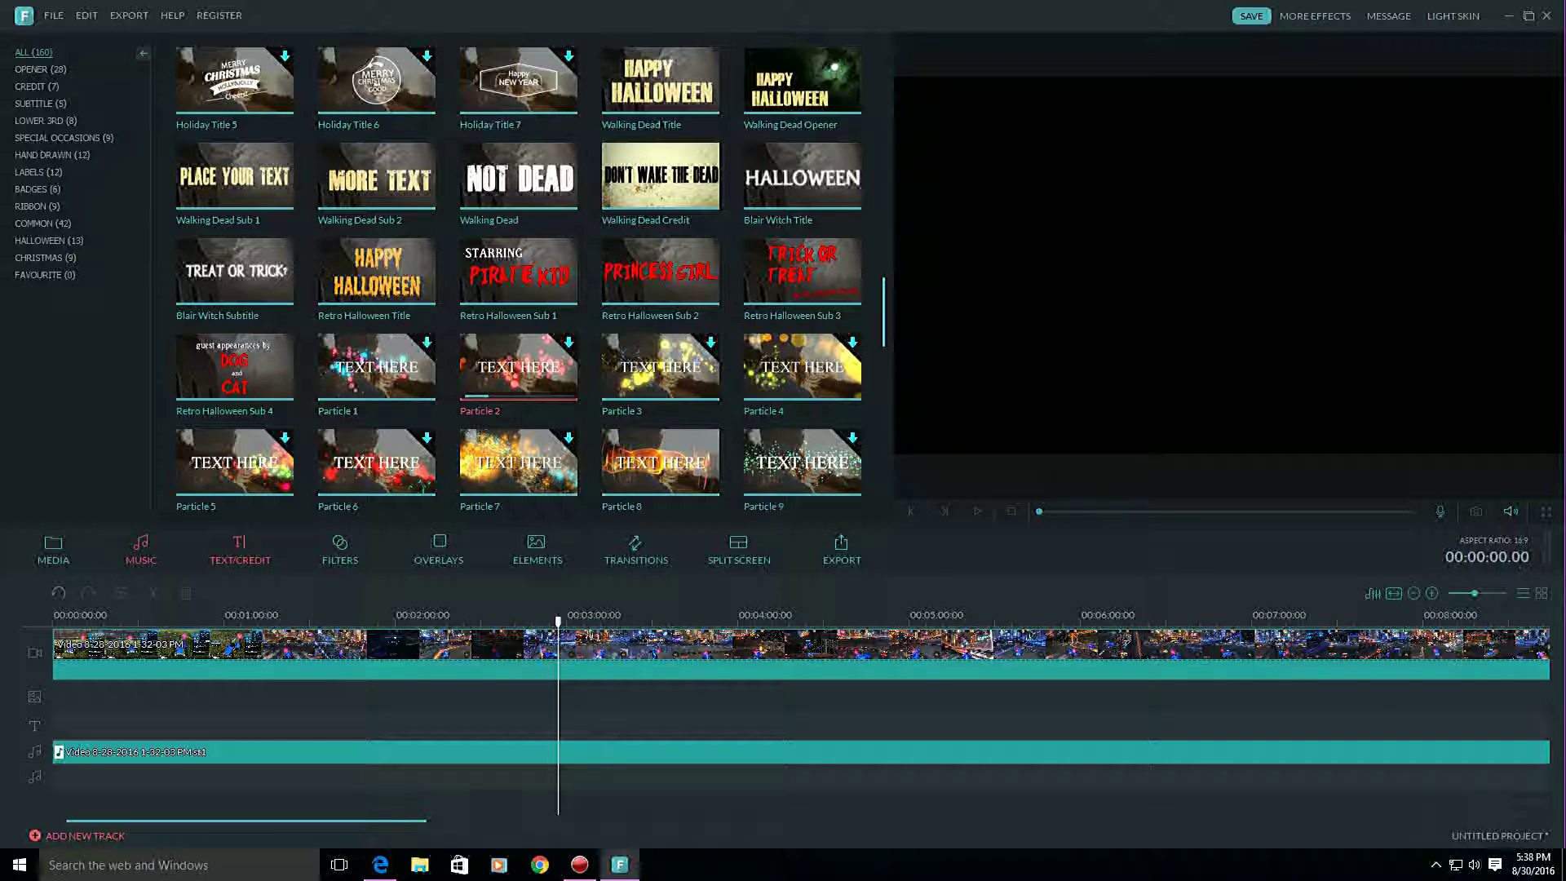
Examine the music and media libraries and look through the full range of filters.
click(140, 548)
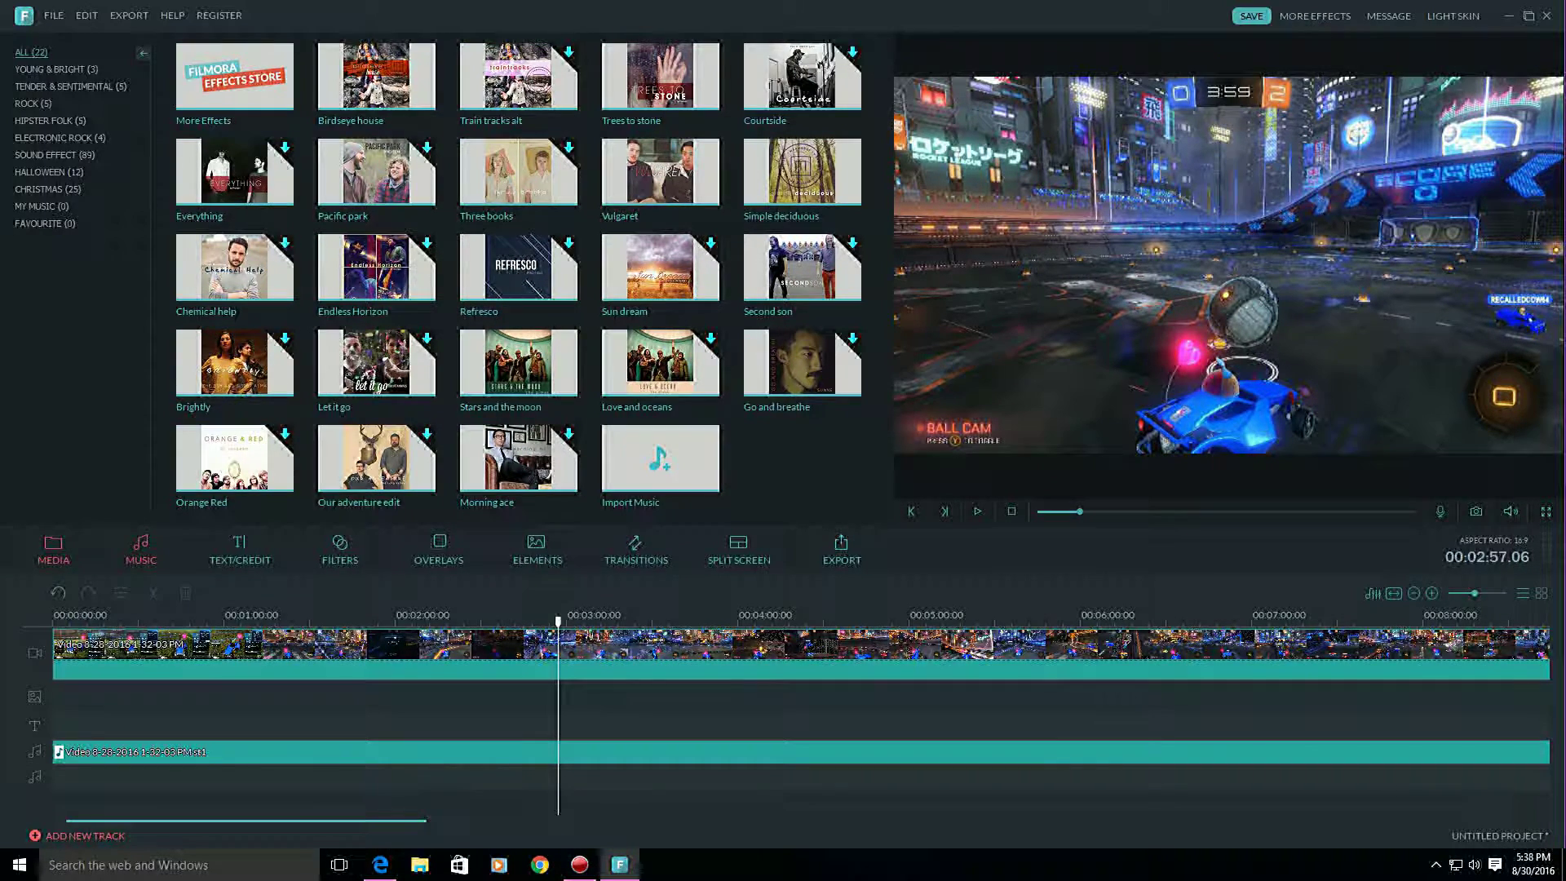
click(53, 551)
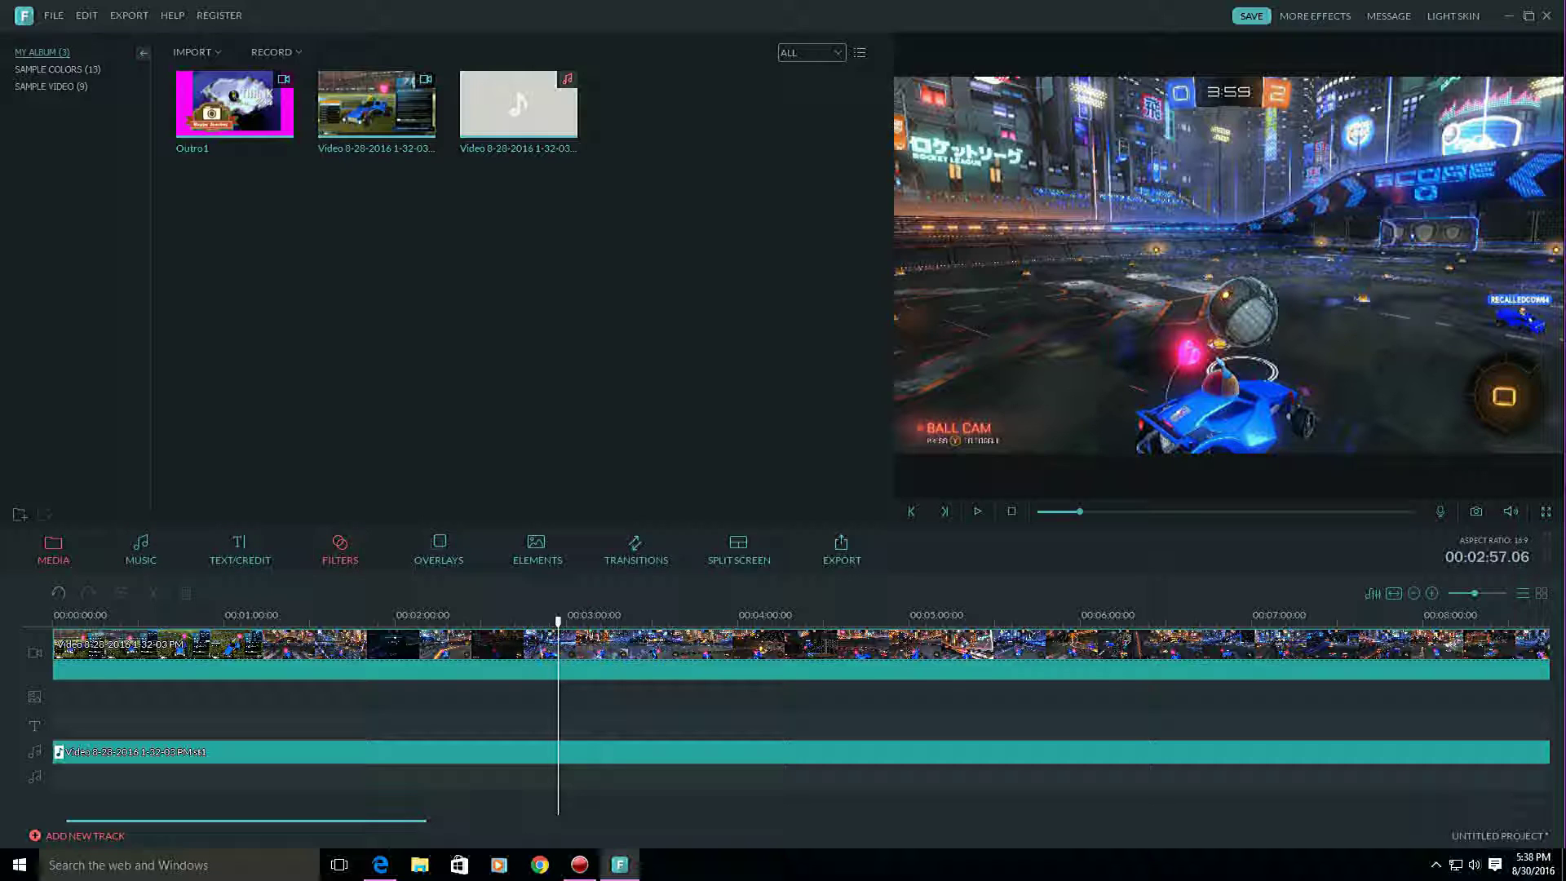
click(341, 550)
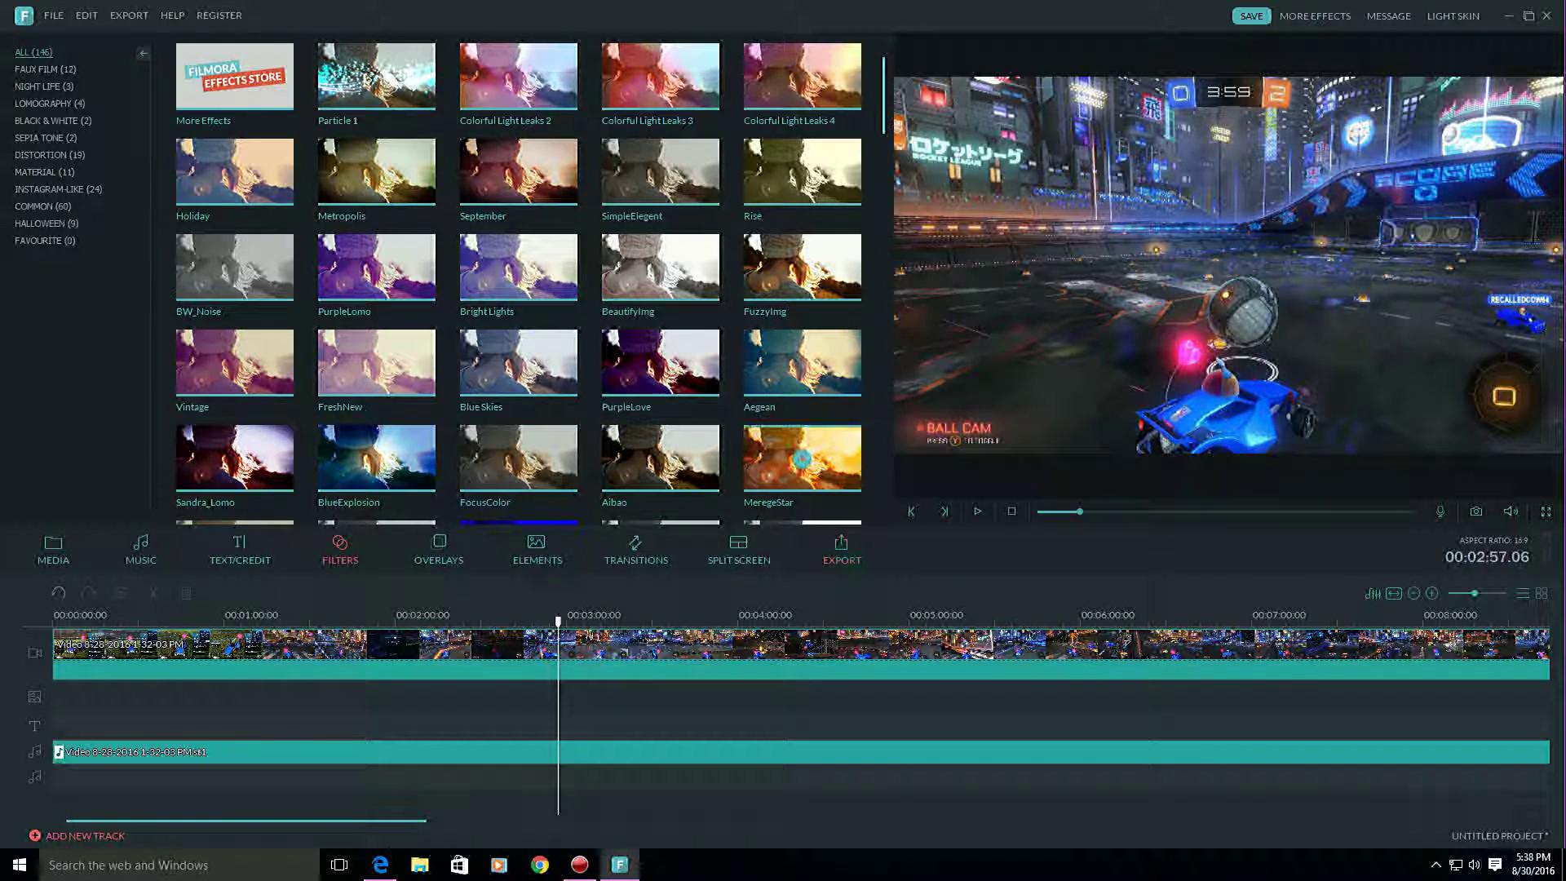
scroll(801, 459, down, 3)
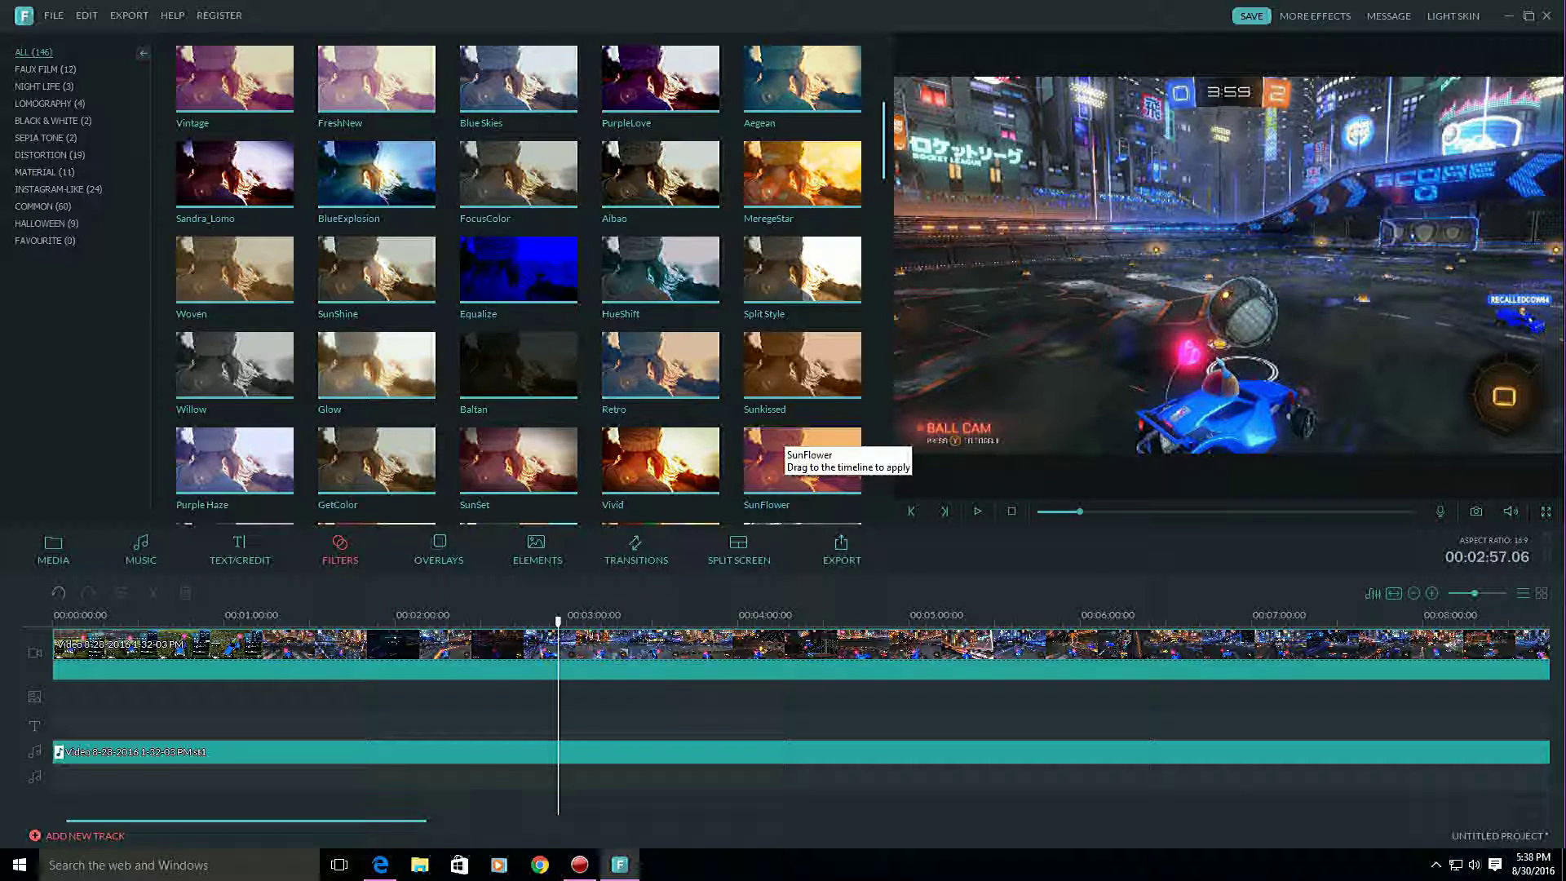
scroll(448, 364, up, 3)
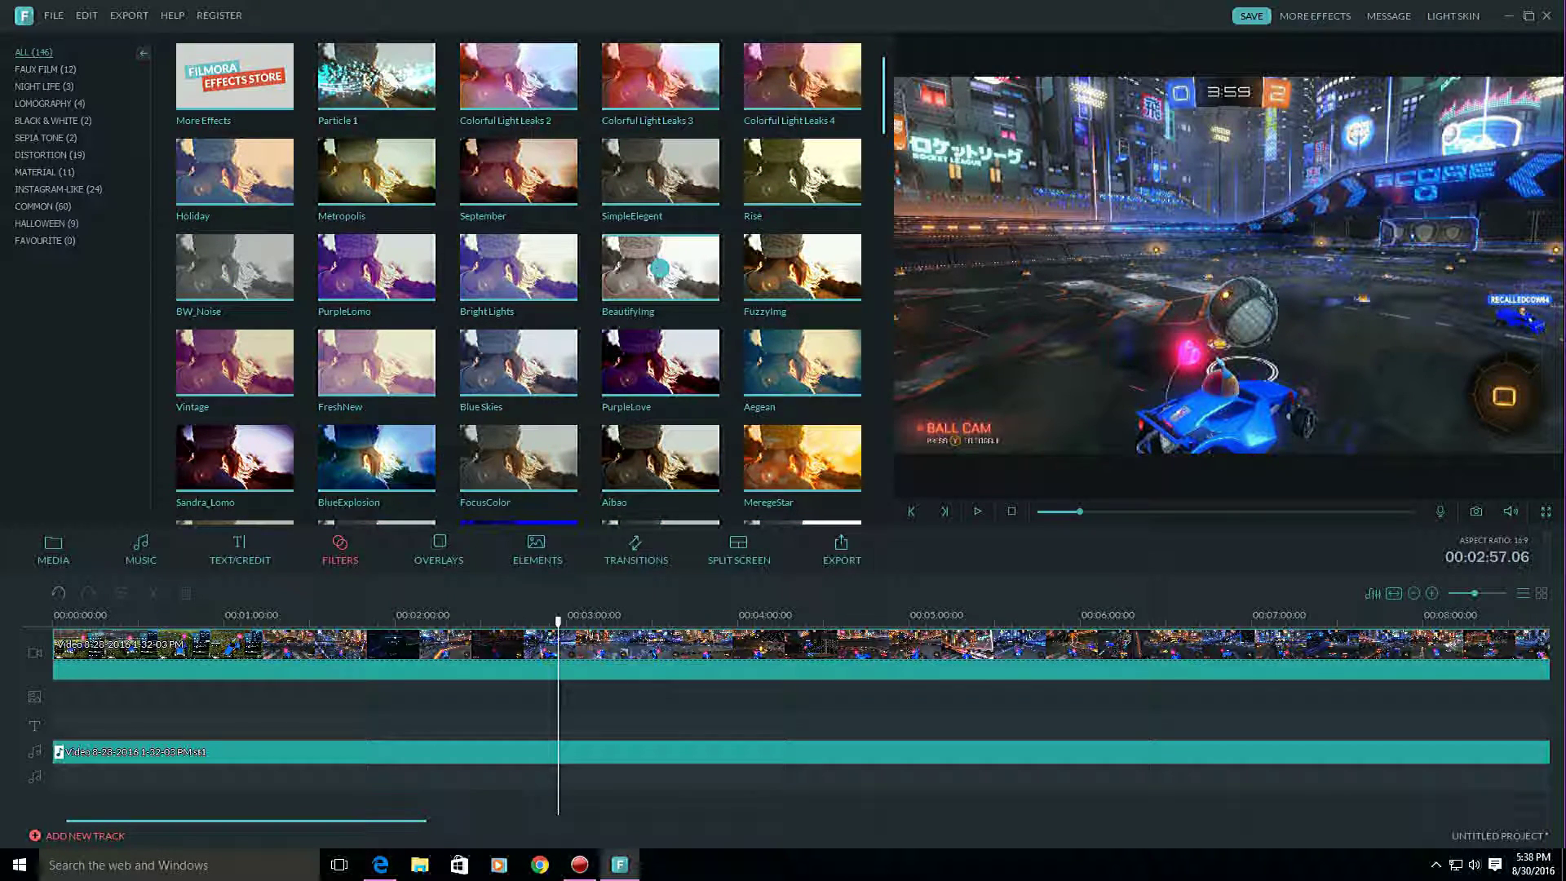
scroll(659, 268, down, 2)
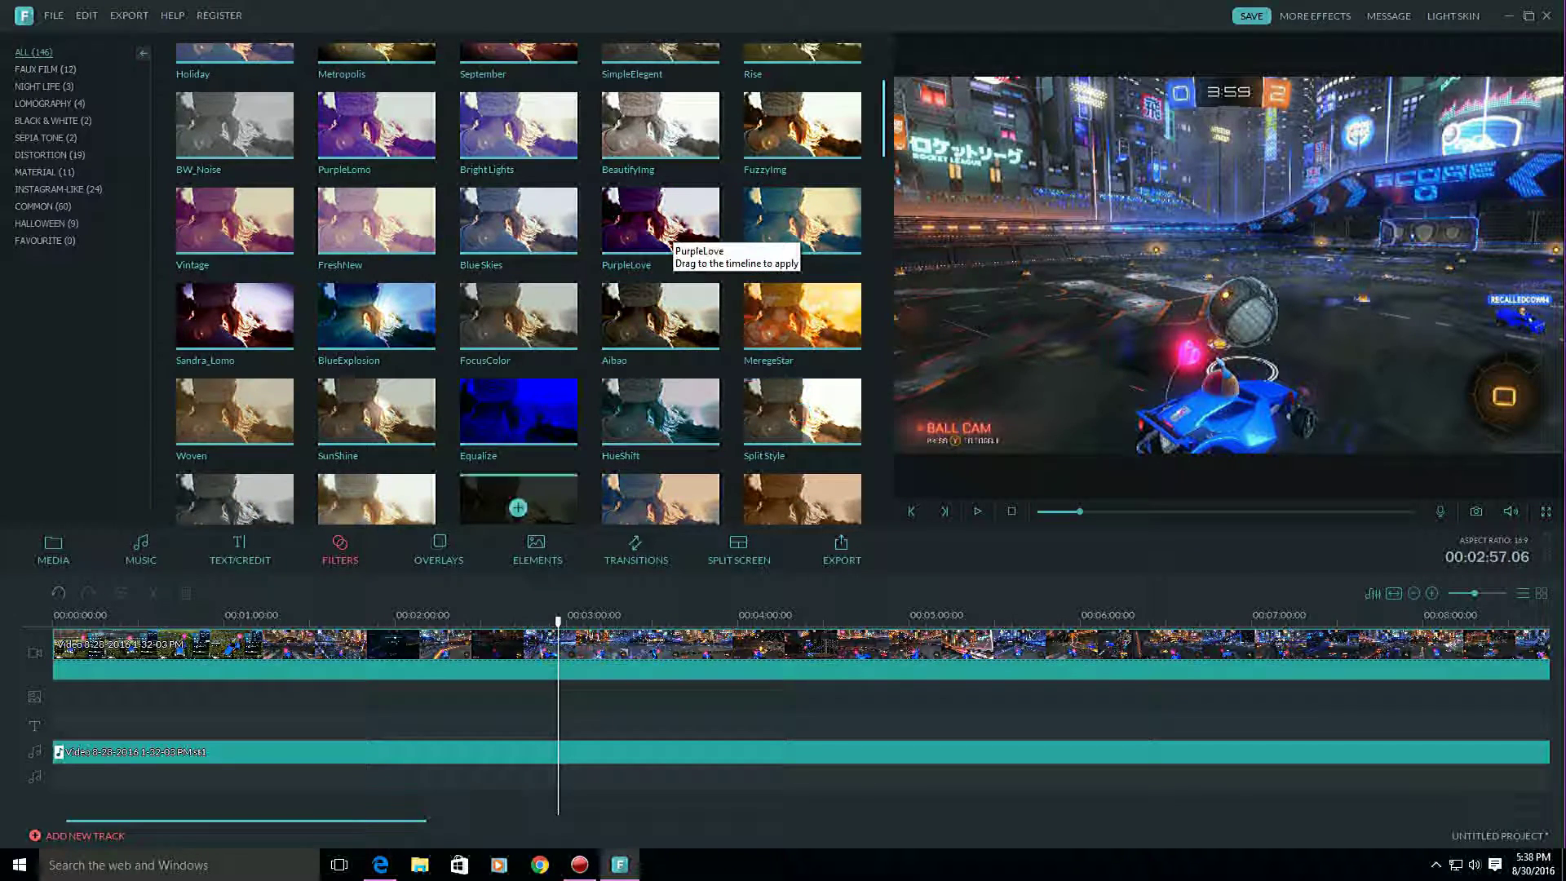
scroll(660, 245, down, 3)
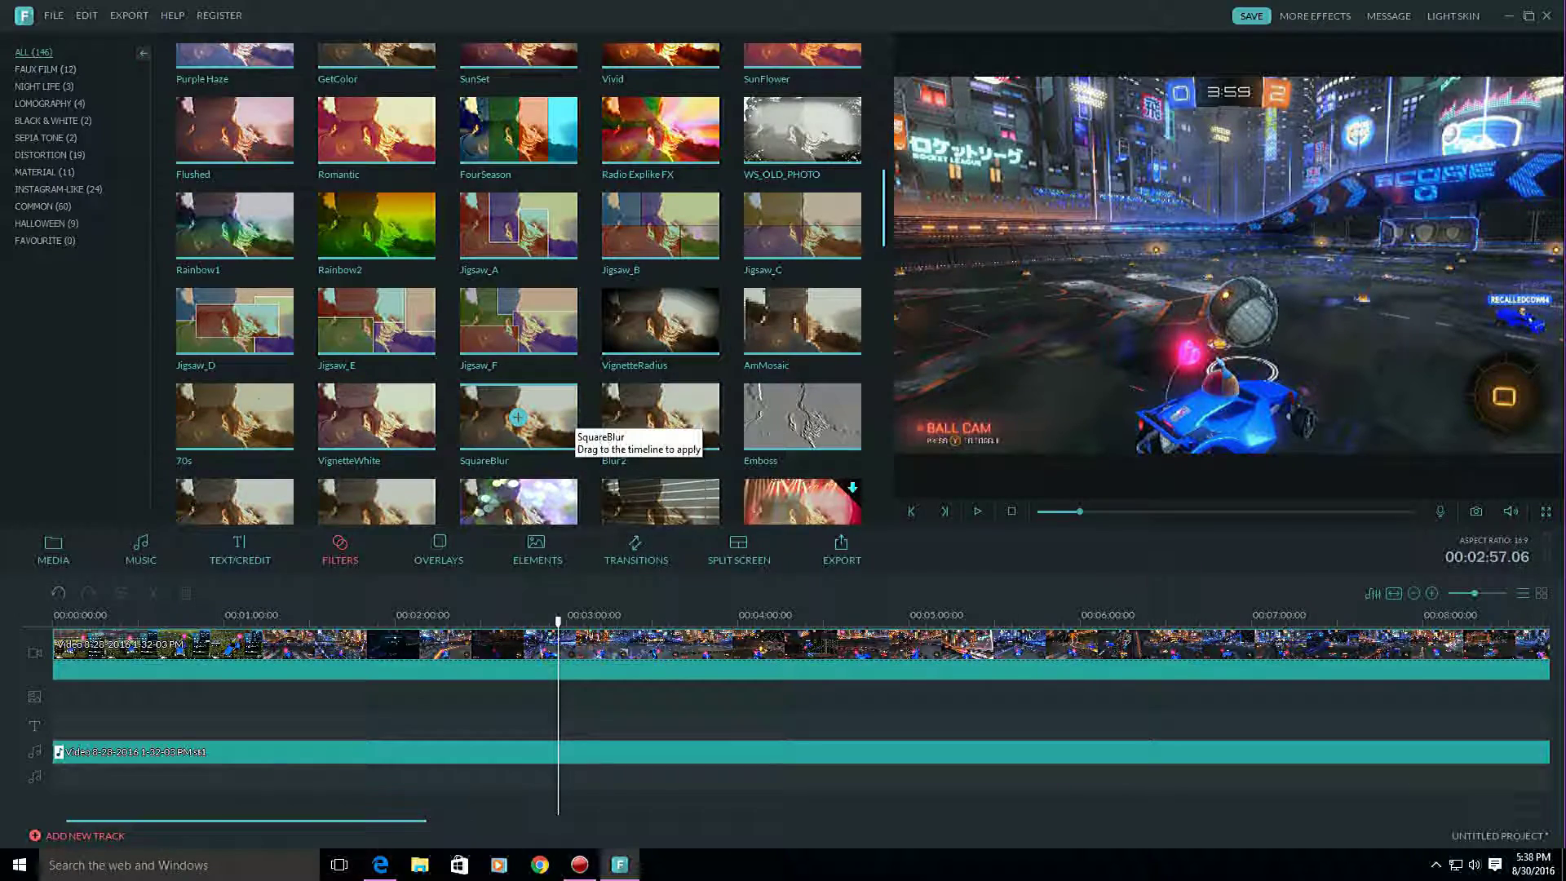
scroll(513, 358, down, 5)
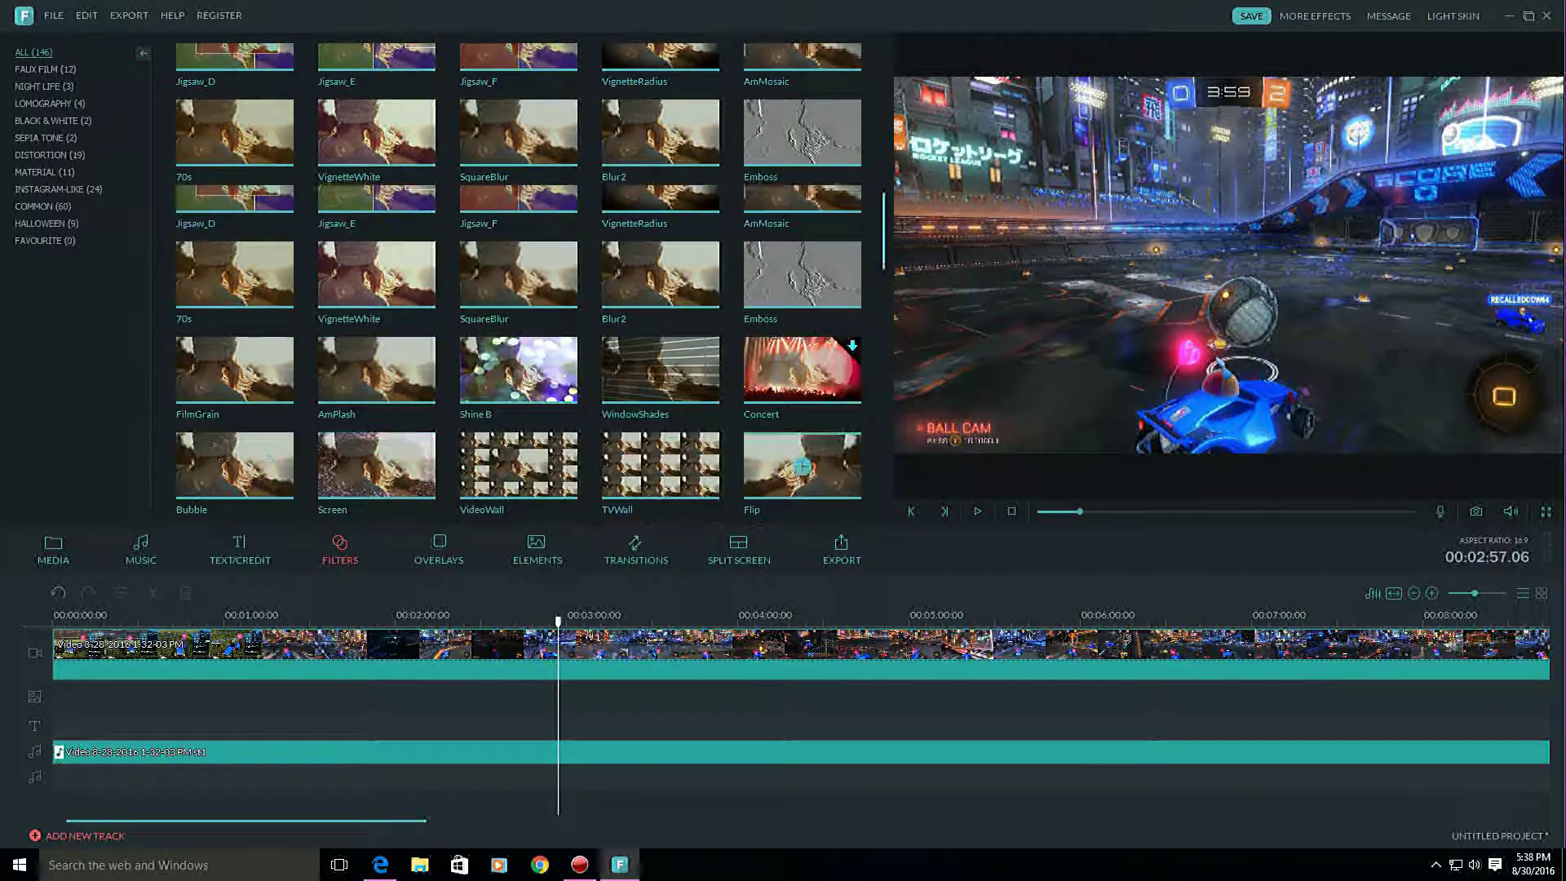
scroll(801, 276, up, 2)
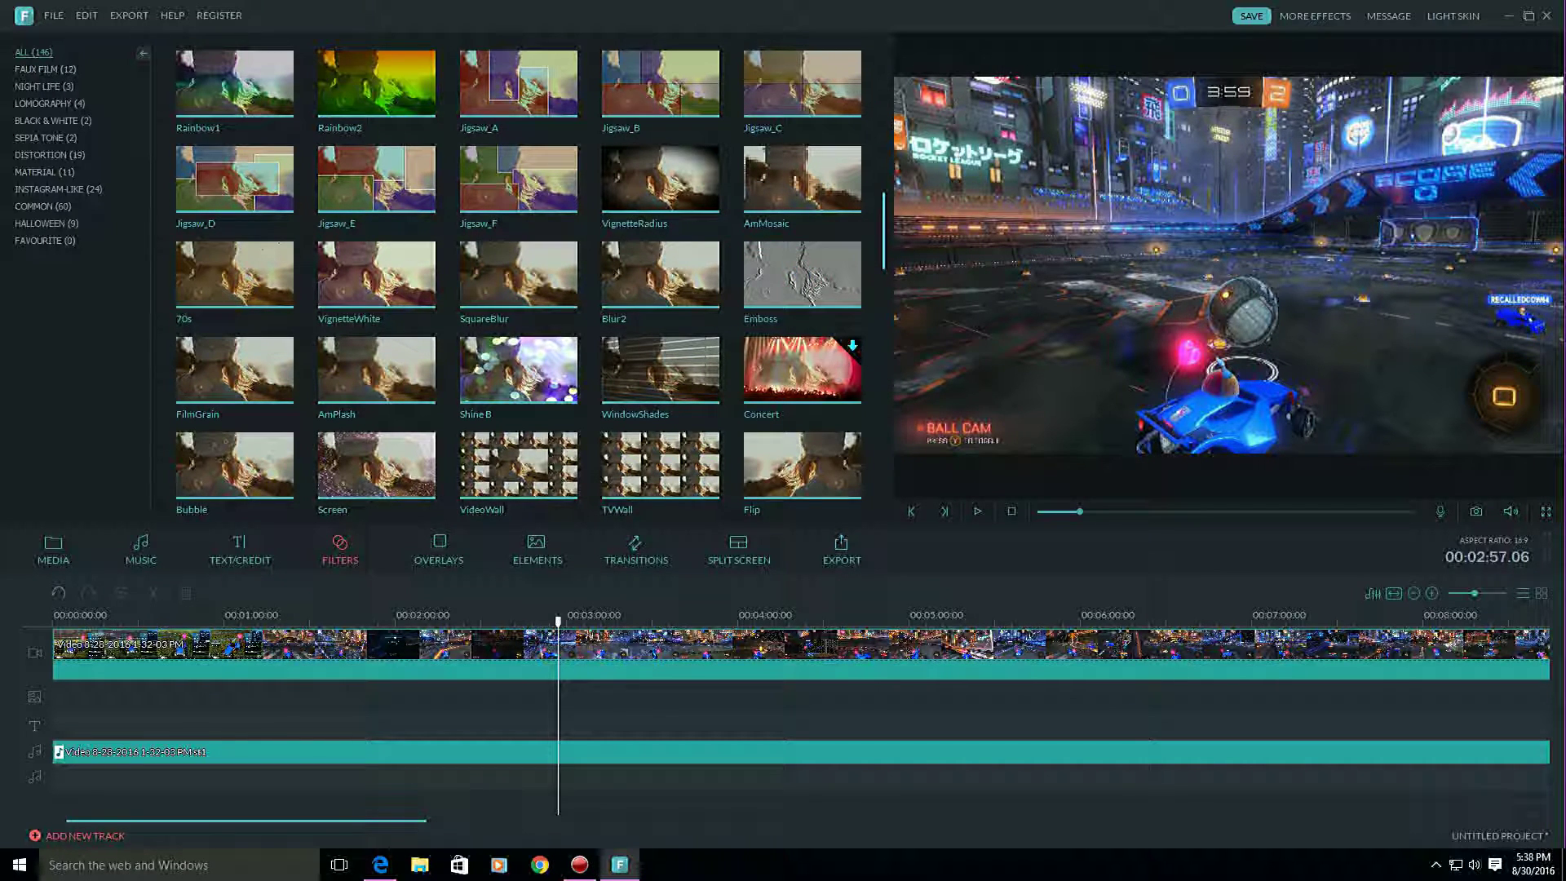
scroll(376, 367, down, 5)
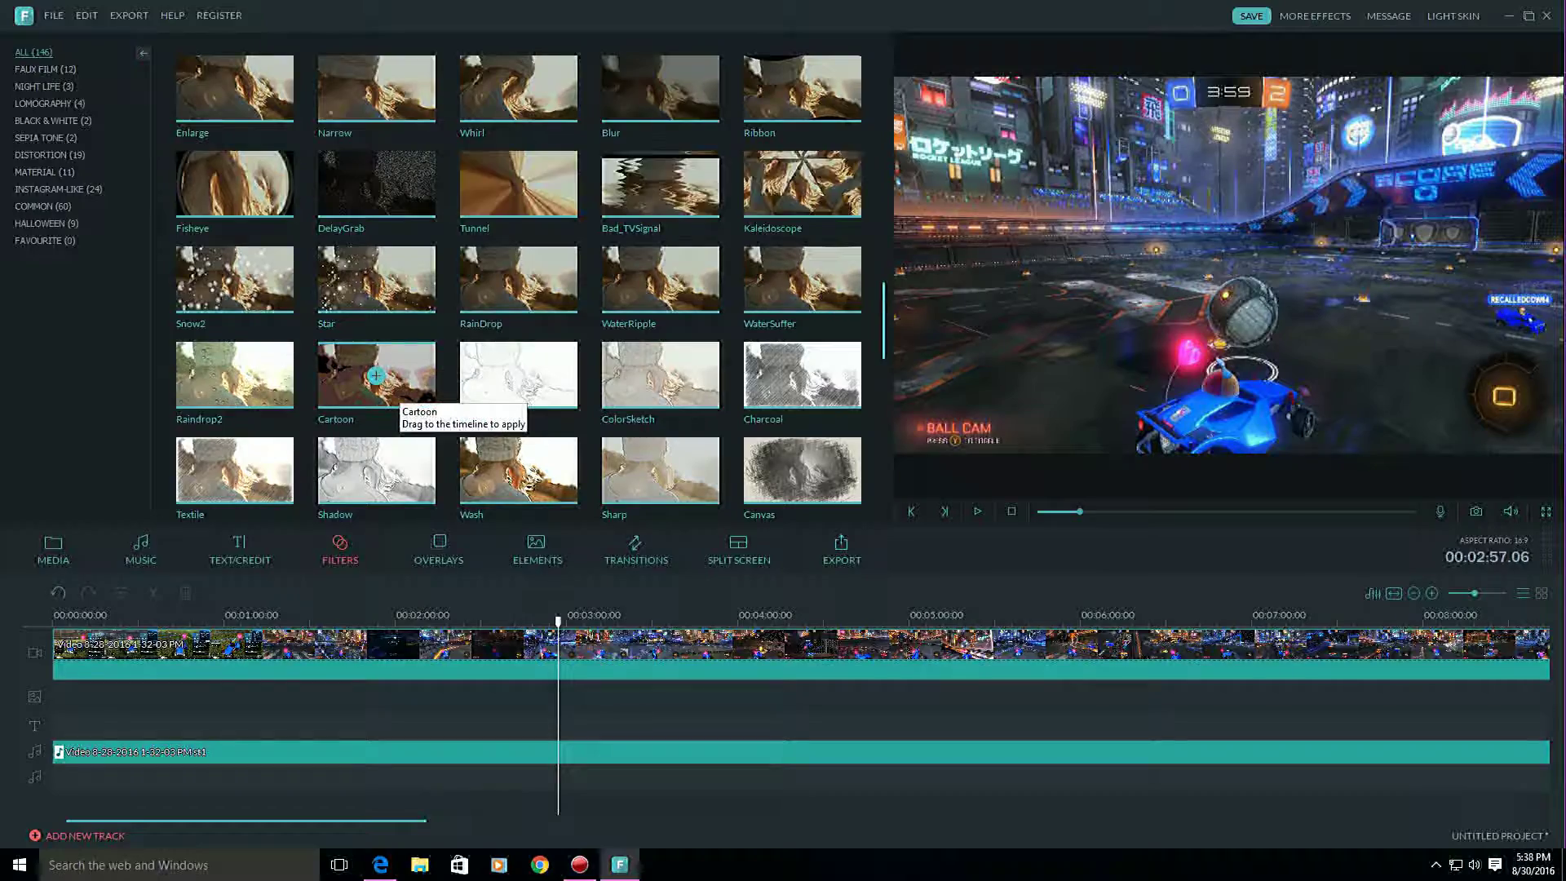
scroll(376, 280, down, 10)
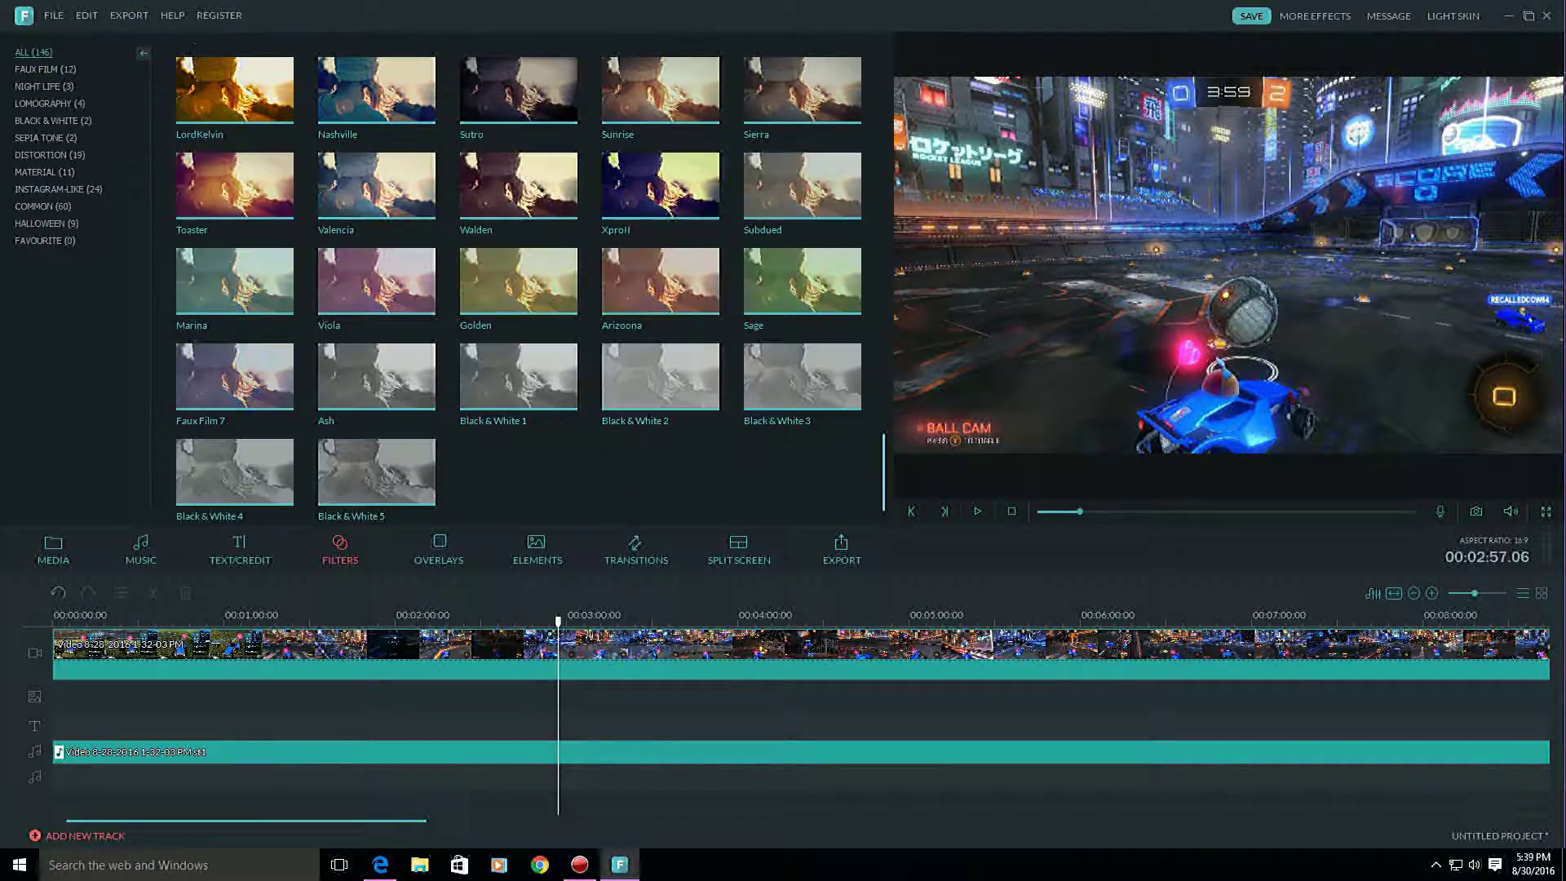
scroll(234, 363, up, 15)
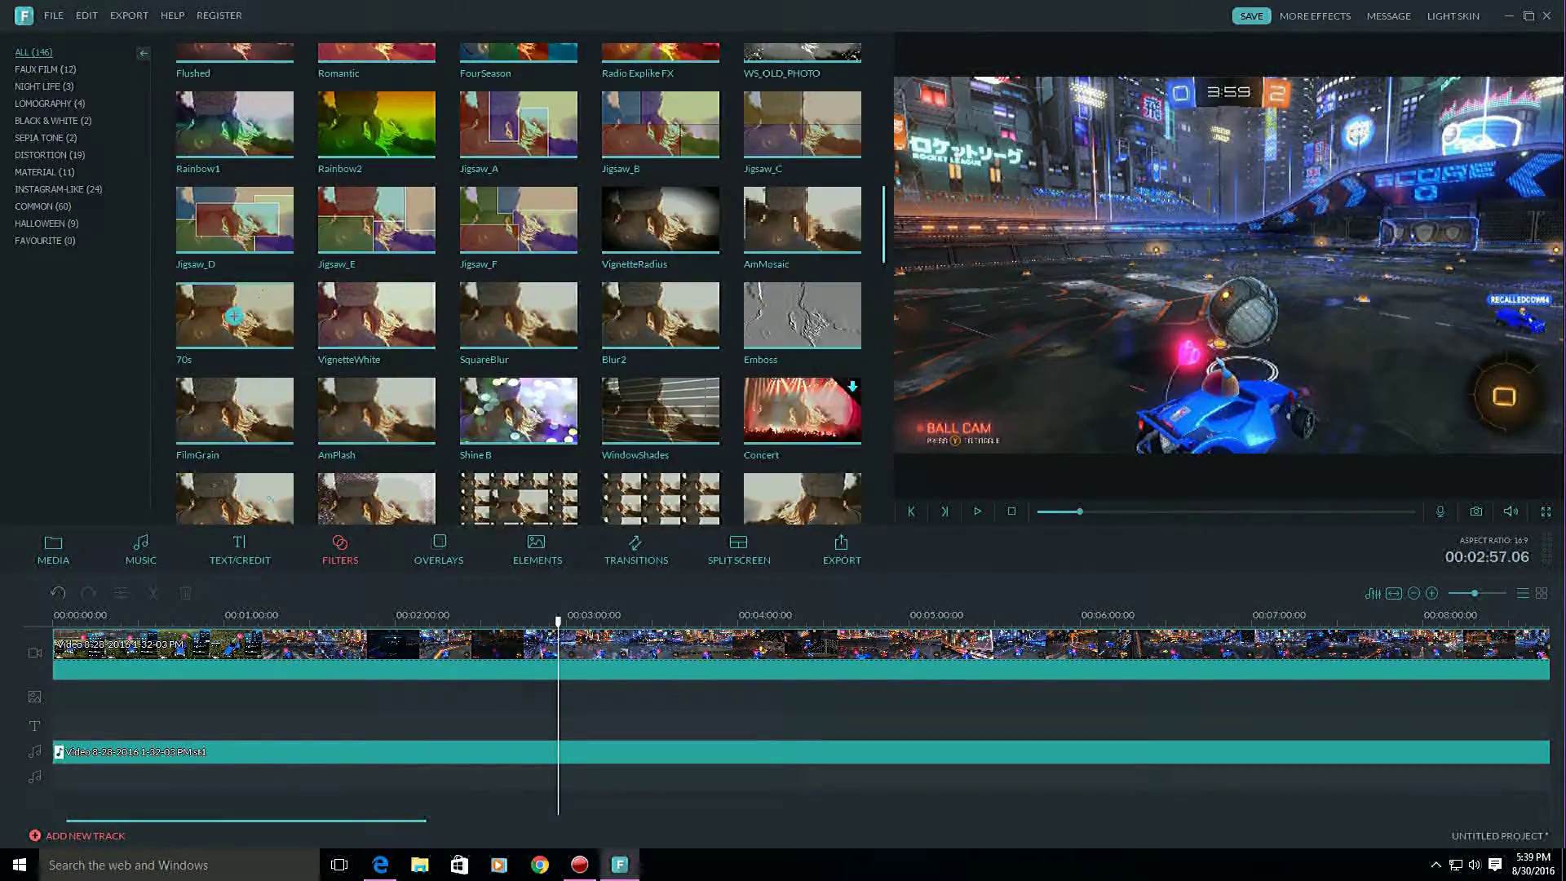
Browse the overlays and add the Sight overlay to the timeline at 00:02:57.06.
click(439, 548)
scroll(376, 417, down, 5)
scroll(376, 417, down, 4)
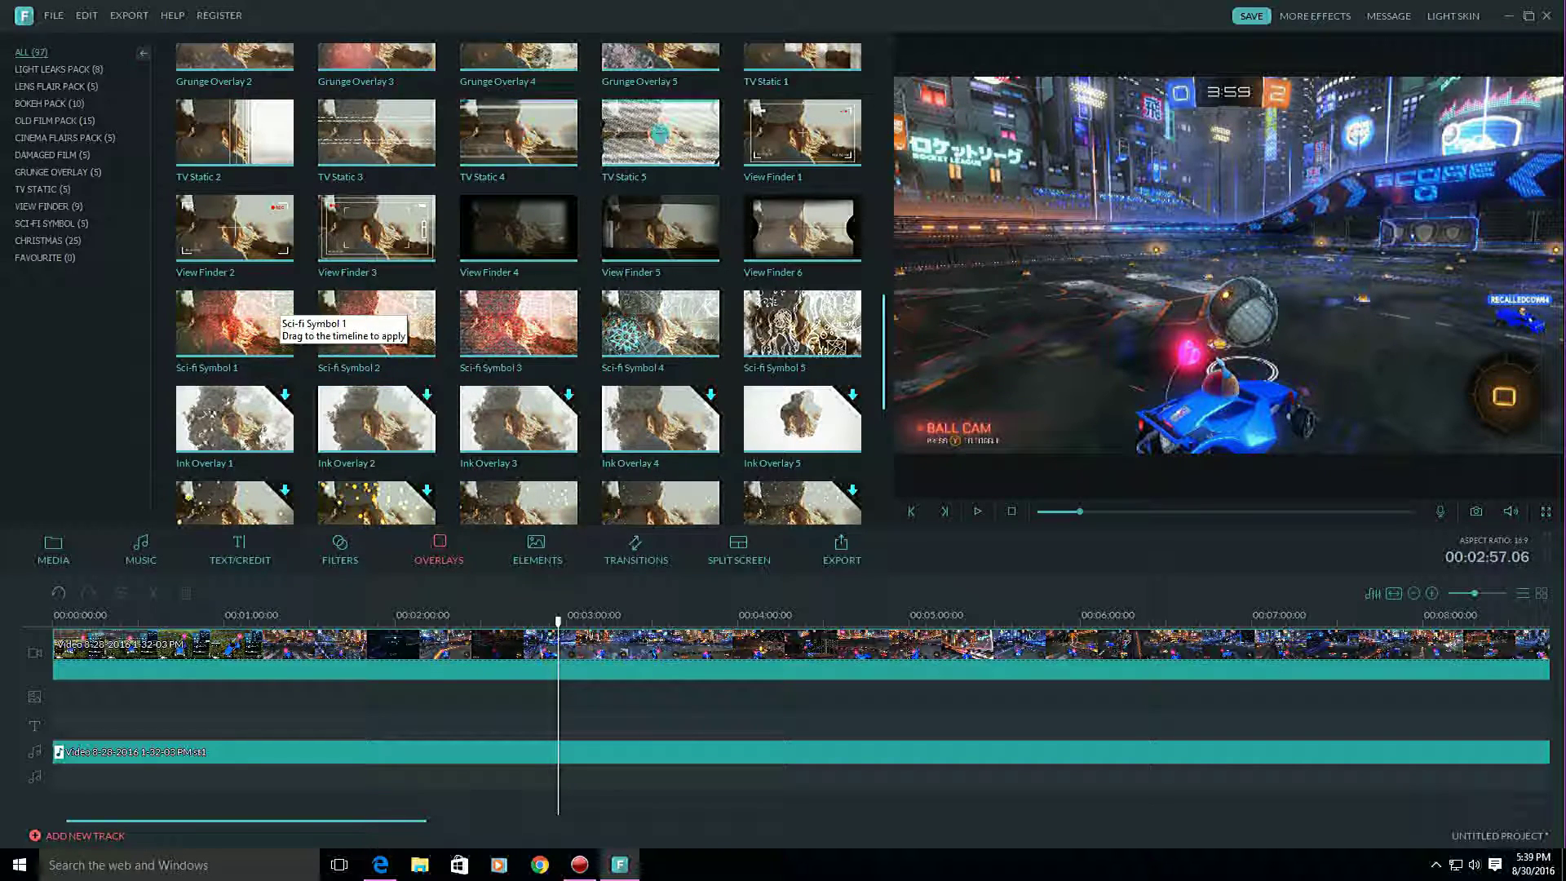
scroll(801, 229, down, 5)
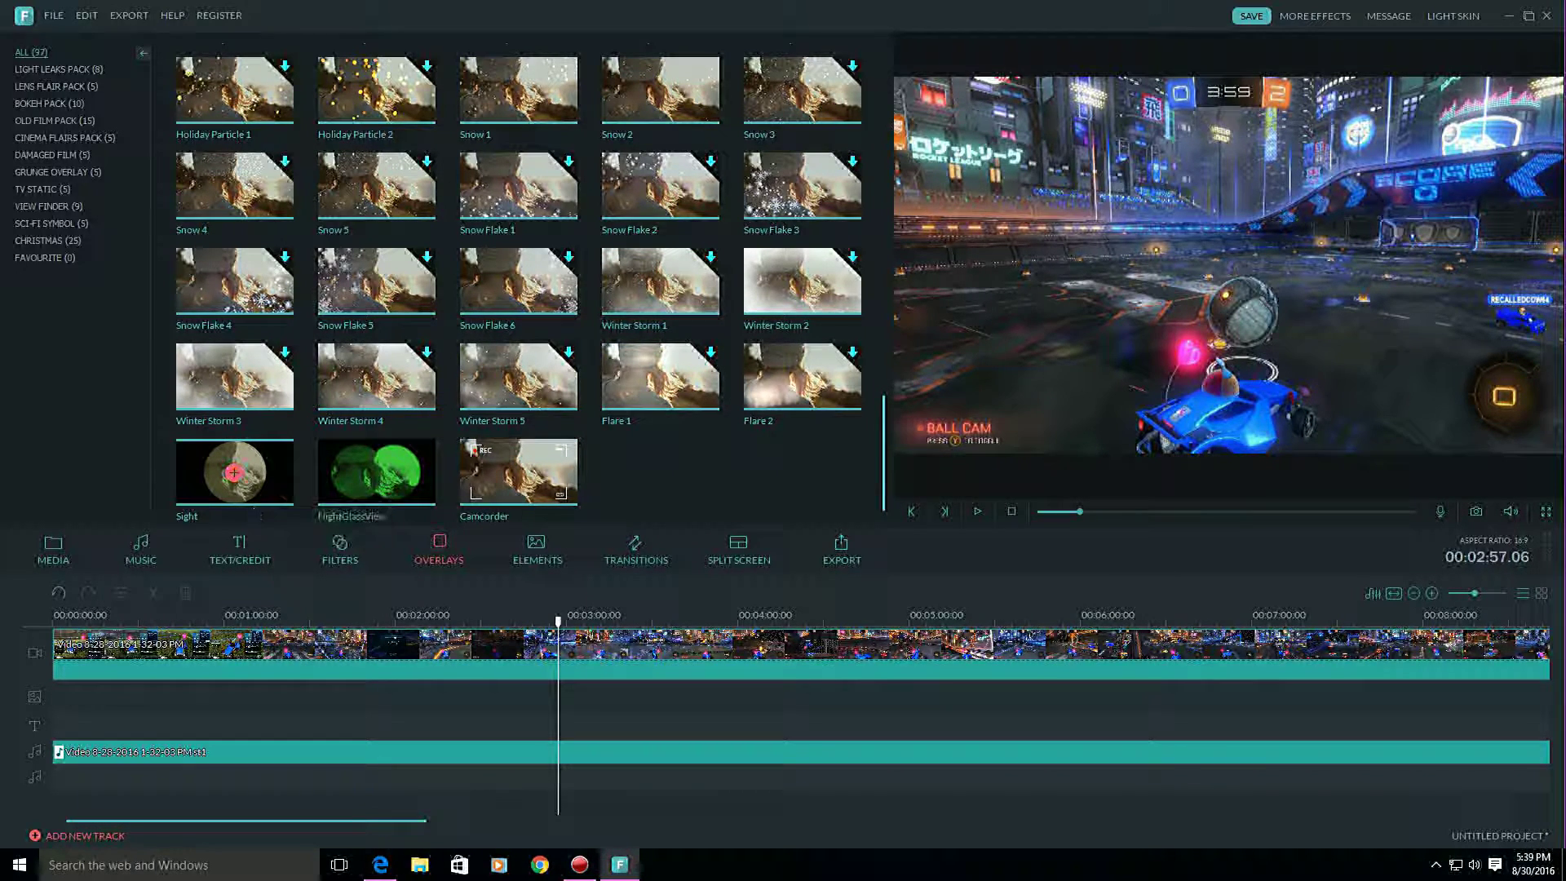
click(233, 473)
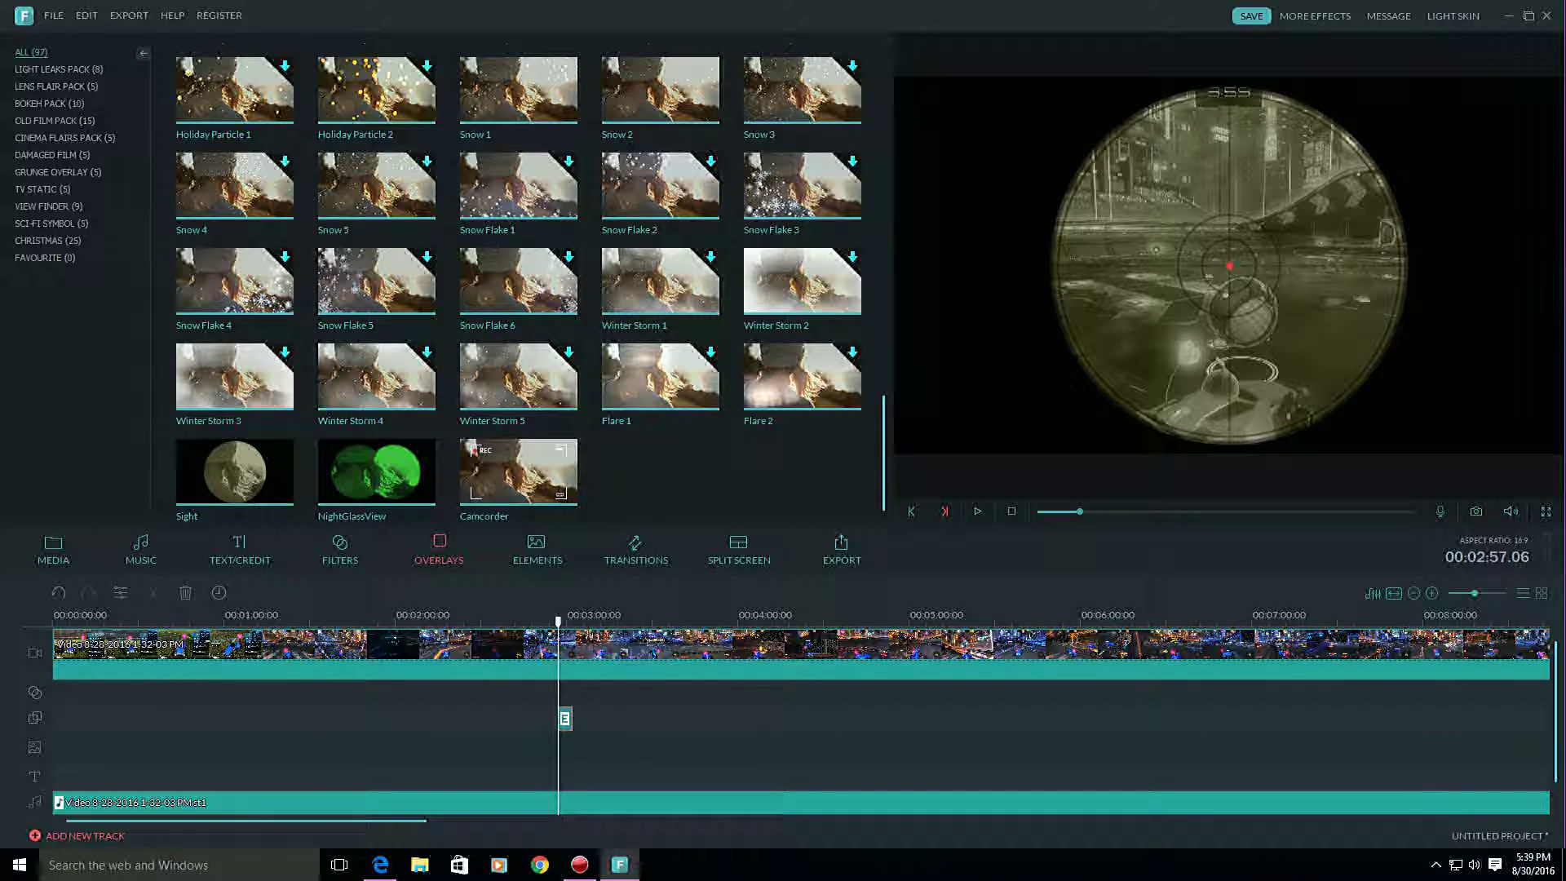
Play back the Sight overlay over the gameplay and move the playhead past its end to 00:03:02.06.
click(977, 510)
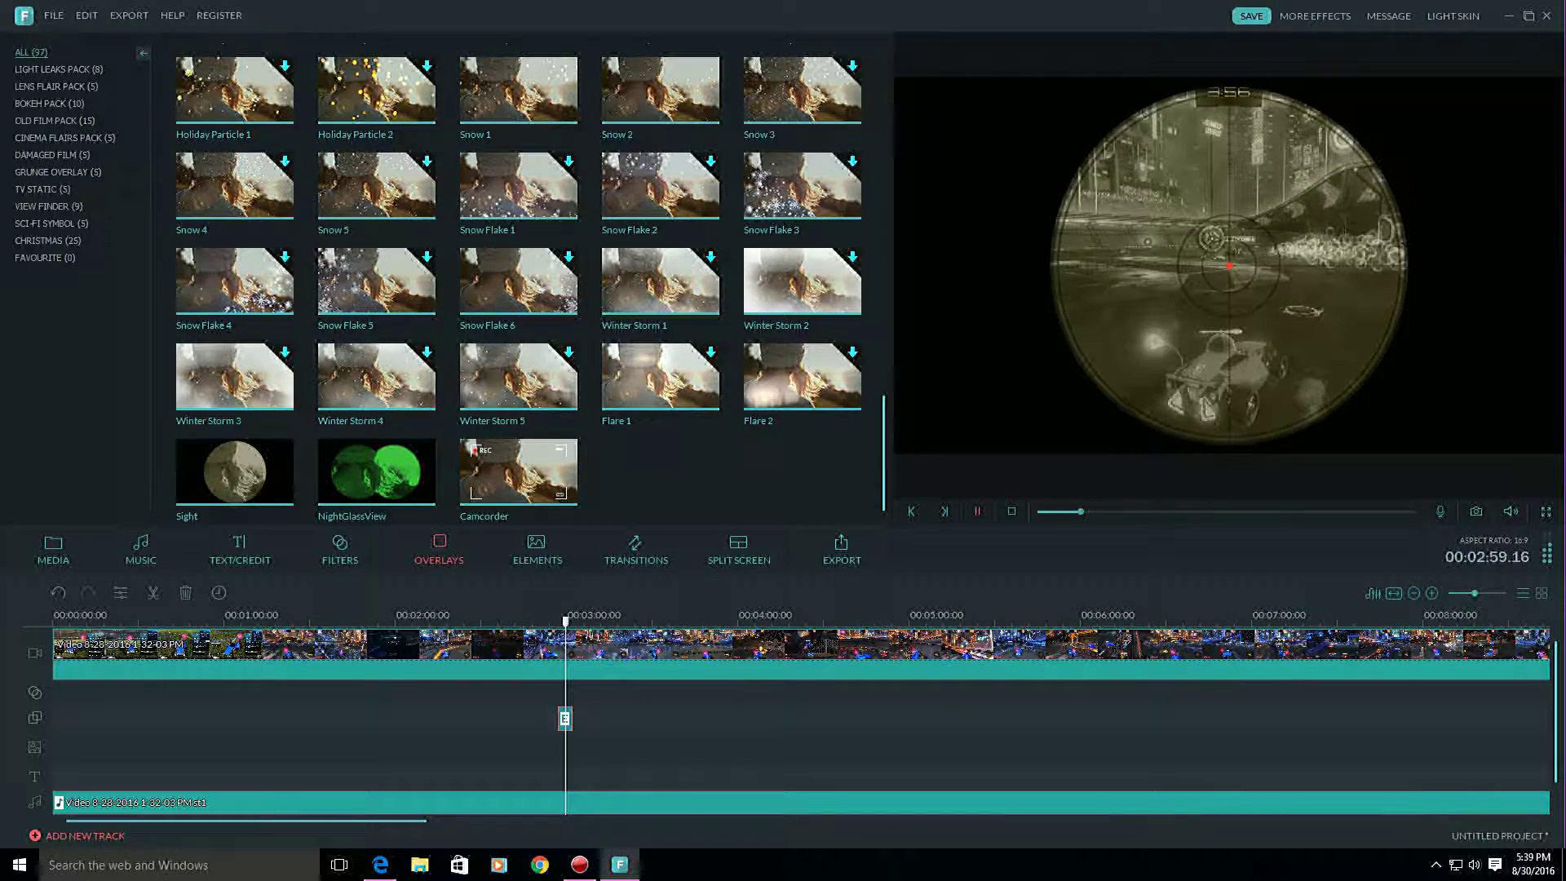
key(space)
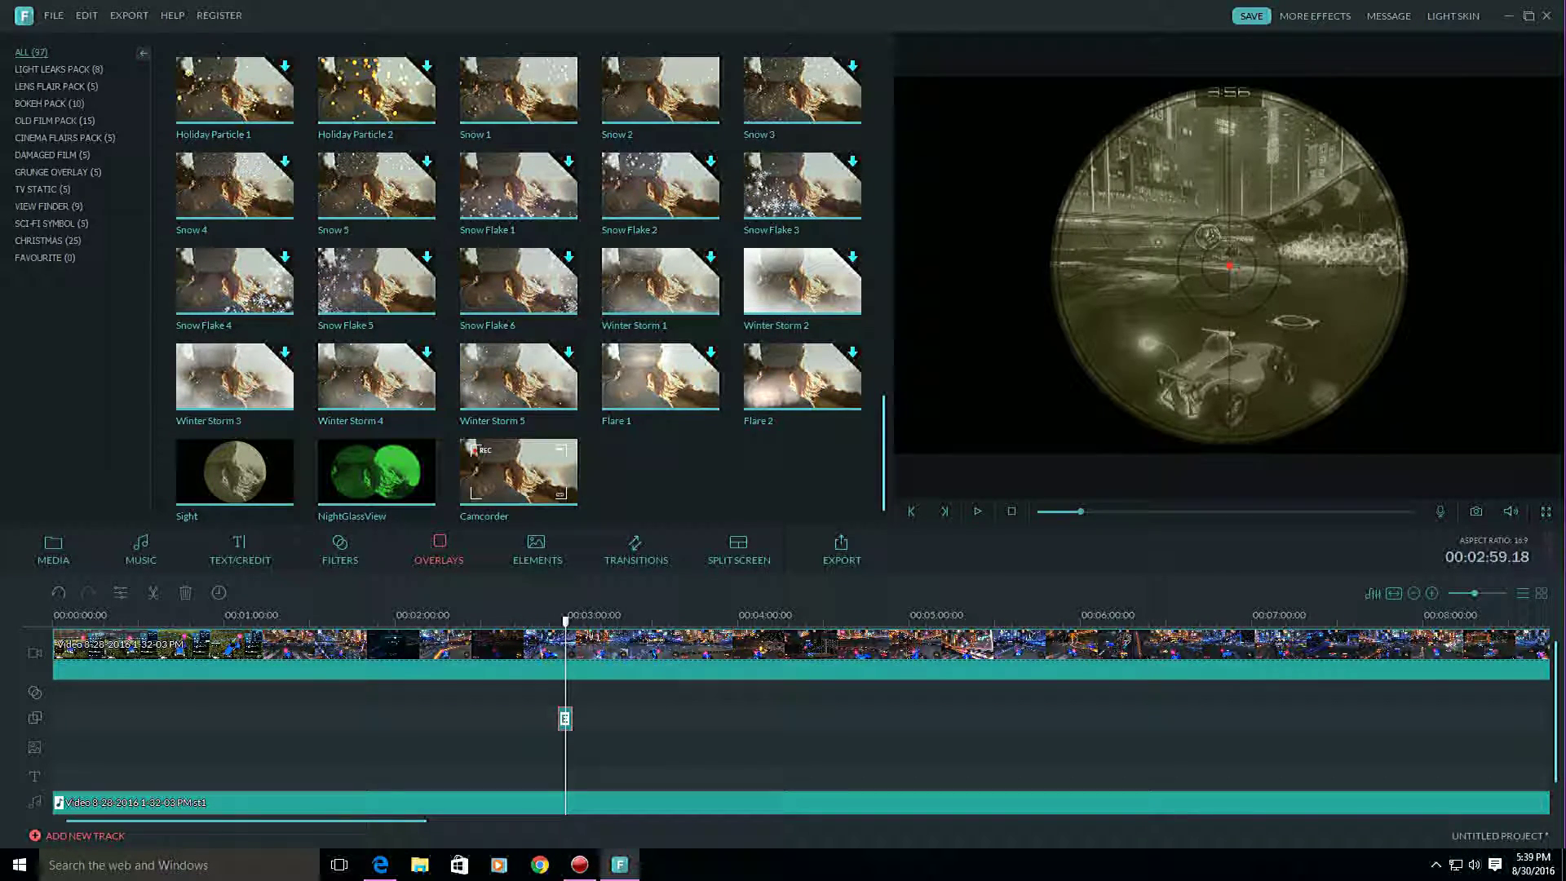
mouse_move(565, 621)
mouse_down()
mouse_move(591, 621)
mouse_move(572, 621)
mouse_up()
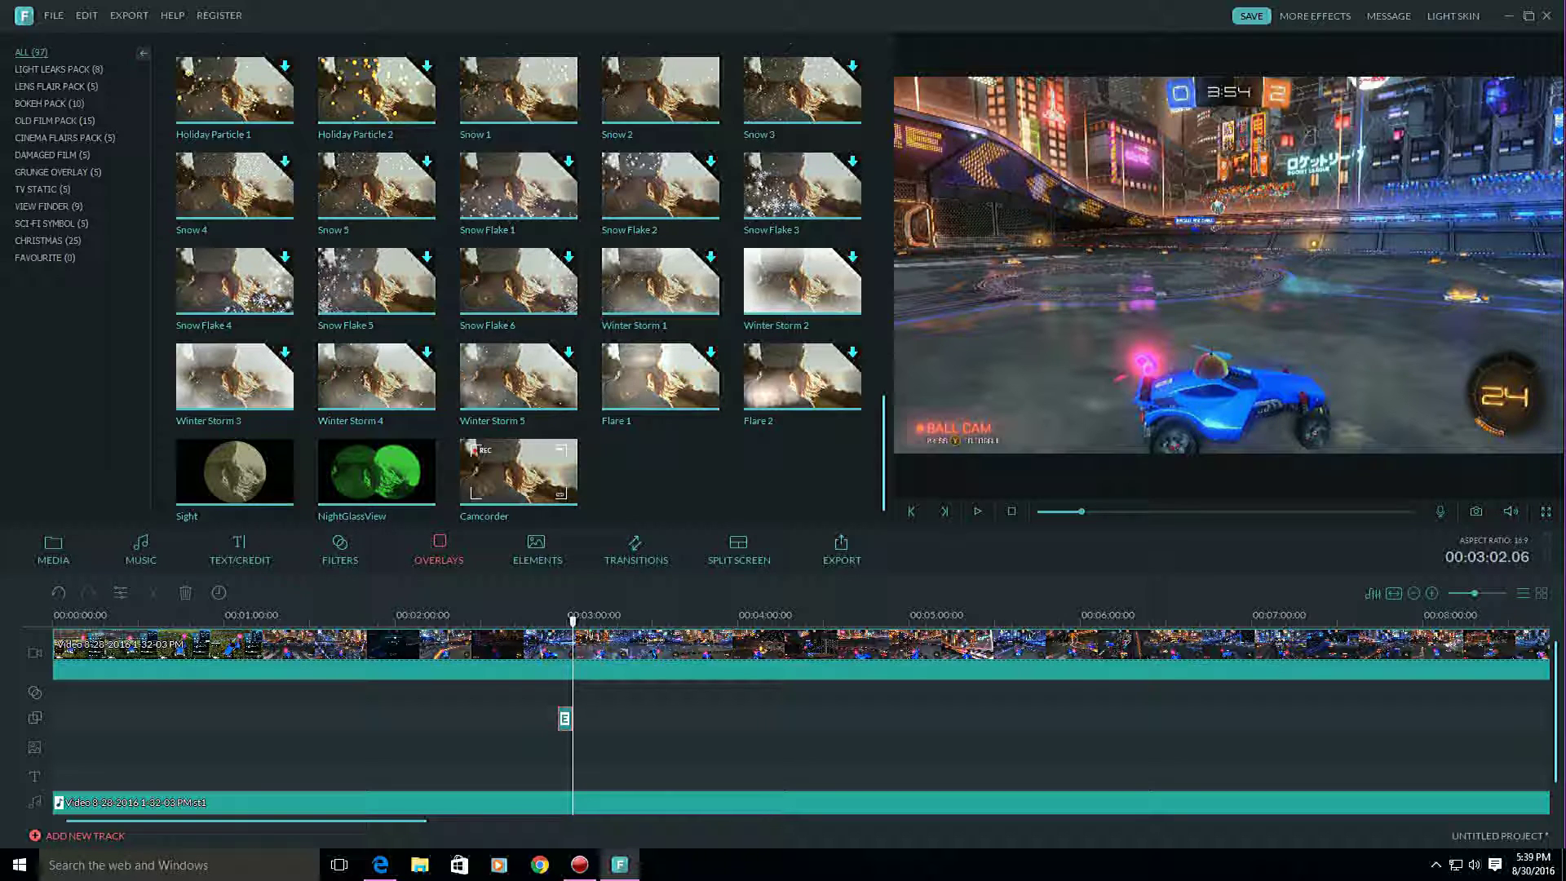
Delete the Sight overlay from the timeline and play the gameplay clip briefly to 00:02:58.09.
mouse_move(573, 718)
mouse_down()
mouse_move(1354, 718)
mouse_move(572, 718)
mouse_up()
right_click(565, 717)
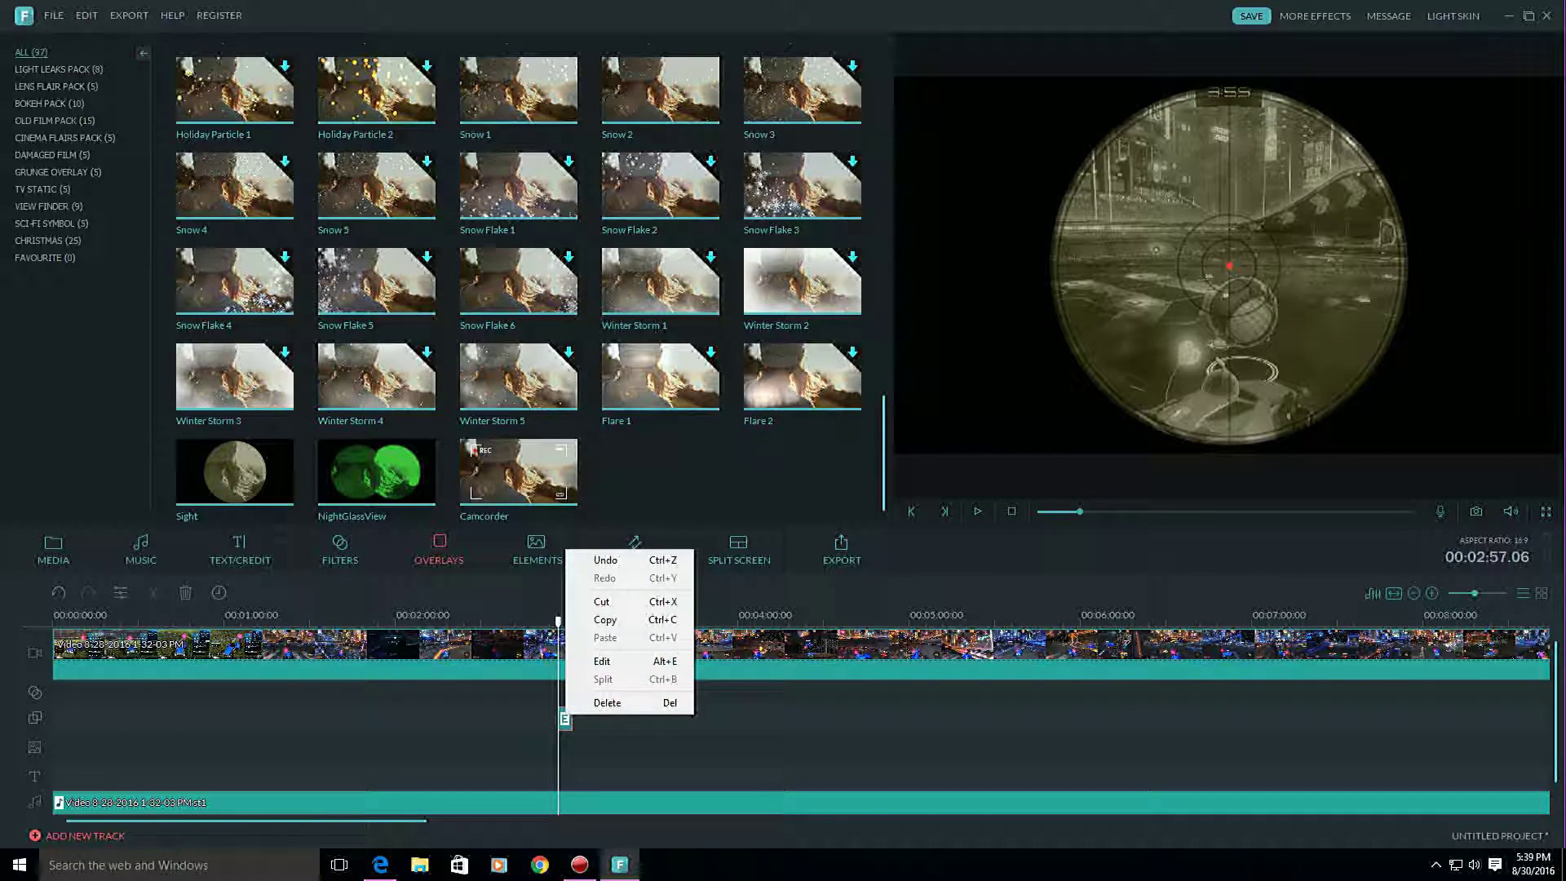
click(619, 702)
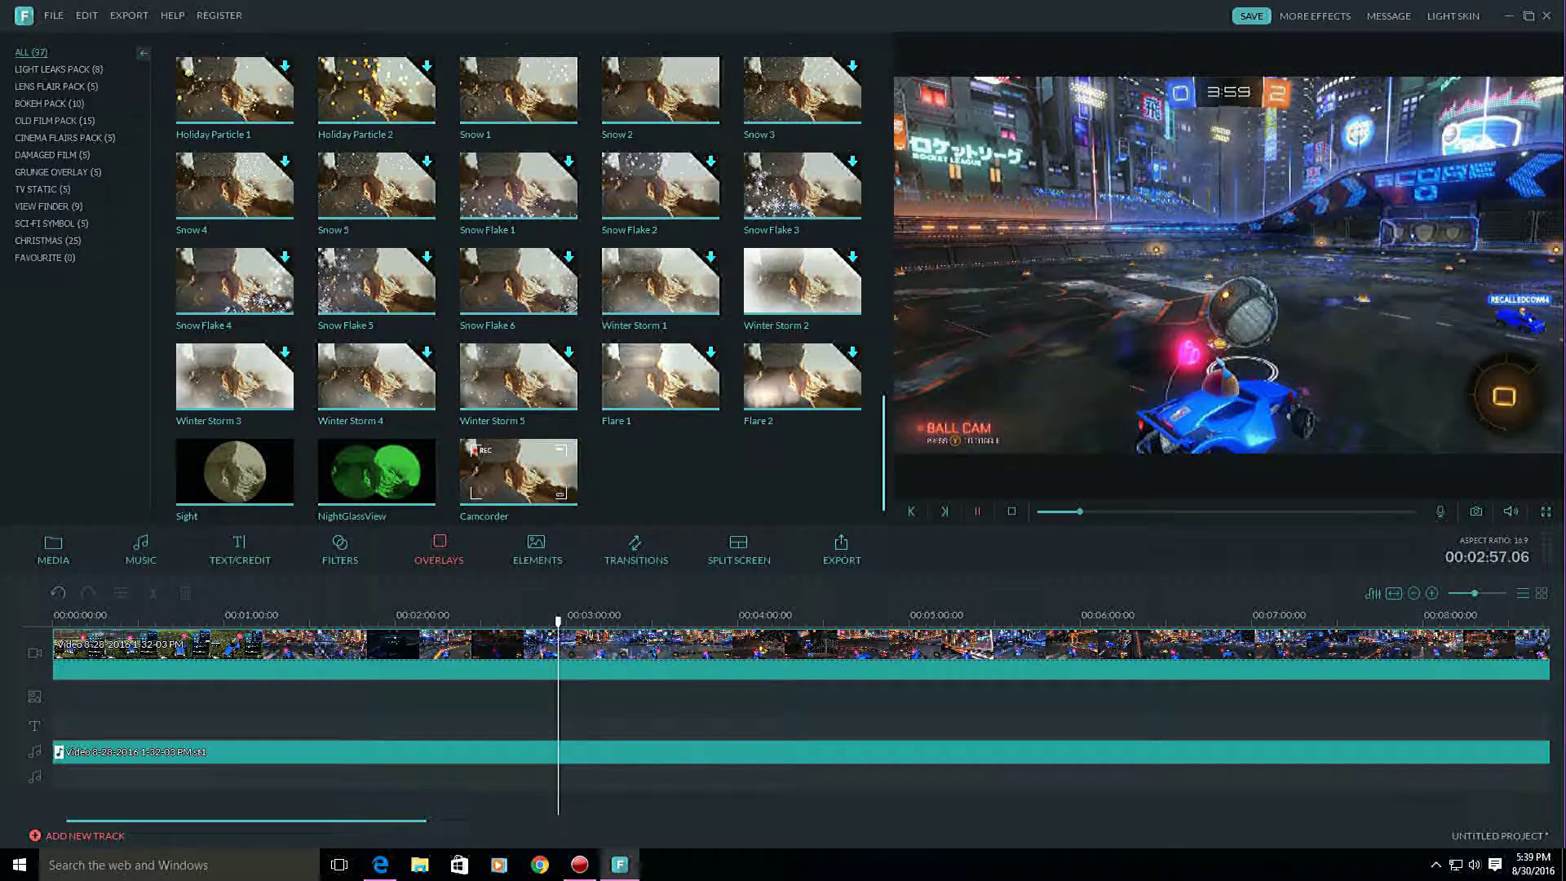
click(977, 511)
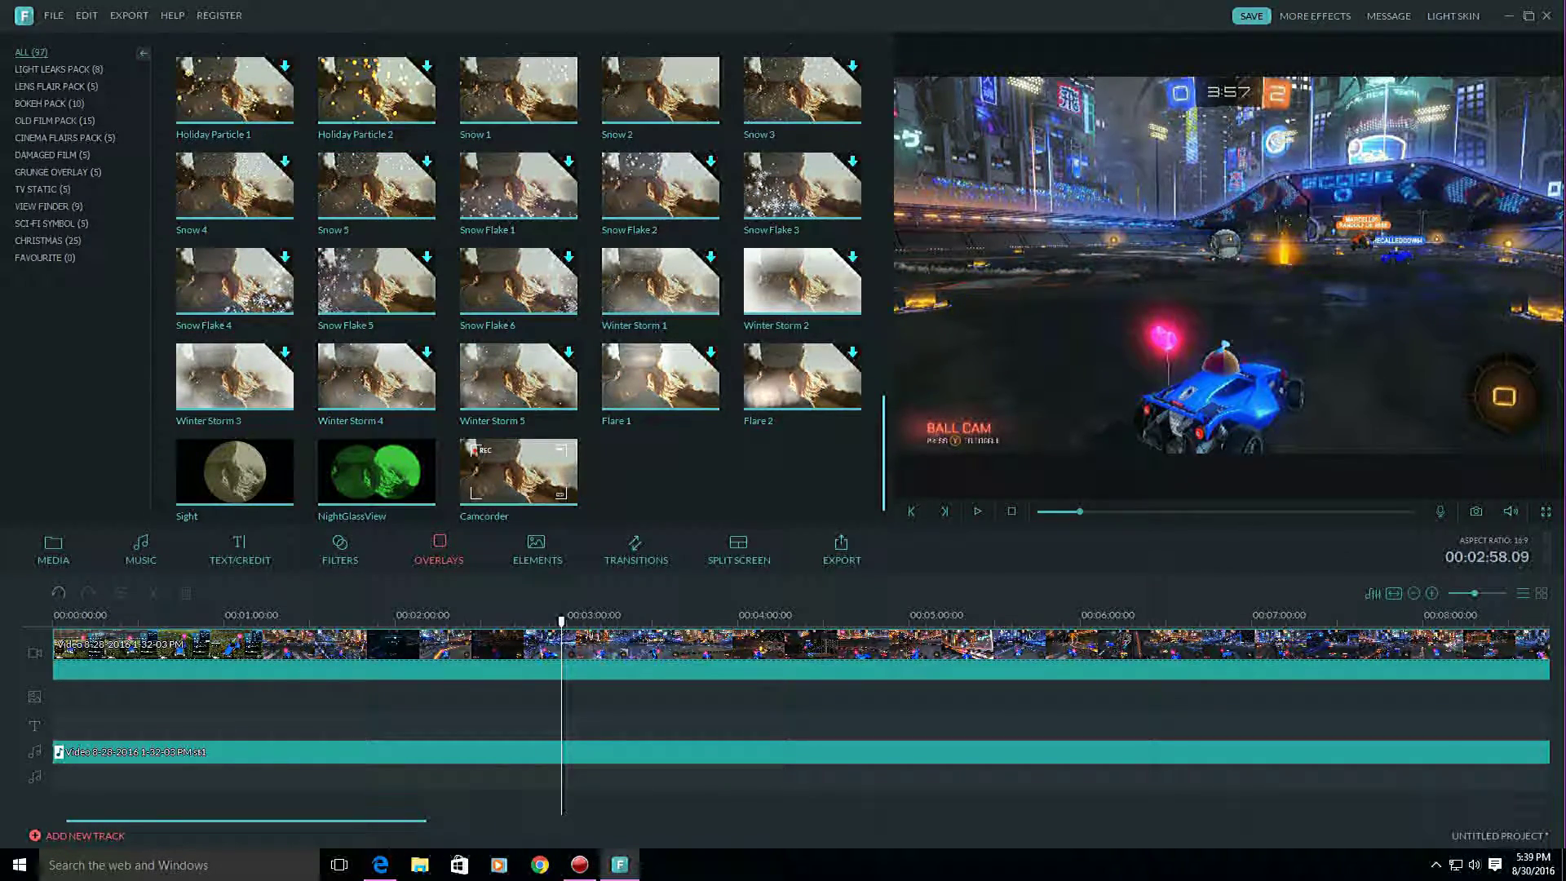
Examine the overlay library again, from the Bokeh presets to the Camcorder overlay.
scroll(802, 377, up, 5)
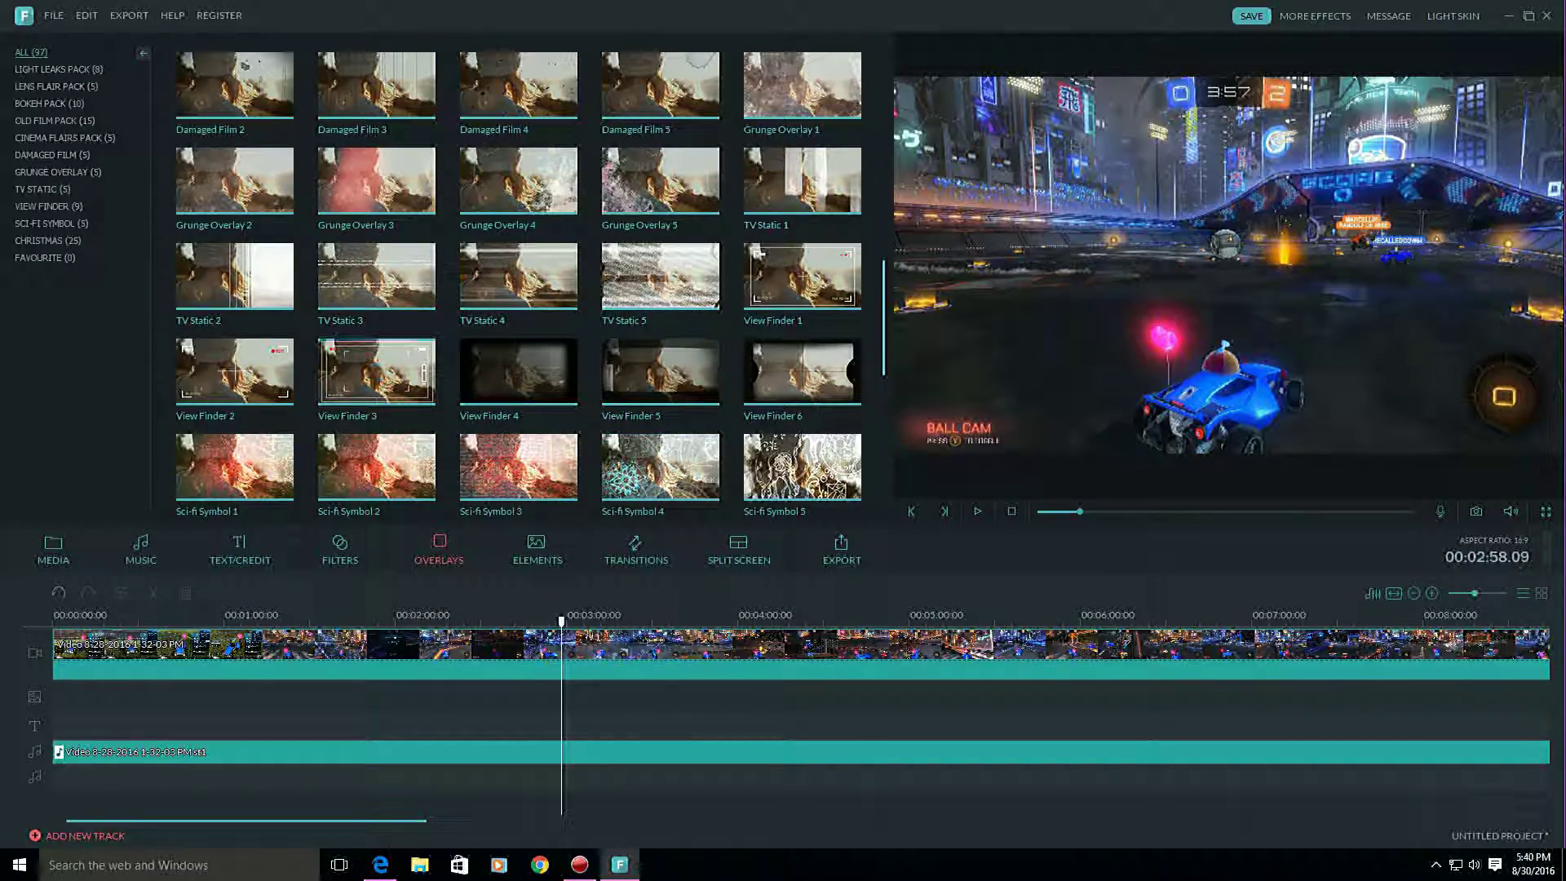
scroll(376, 367, up, 5)
scroll(517, 489, up, 3)
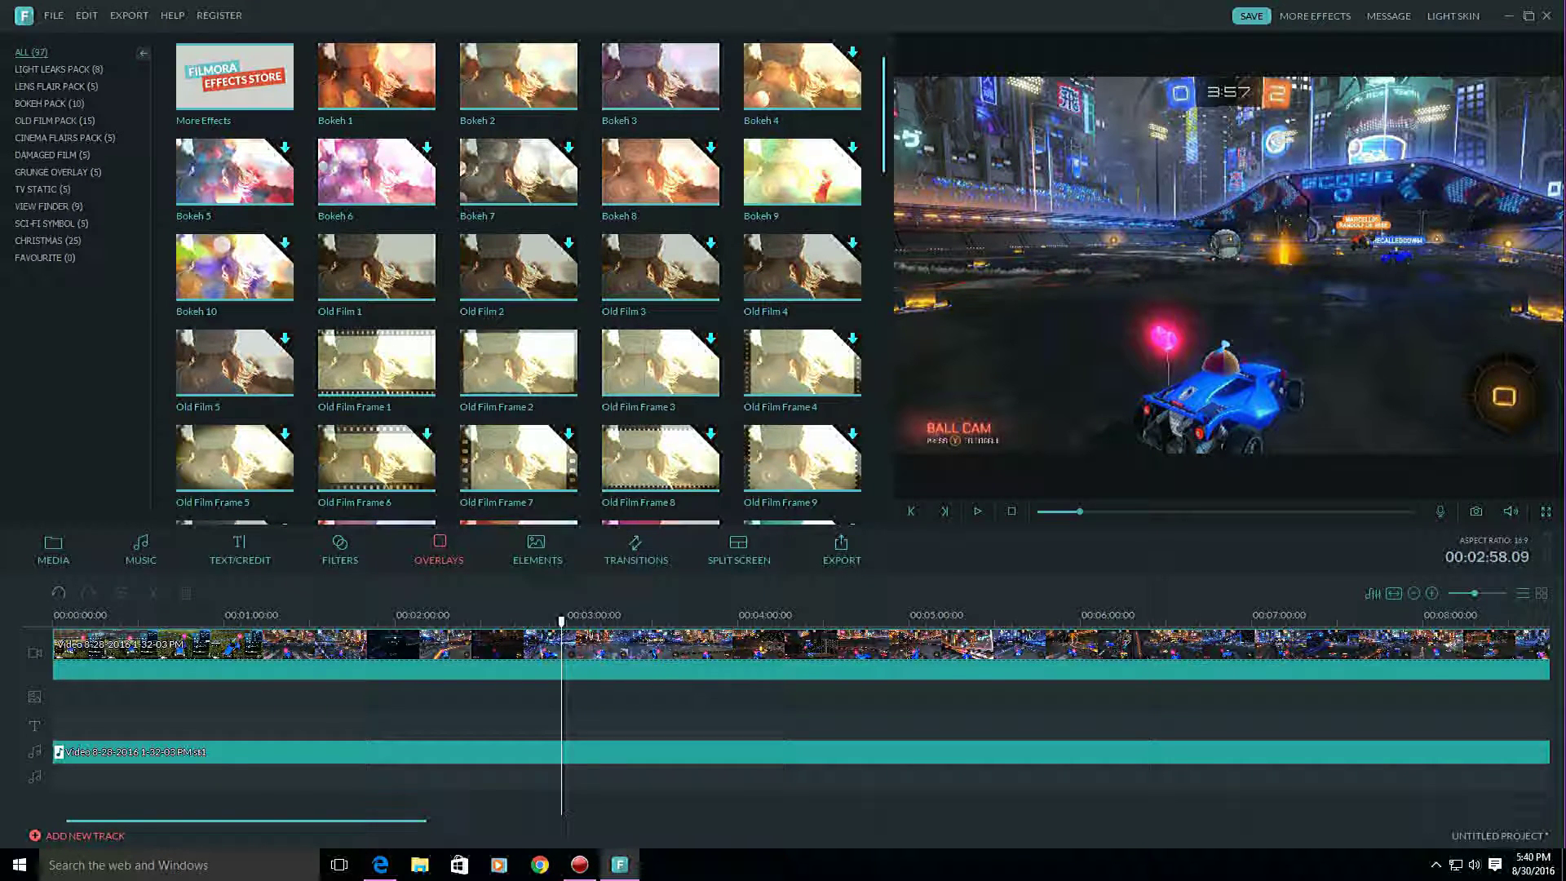
scroll(518, 281, down, 15)
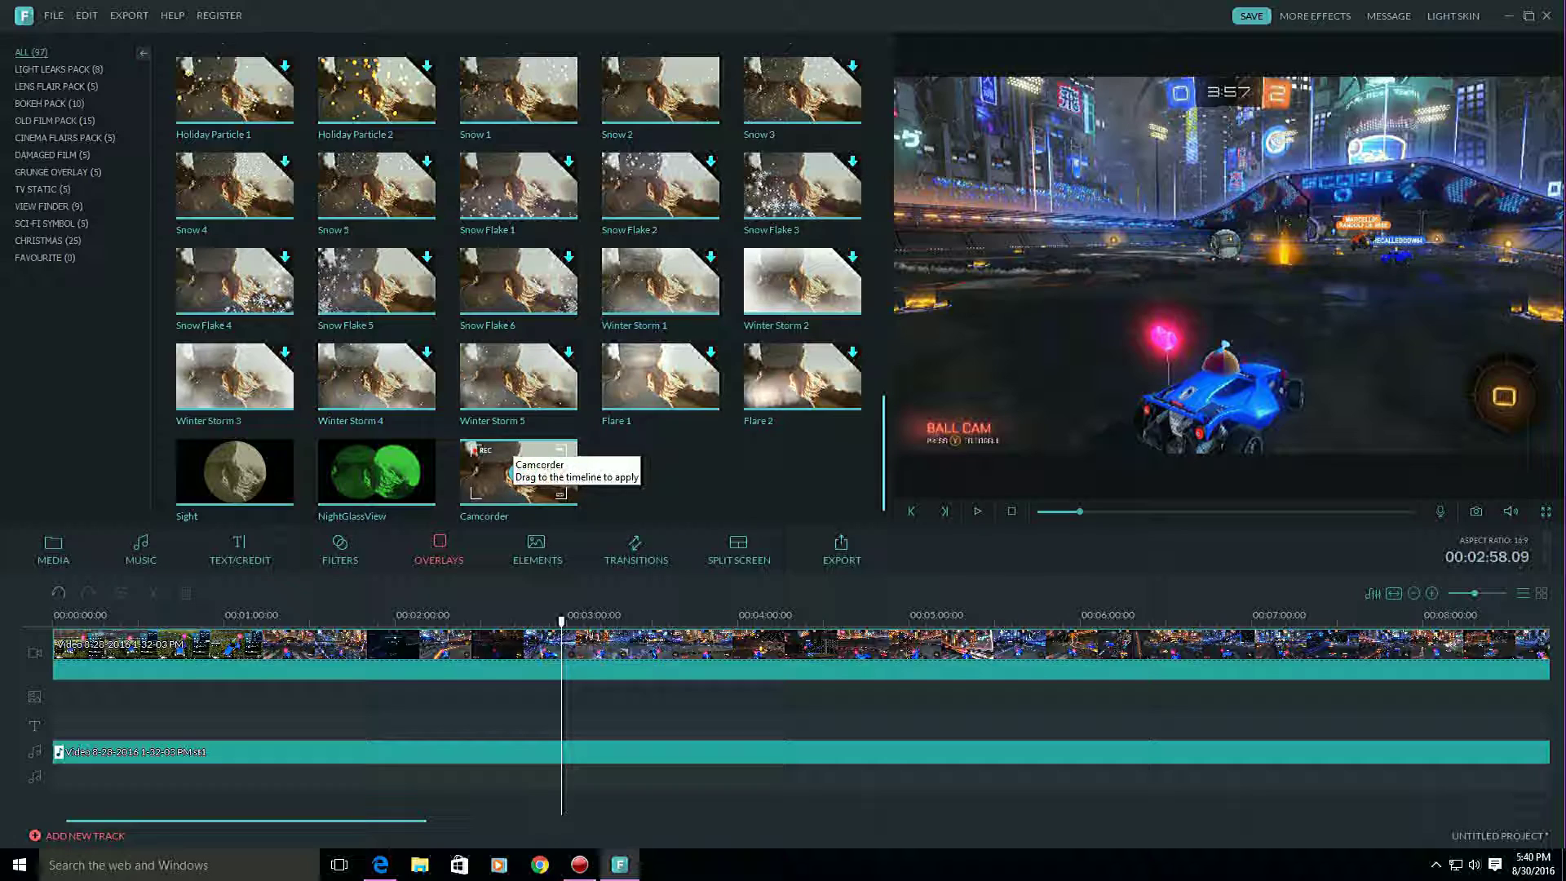
Browse the elements library for a comic explosion and place boom_6 on the picture-in-picture track at 00:02:58.09.
click(536, 548)
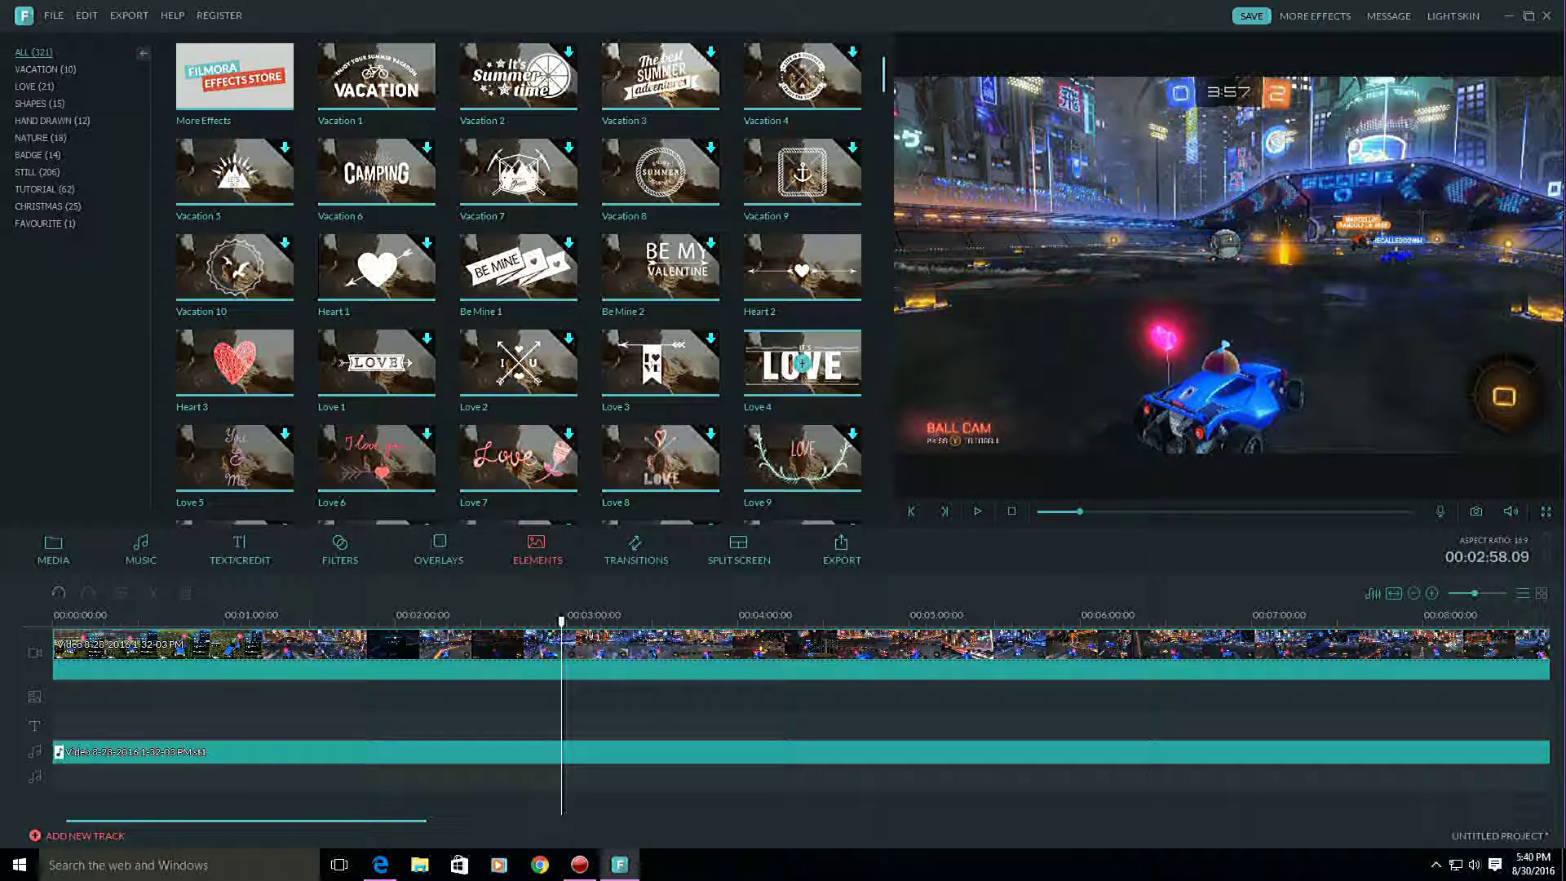
scroll(376, 368, down, 5)
scroll(376, 368, down, 10)
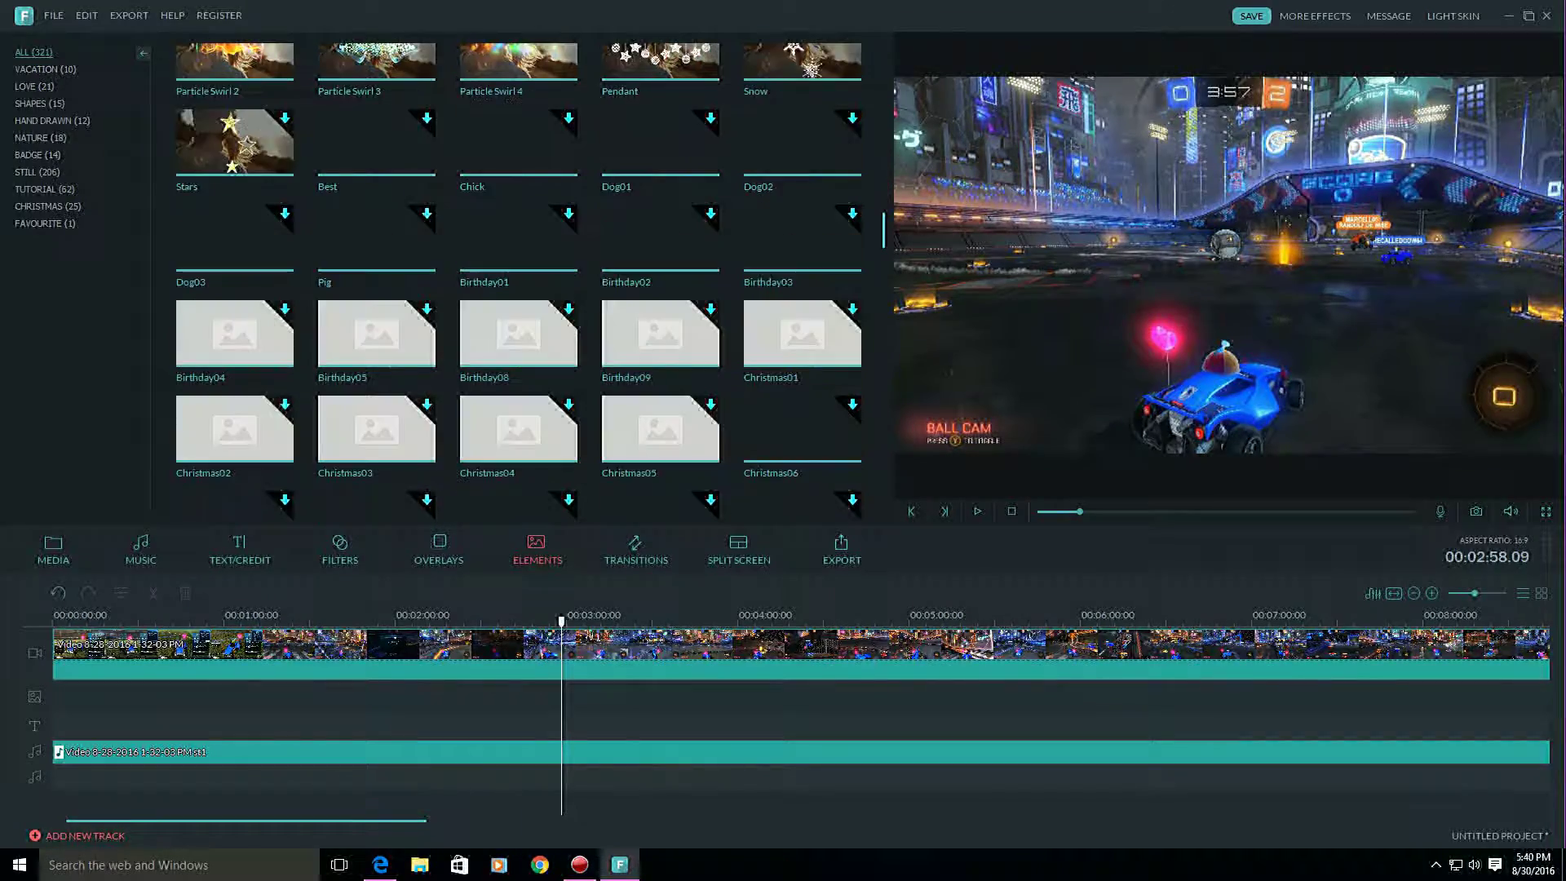
scroll(374, 272, up, 3)
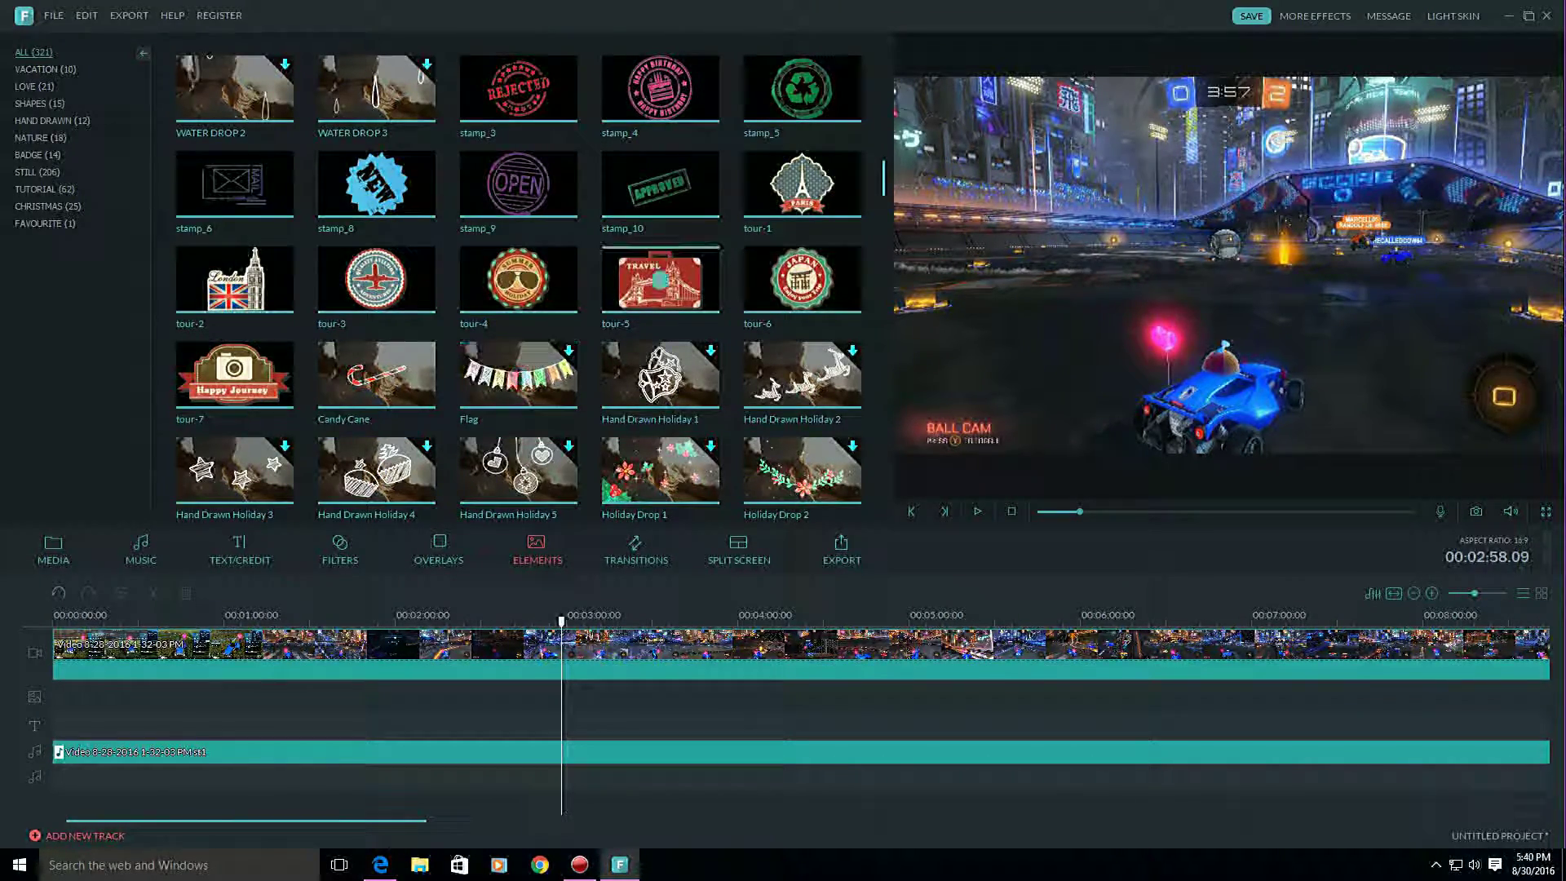
scroll(517, 265, down, 10)
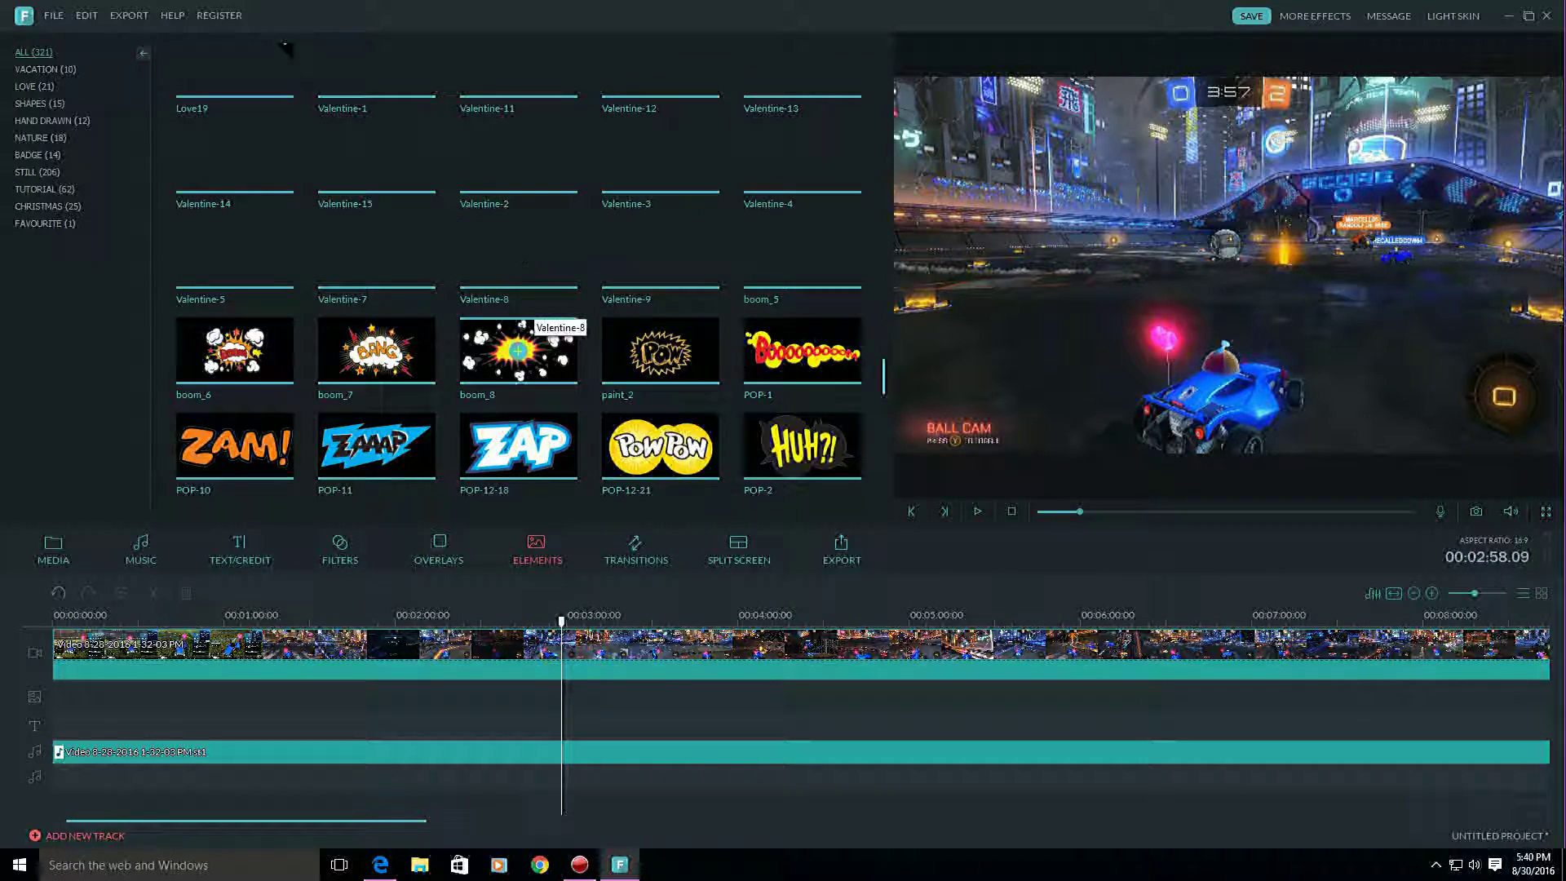
scroll(518, 255, down, 2)
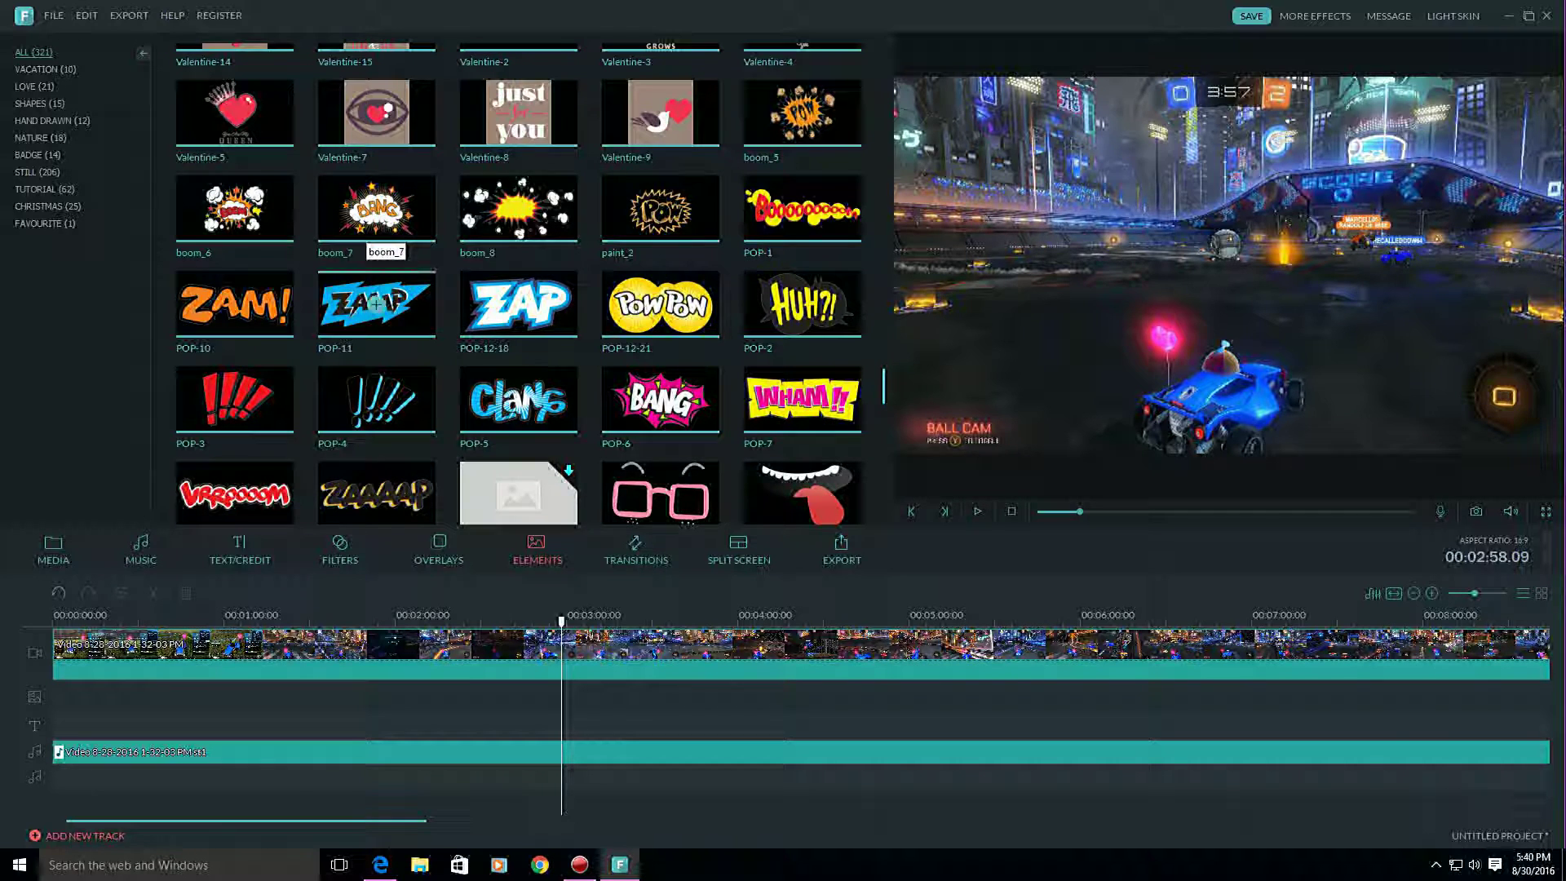
scroll(518, 208, down, 5)
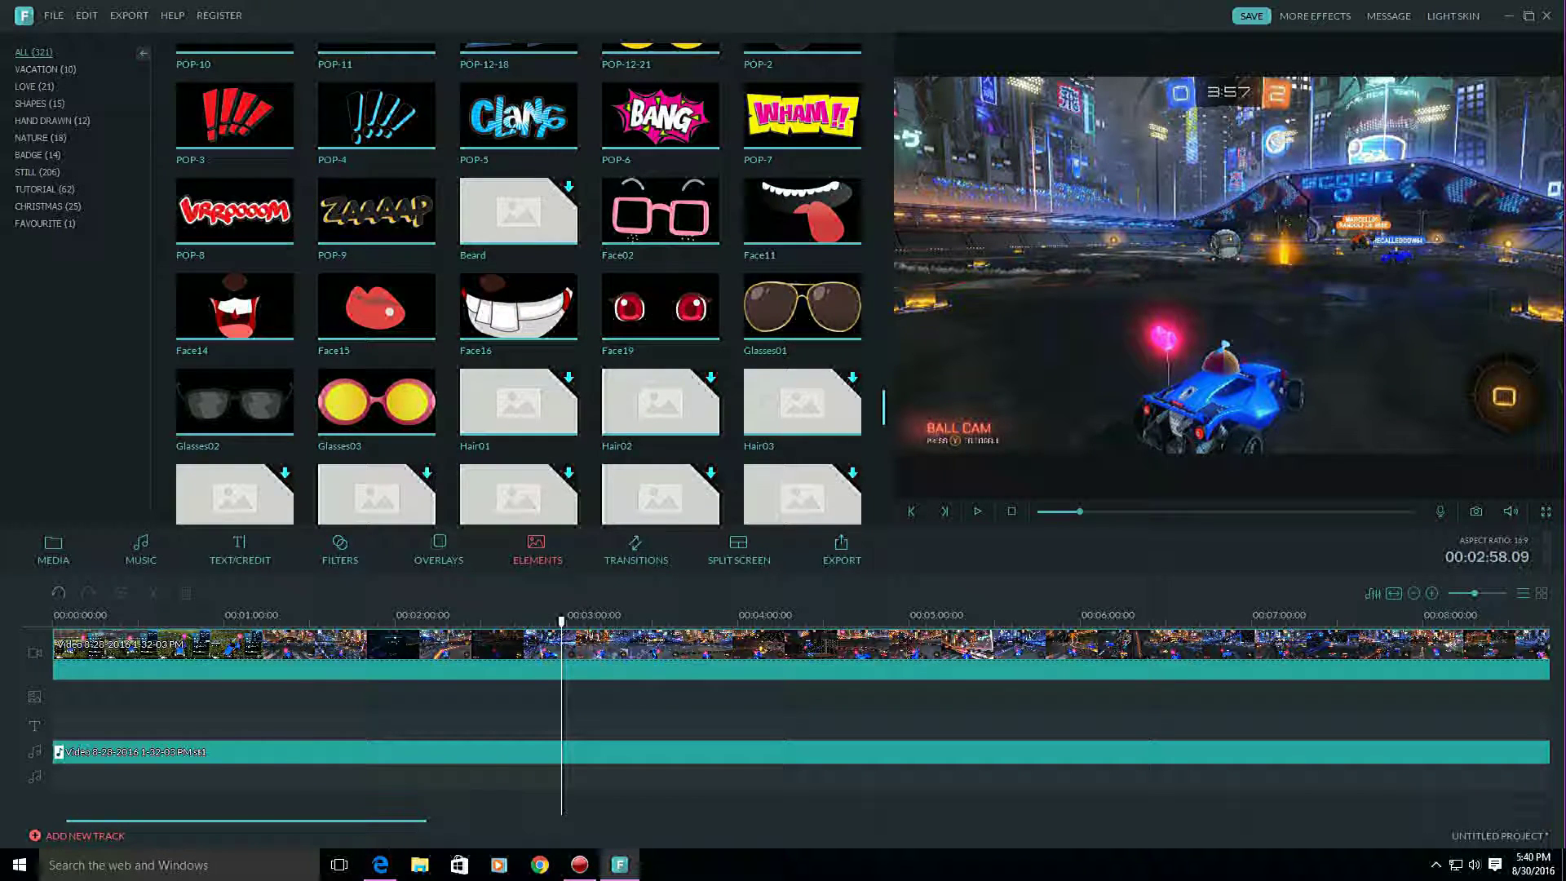
scroll(518, 208, up, 5)
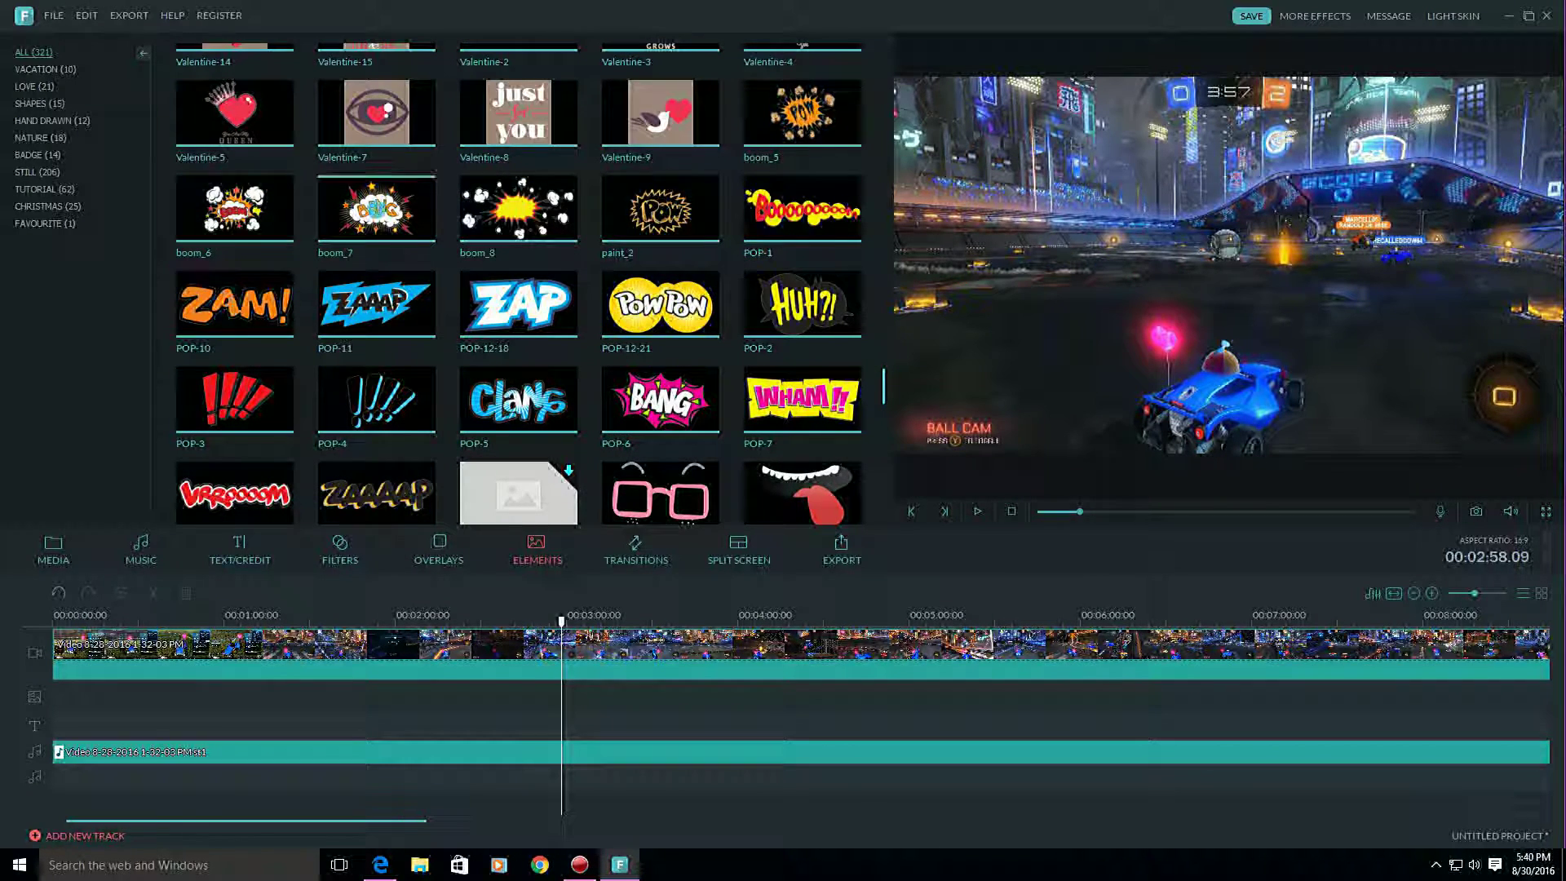
scroll(326, 244, up, 2)
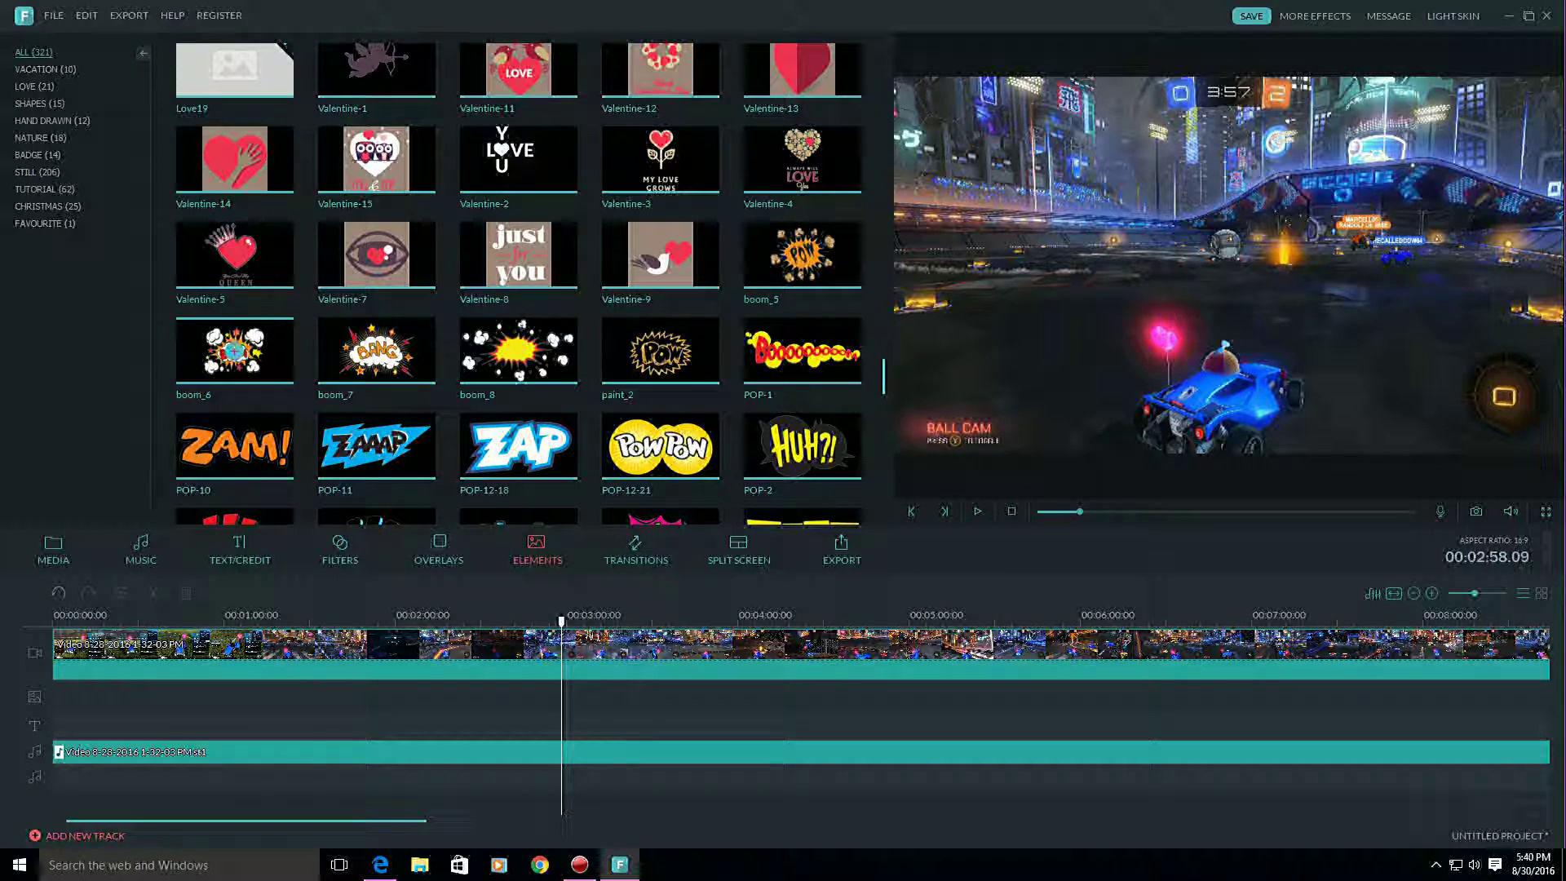
drag(234, 351, 568, 698)
Resize the BOOM element smaller and wider than tall, and position it over the left half of the gameplay frame.
drag(1229, 265, 1204, 326)
drag(1393, 138, 1266, 265)
drag(1141, 390, 1184, 269)
drag(1185, 394, 1185, 441)
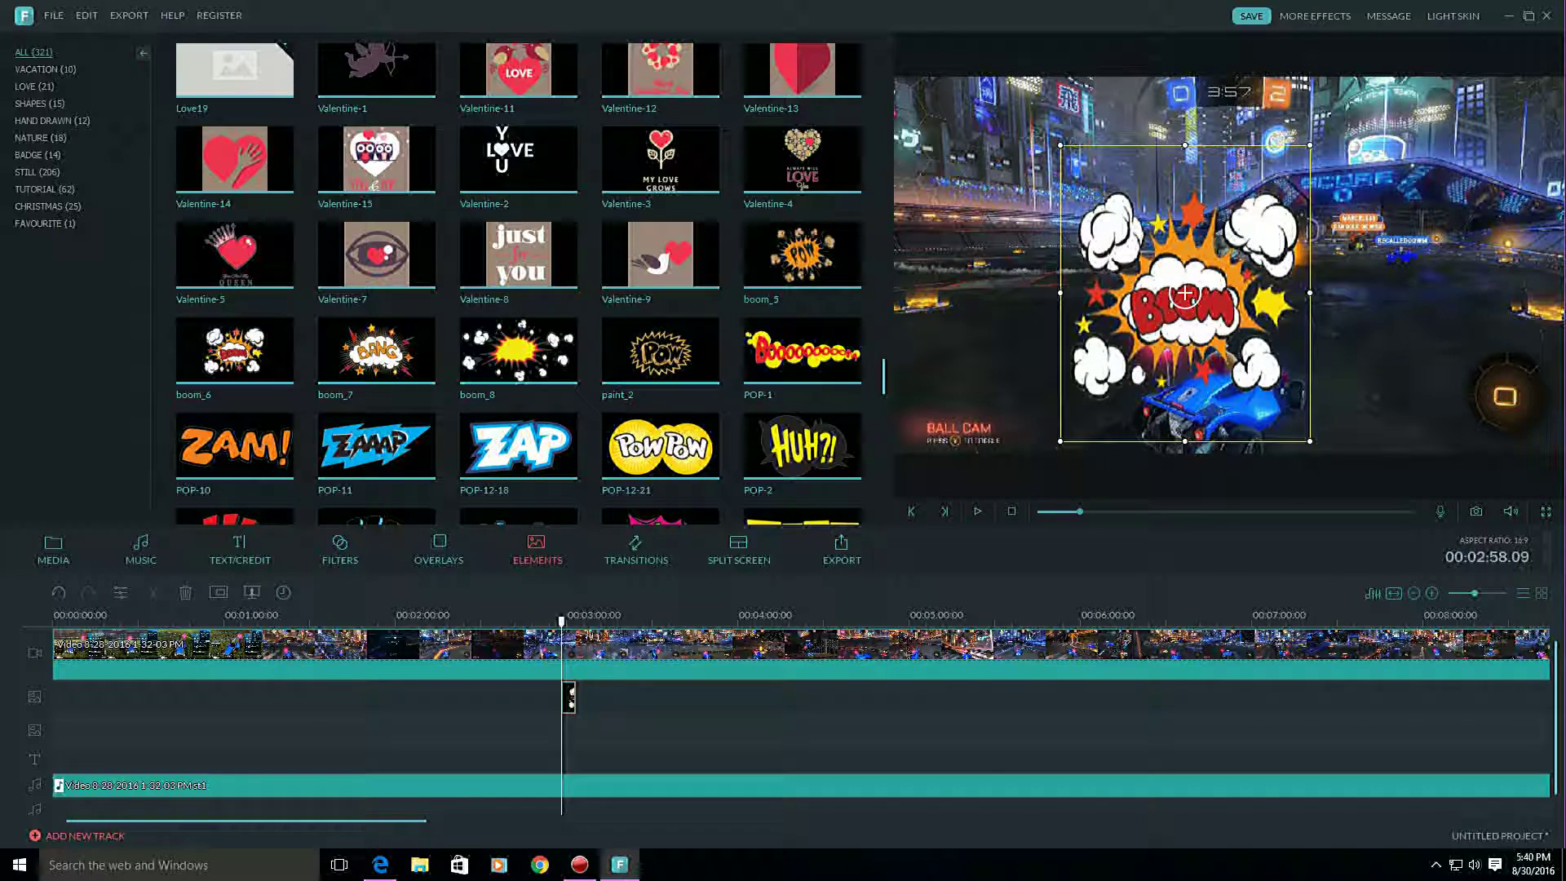
drag(1309, 293, 1415, 293)
drag(1238, 293, 1101, 272)
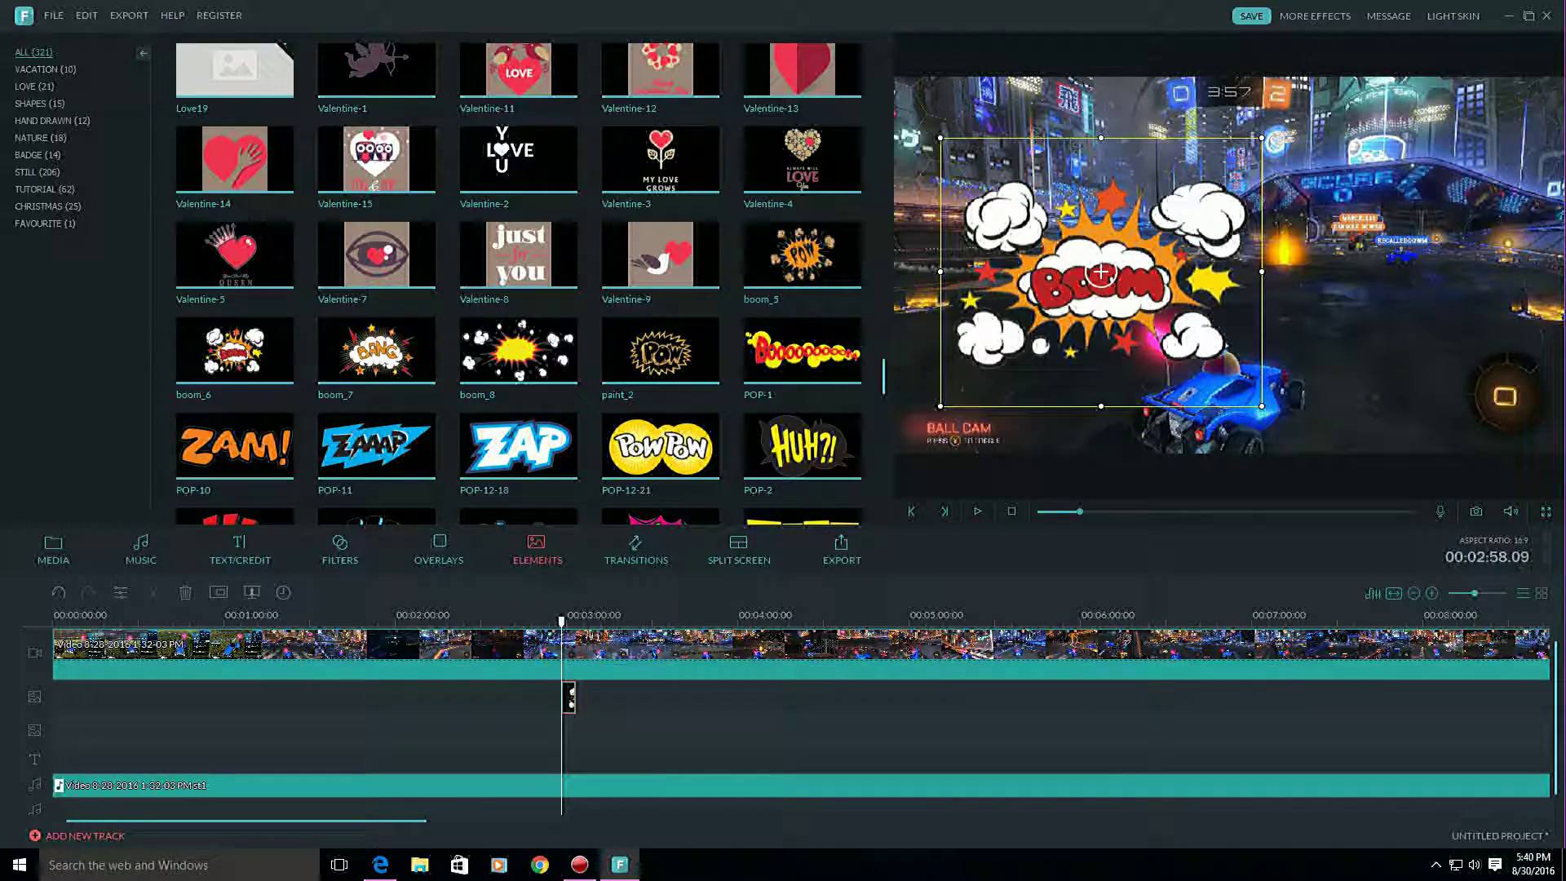
Apply the Move to right motion to the BOOM element and play it back until 00:03:02.04.
right_click(568, 698)
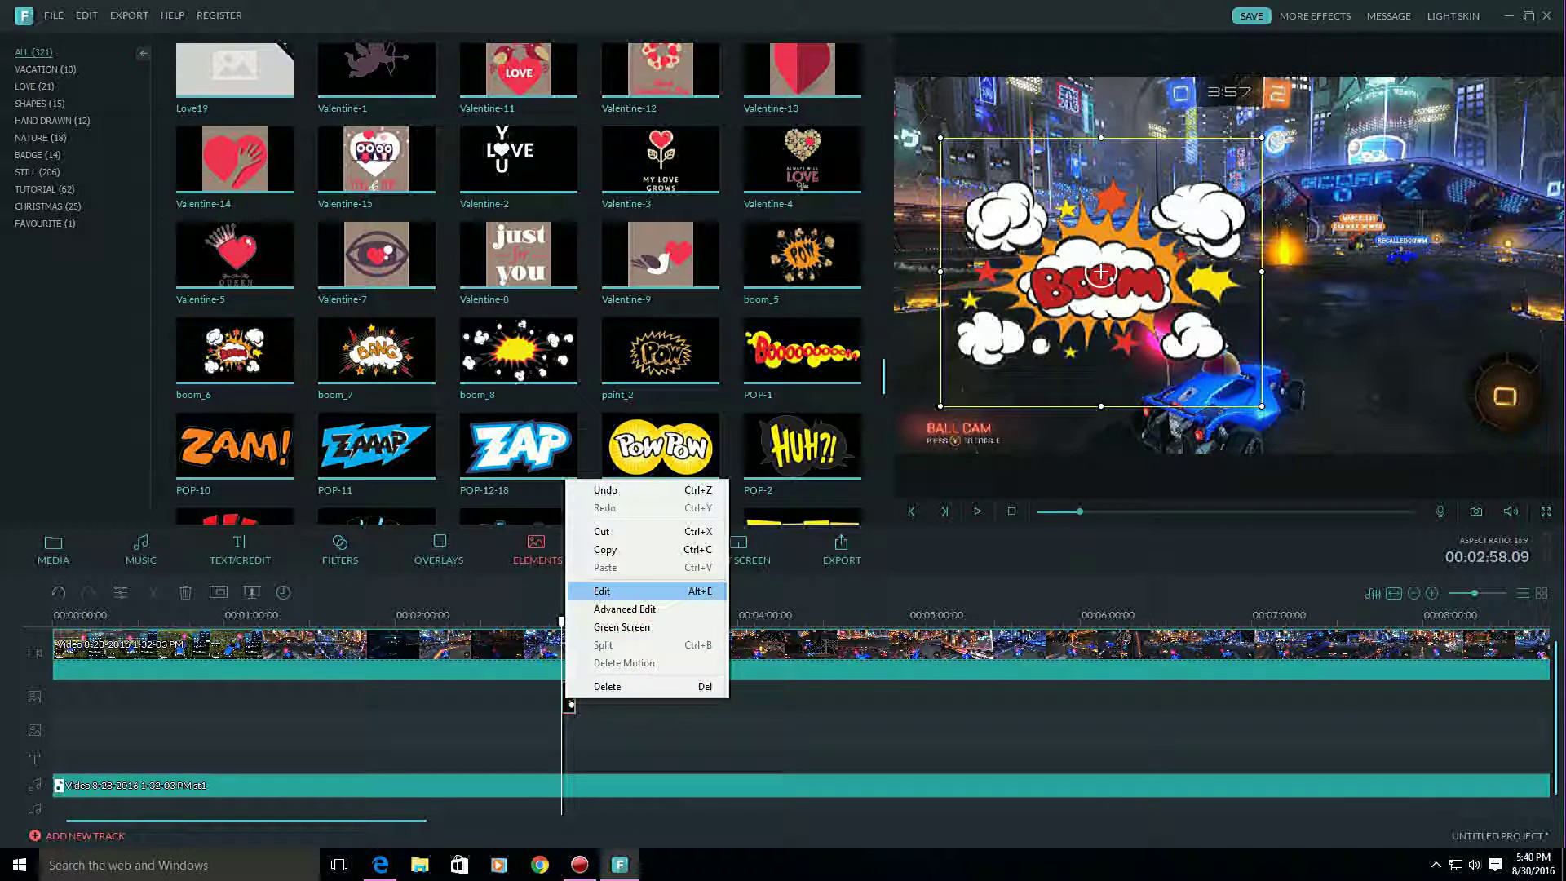
click(603, 590)
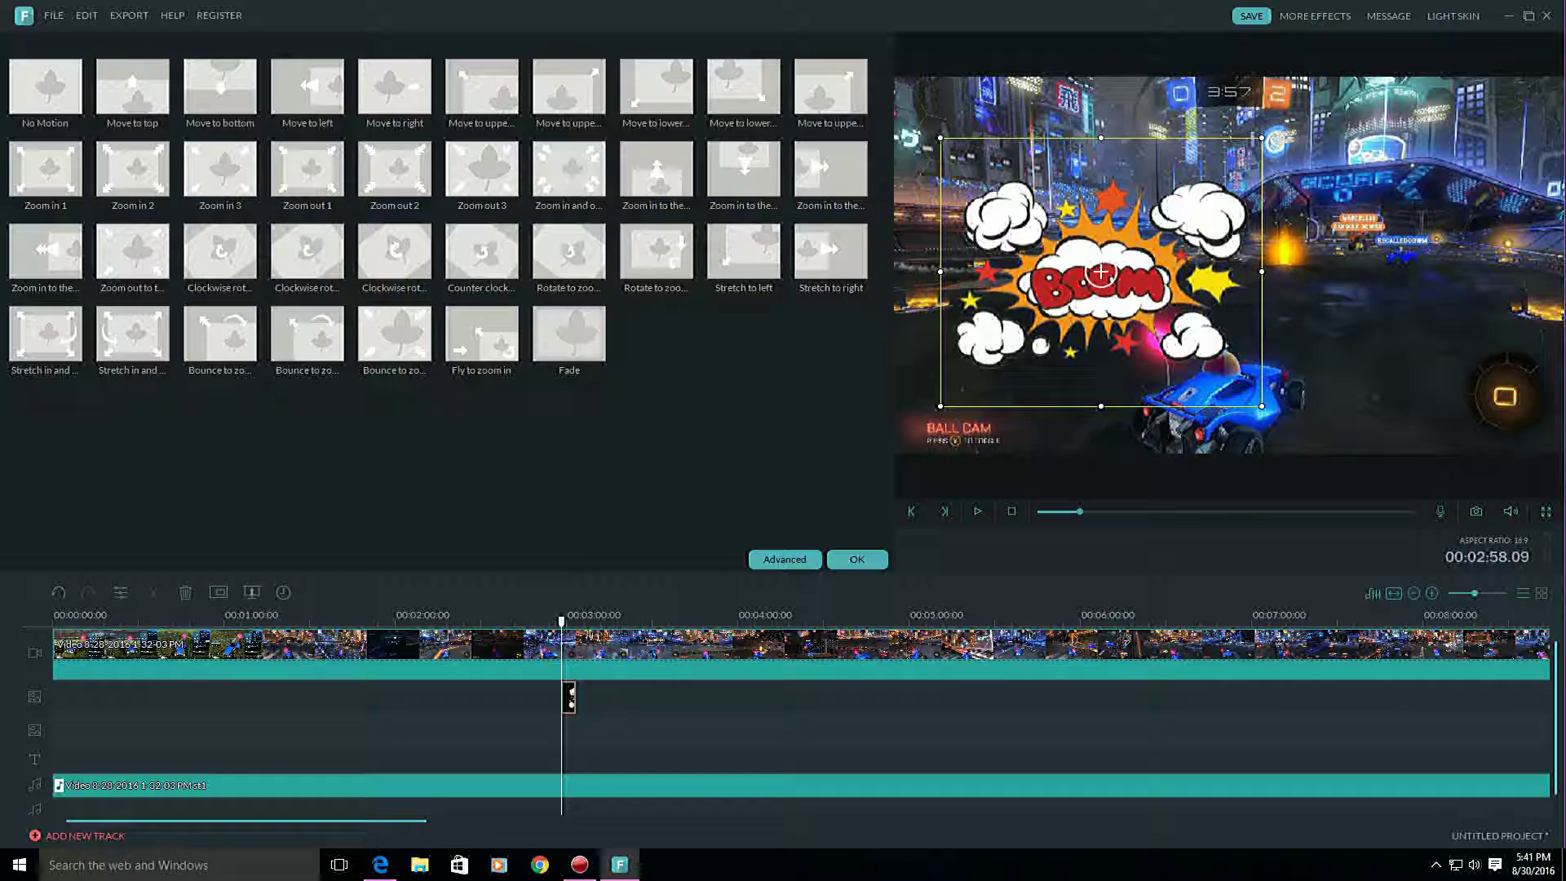
click(395, 88)
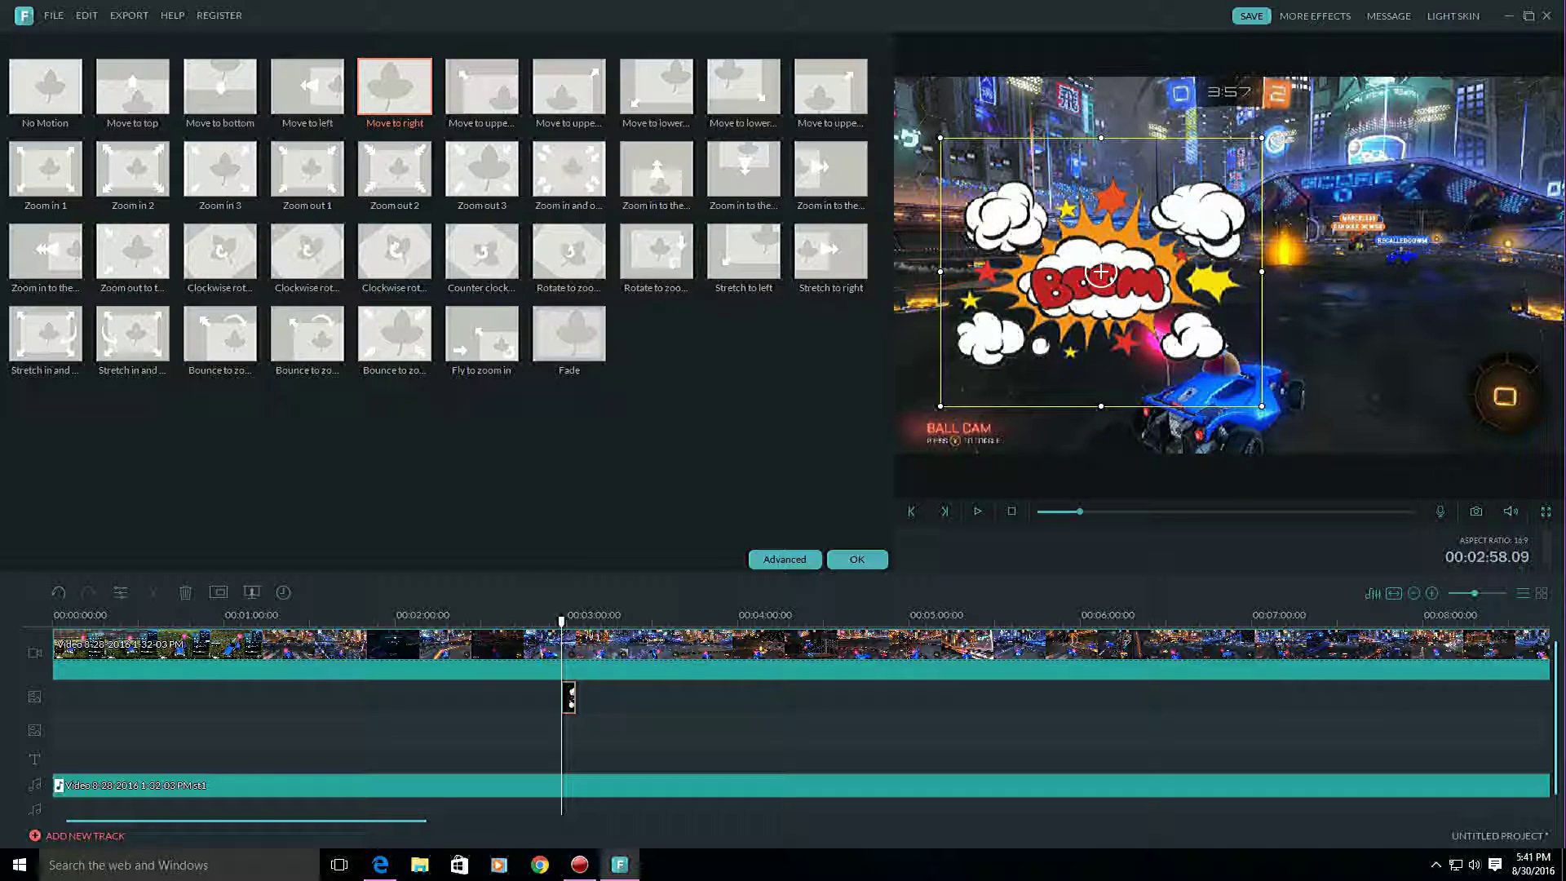
double_click(395, 97)
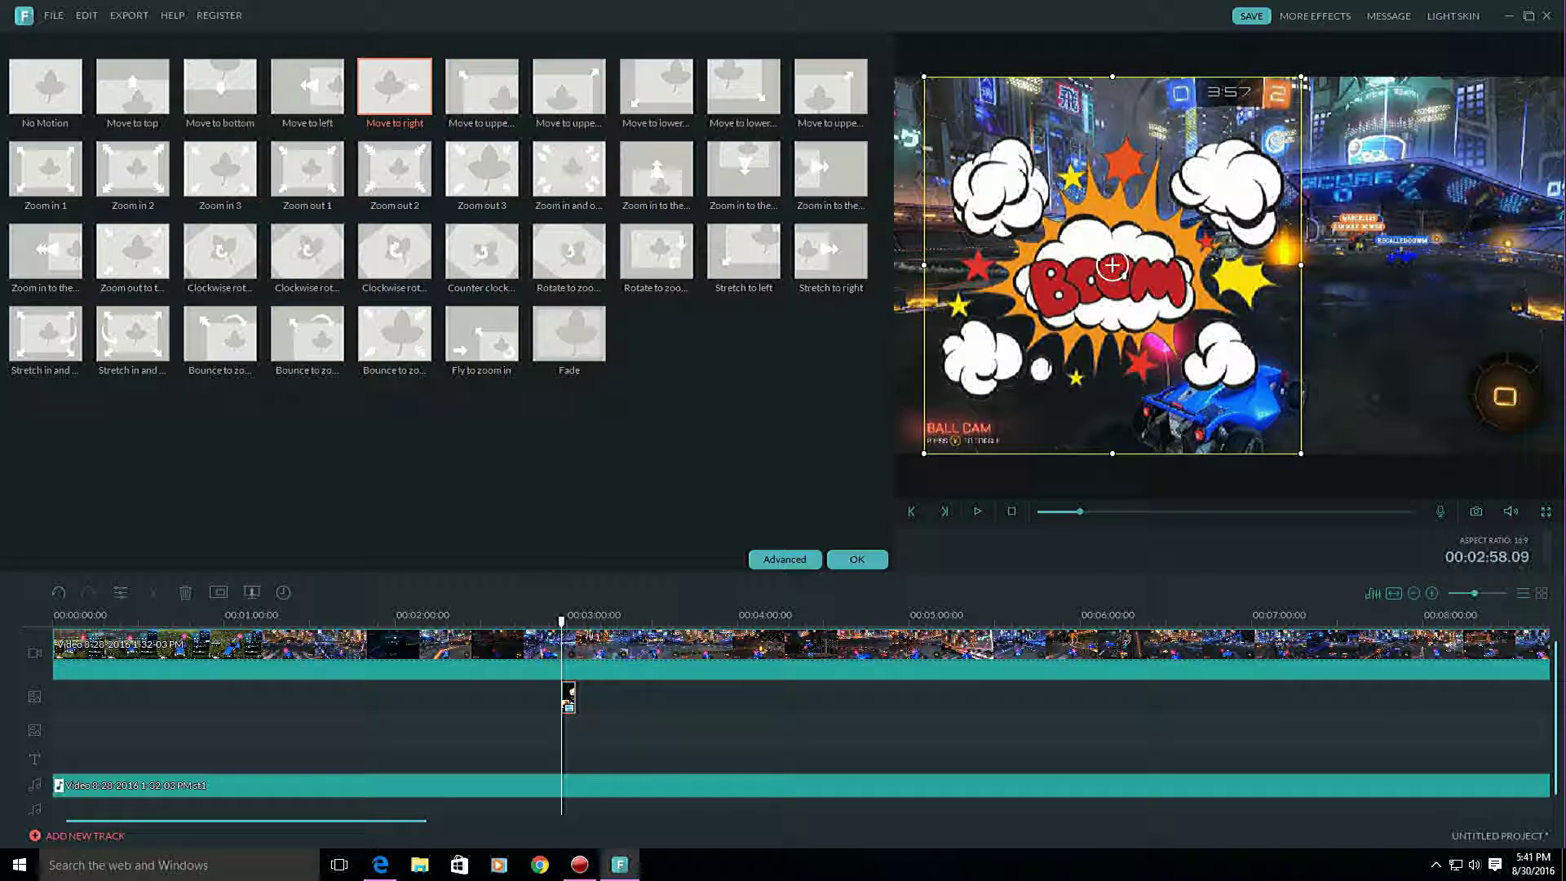
click(857, 560)
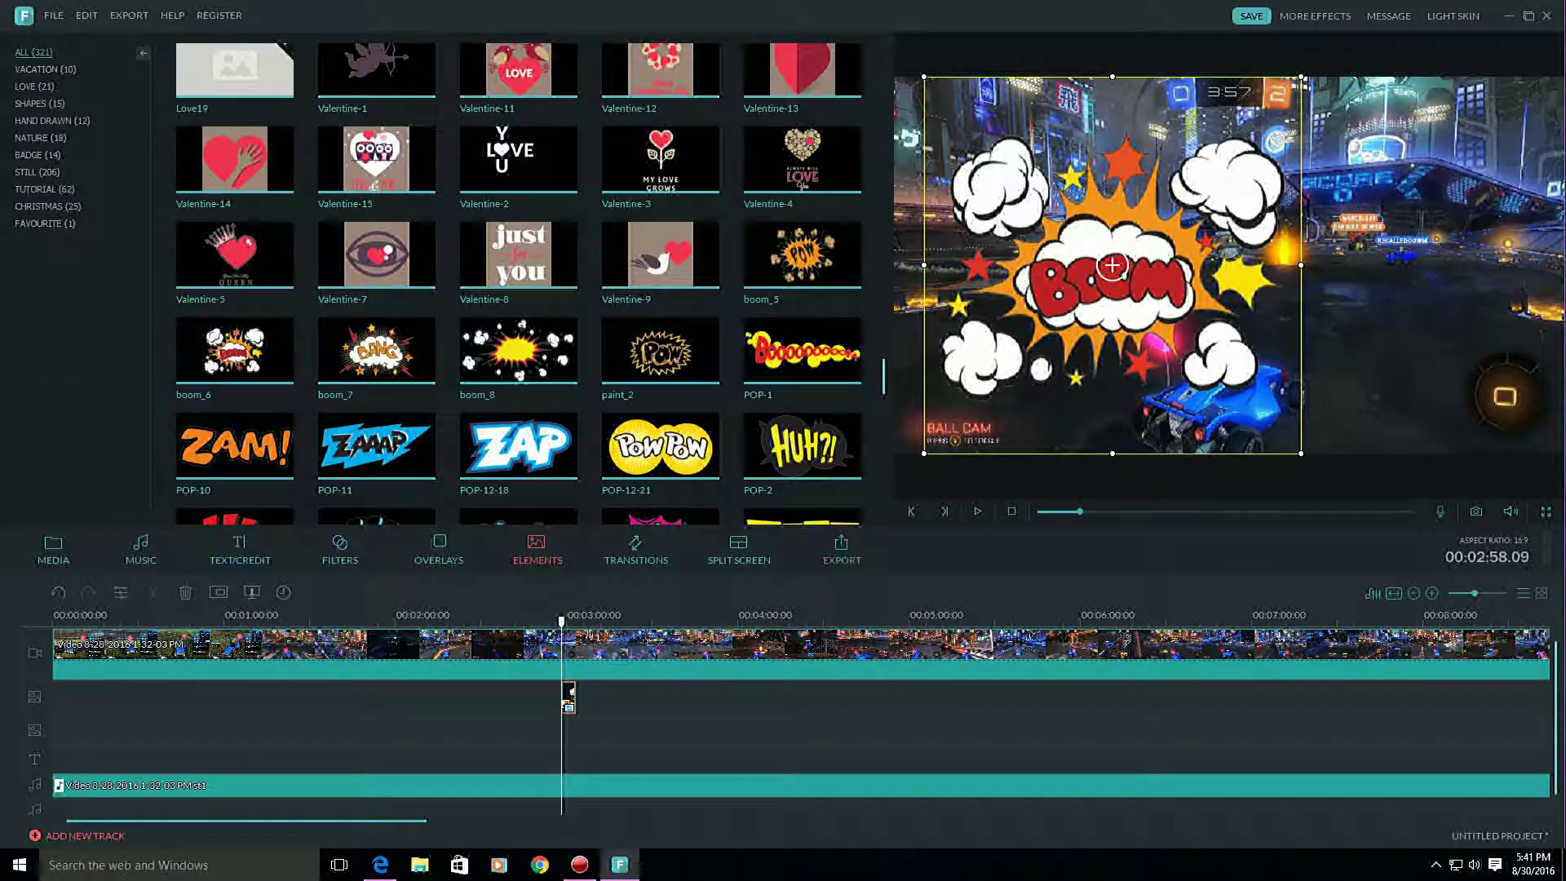
click(976, 511)
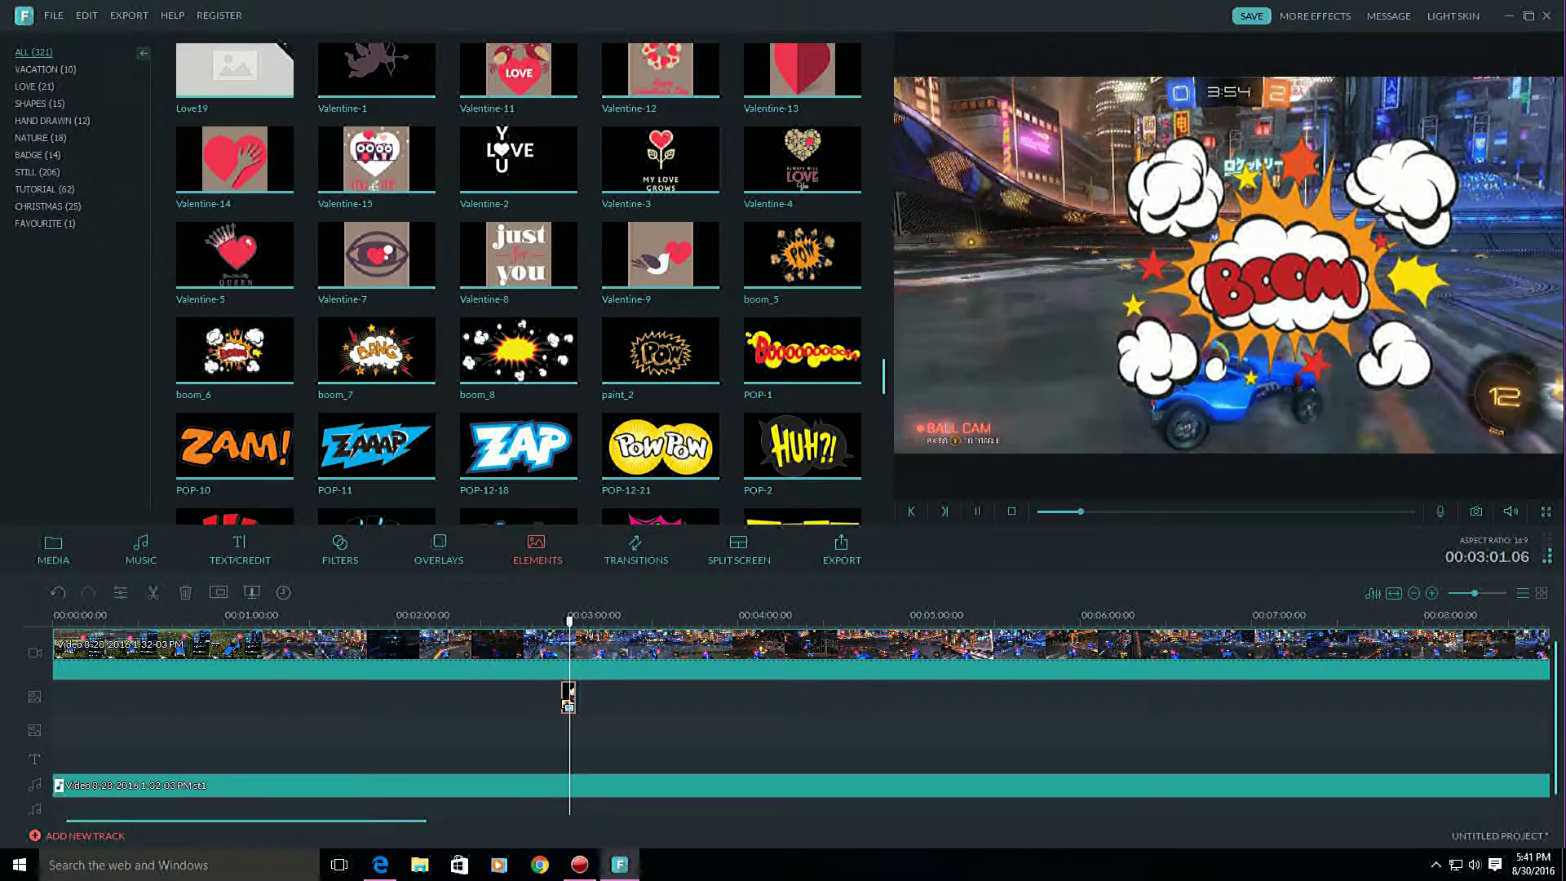
click(1319, 265)
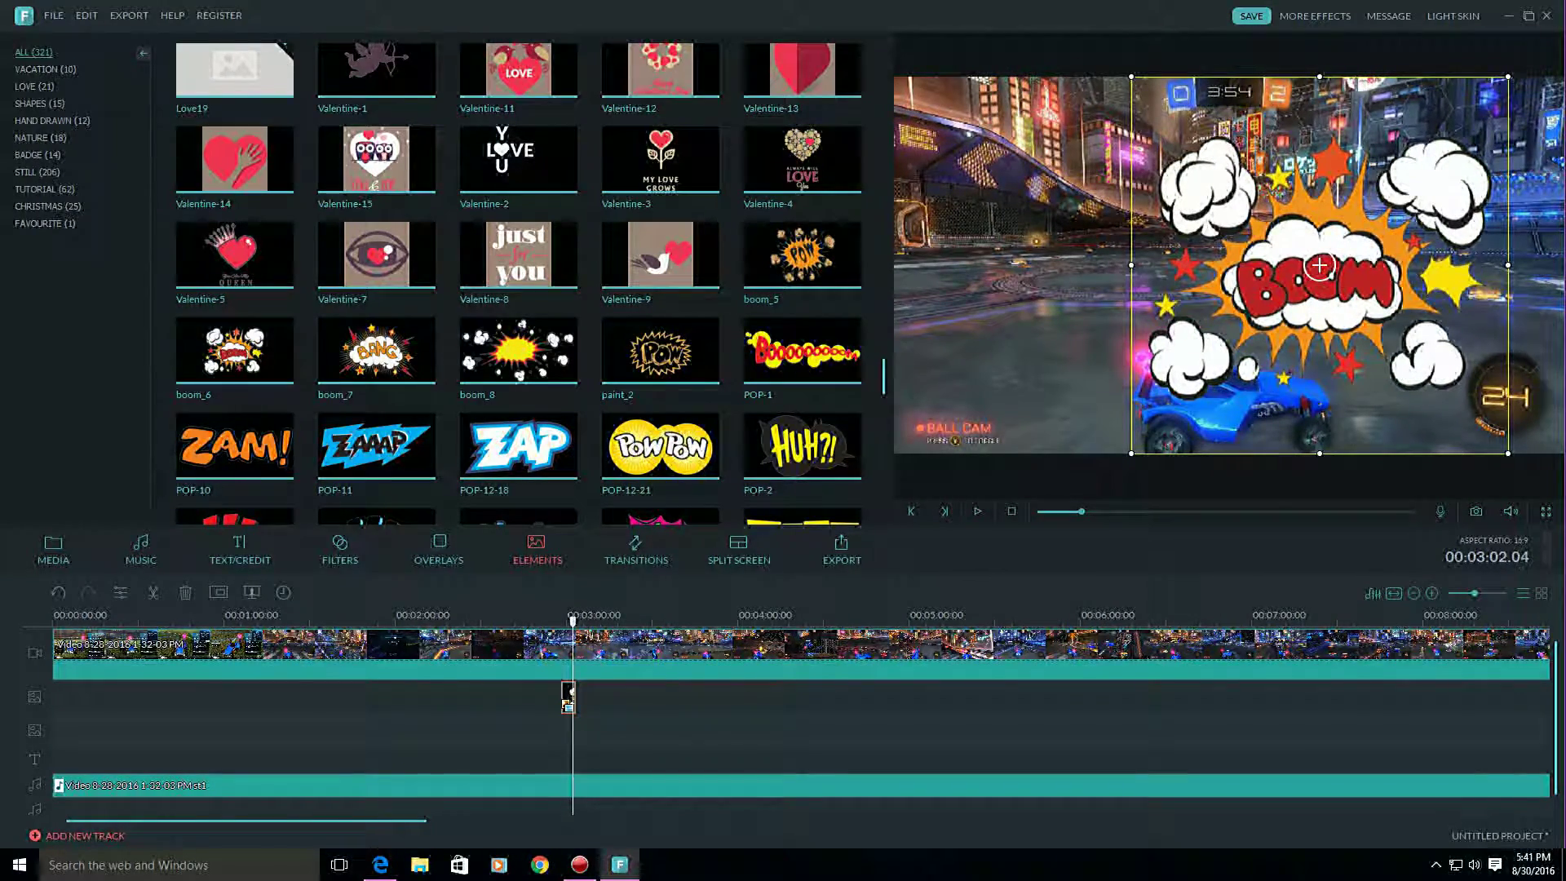
Open the BOOM element's advanced editing and try the star, heart and rectangular masks before restoring no mask.
right_click(568, 698)
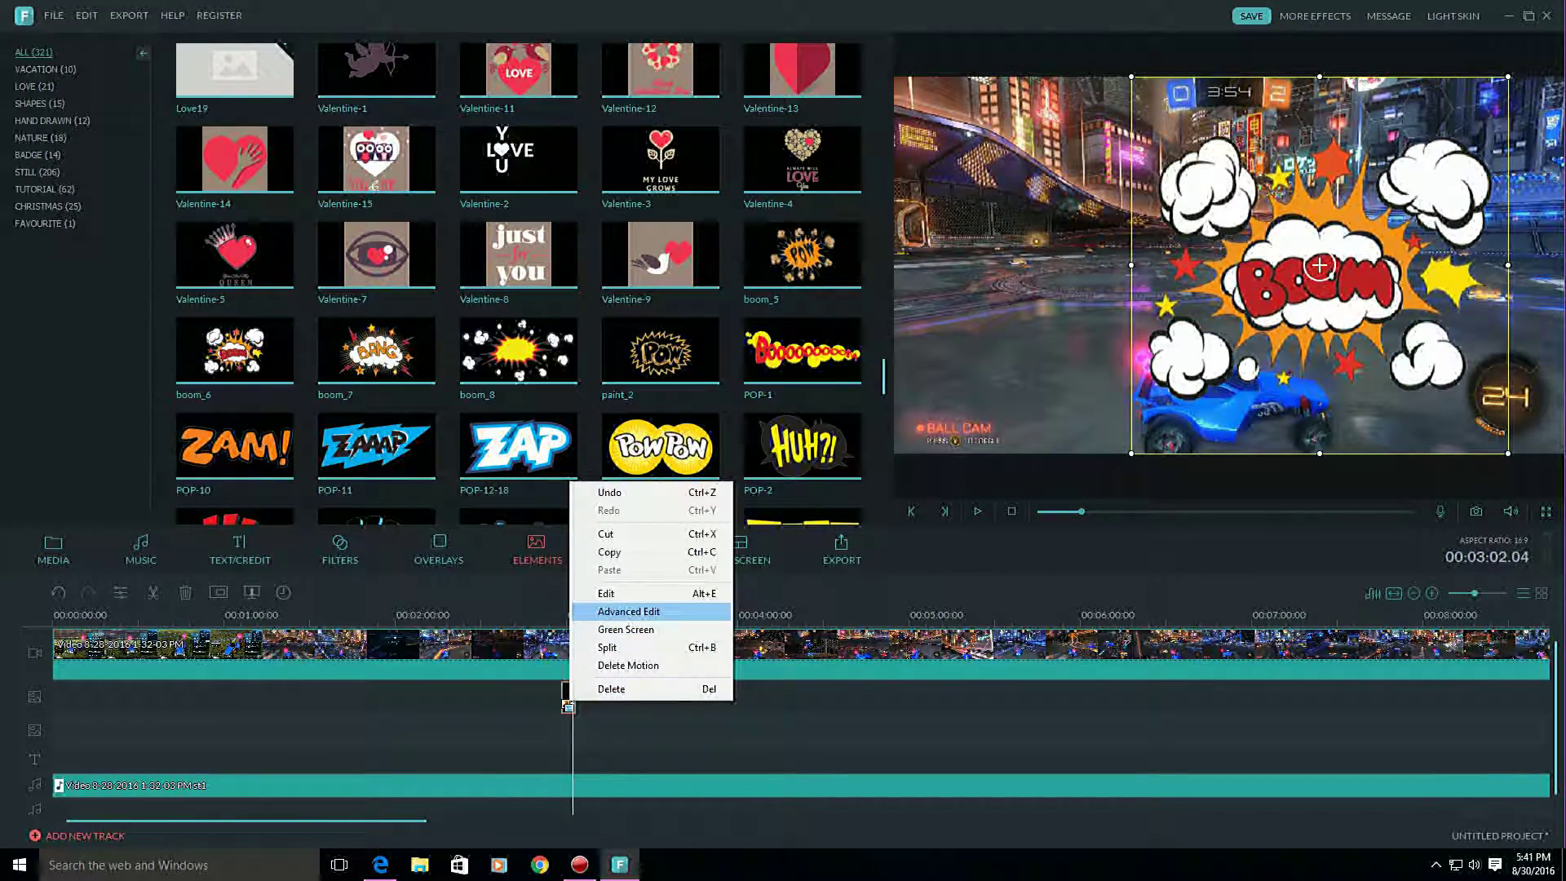
key(Return)
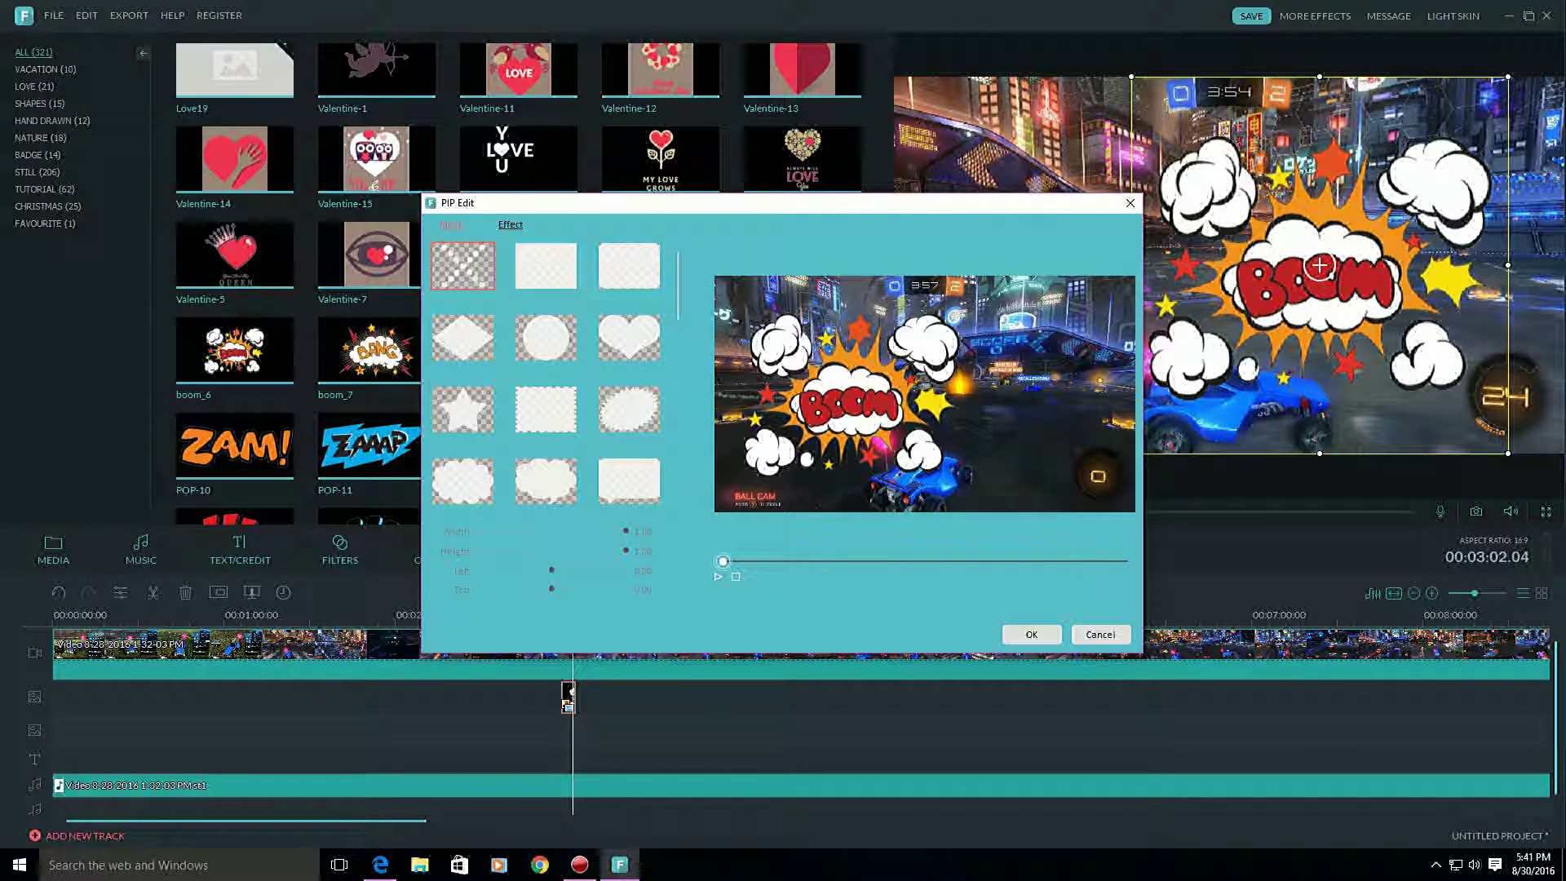
click(463, 410)
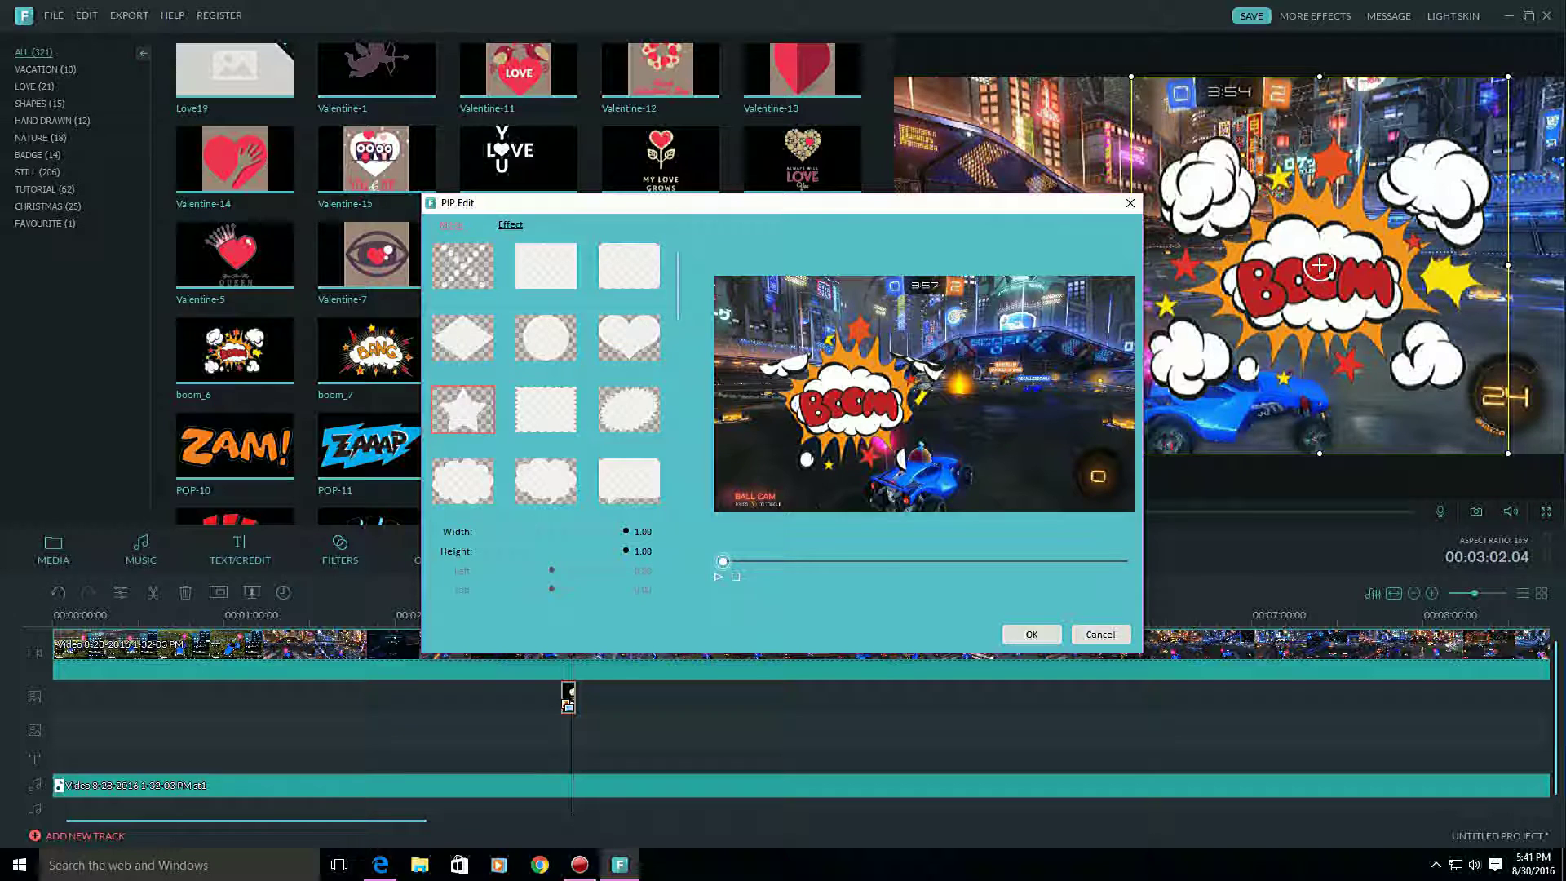
click(463, 266)
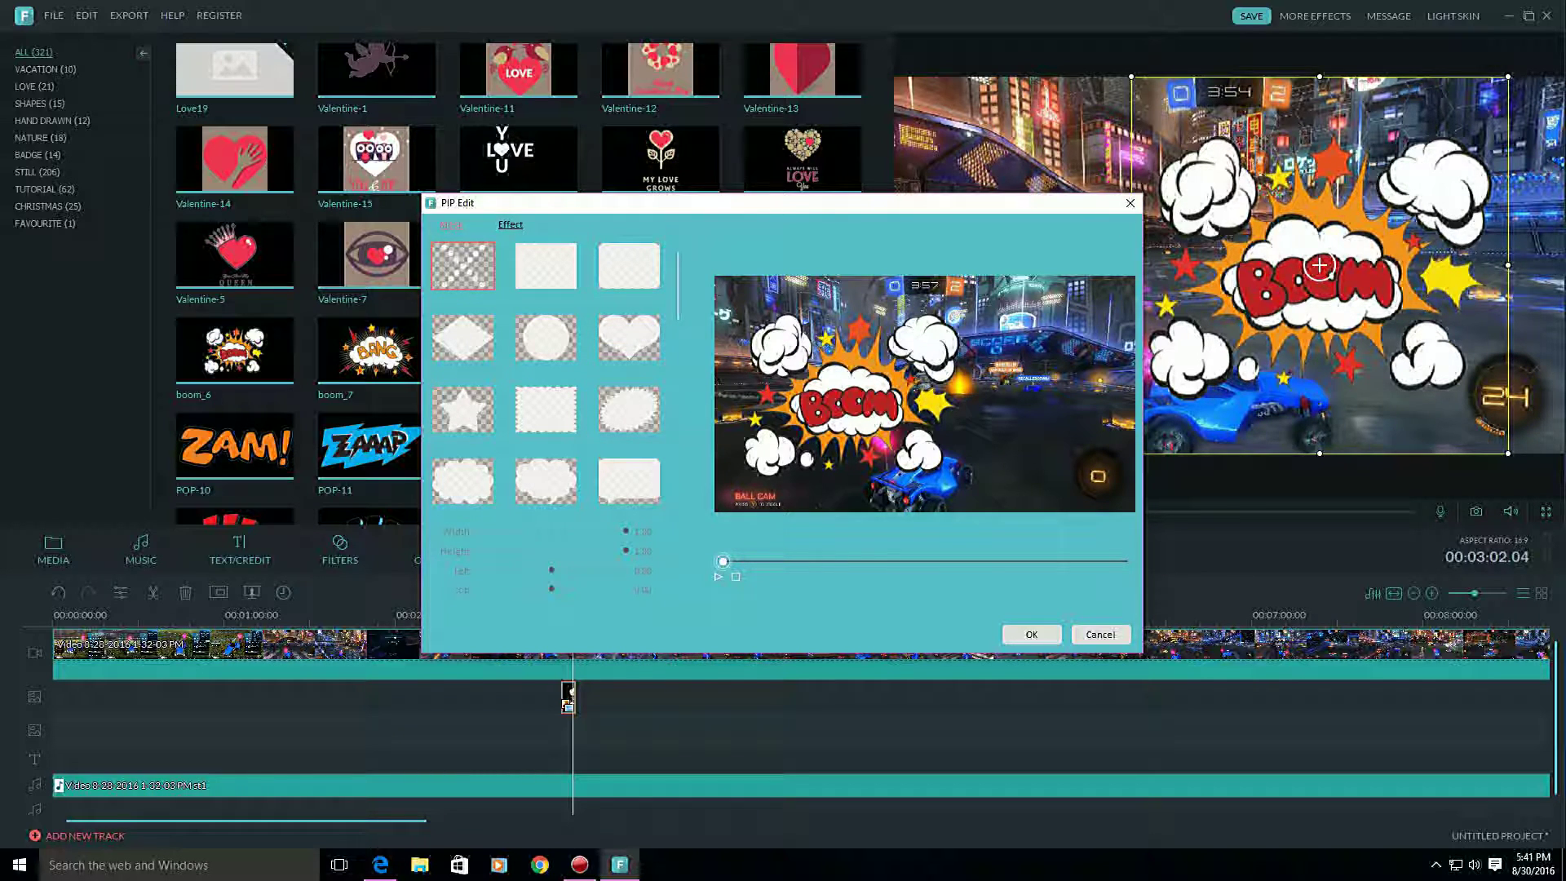
click(628, 338)
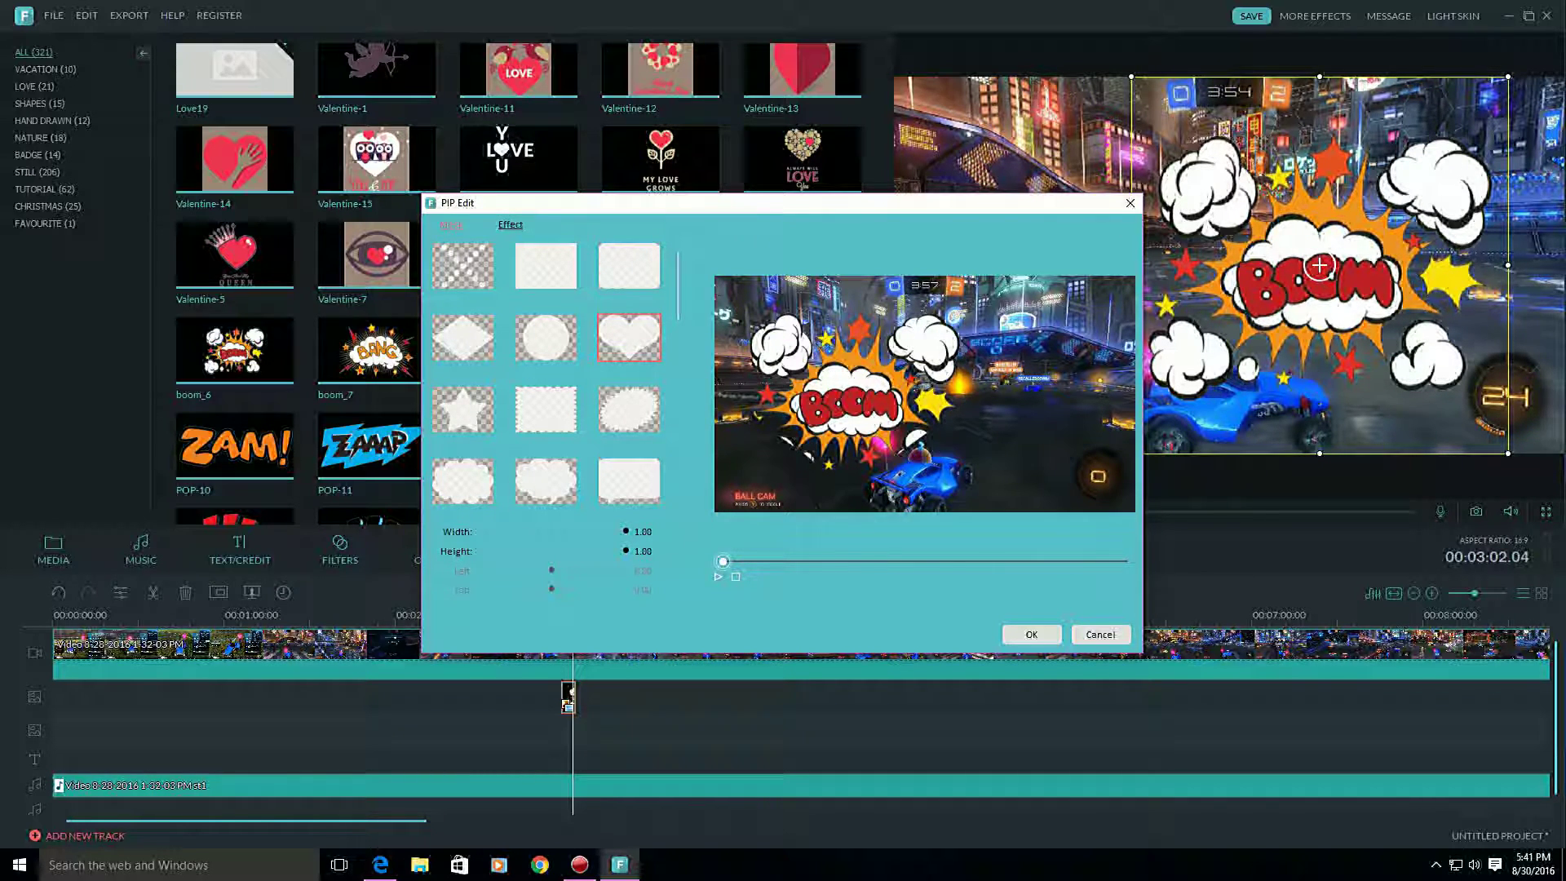
click(629, 481)
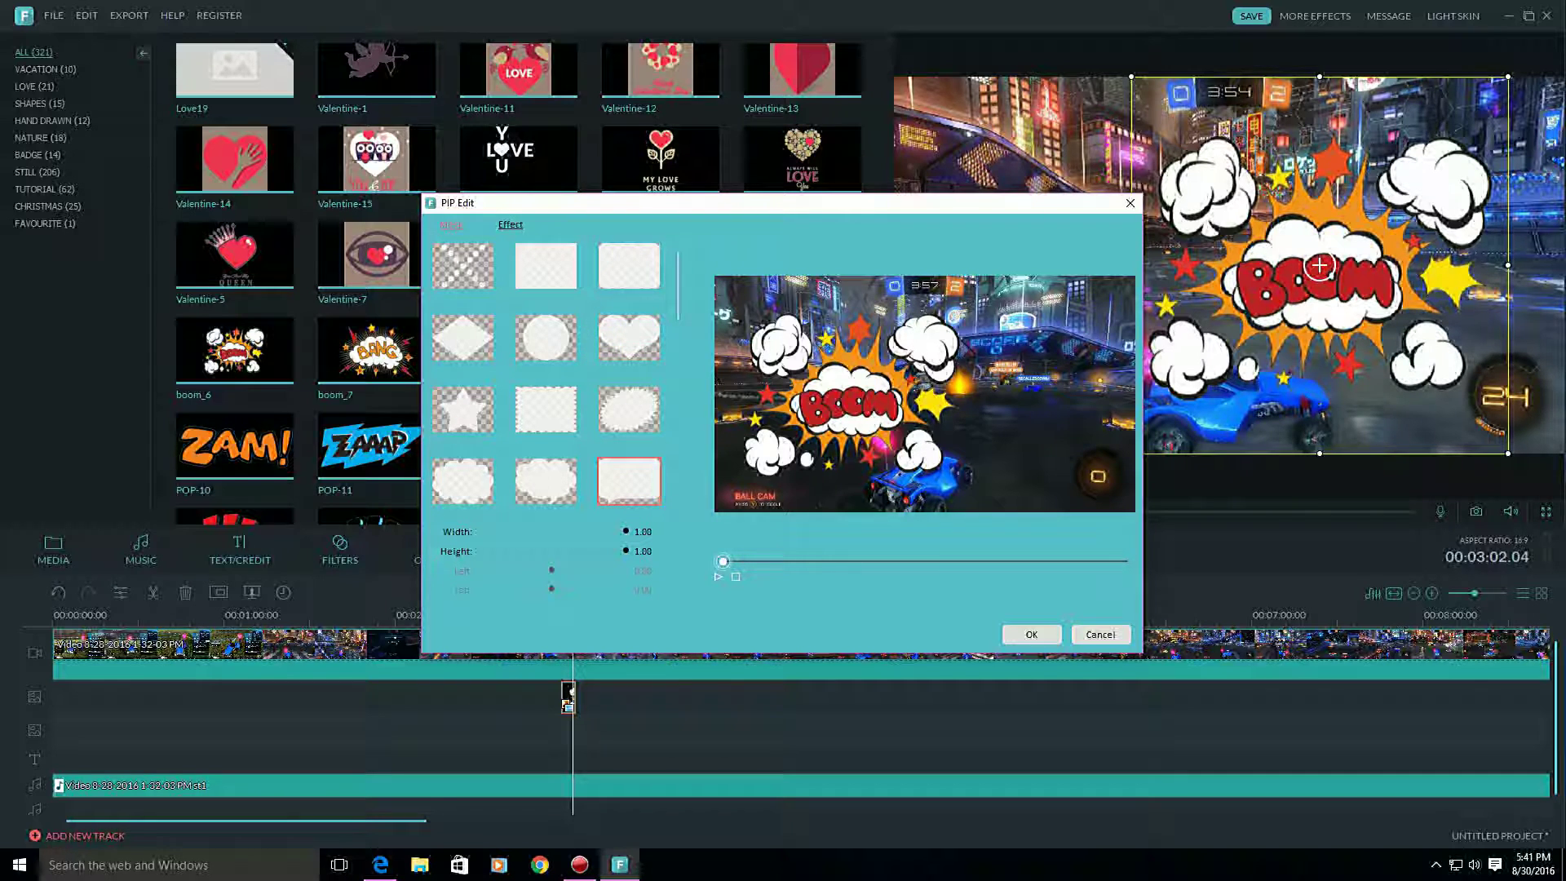
click(463, 266)
Enable Chroma Key transparency for black on the BOOM element and raise its intensity level to about 100.
click(511, 225)
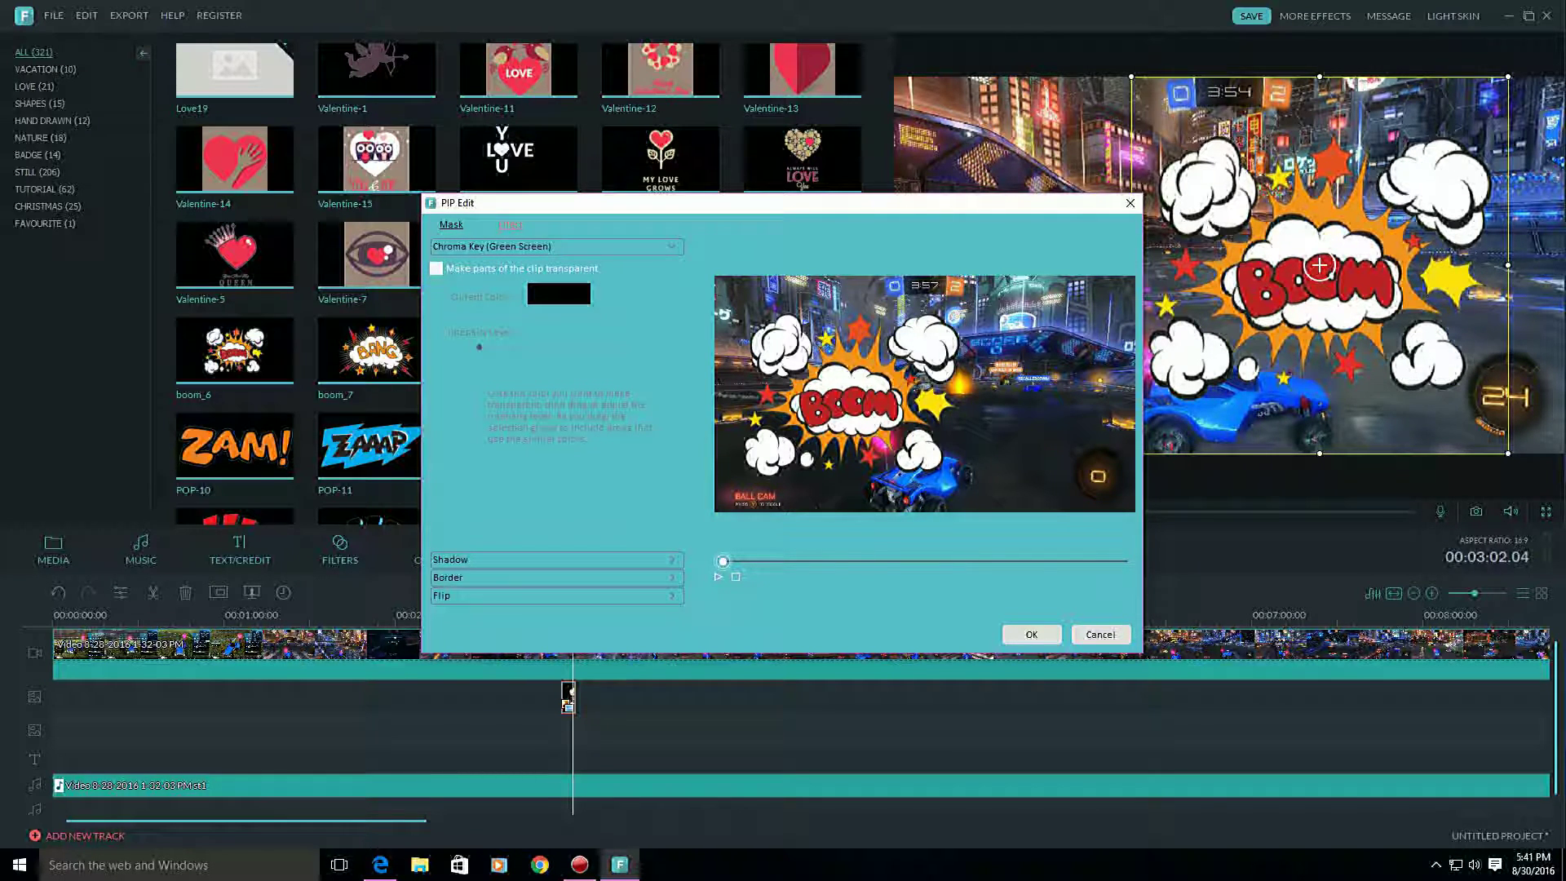
click(436, 269)
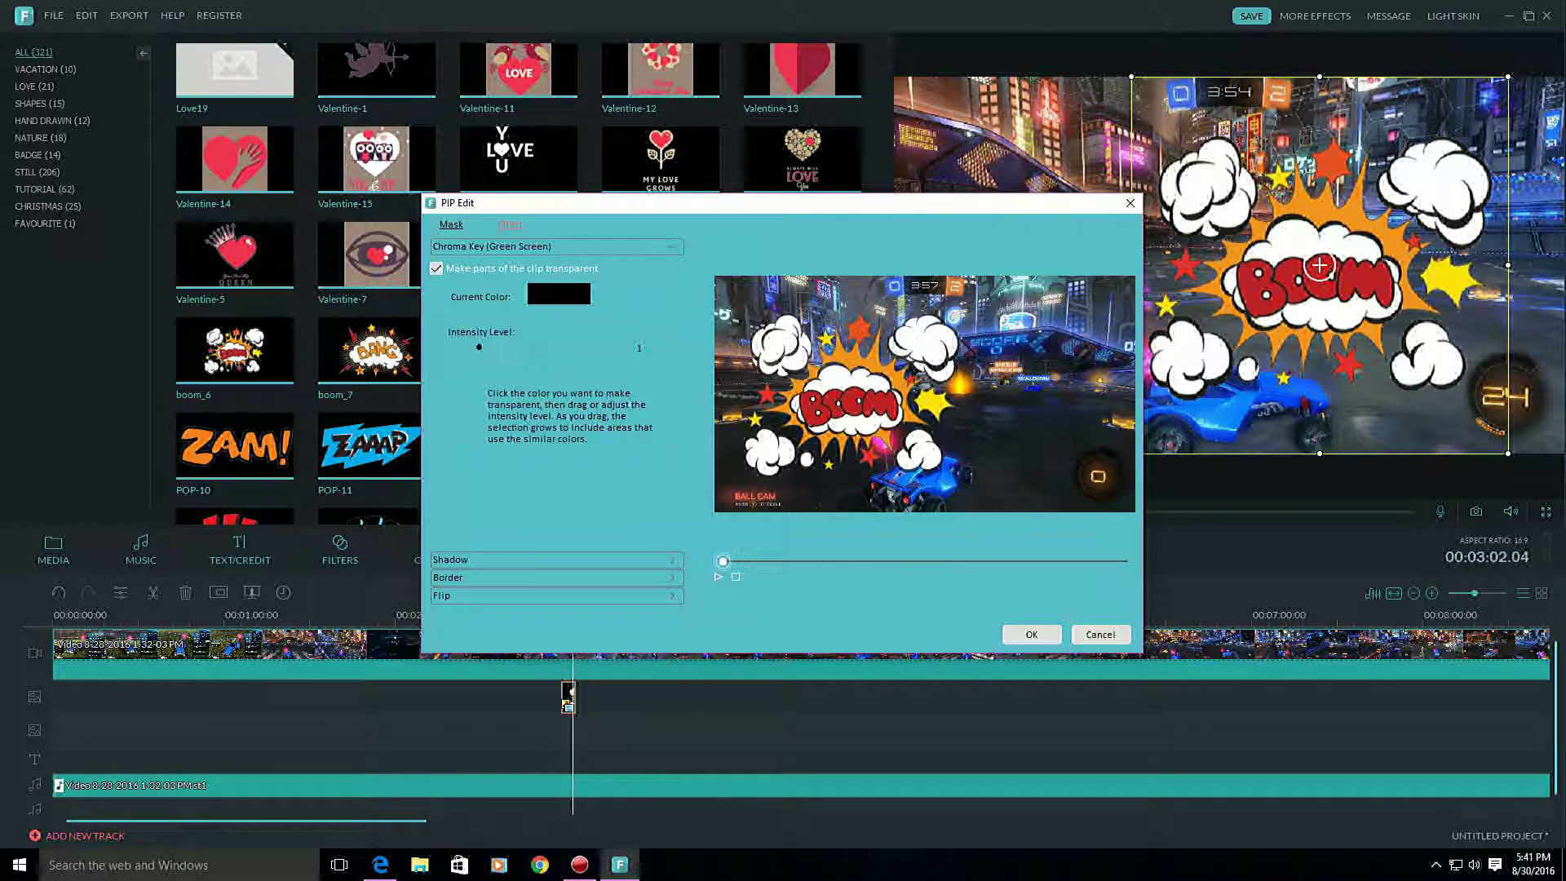
drag(485, 348, 629, 347)
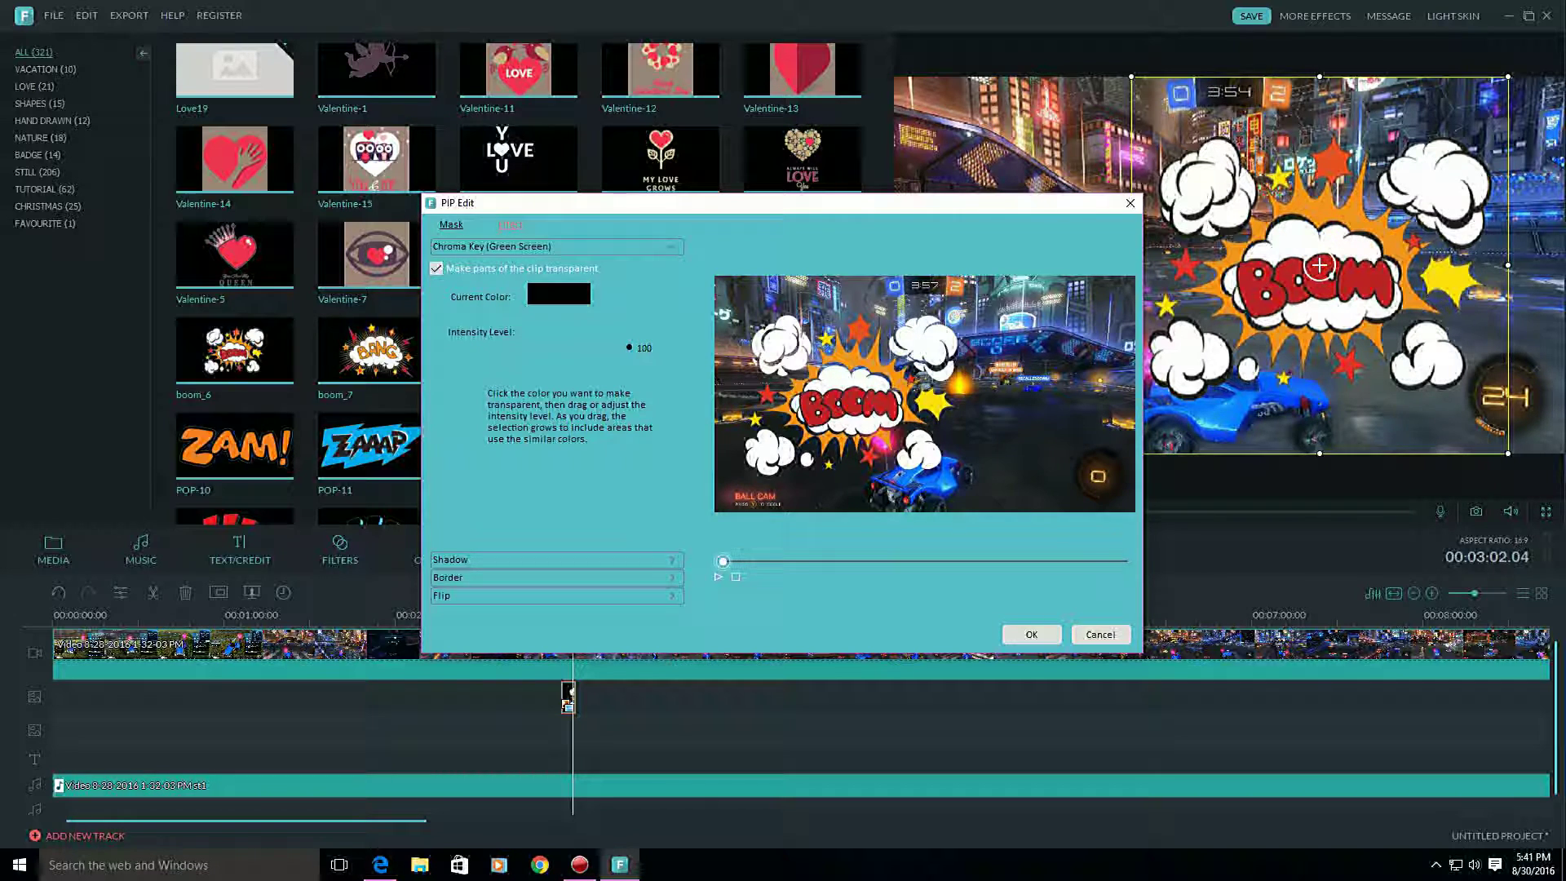
drag(629, 348, 624, 348)
Apply a shadow to the BOOM element and set the shadow color to light pink.
click(556, 560)
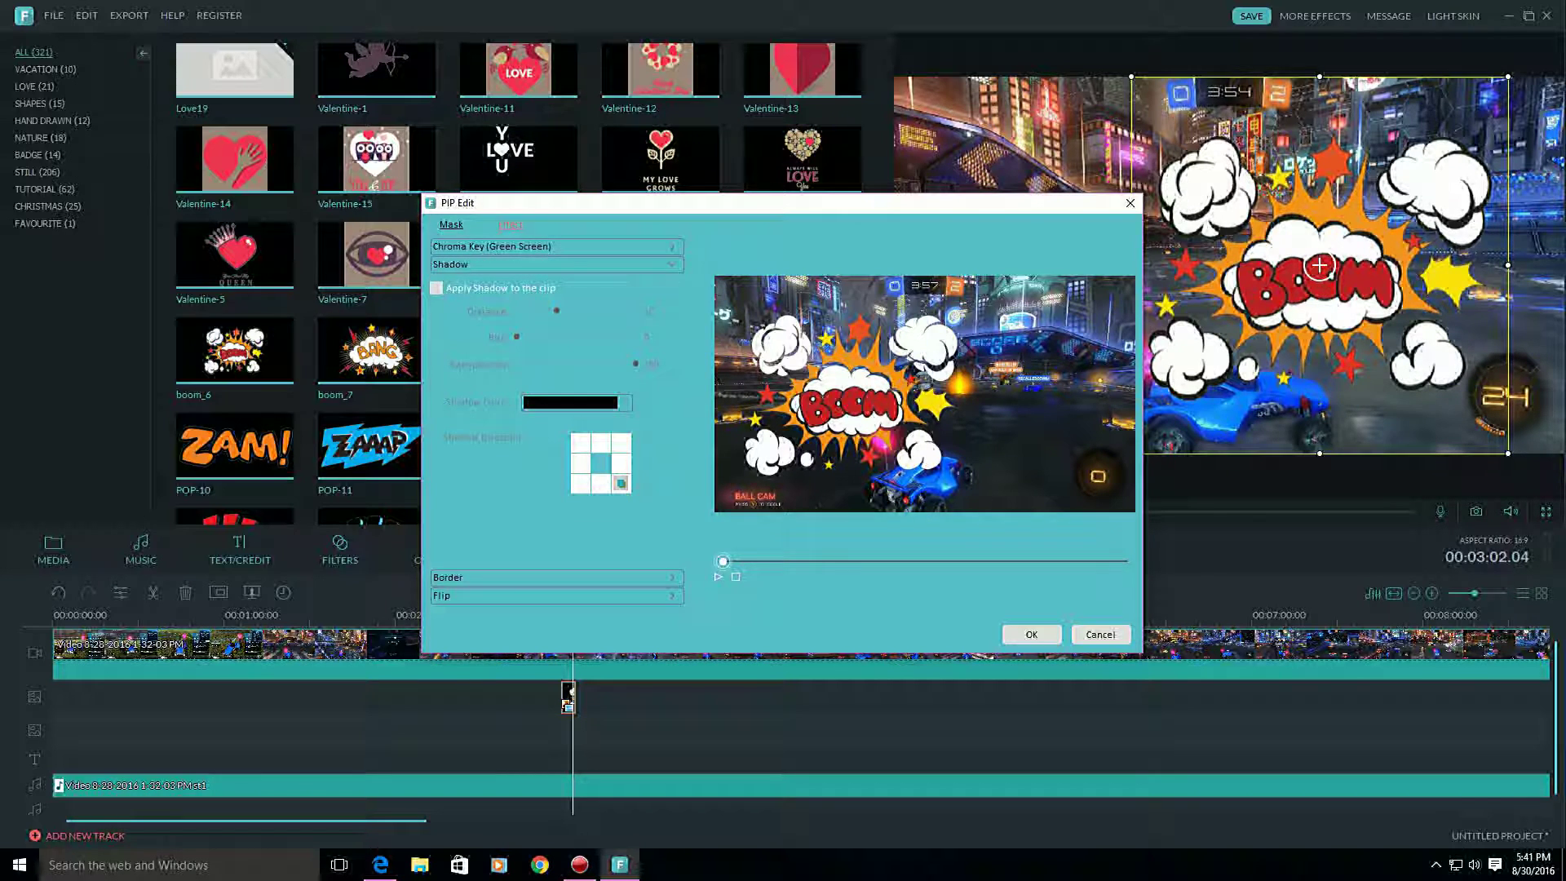
click(436, 288)
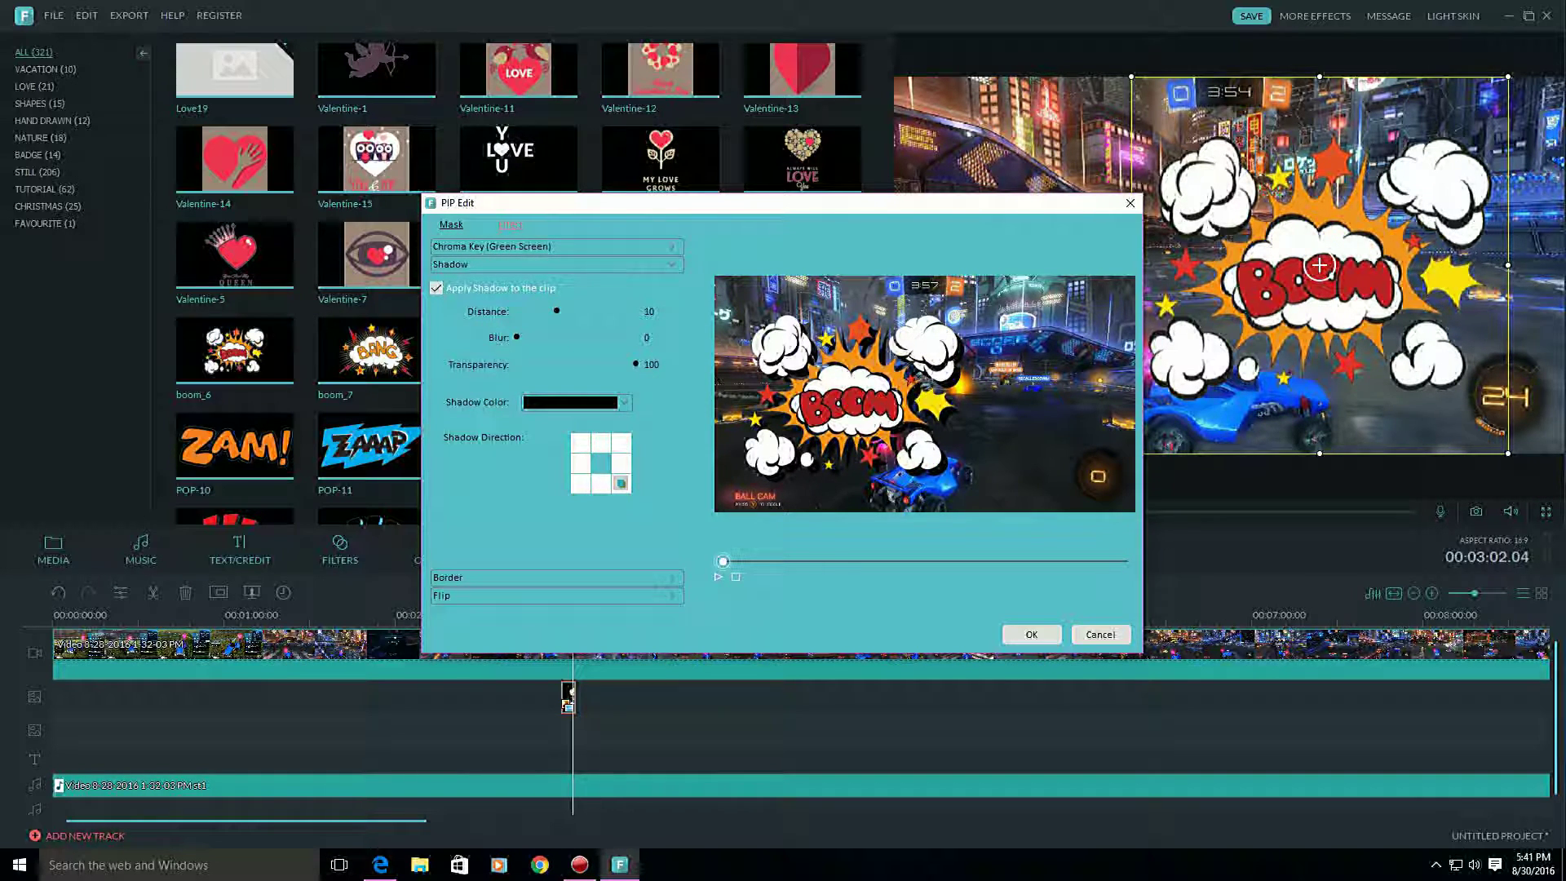
click(624, 403)
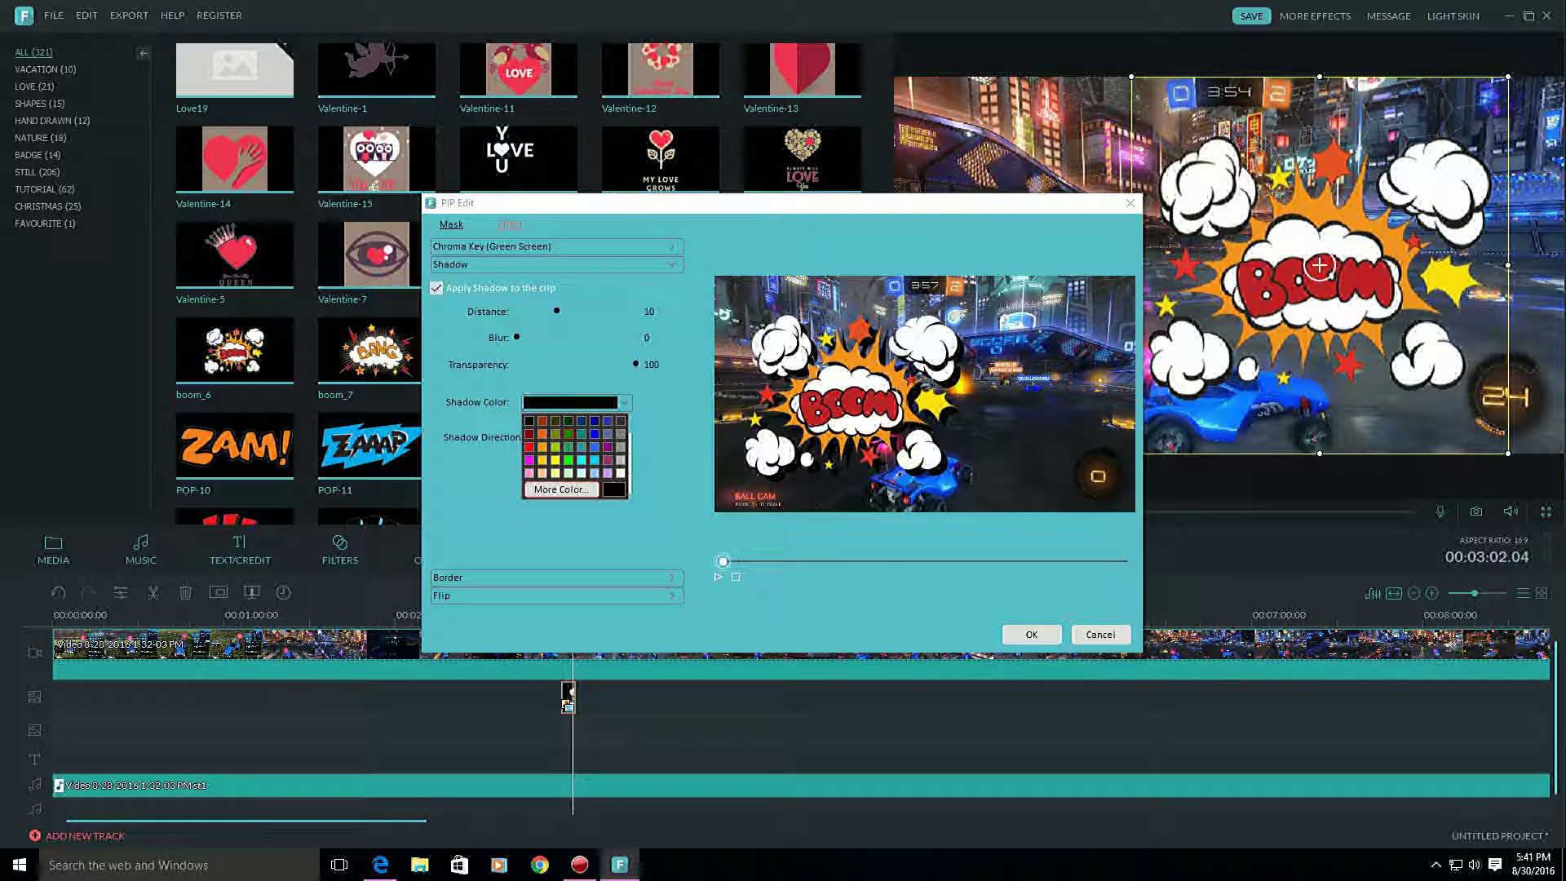
click(529, 473)
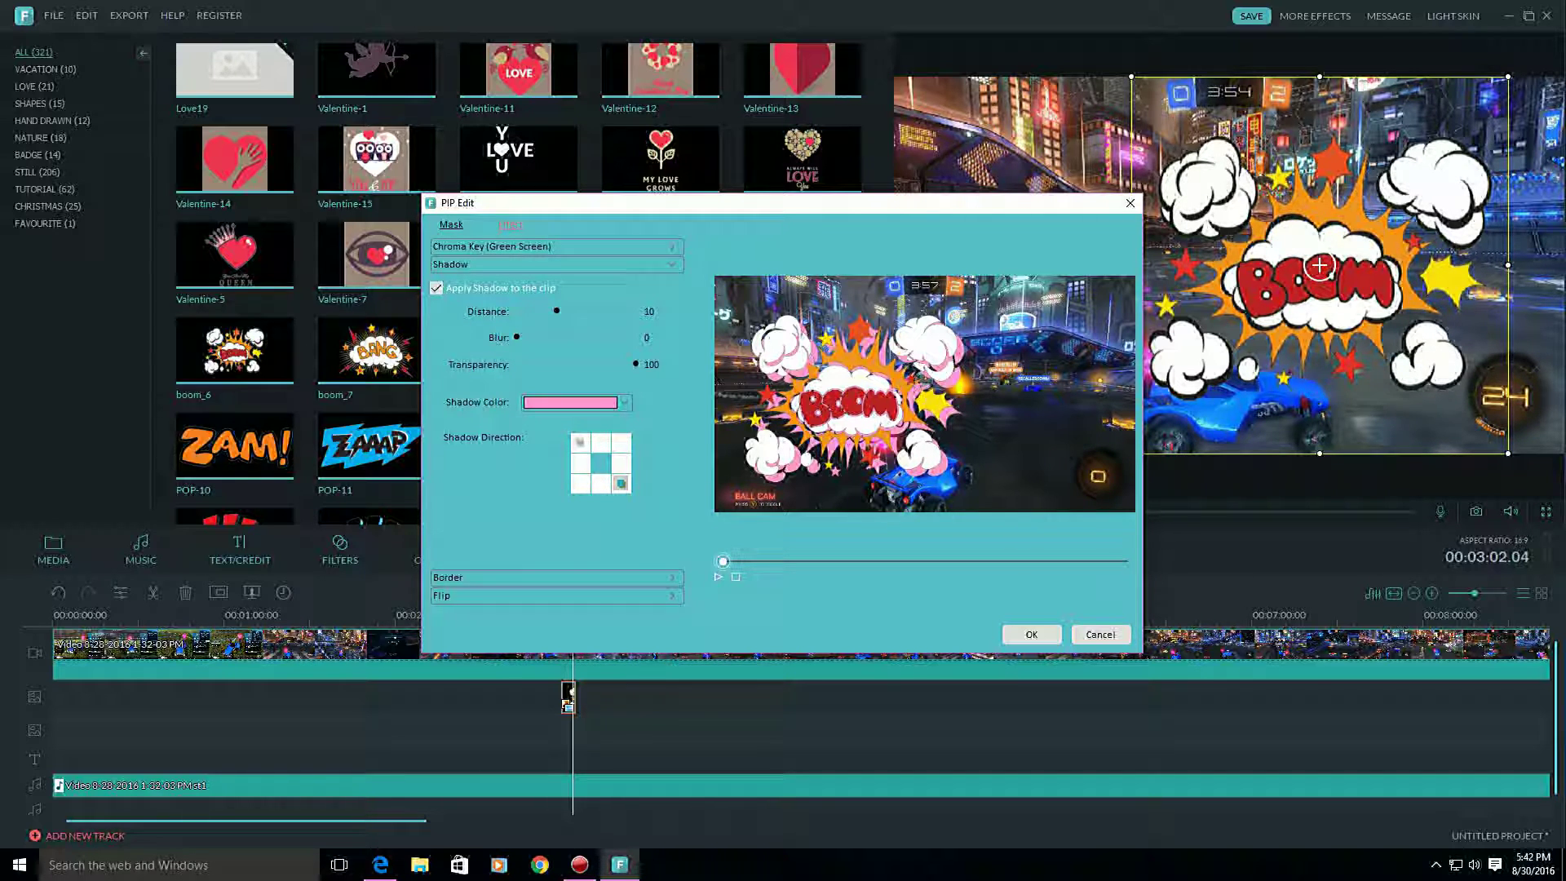
Try several shadow directions, accept the shadow cast to the right, and move the BOOM element toward the middle of the frame.
click(580, 442)
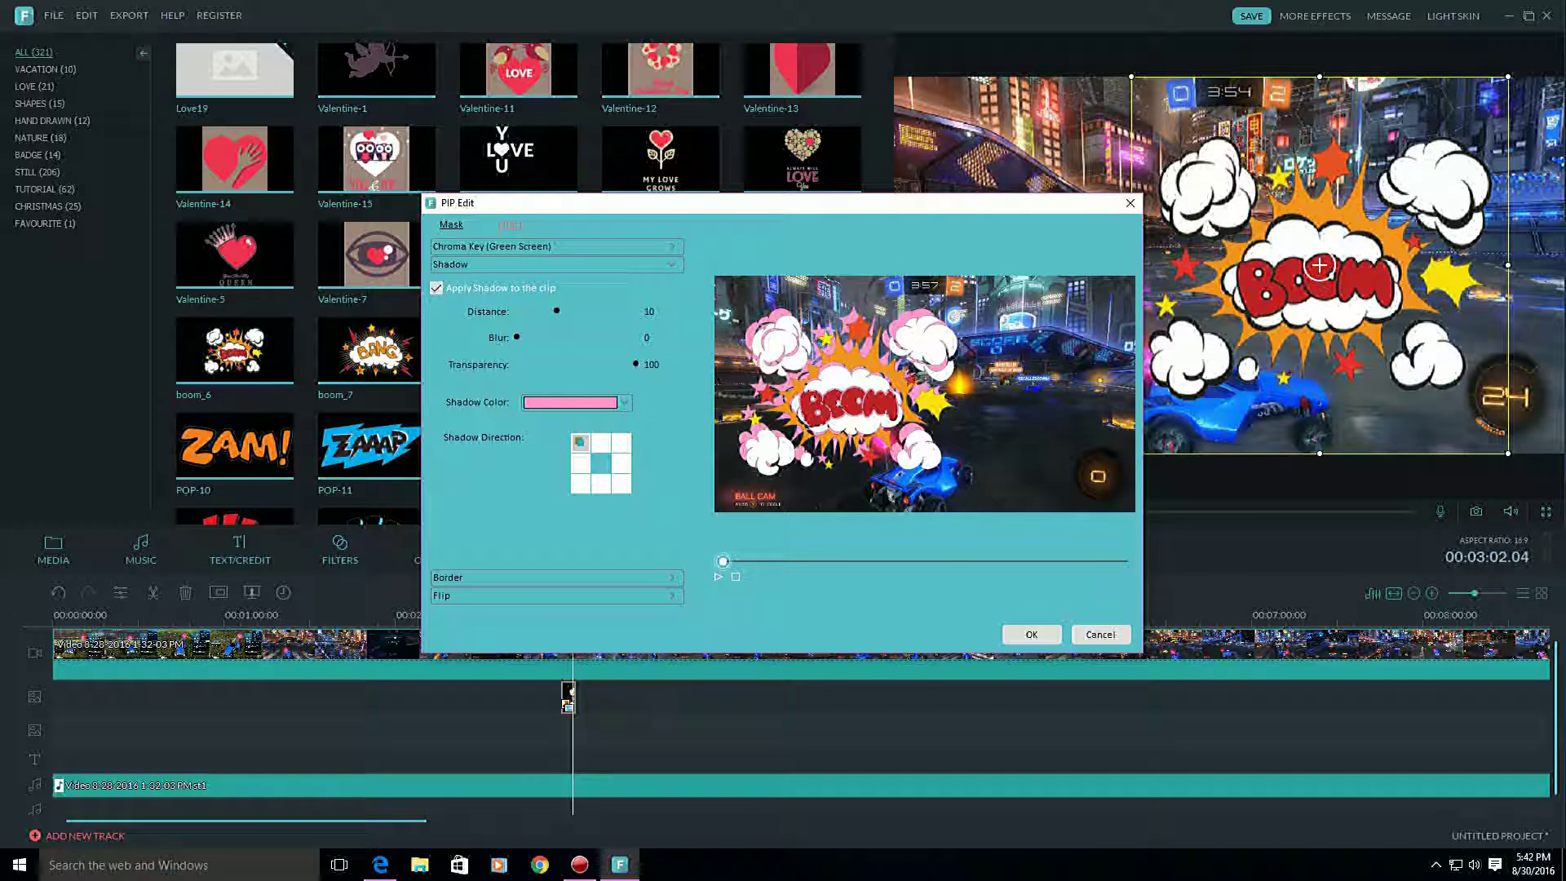
click(622, 442)
click(600, 483)
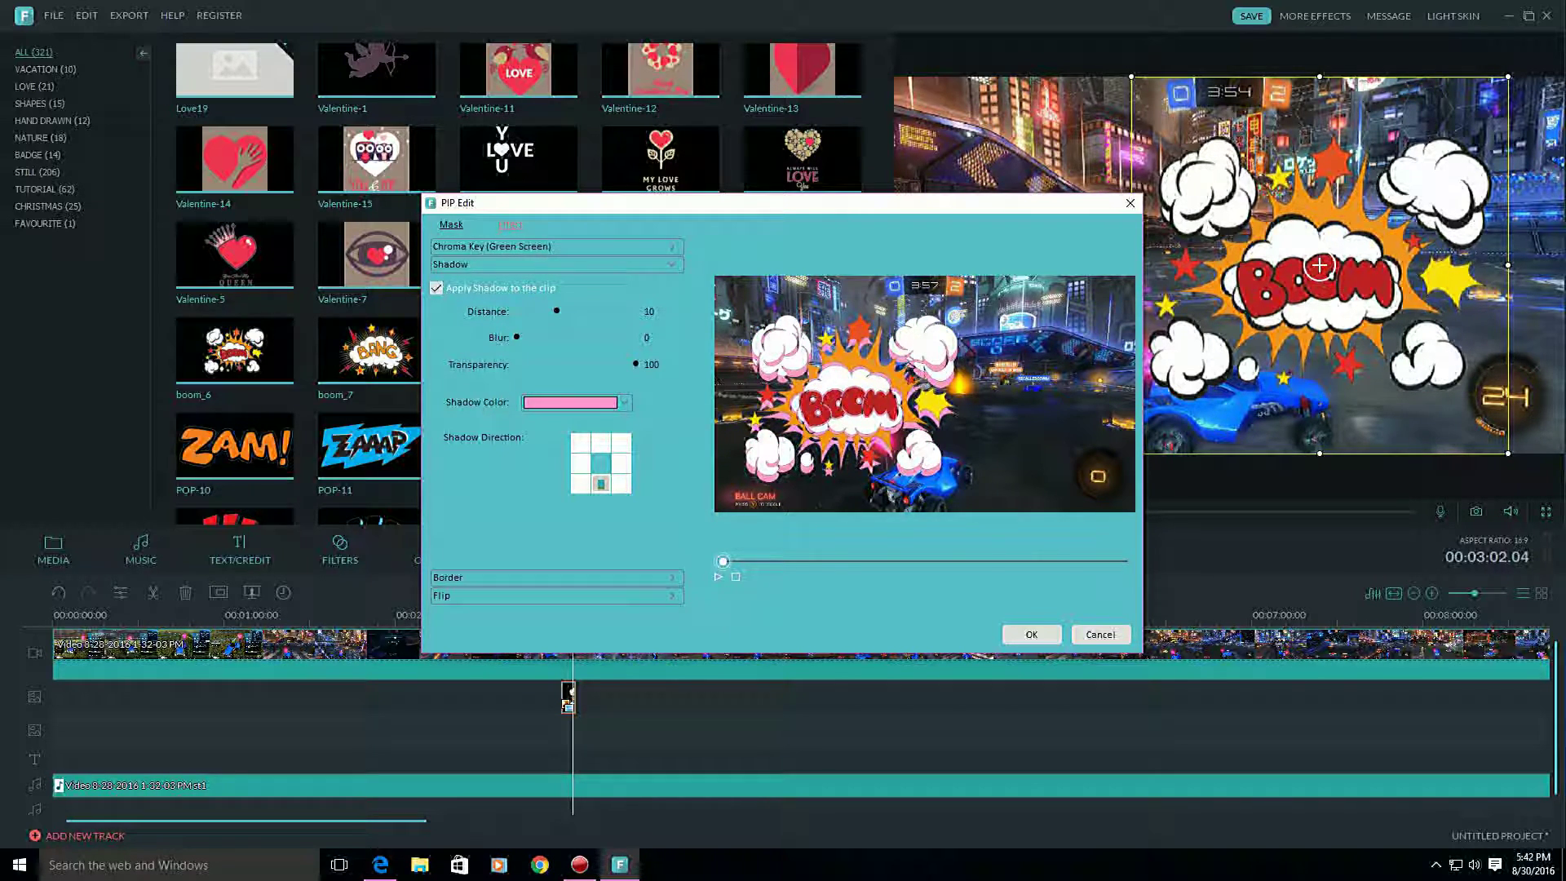
click(581, 483)
click(581, 463)
click(622, 463)
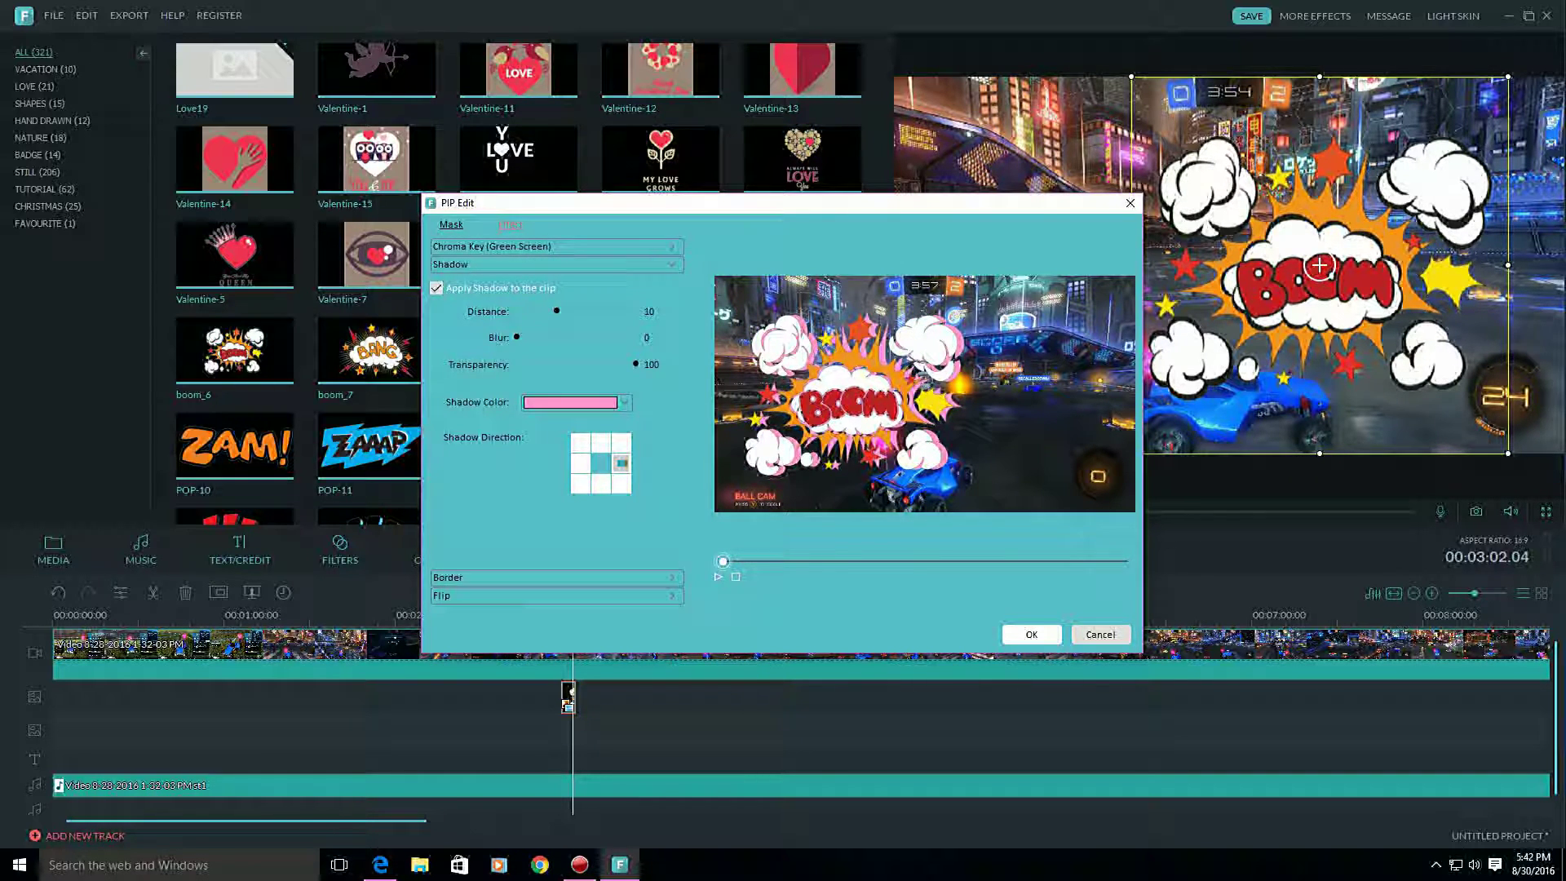
click(1031, 634)
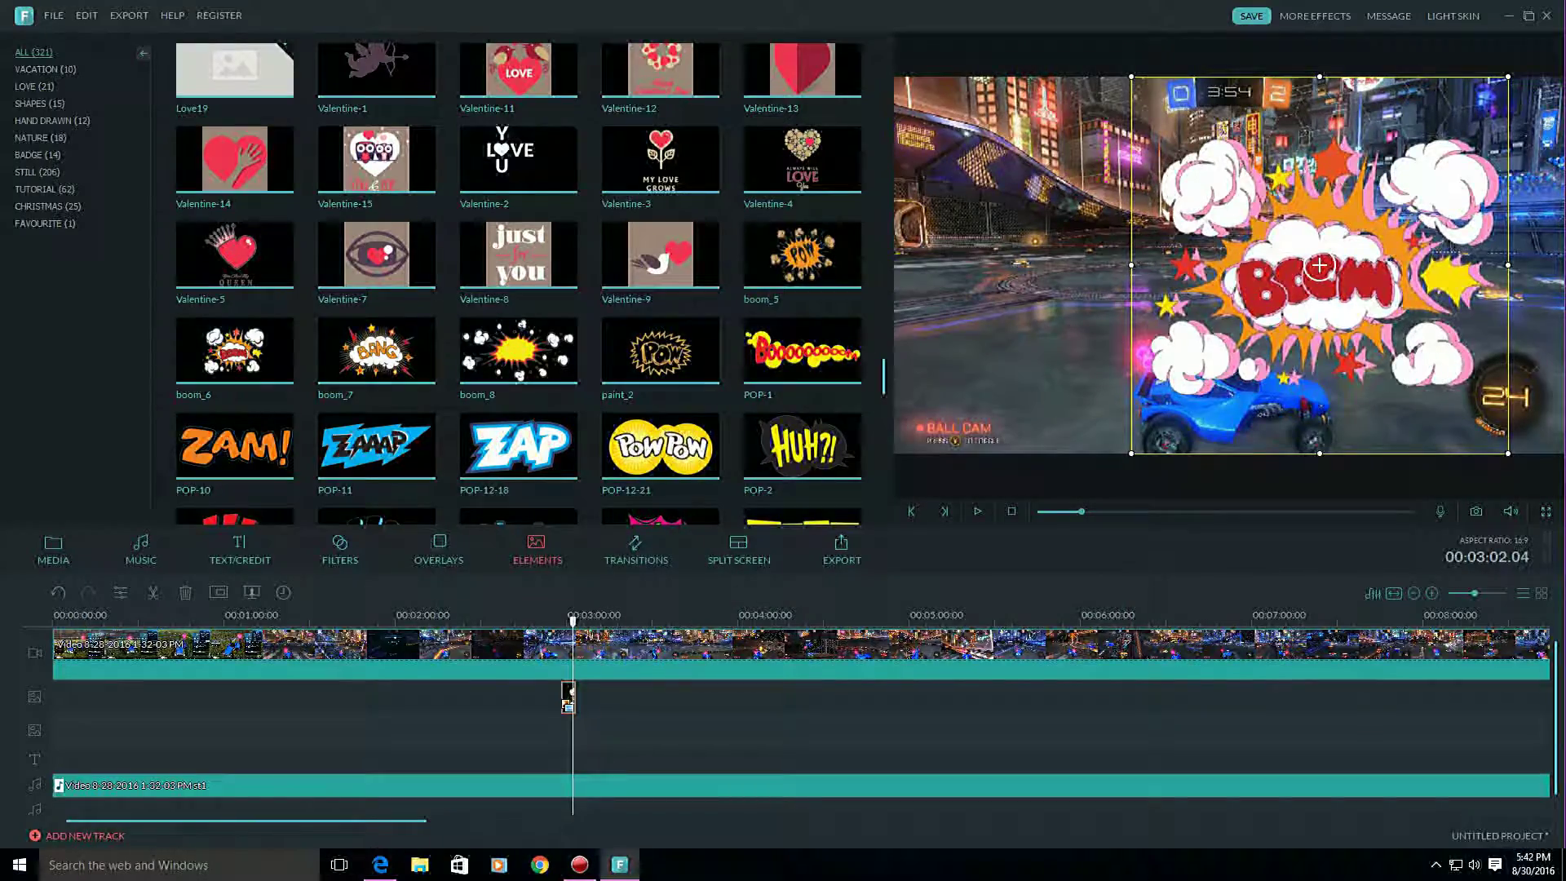
drag(1189, 279, 1189, 257)
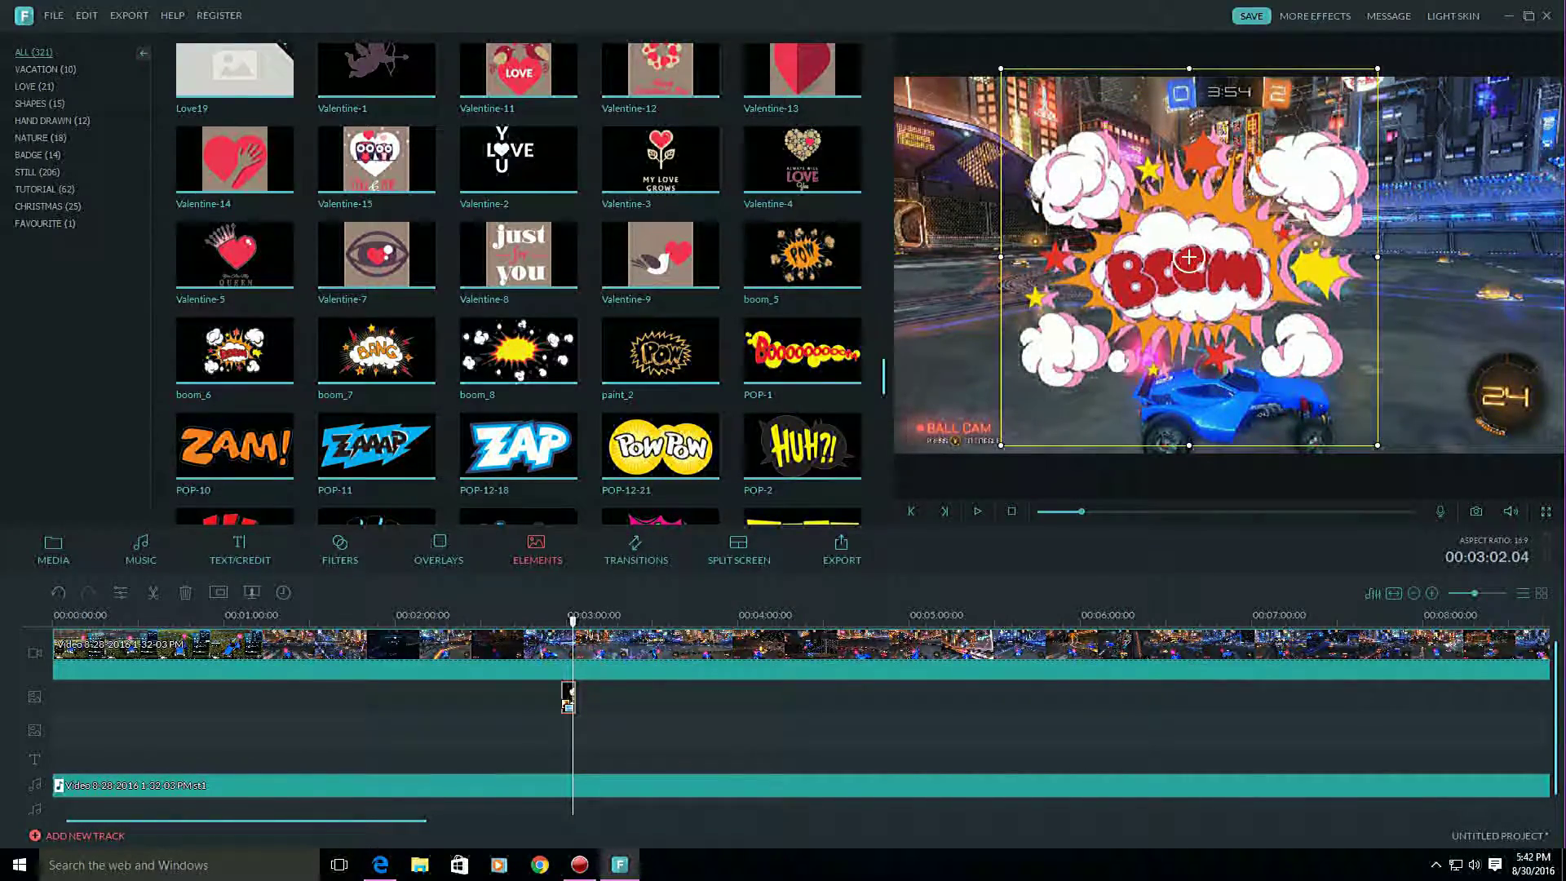
Play back the BOOM element over the gameplay and delete it from the timeline.
key(space)
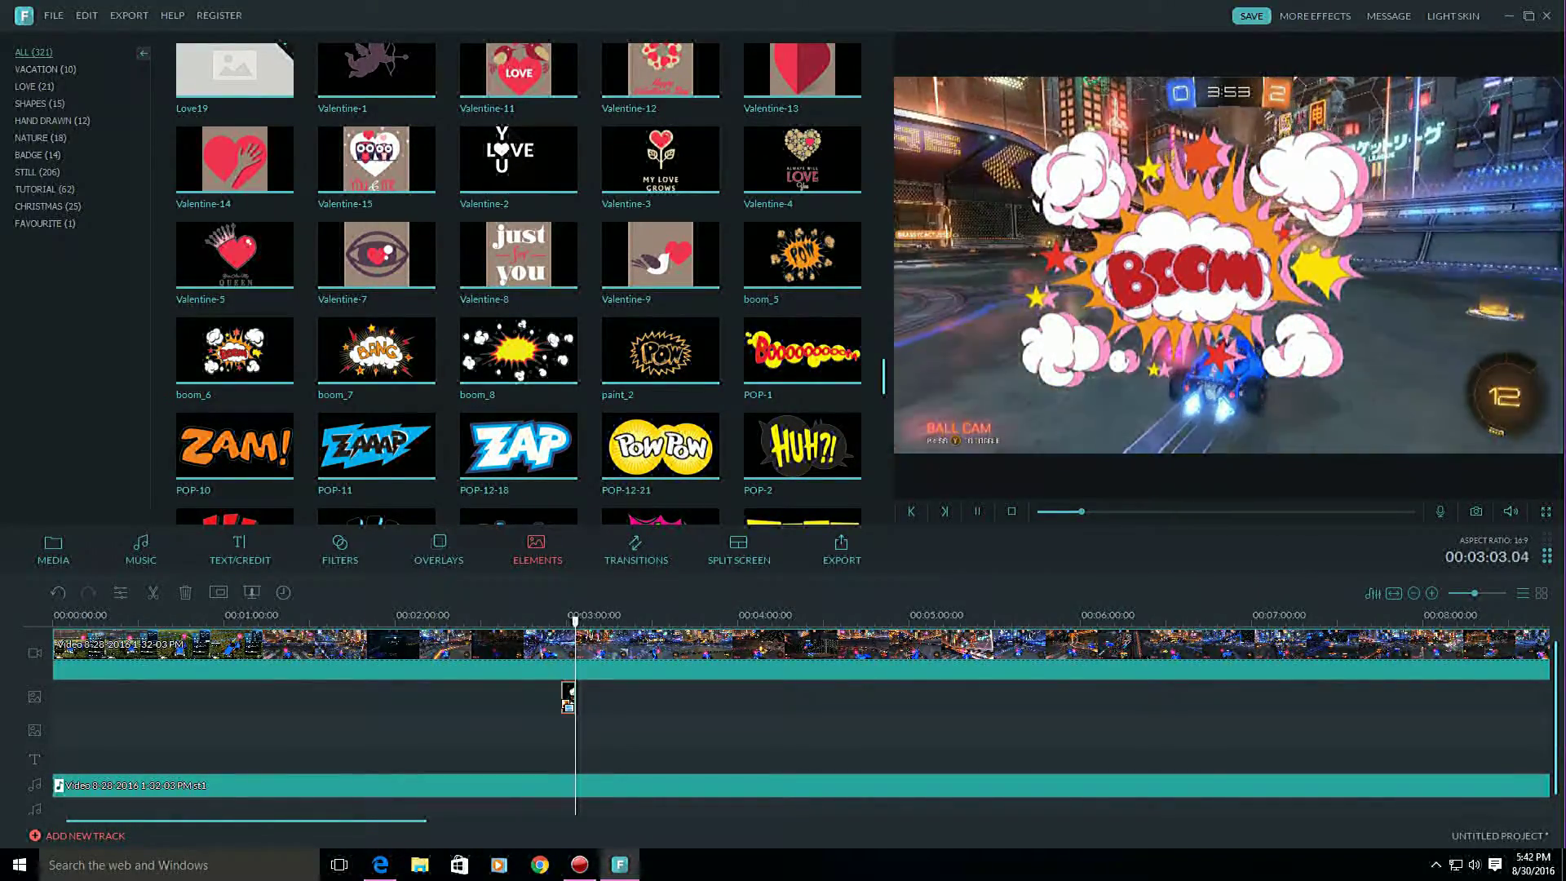
key(space)
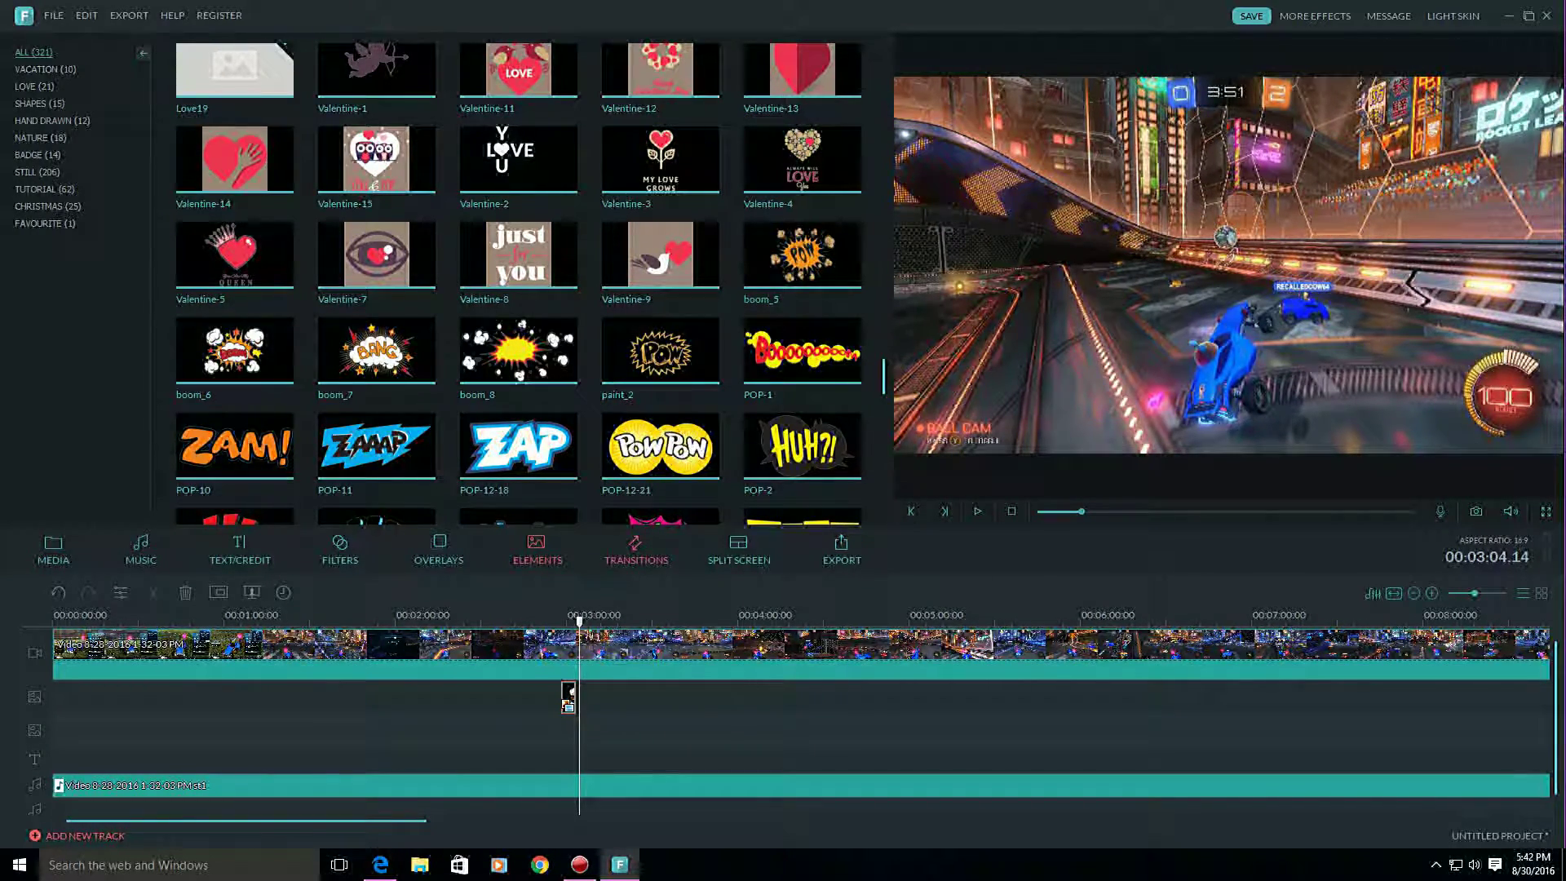
click(635, 548)
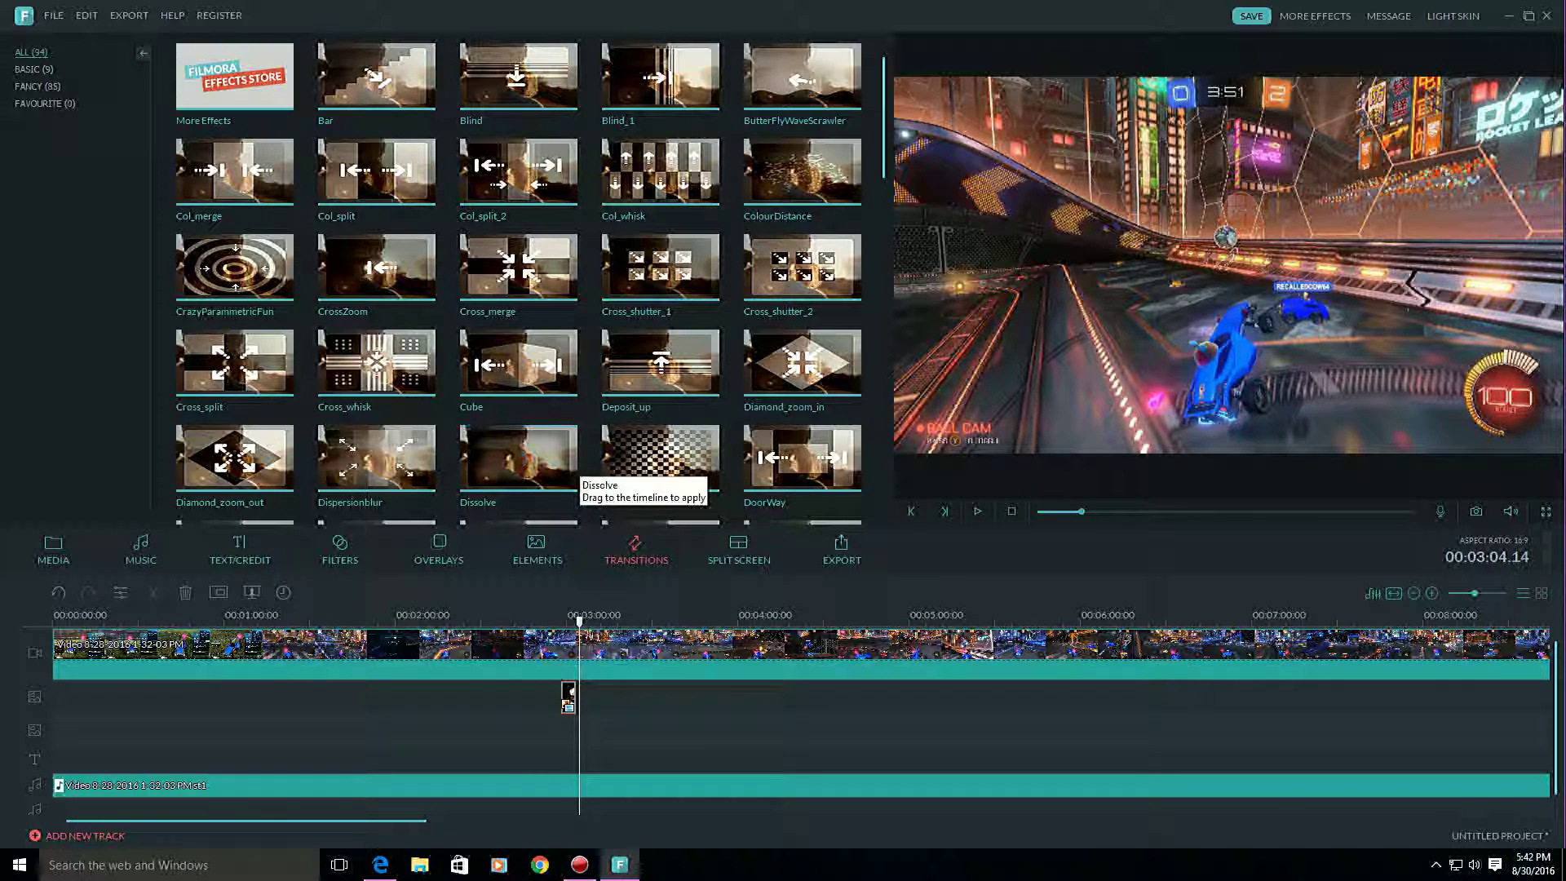
scroll(801, 717, down, 1)
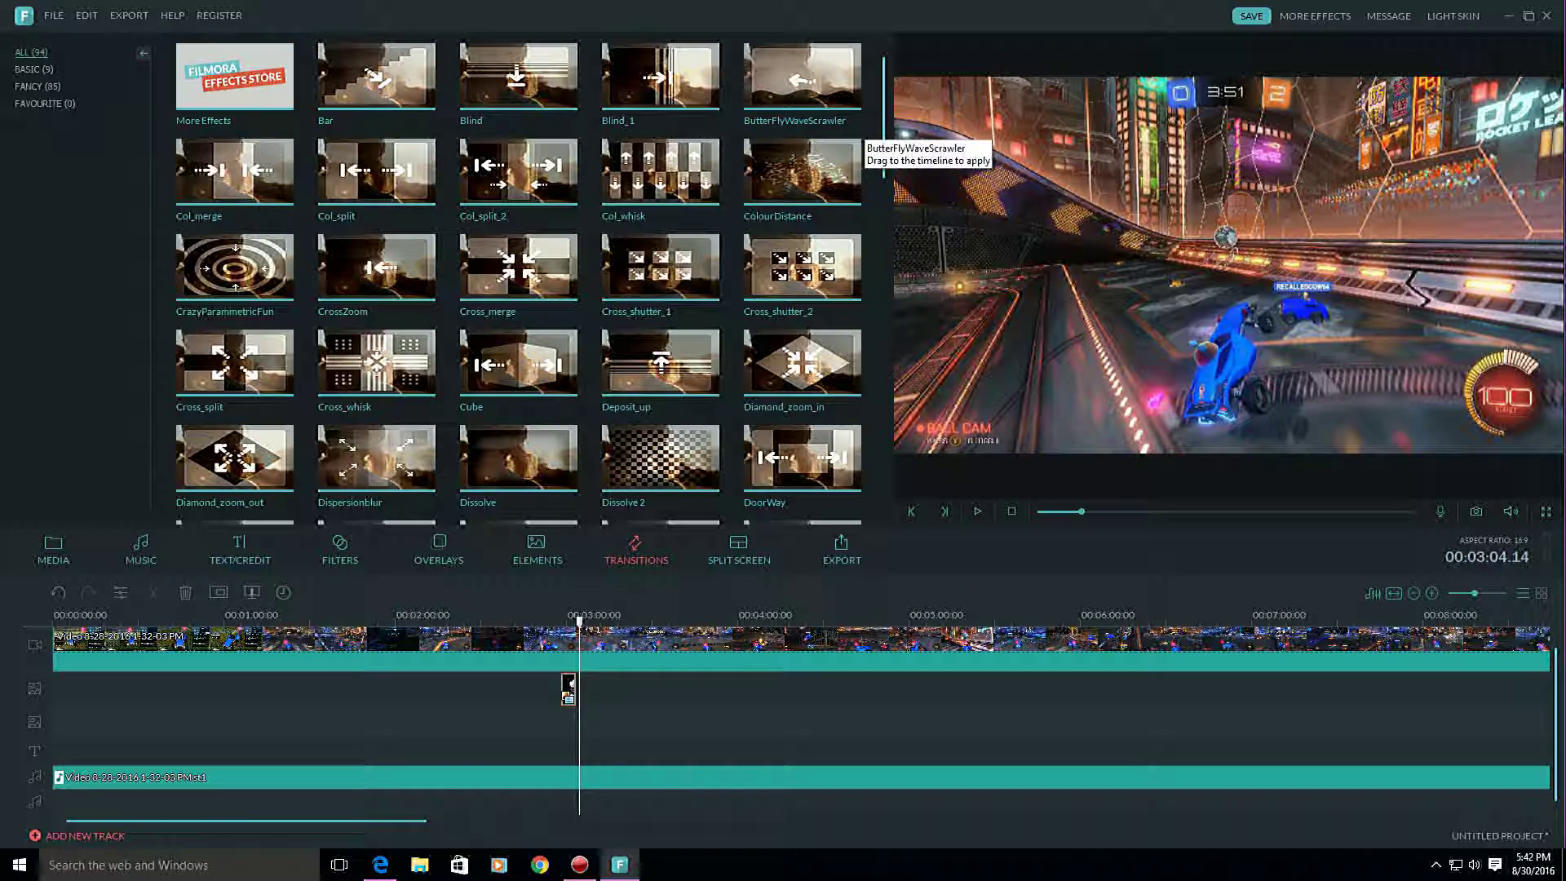
right_click(569, 689)
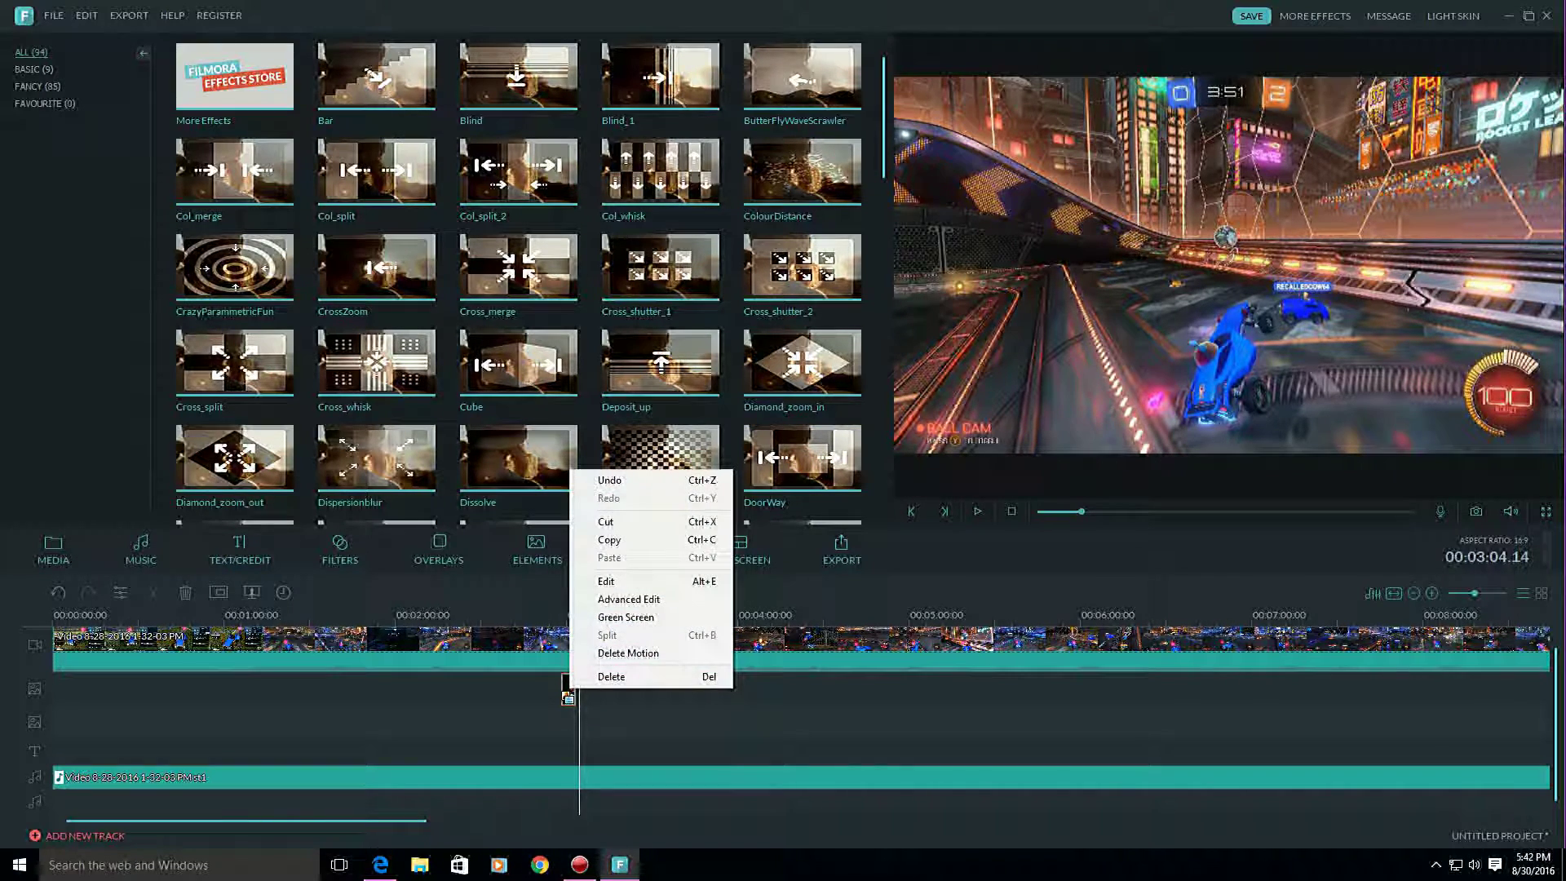
click(612, 674)
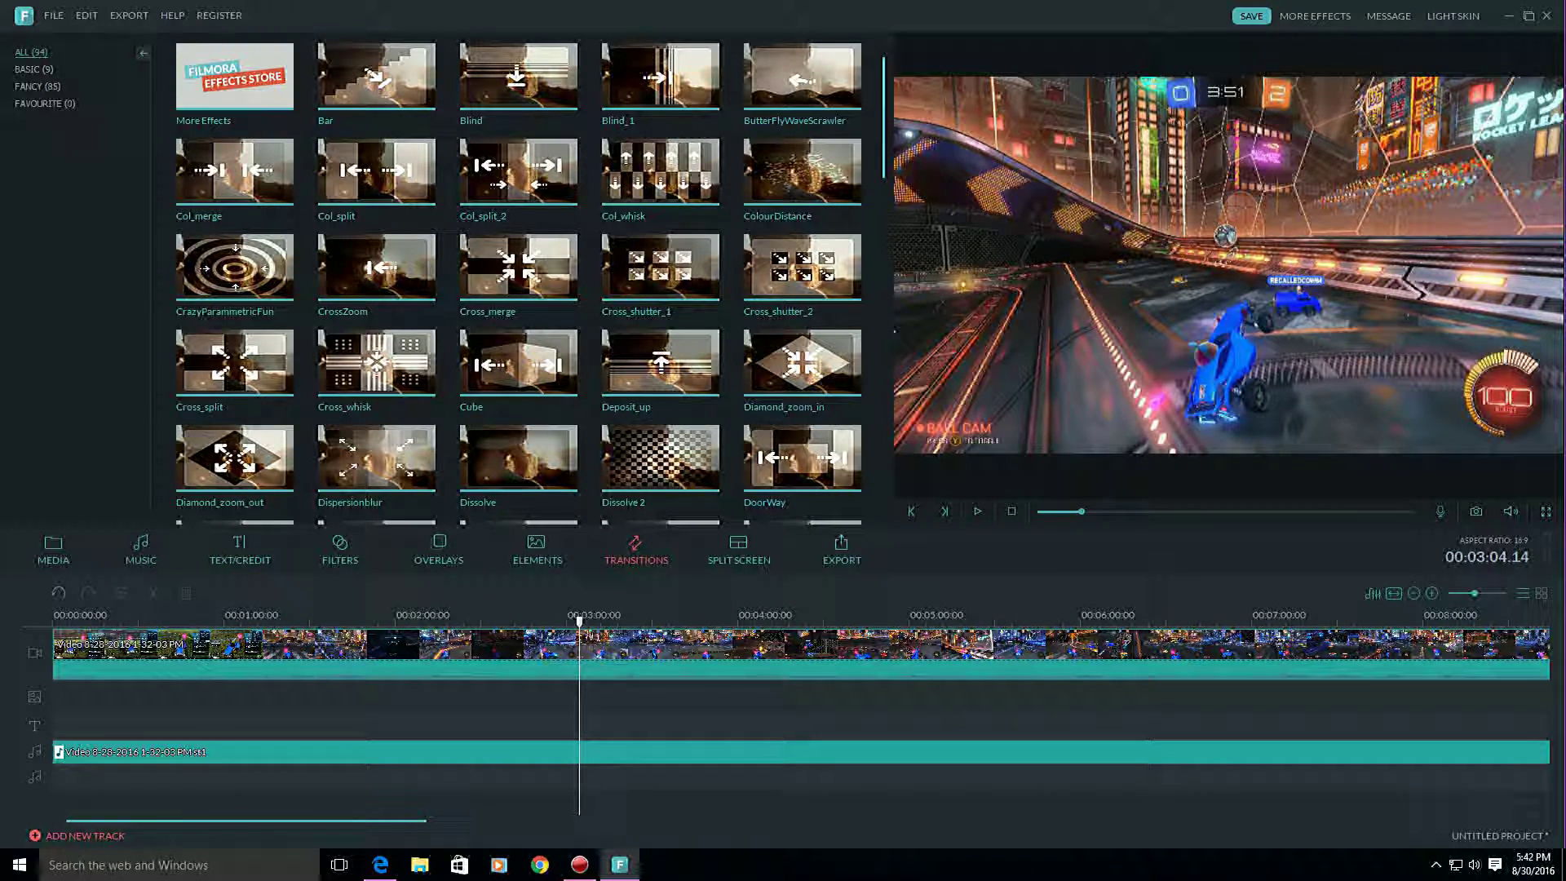
click(632, 641)
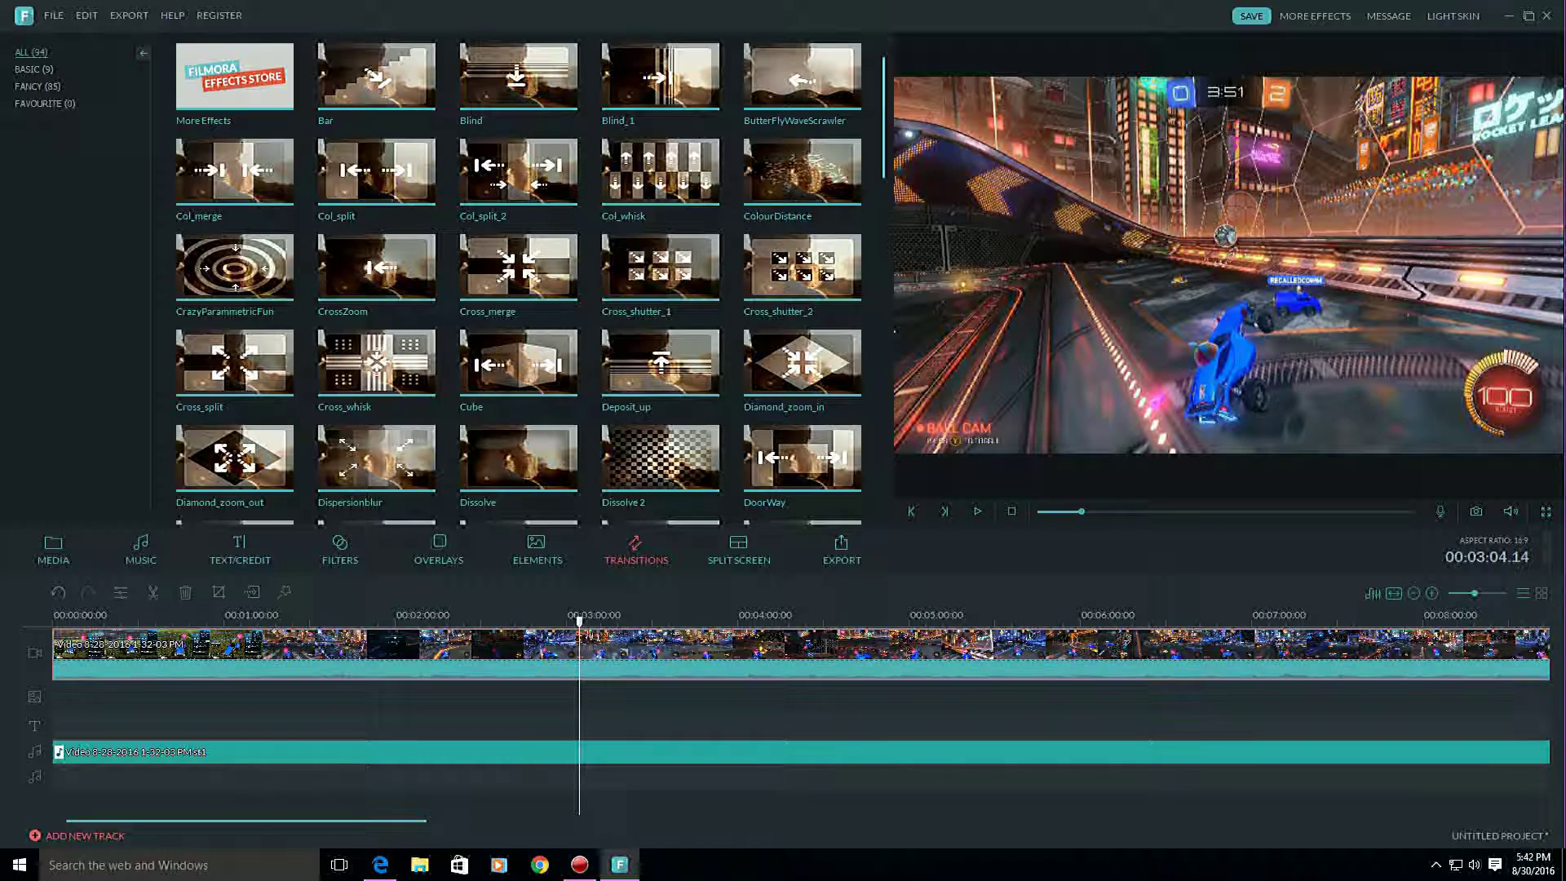
right_click(632, 641)
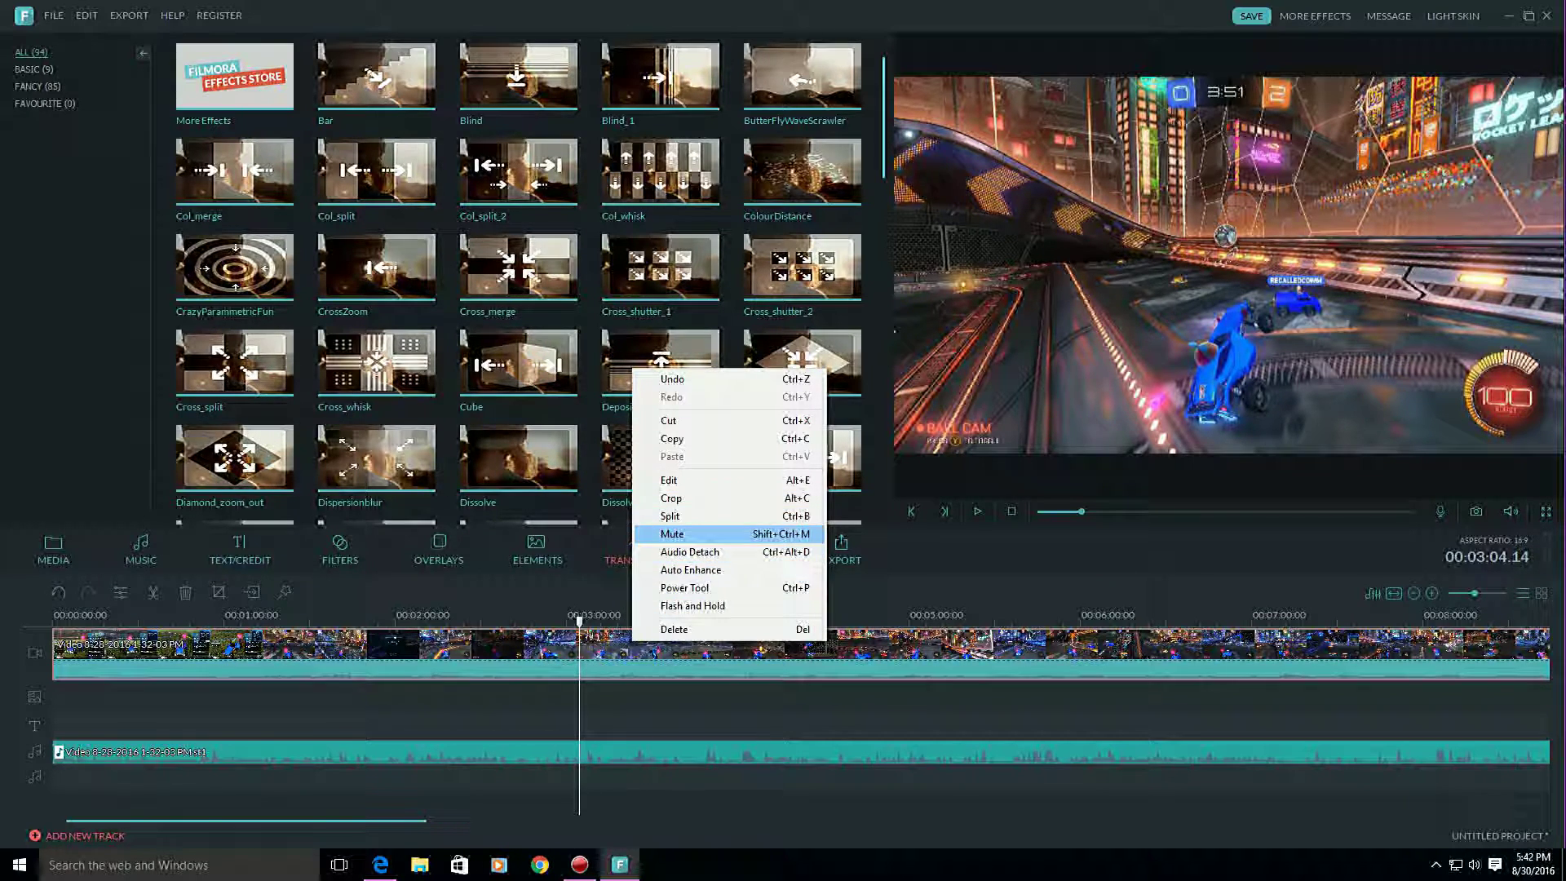
click(722, 705)
click(755, 746)
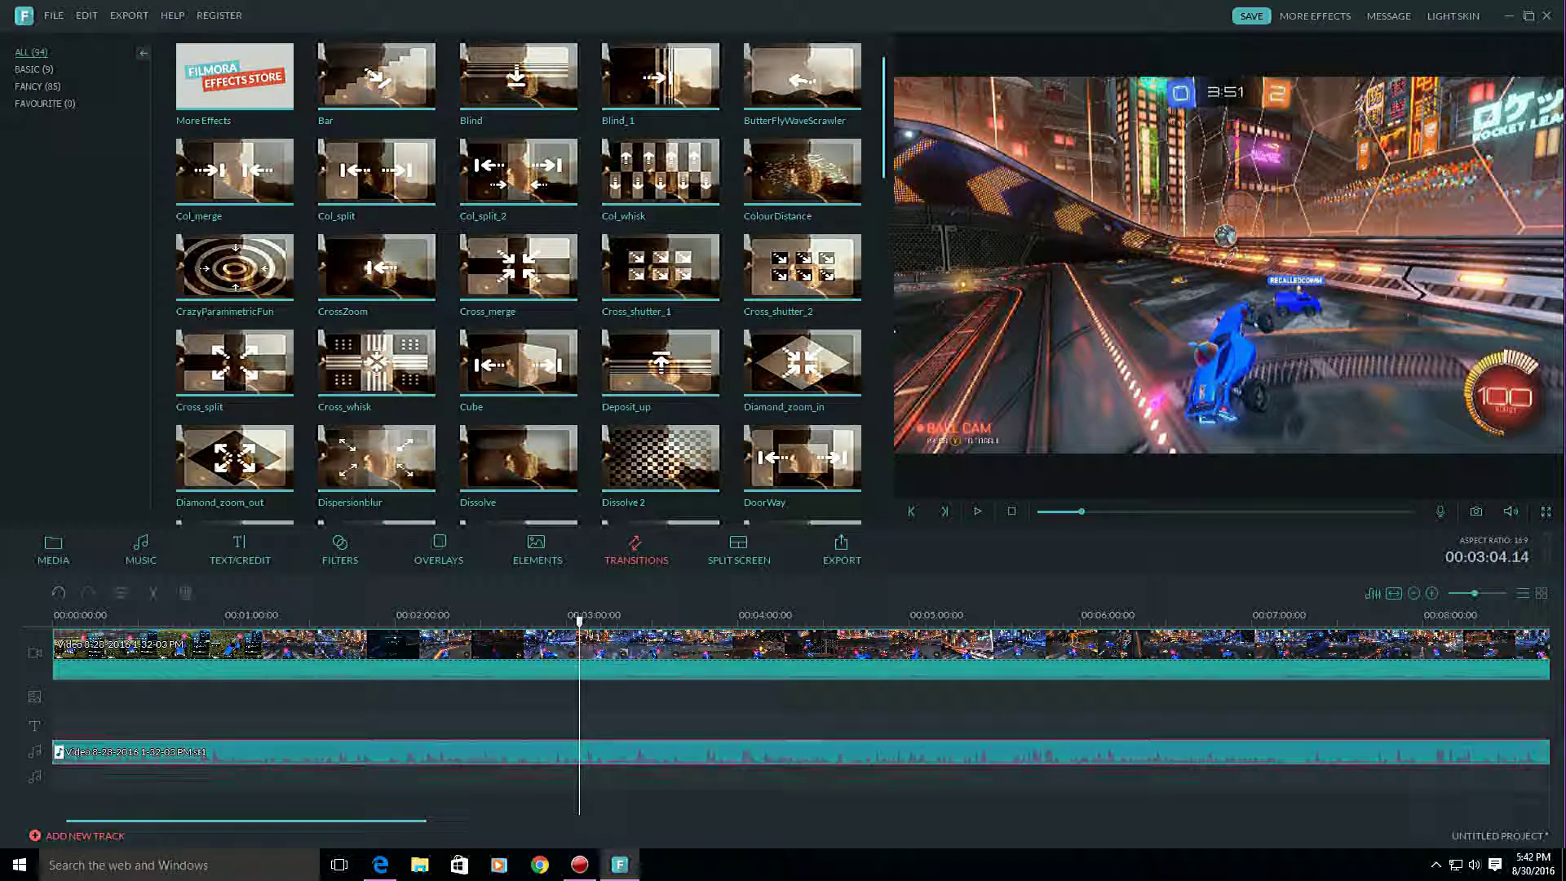
right_click(755, 745)
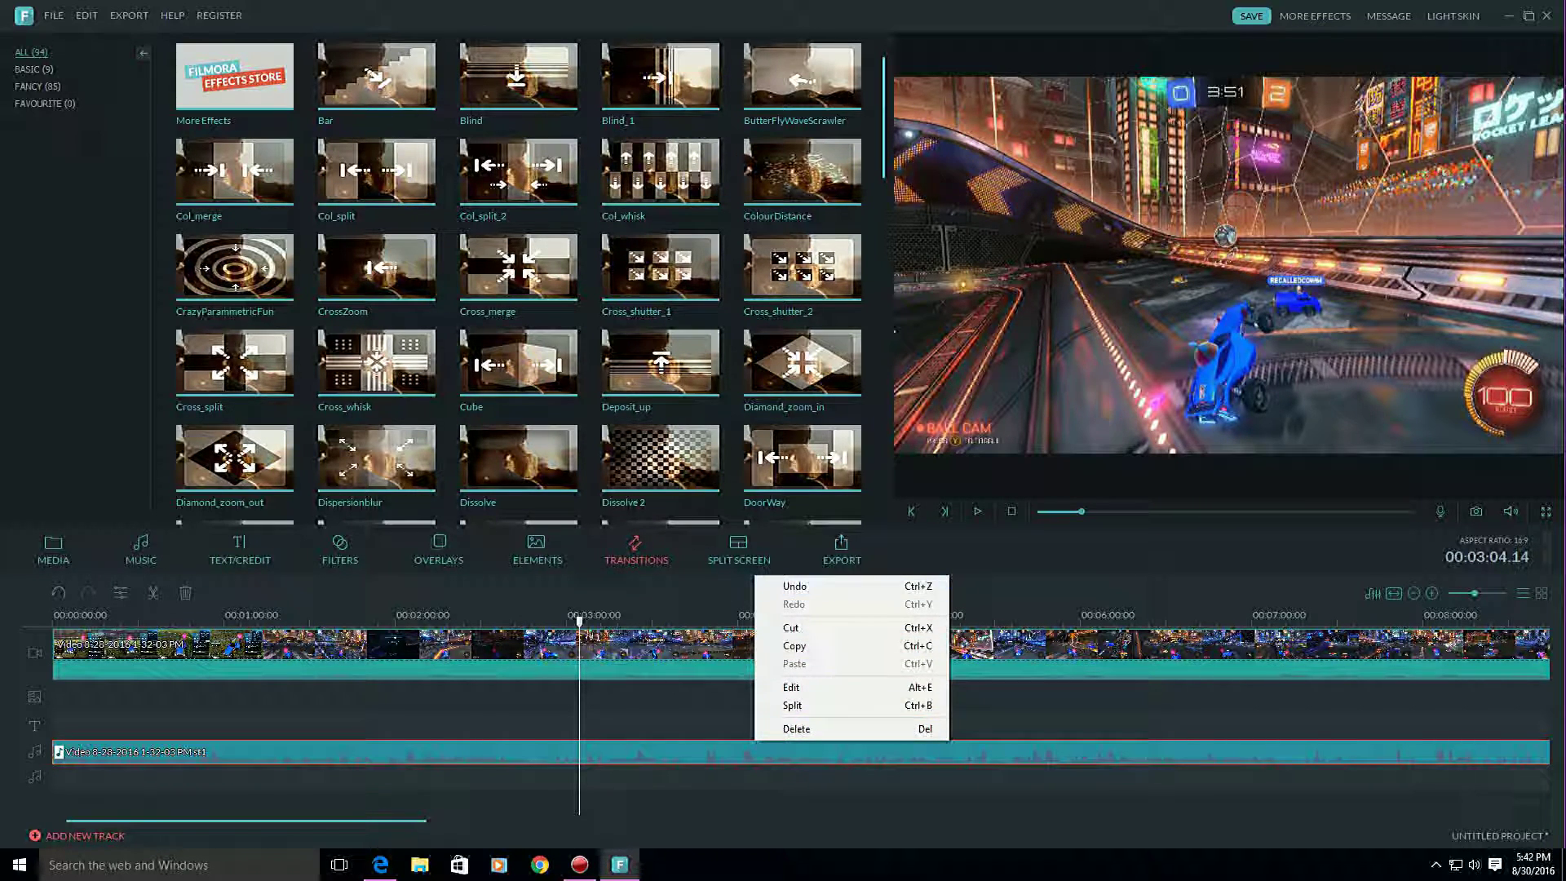
click(724, 706)
click(721, 667)
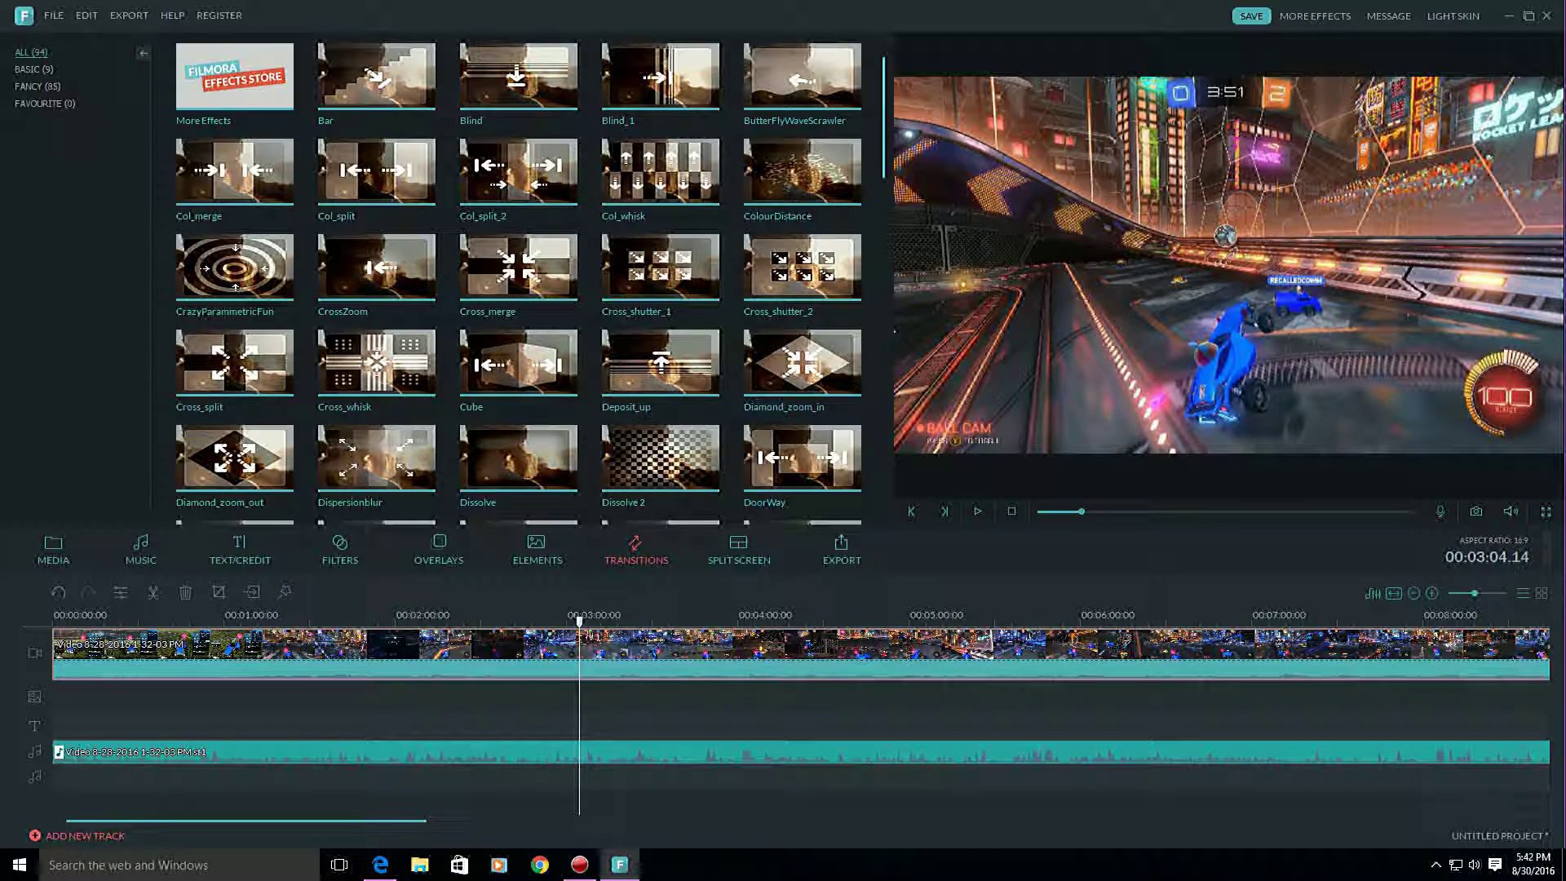
Set the gameplay clip's speed to 3.00X and play back the sped-up footage.
right_click(675, 657)
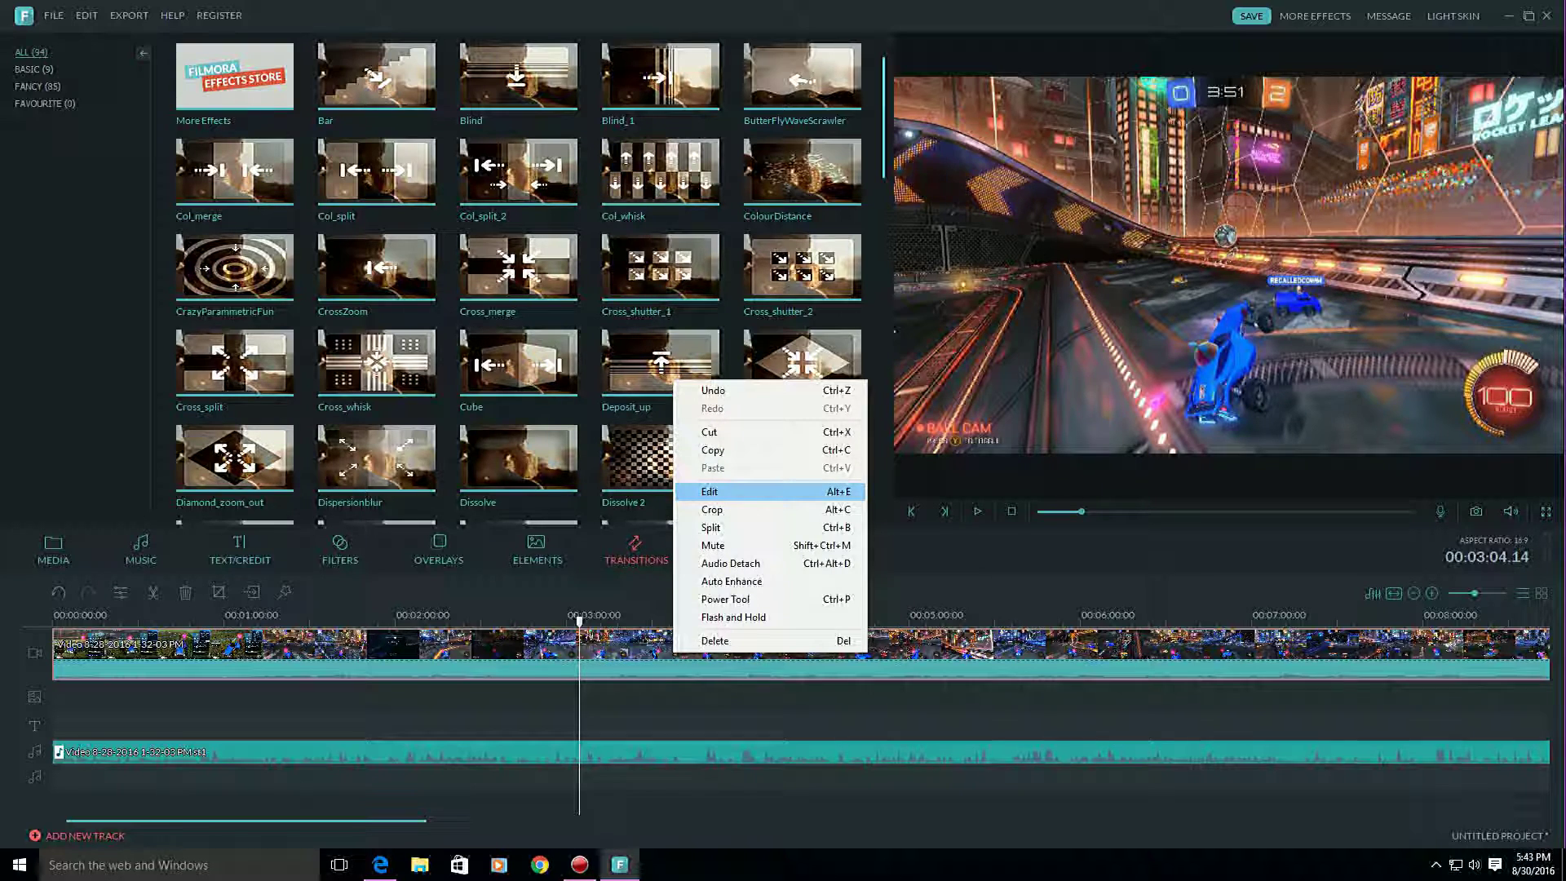
click(718, 490)
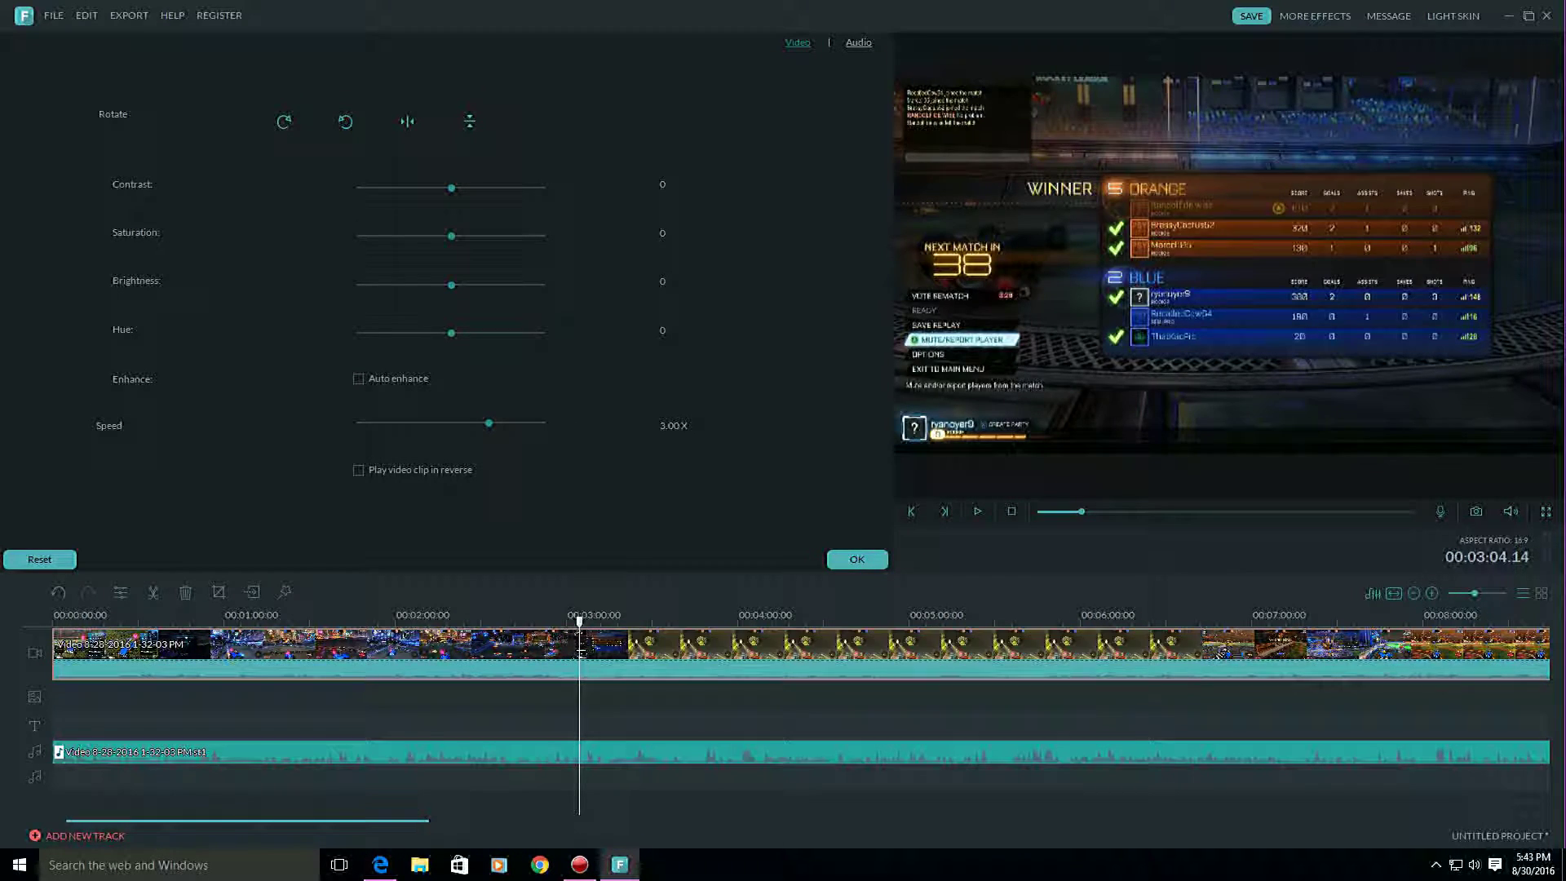
click(856, 559)
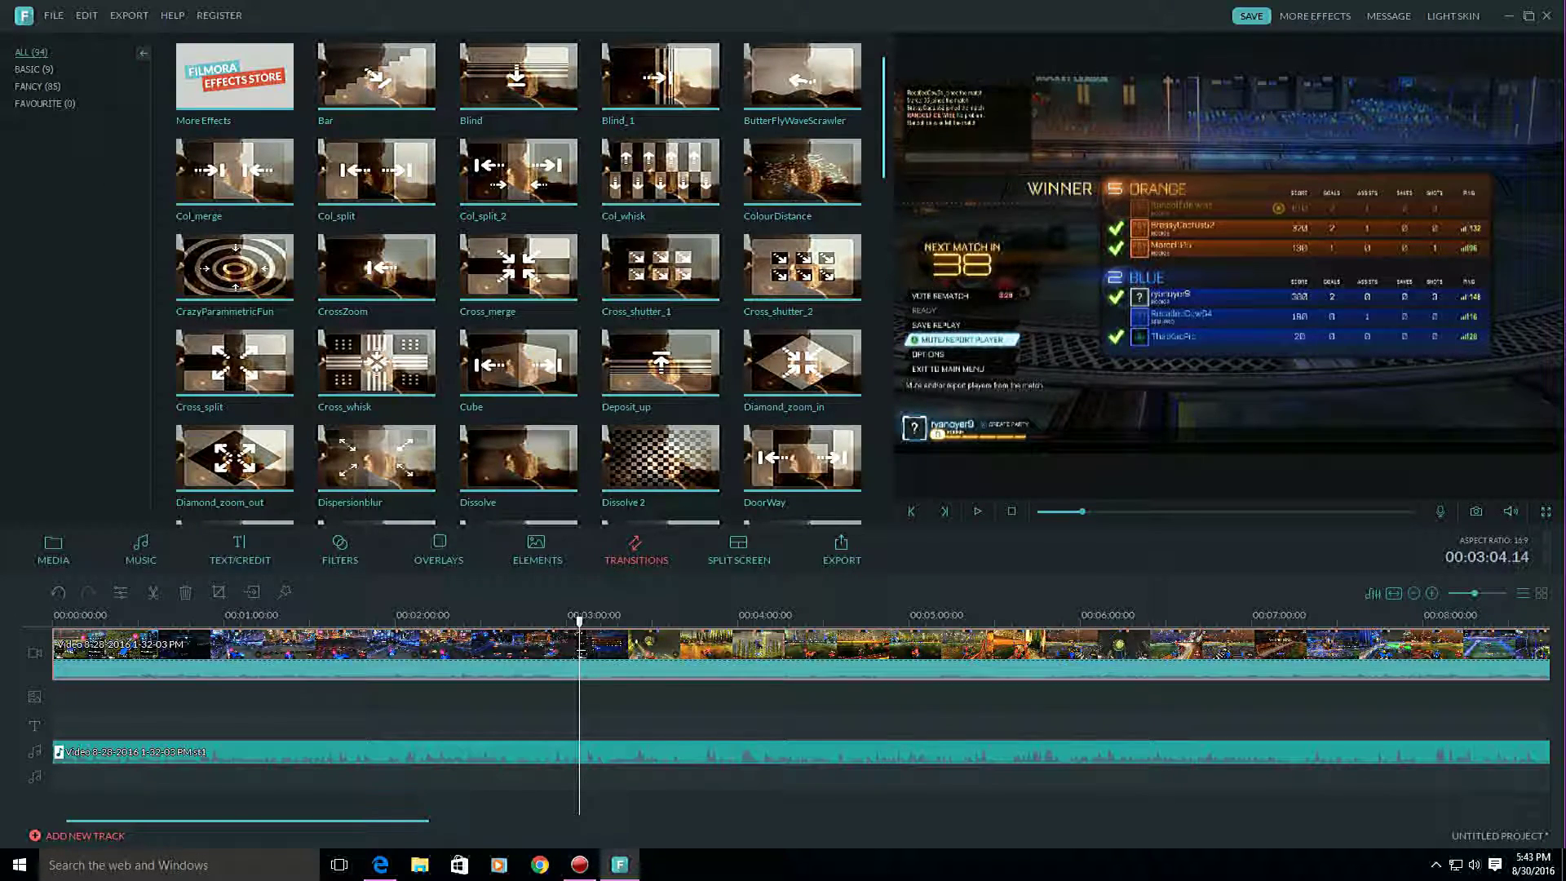
click(977, 511)
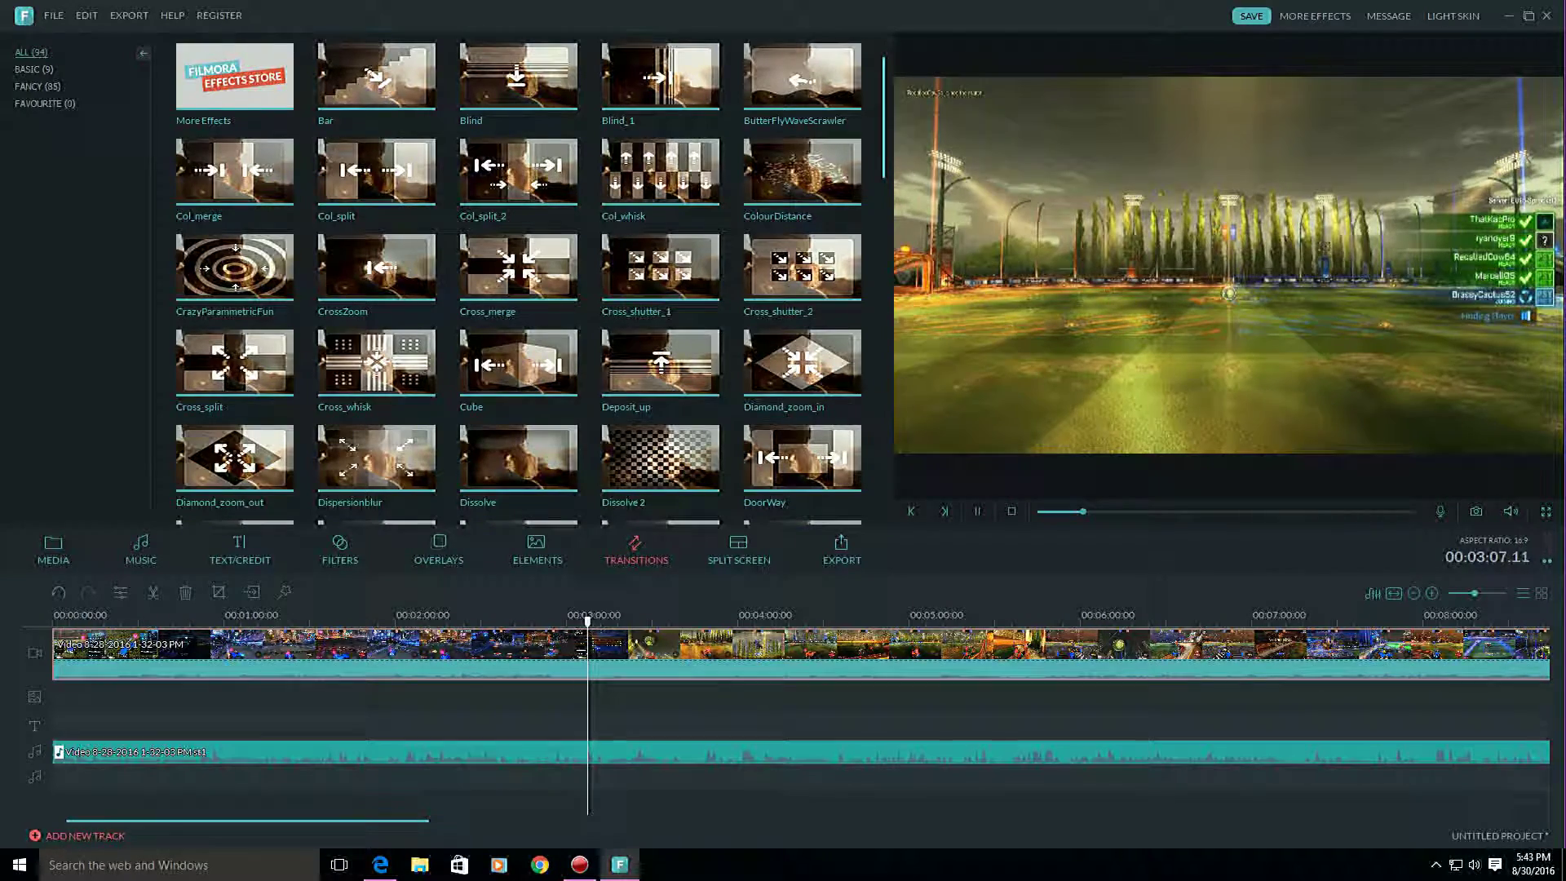
key(space)
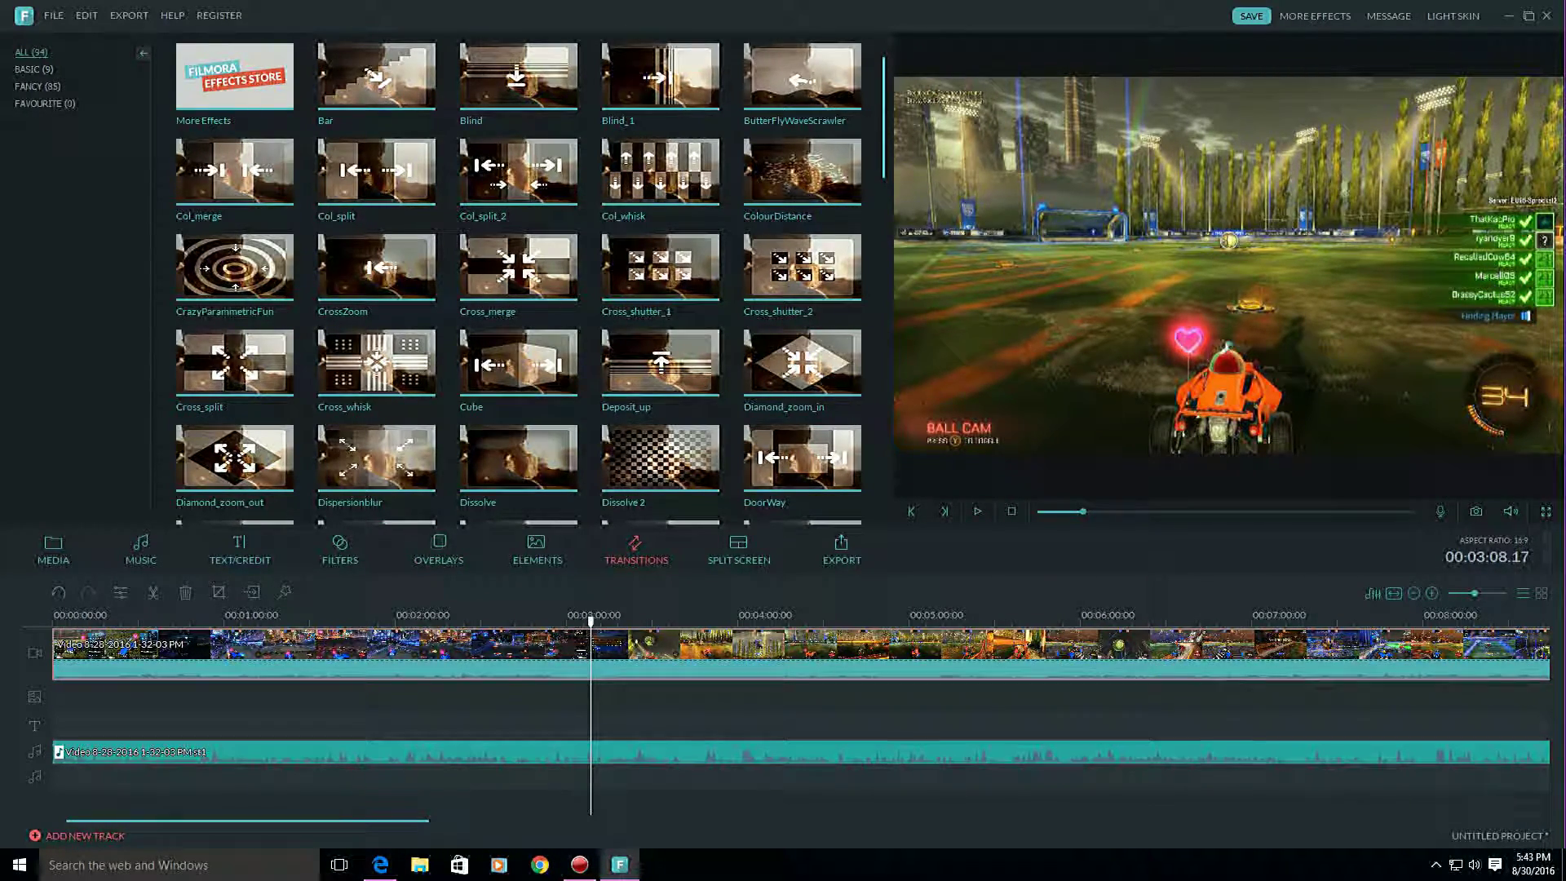
Restore the gameplay clip's speed to 1.00X.
right_click(583, 657)
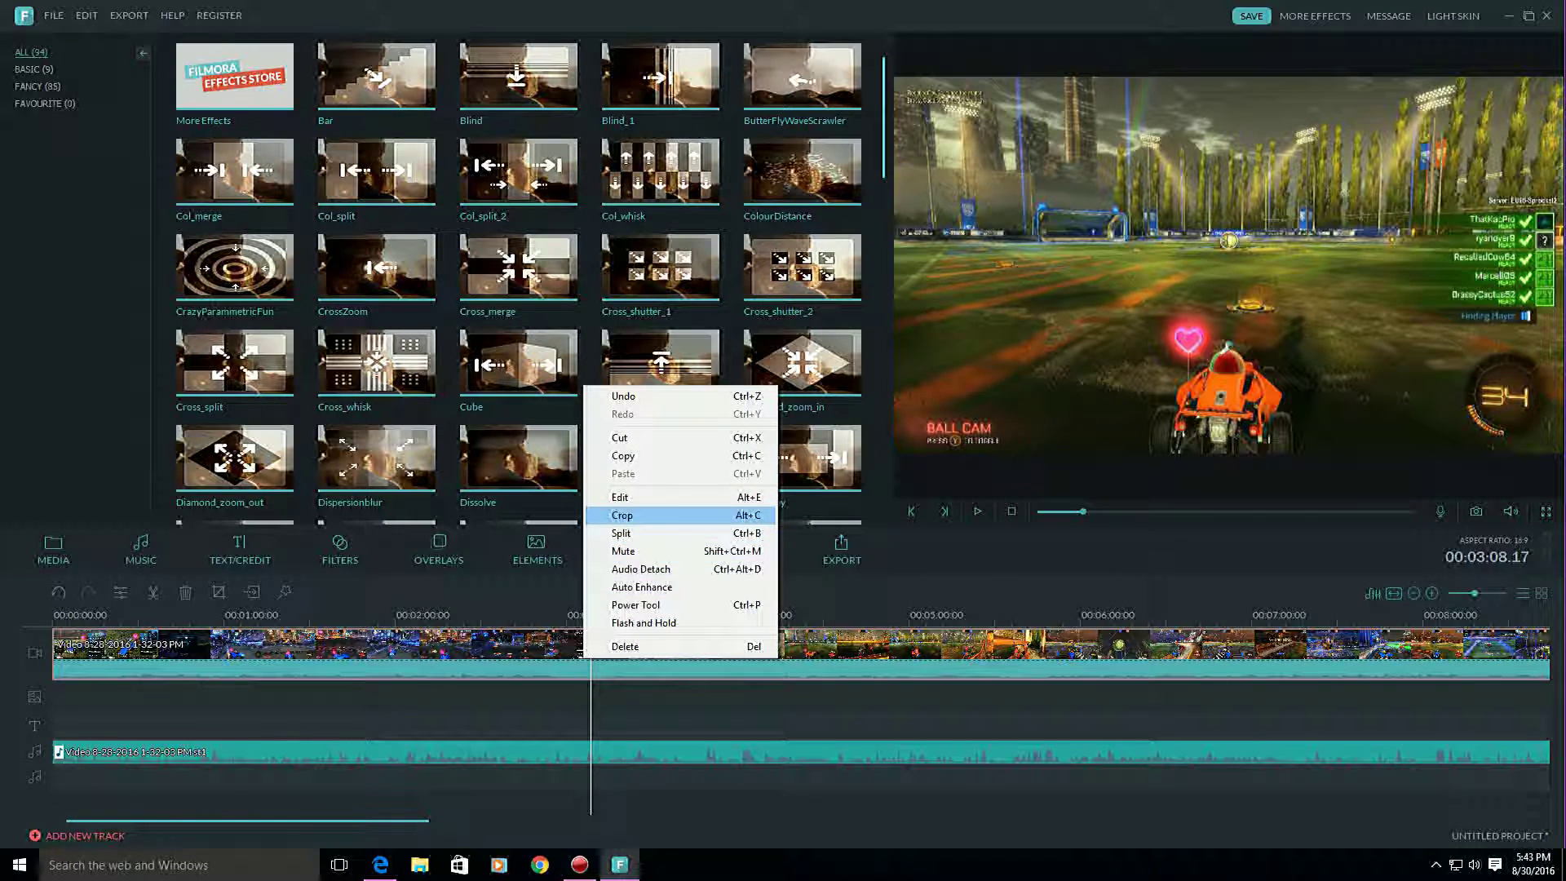
click(620, 496)
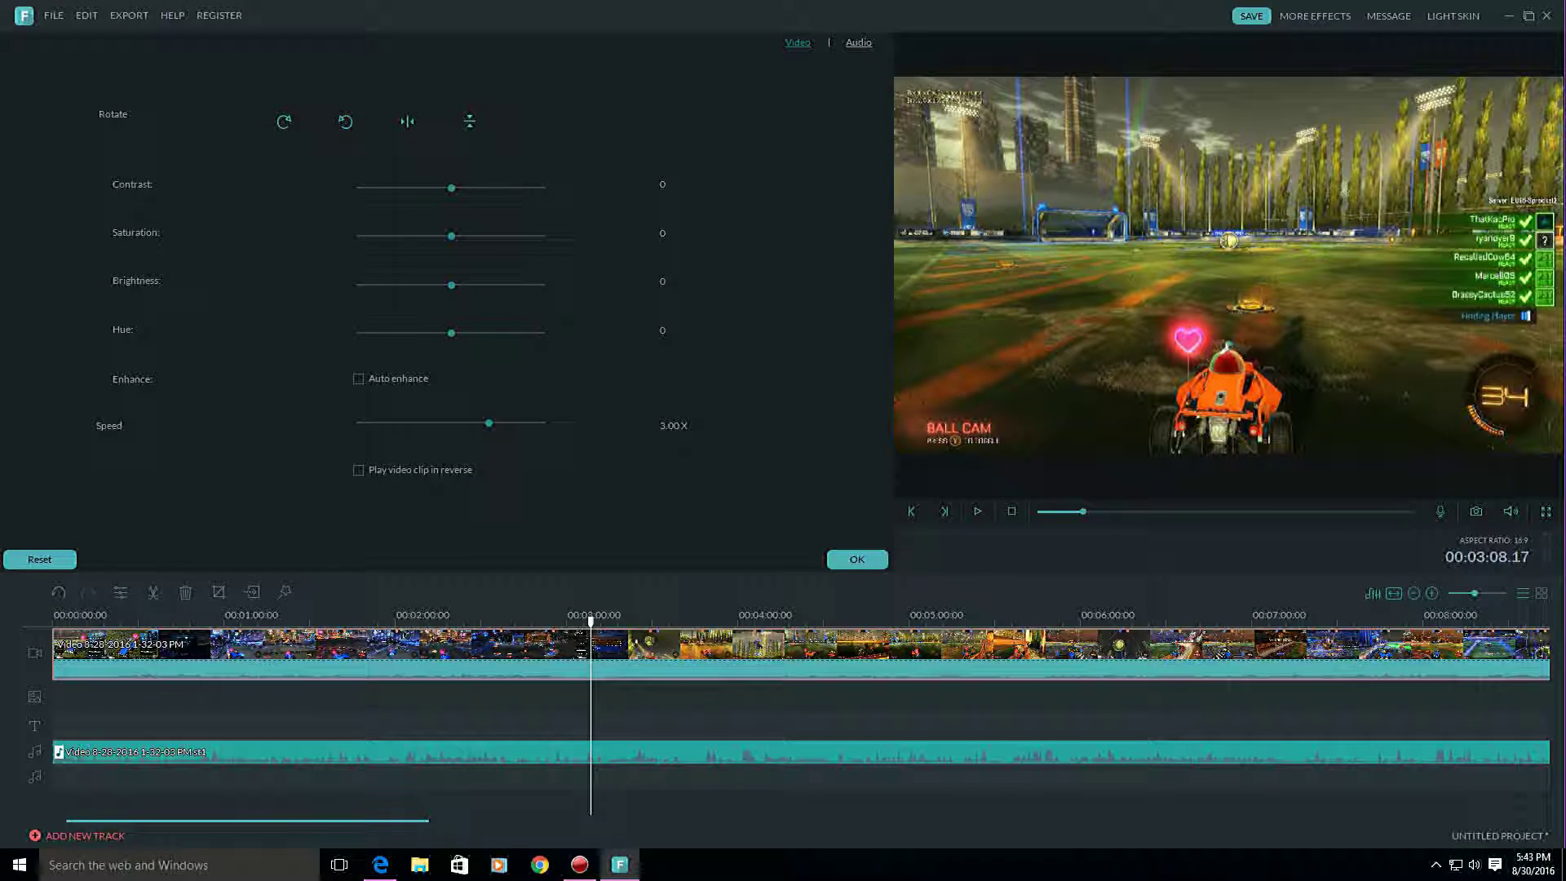
drag(488, 423, 471, 423)
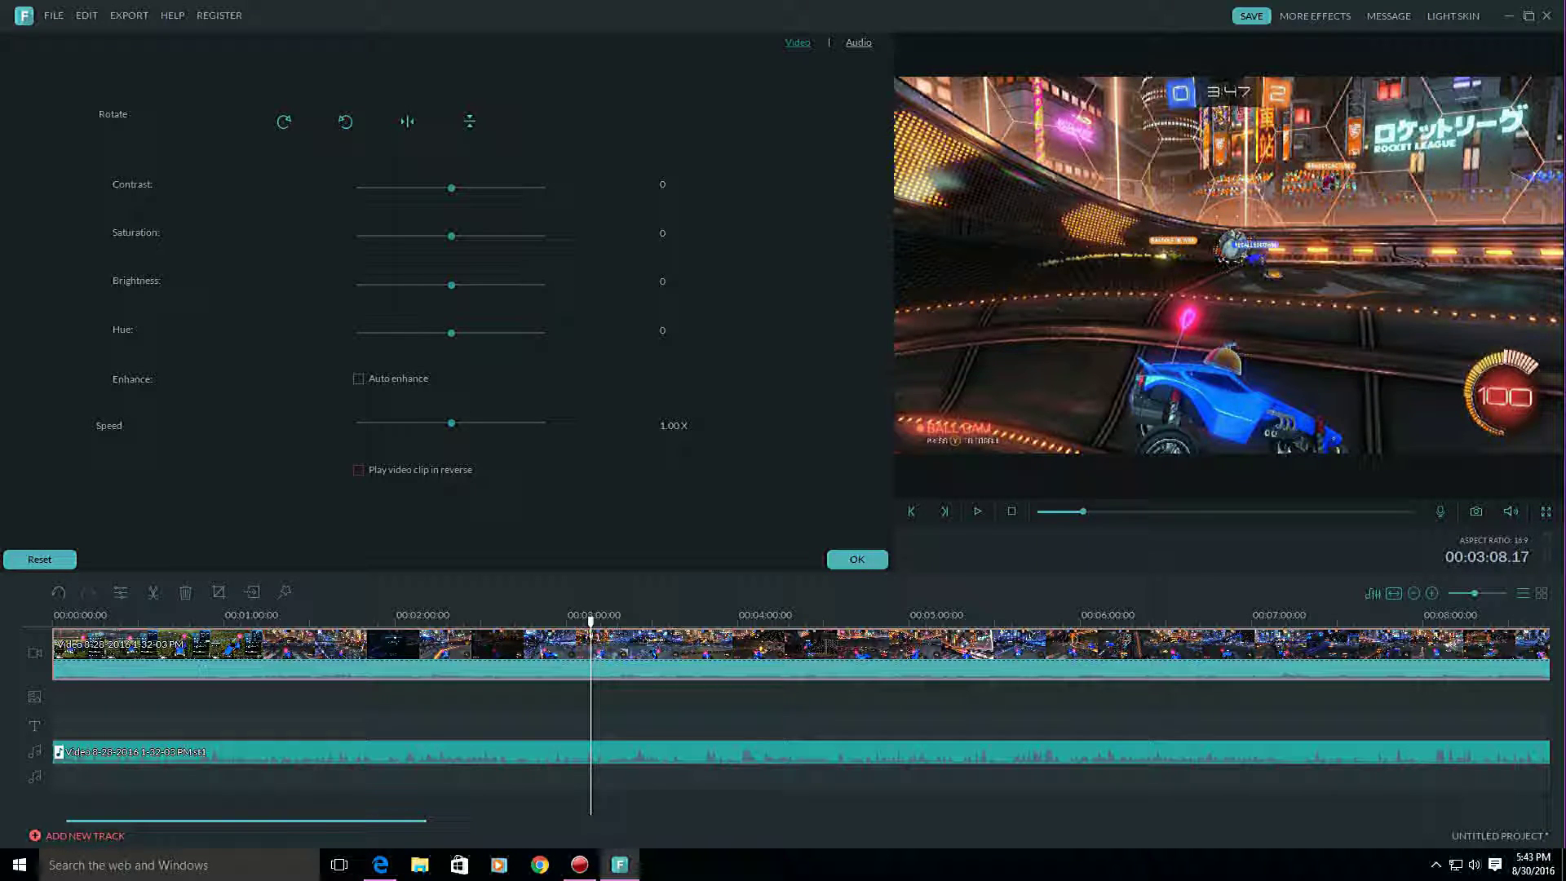
click(856, 559)
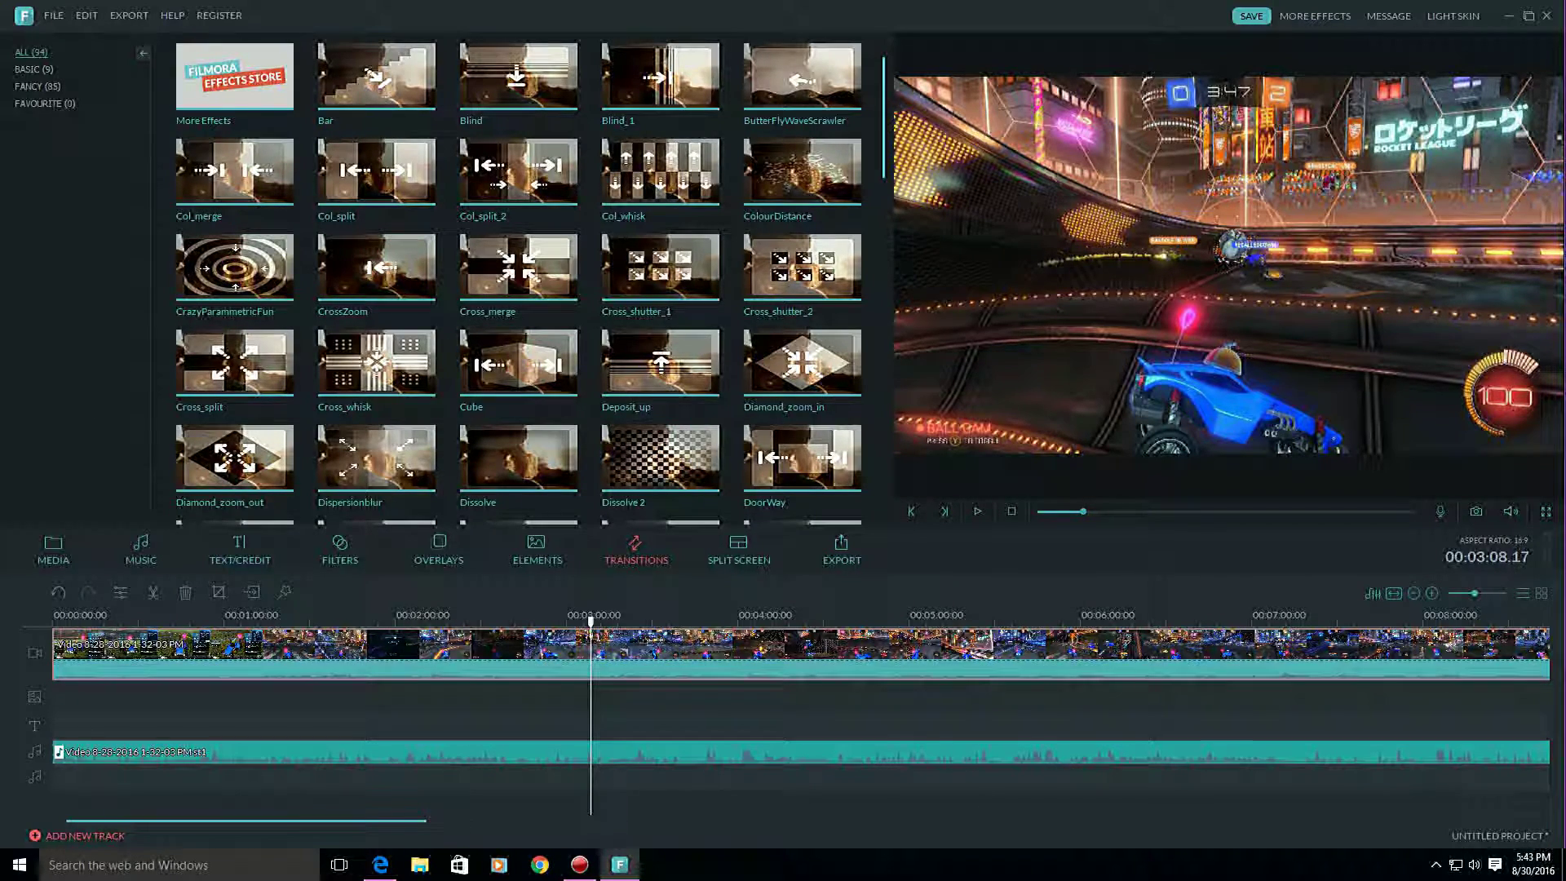
Listen to the gameplay clip with its audio settings open and set its volume to 90.
right_click(586, 644)
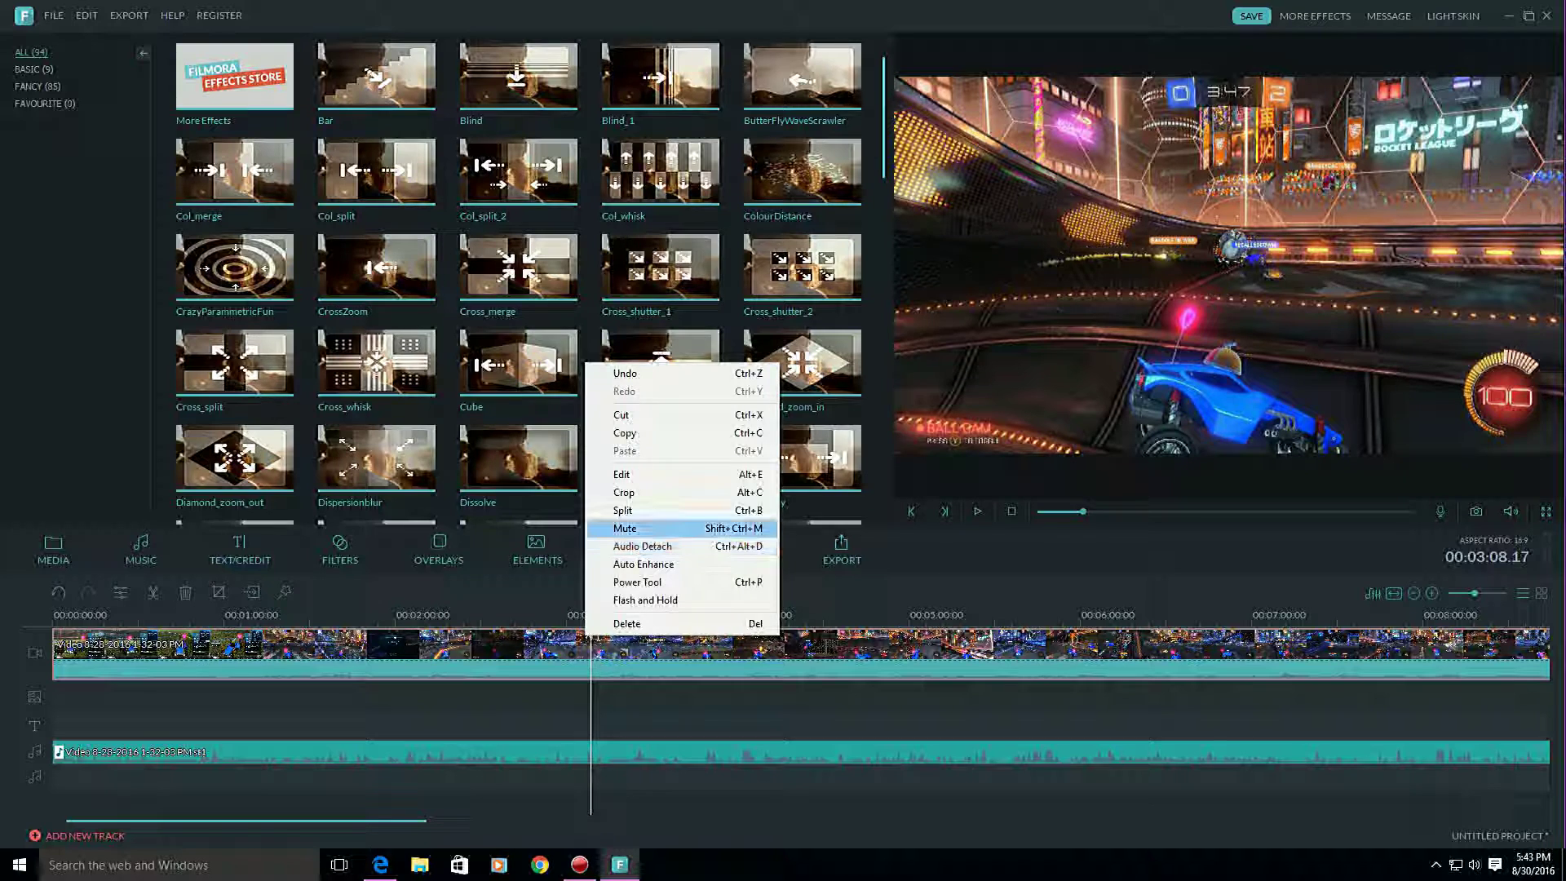
click(623, 475)
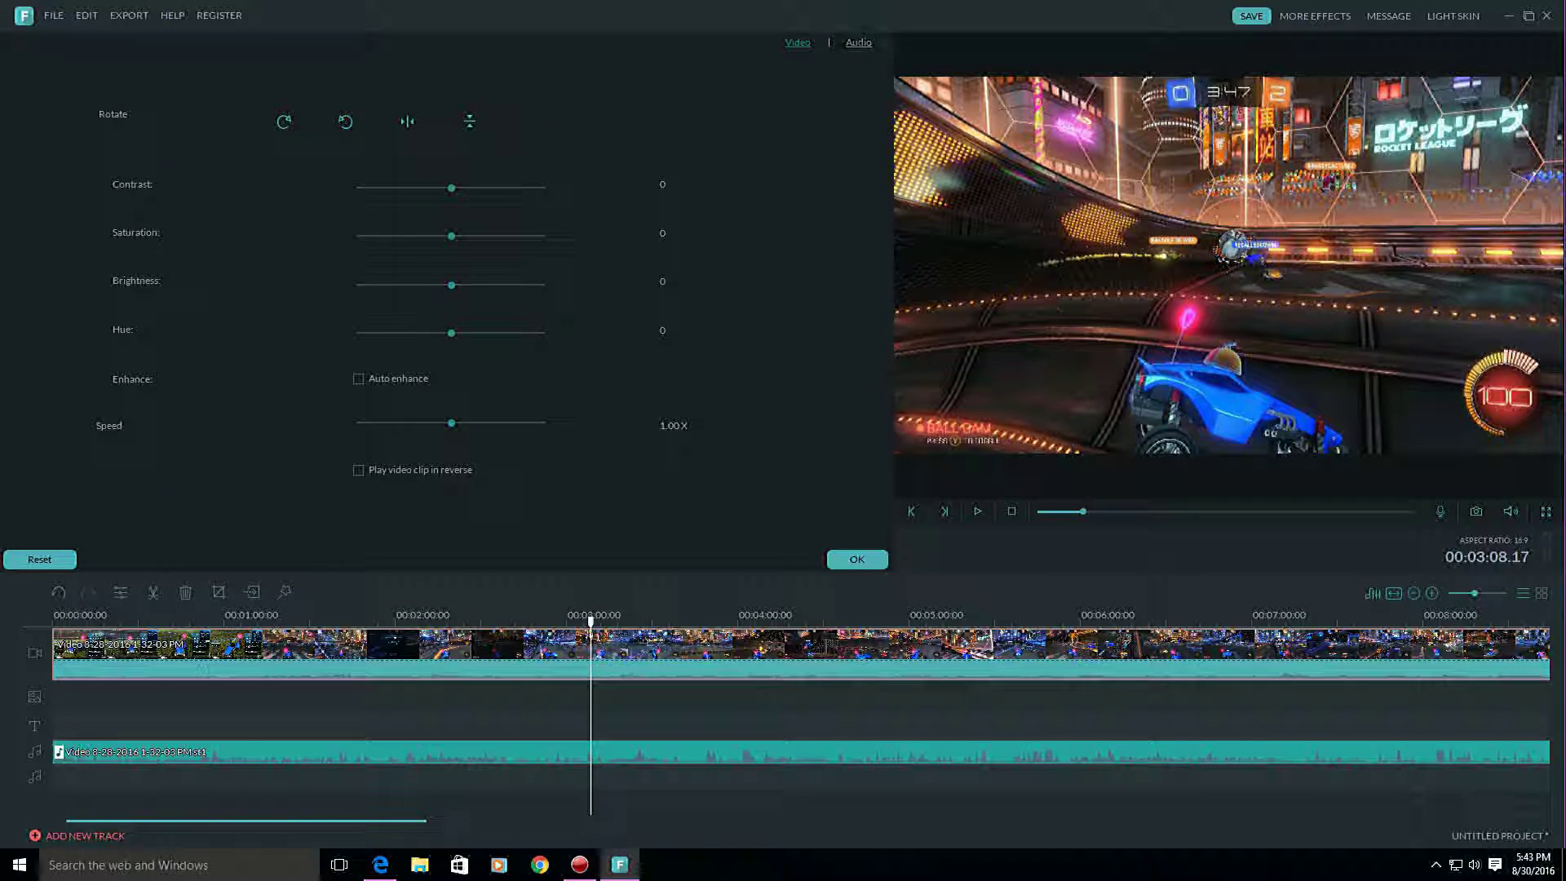
click(858, 42)
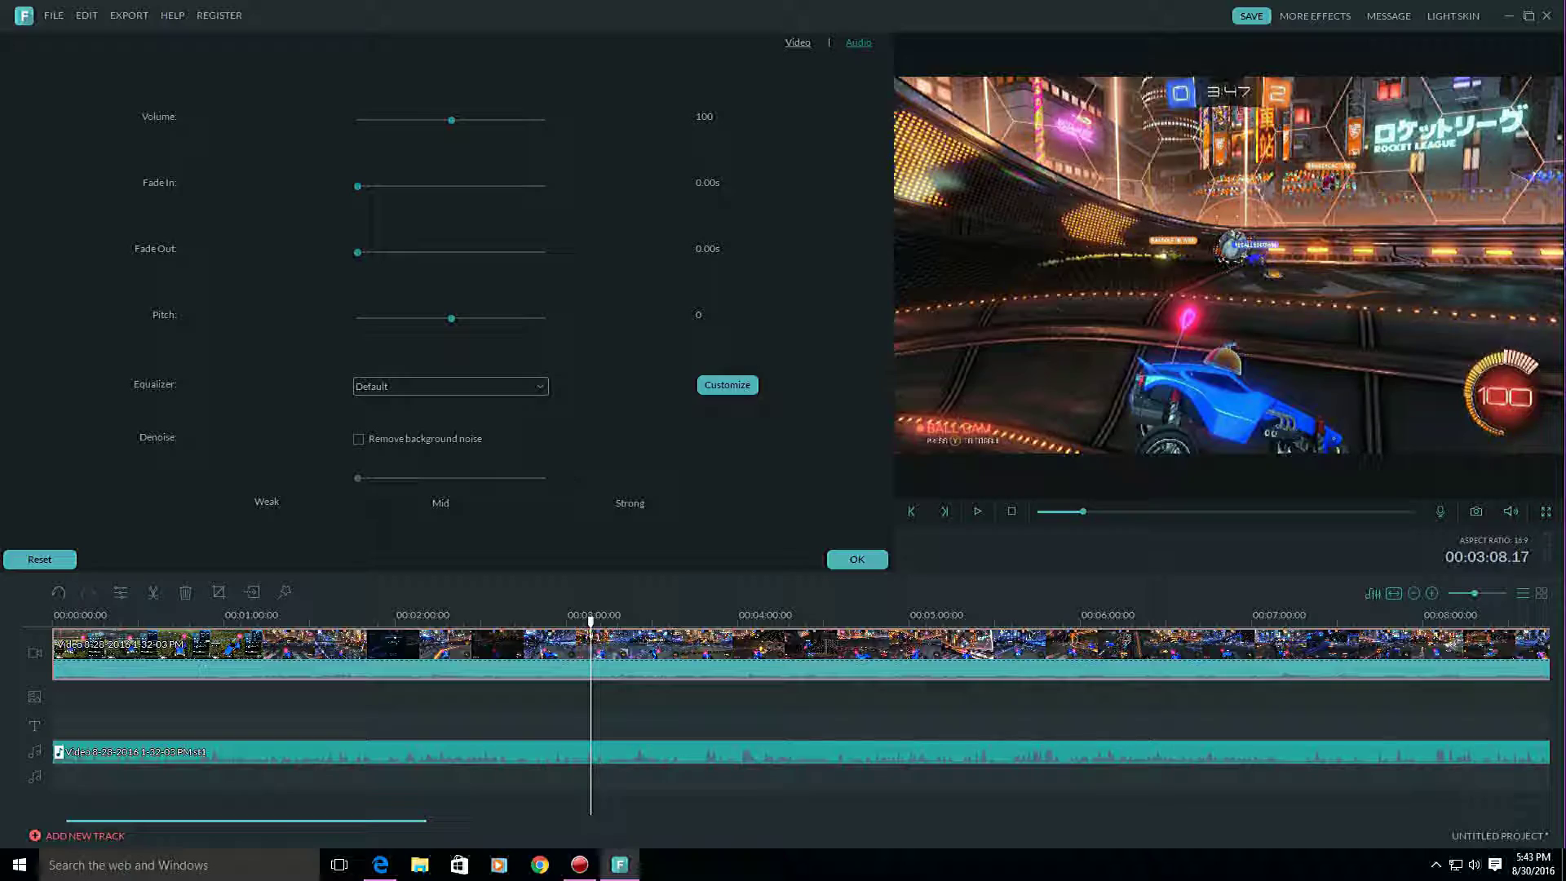
key(space)
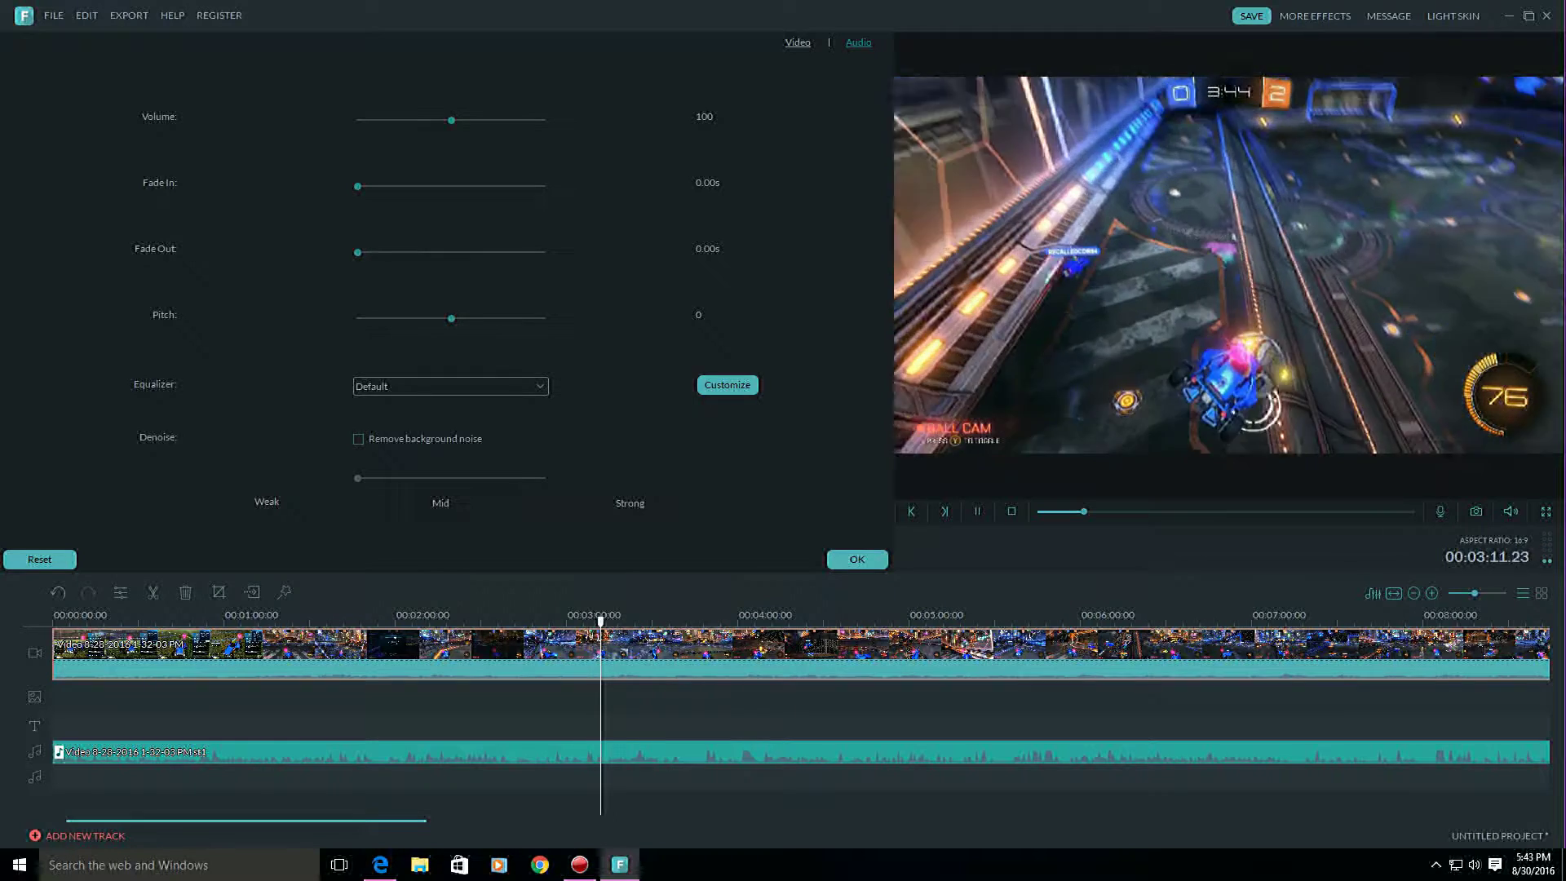
key(space)
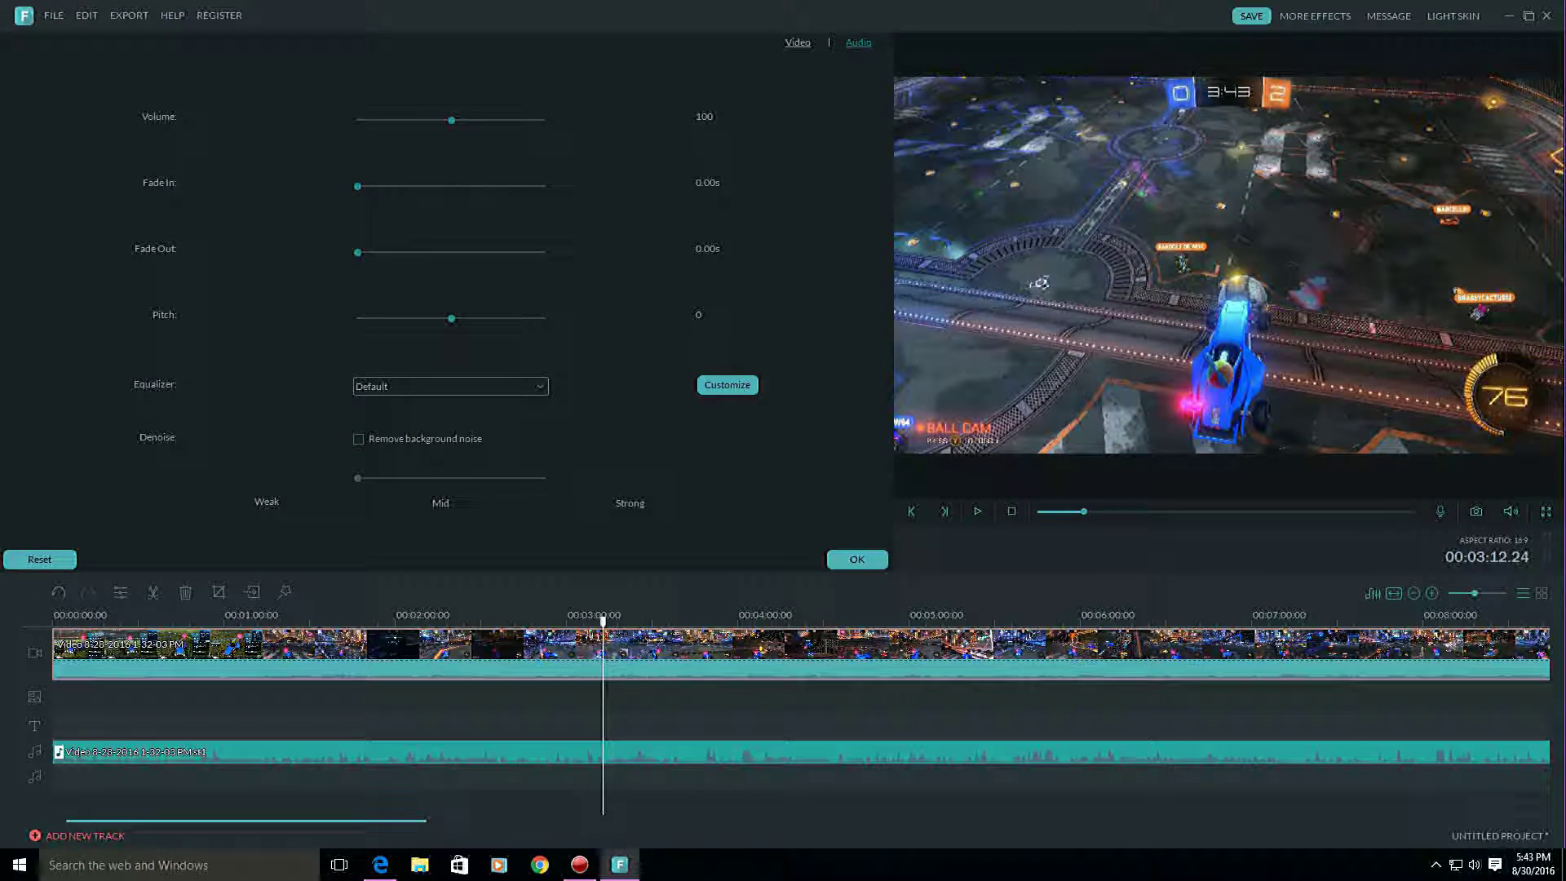
mouse_move(445, 120)
mouse_down()
mouse_move(428, 120)
mouse_move(442, 119)
mouse_up()
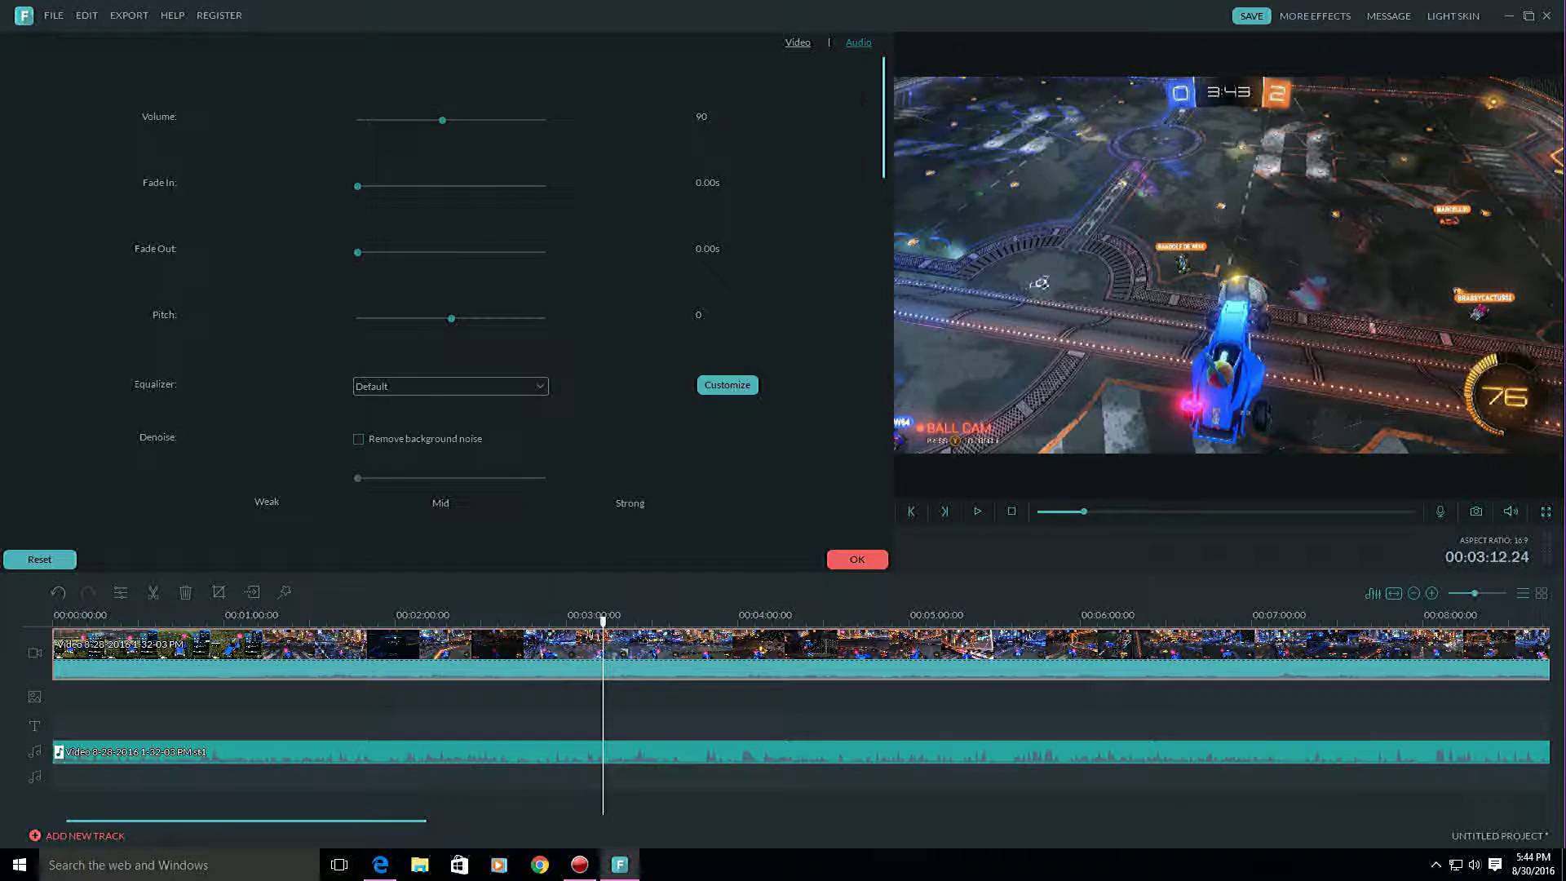
click(856, 558)
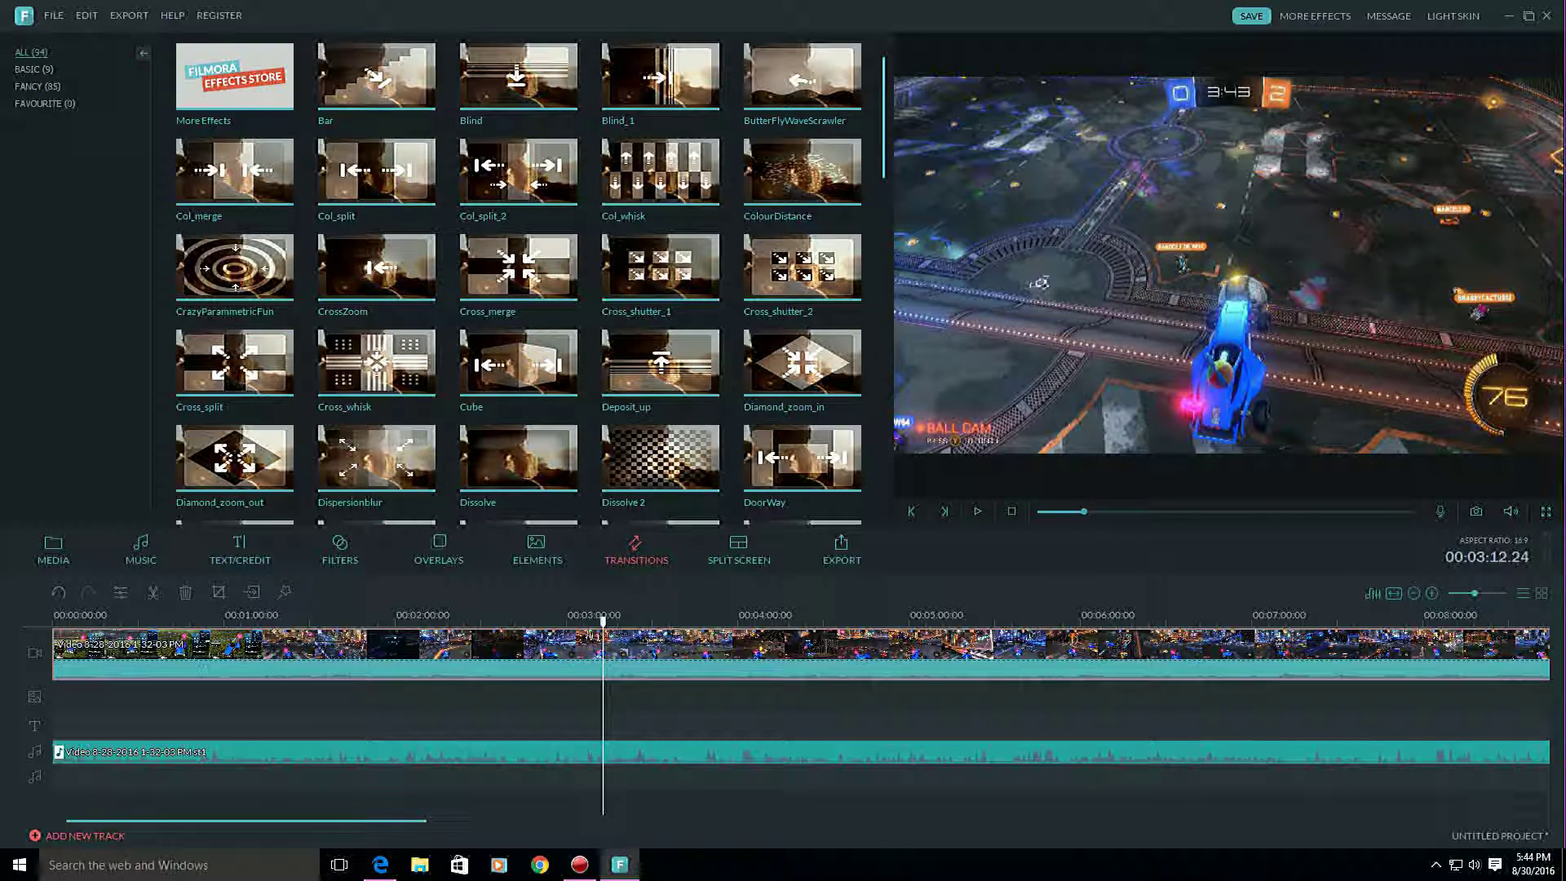
Split the gameplay clip partway through the match and delete the section before the cut.
click(53, 550)
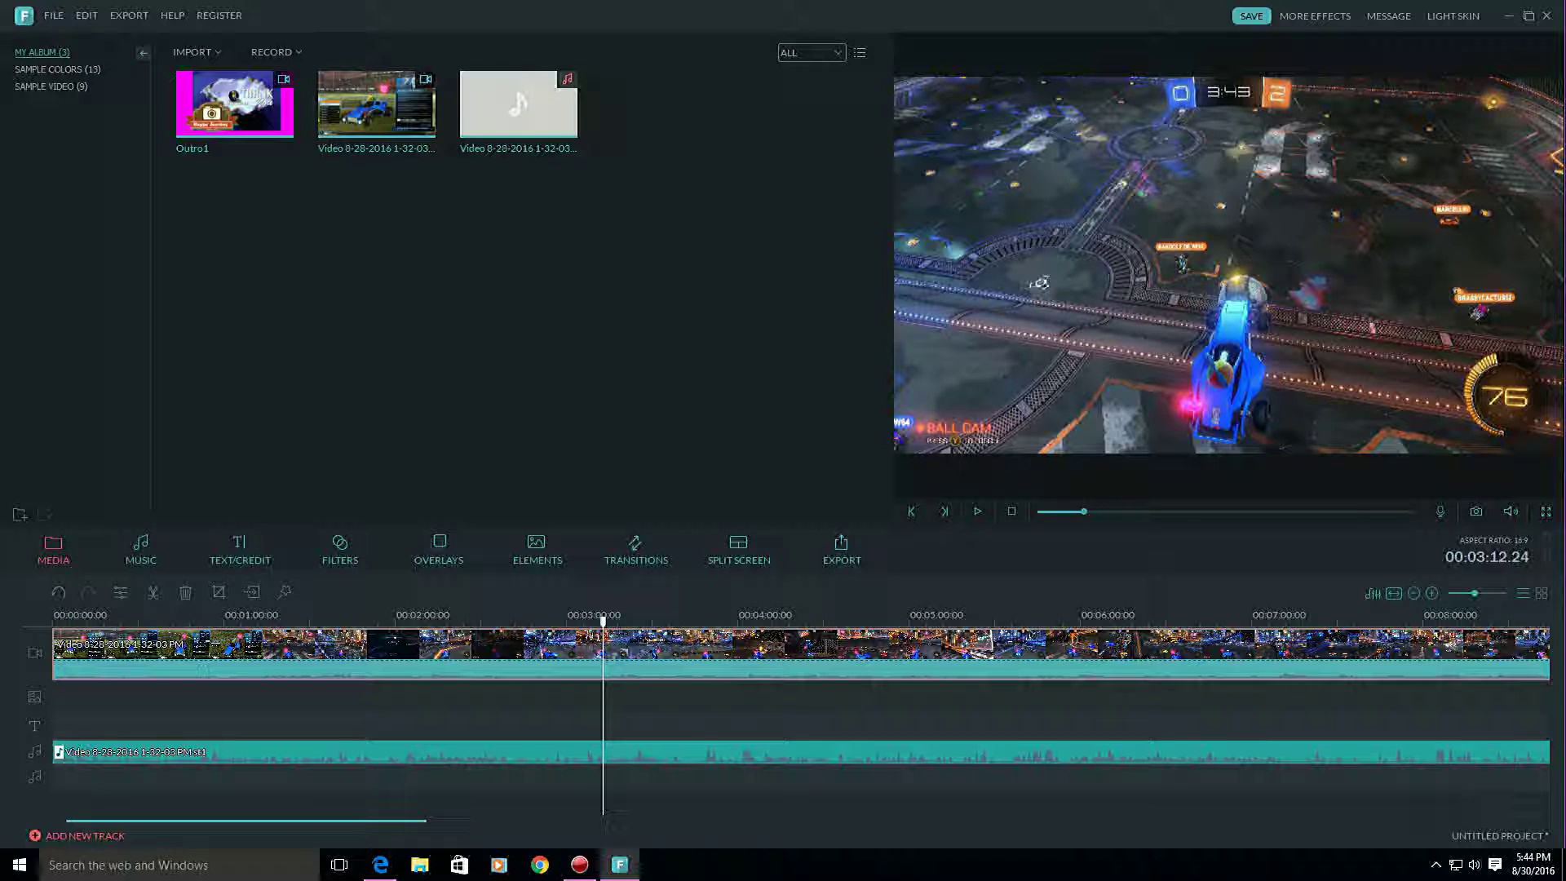
key(Home)
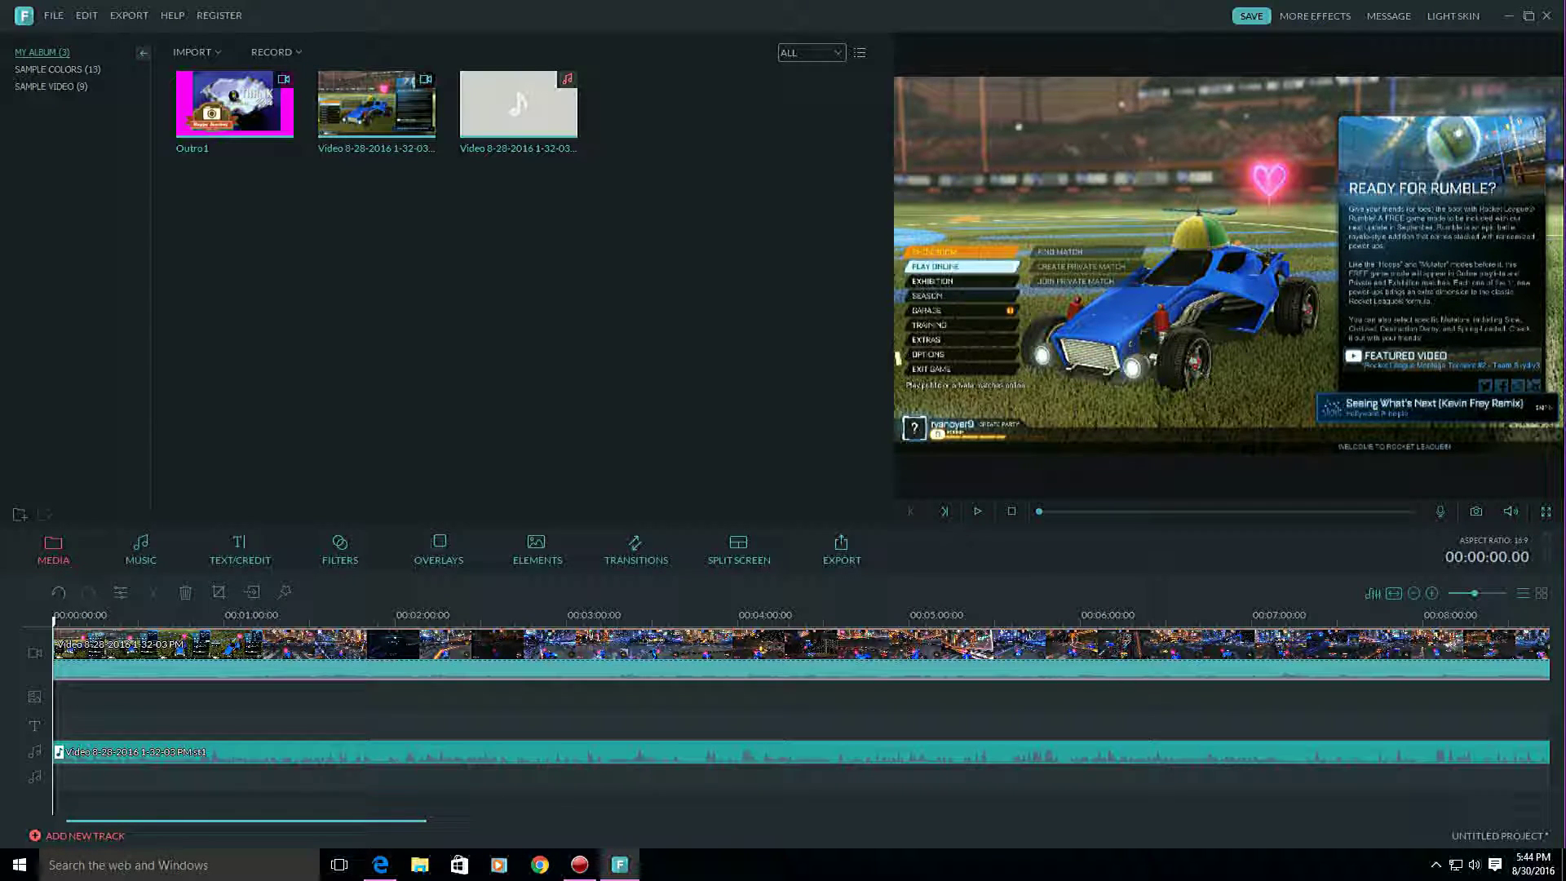
drag(53, 622, 941, 621)
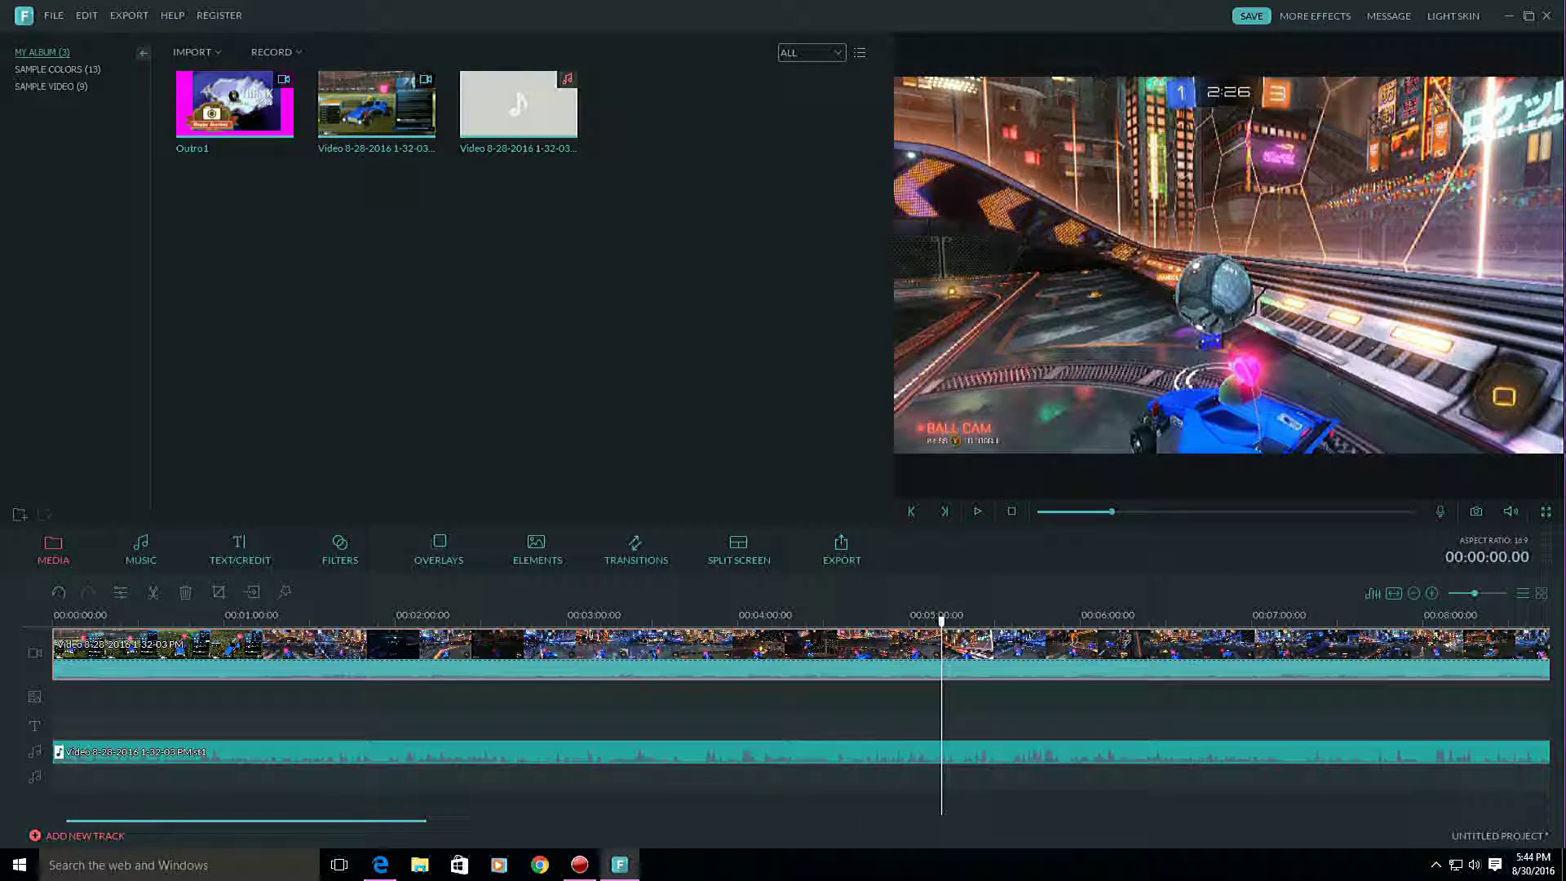
key(ctrl+b)
key(Delete)
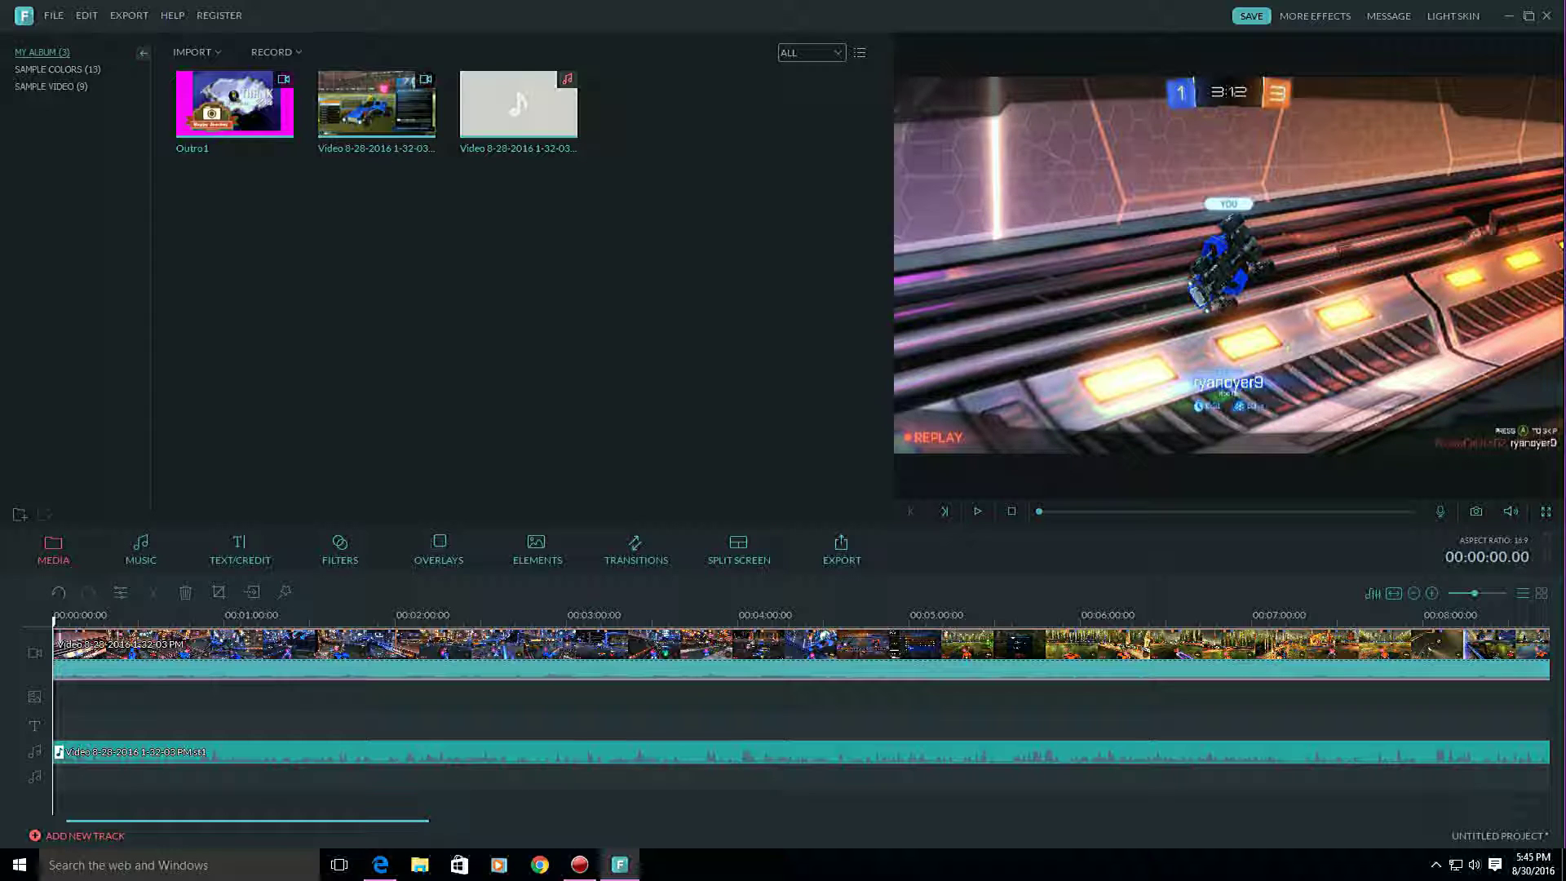
Split the gameplay clip at 00:07:36.16 and open the transitions library.
drag(54, 621, 1354, 621)
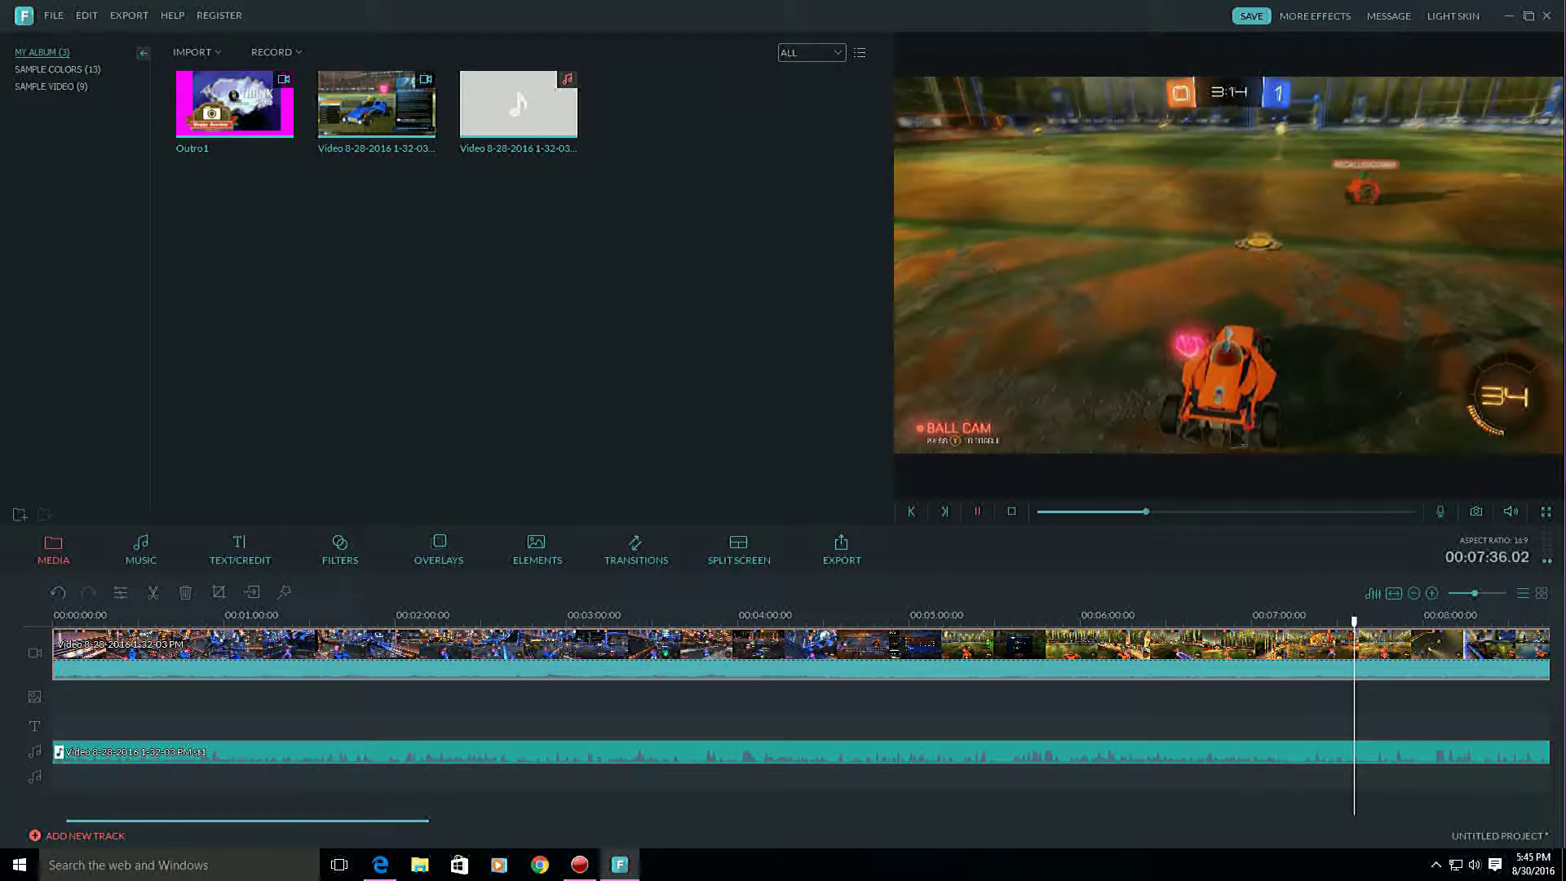
right_click(1343, 636)
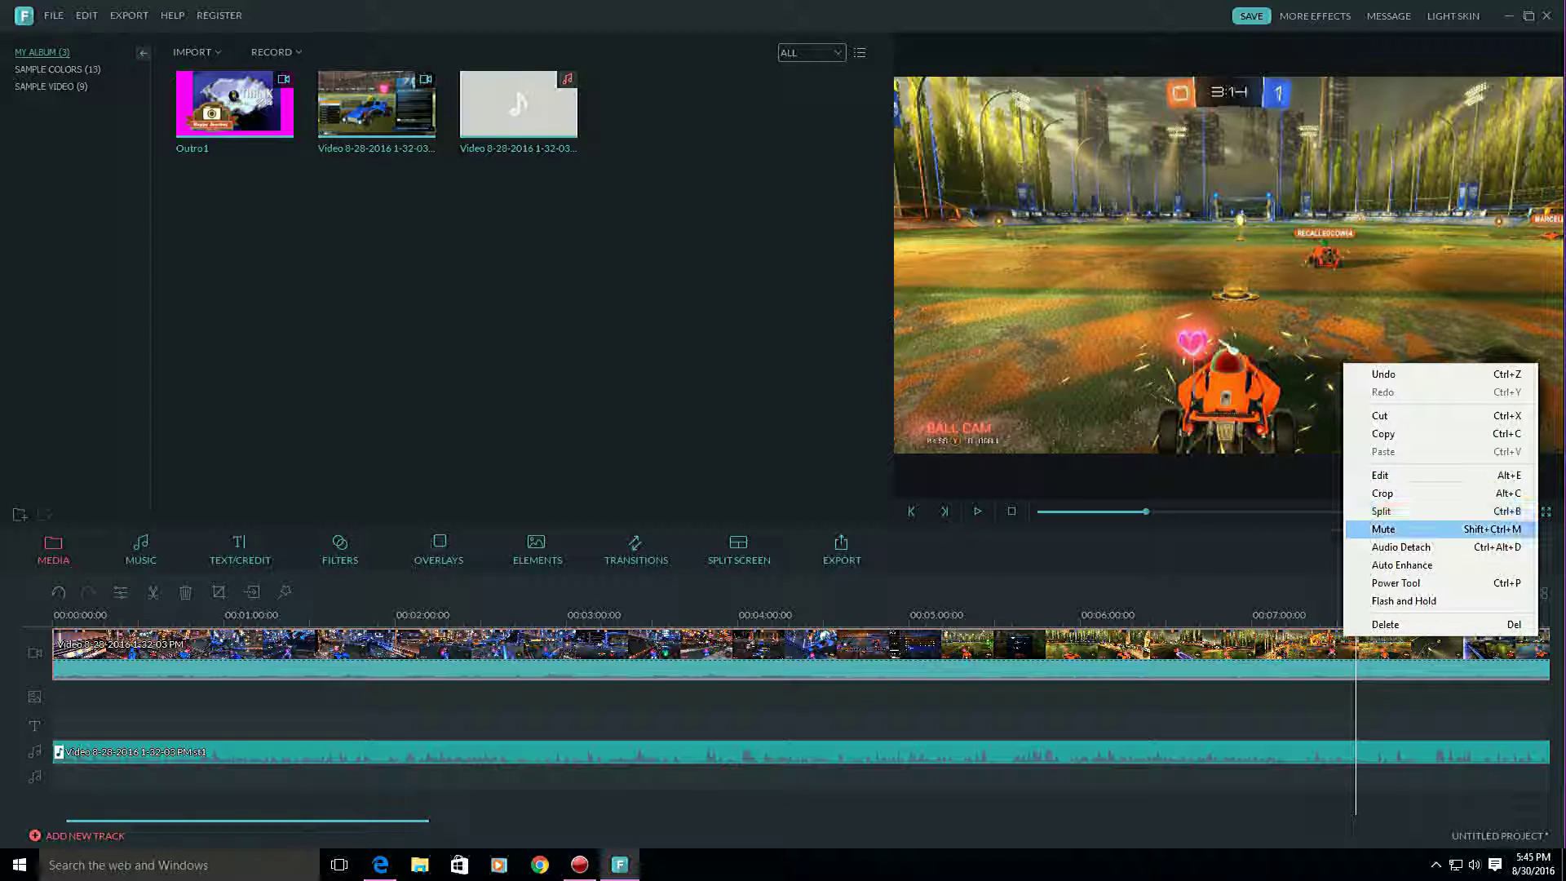
click(1386, 512)
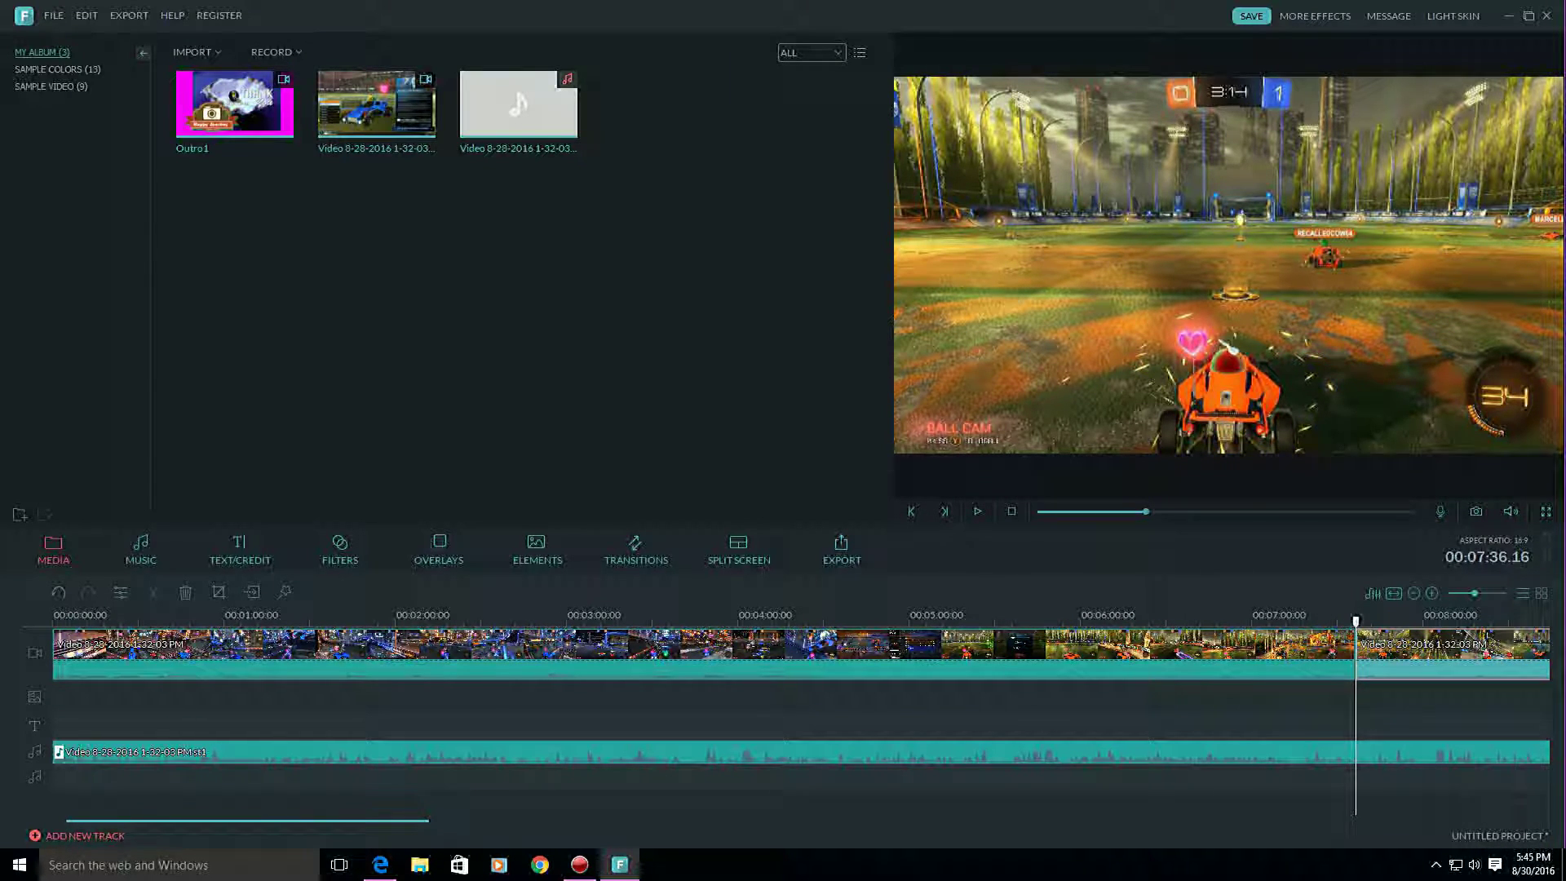
click(635, 548)
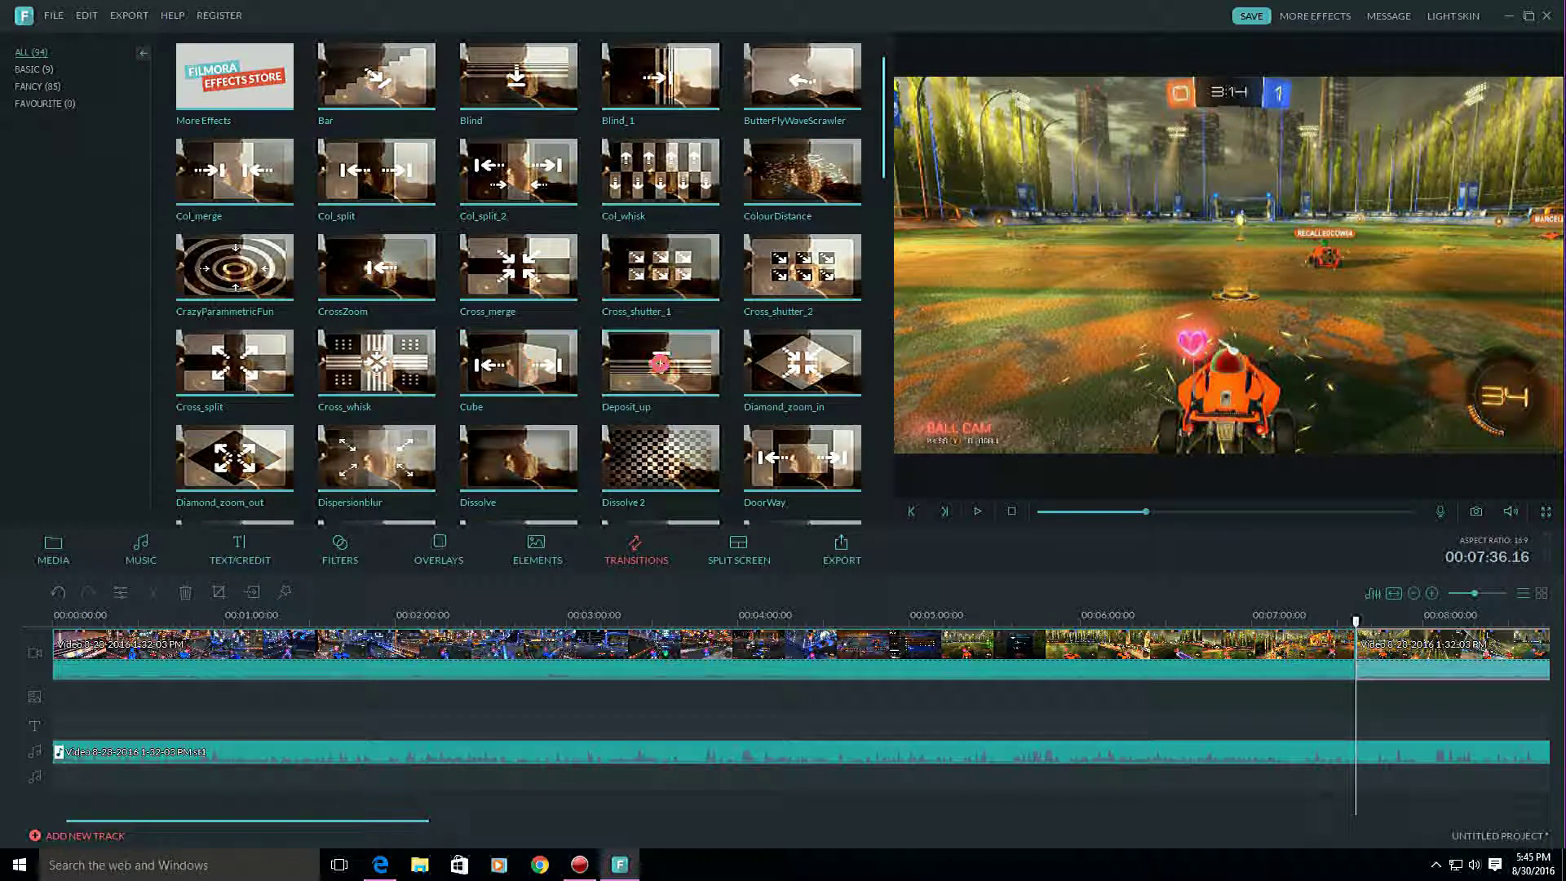
Browse the transitions library, play the join between the gameplay and the outro, and return the playhead to 00:07:36.16.
scroll(802, 173, down, 5)
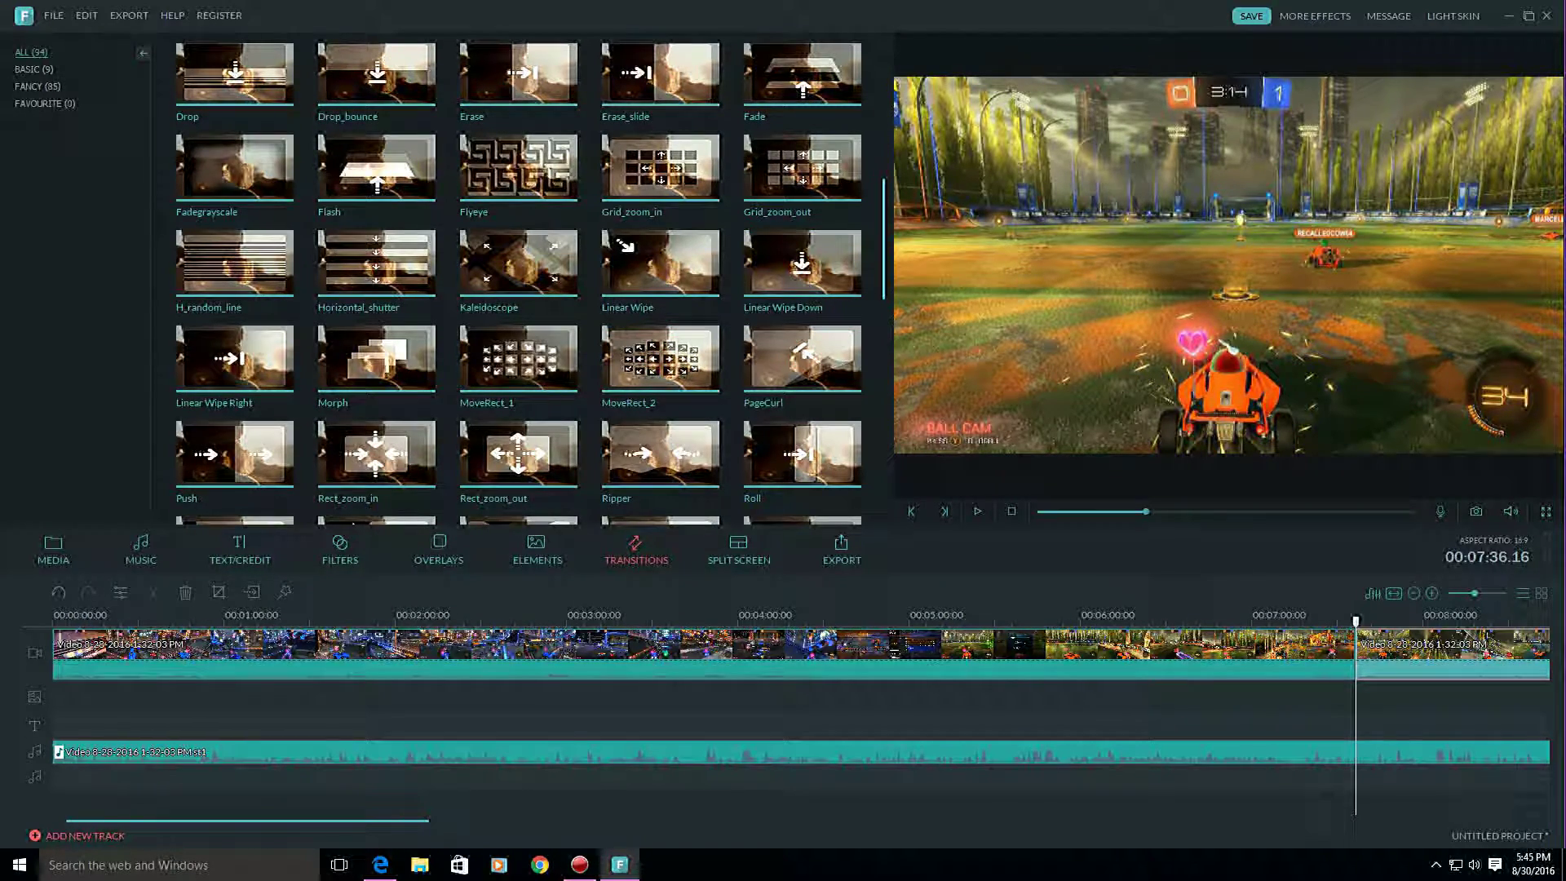
scroll(802, 171, up, 4)
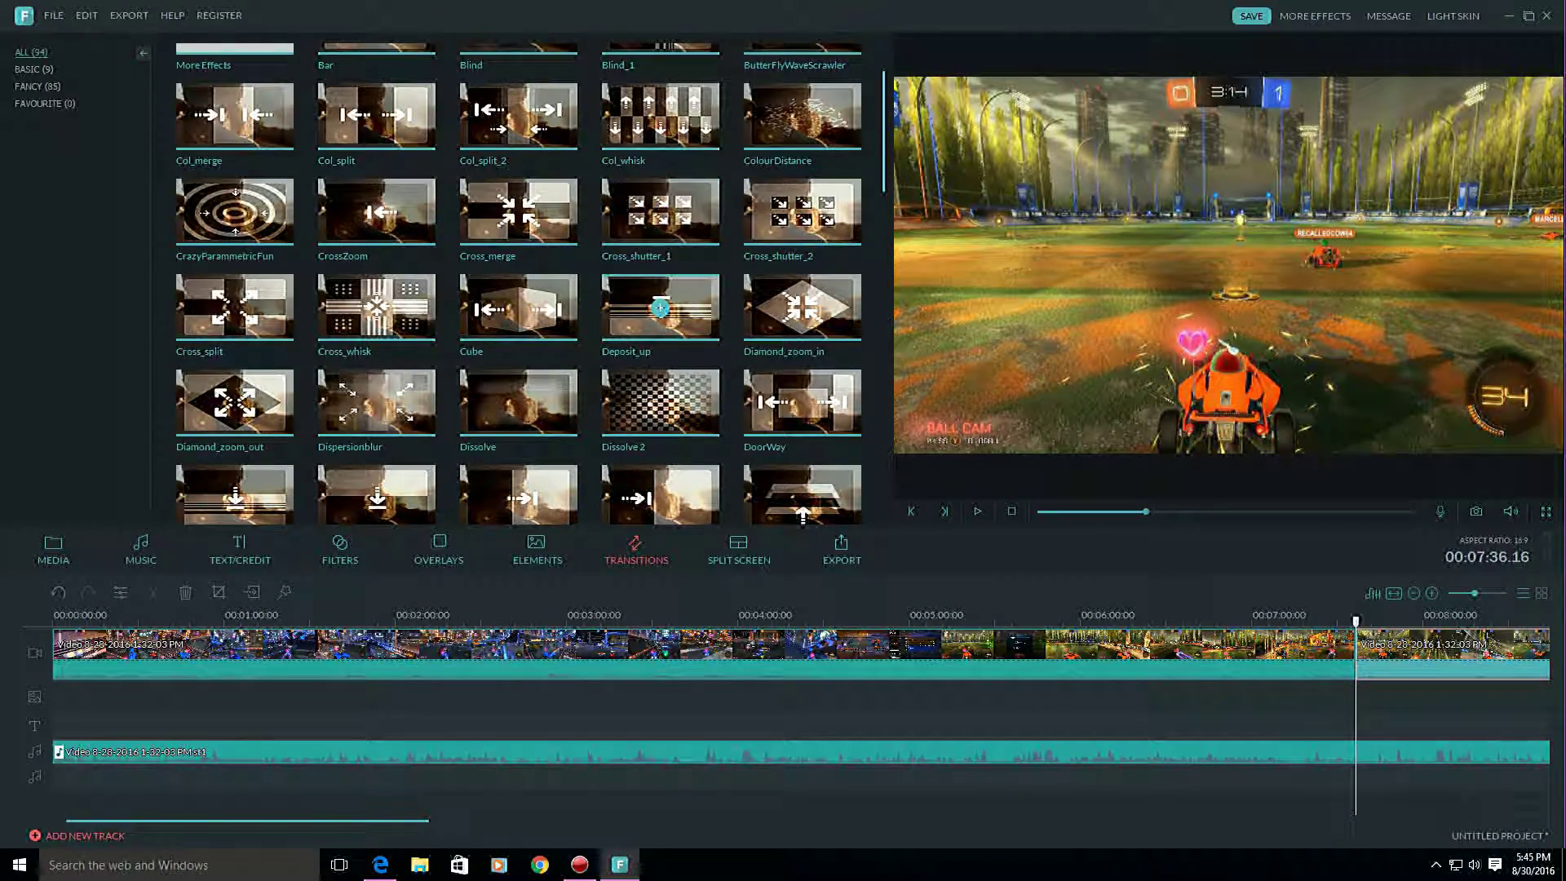
click(802, 308)
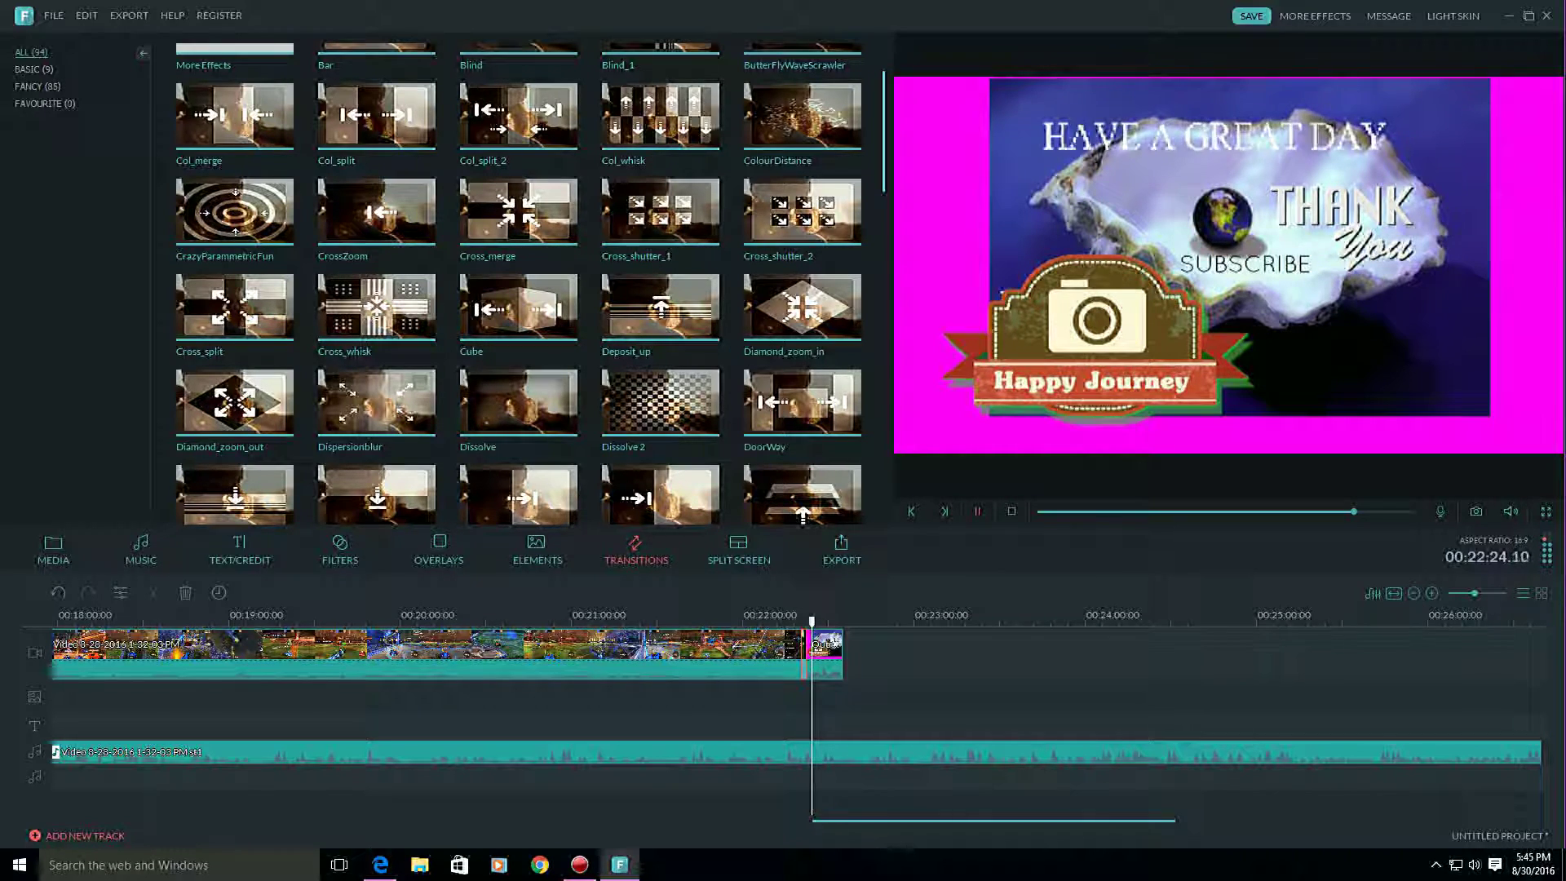
click(977, 512)
click(1146, 512)
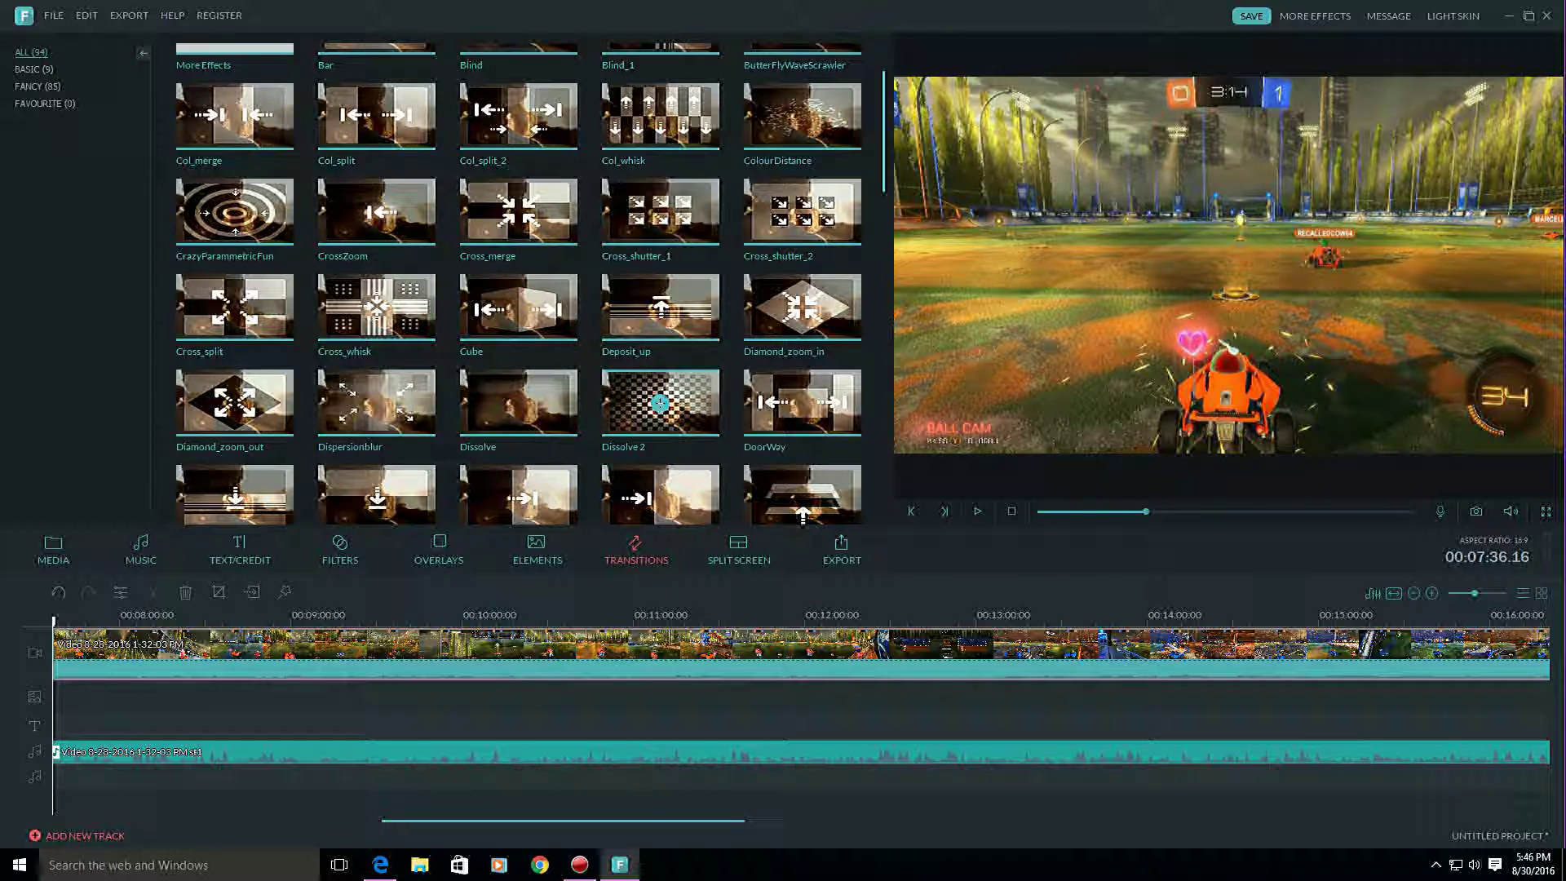
scroll(659, 122, down, 5)
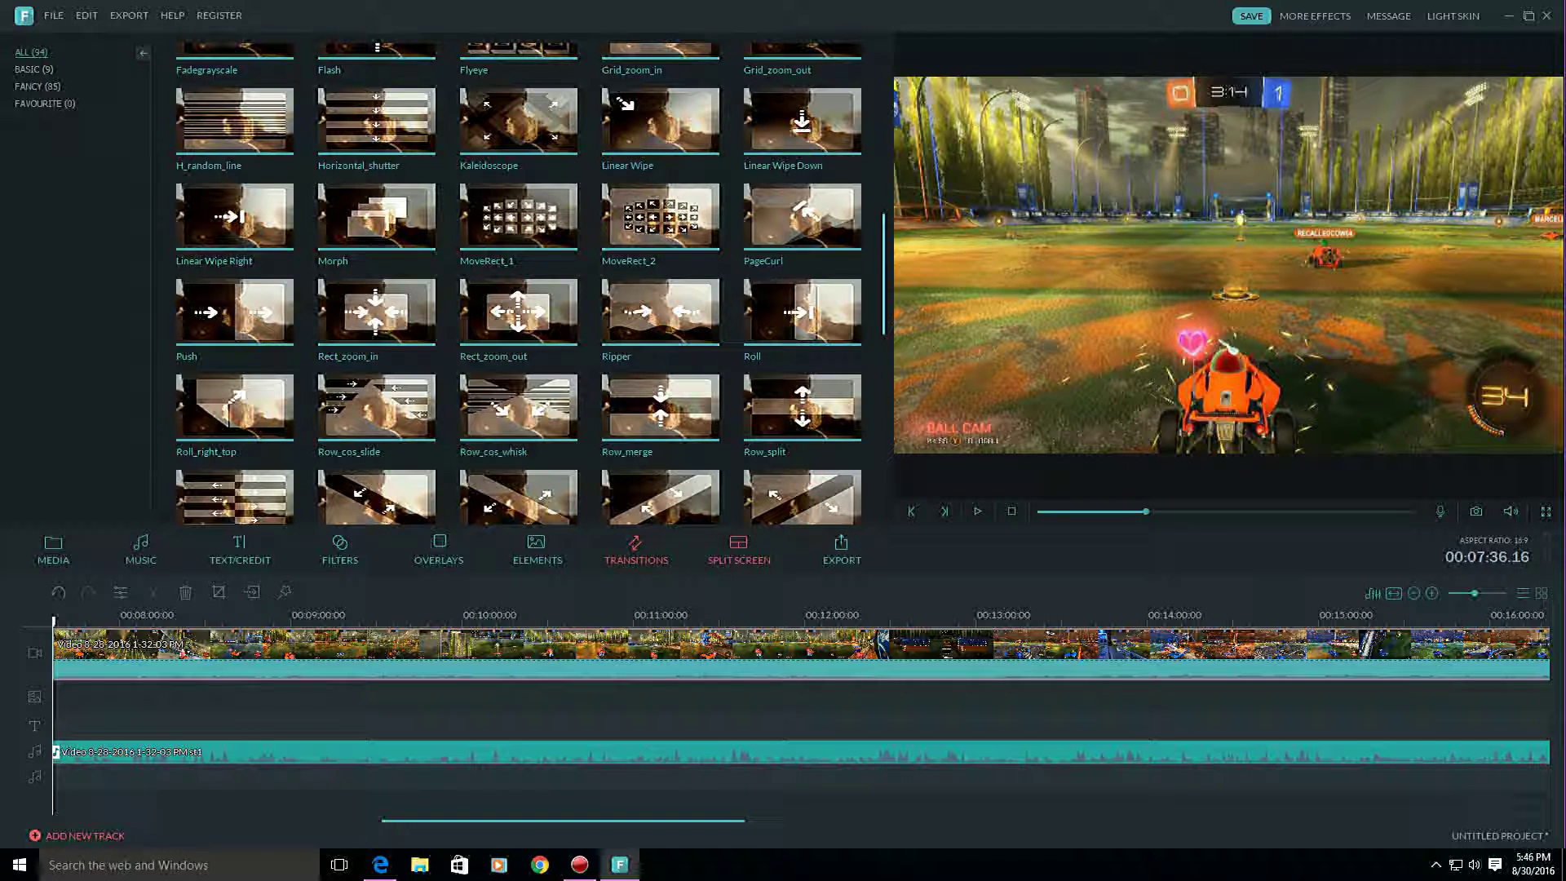
Insert a side-by-side two-pane split screen at 00:07:36.16 with empty drop zones and move the playhead back to 00:04:41.14.
click(738, 546)
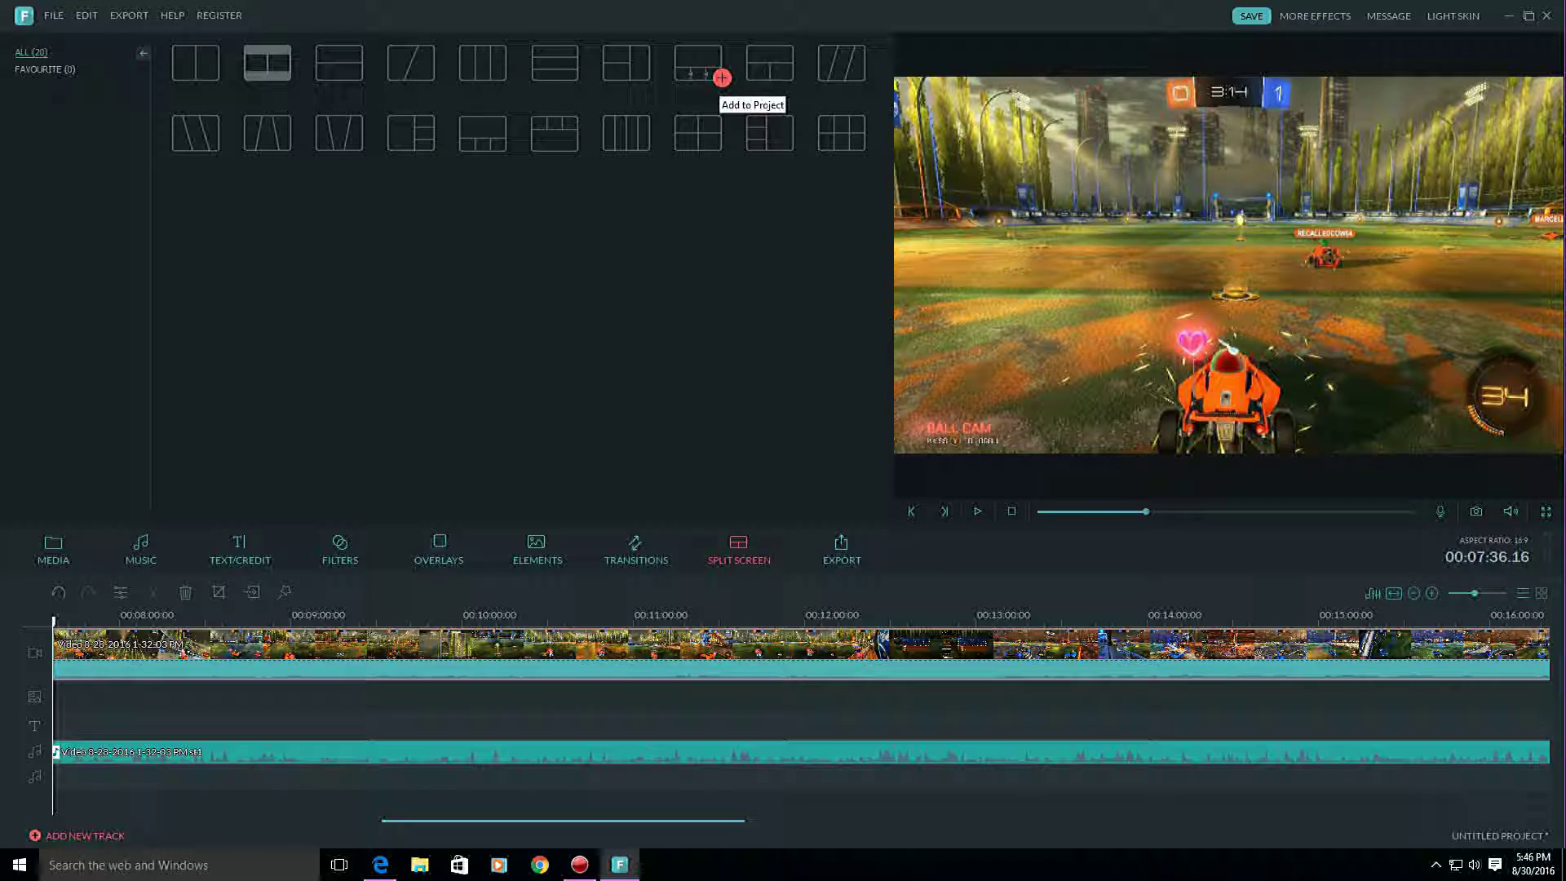
click(213, 75)
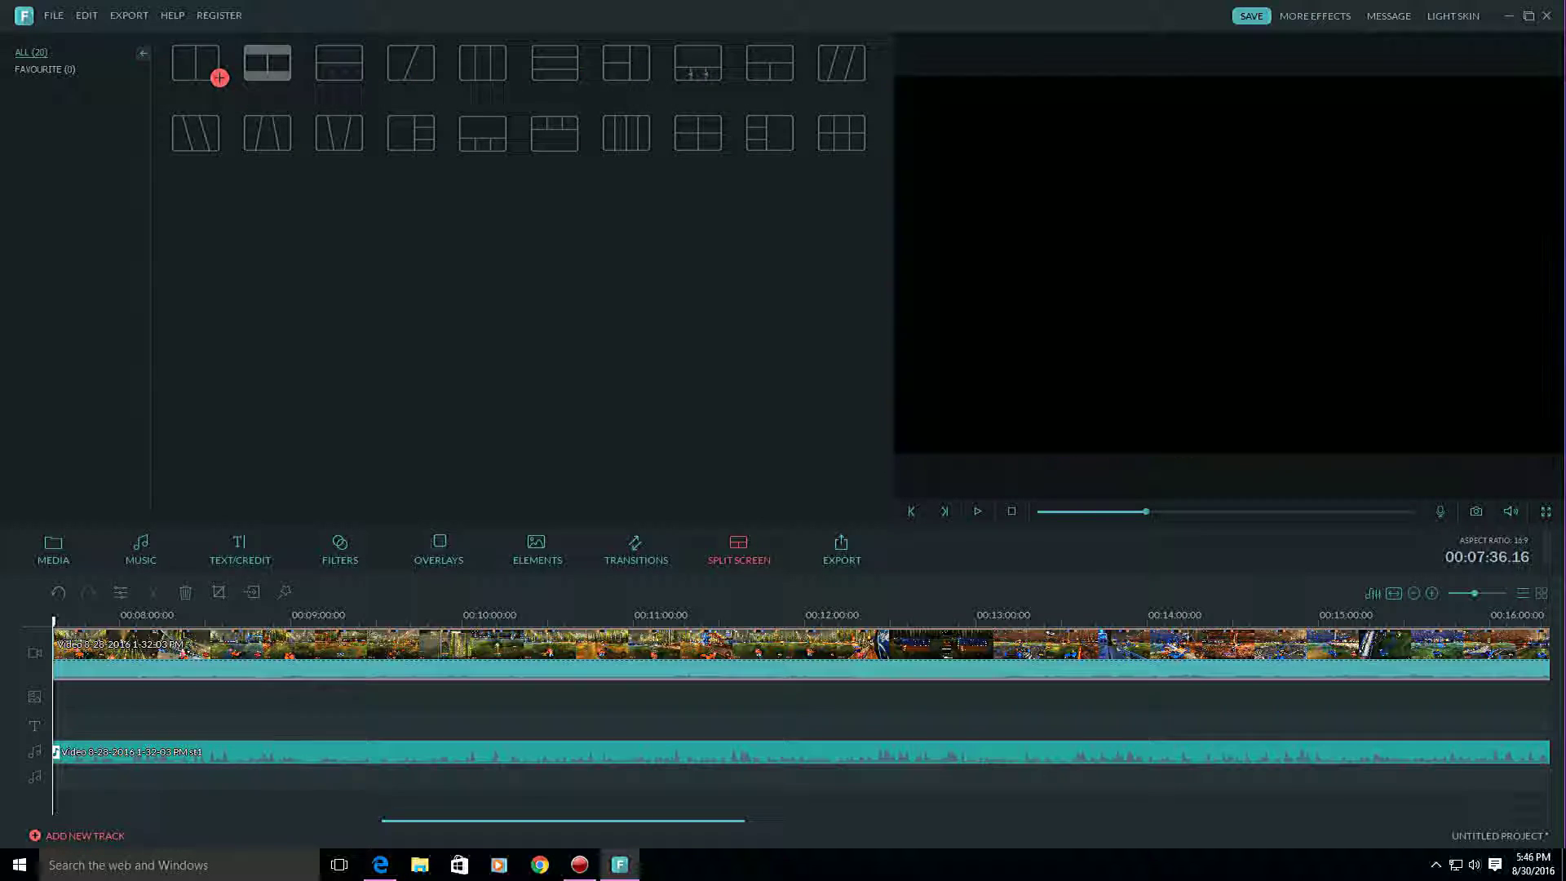
click(220, 77)
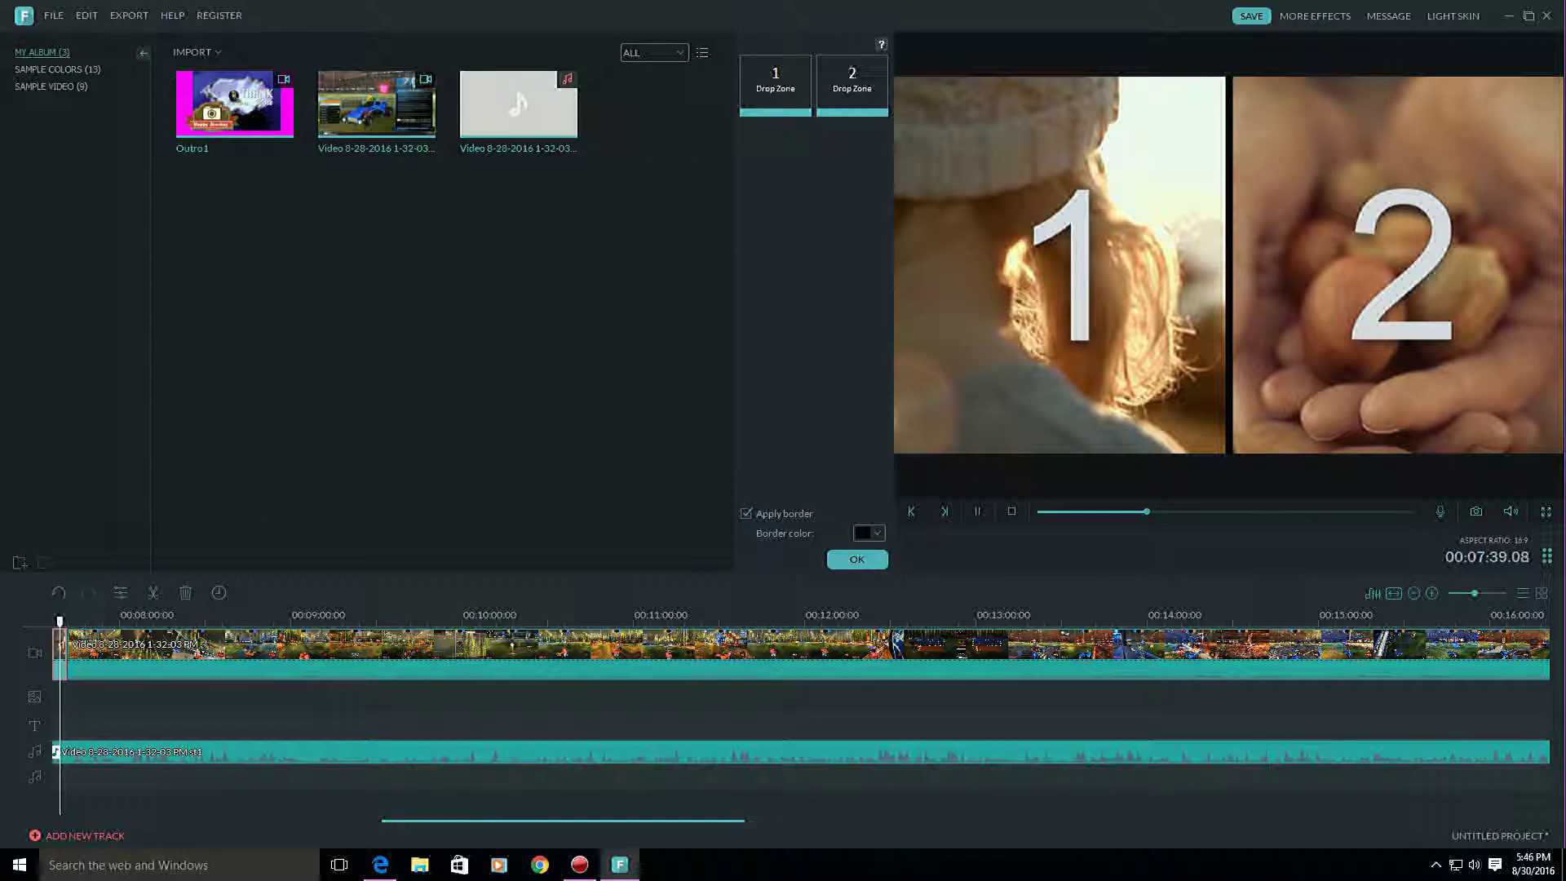
key(space)
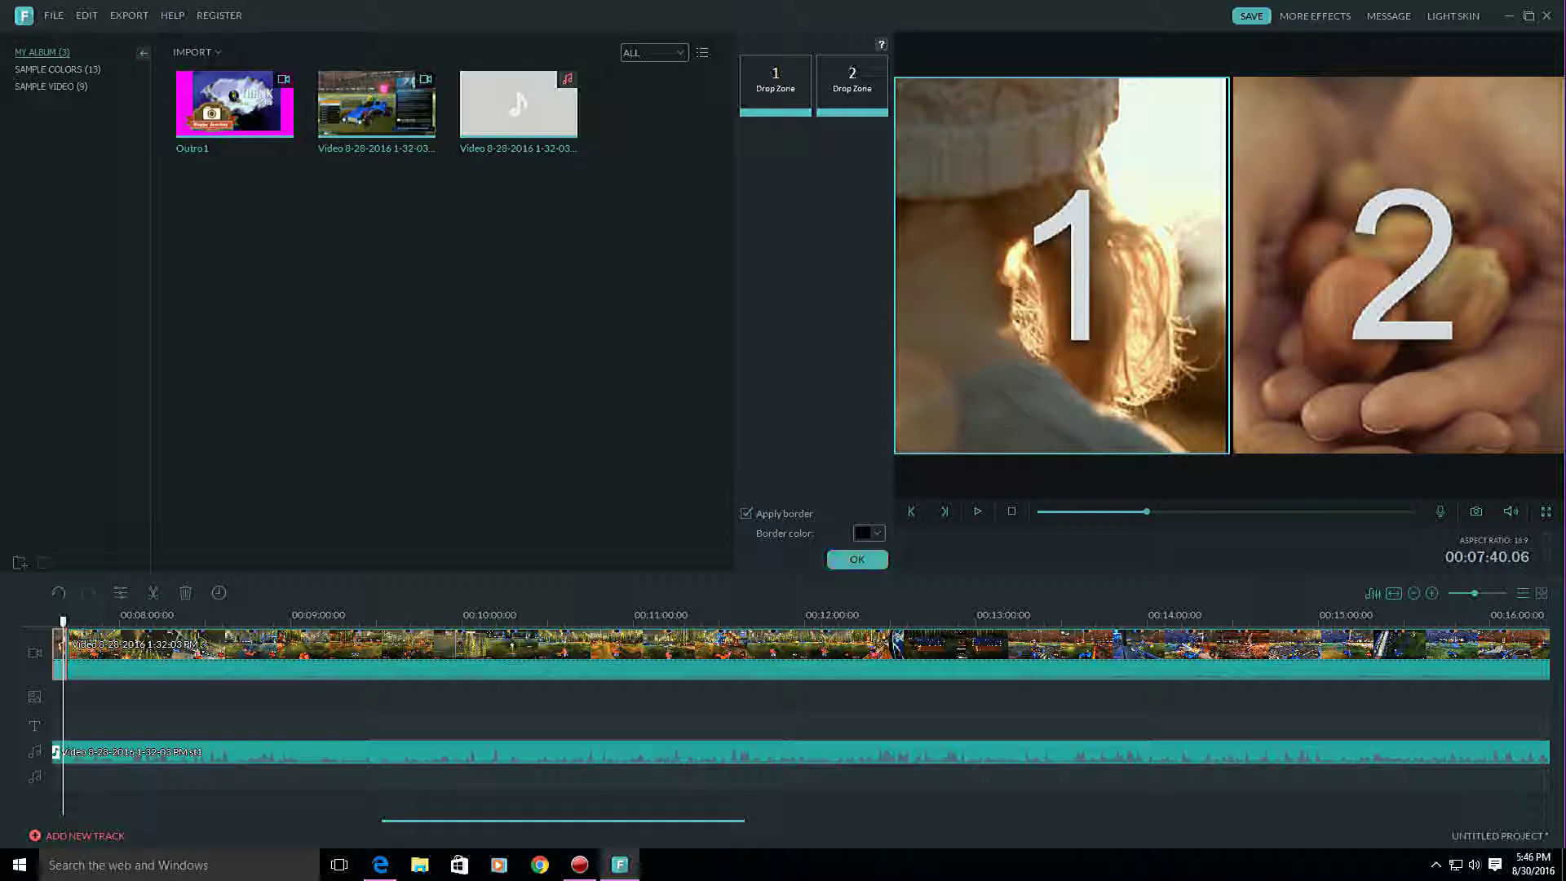
click(856, 558)
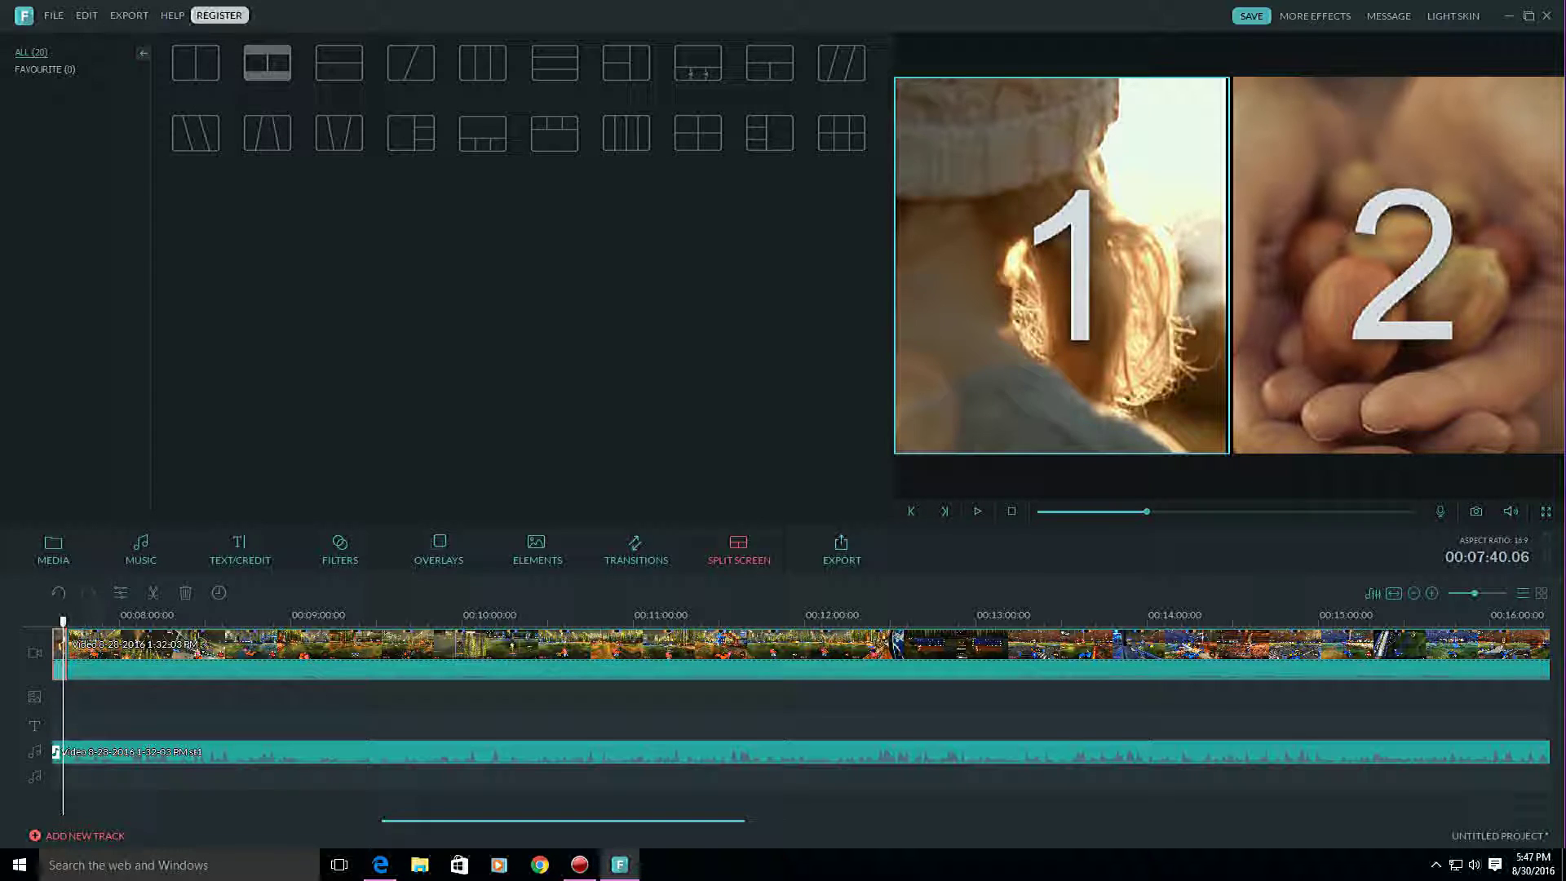
mouse_move(269, 65)
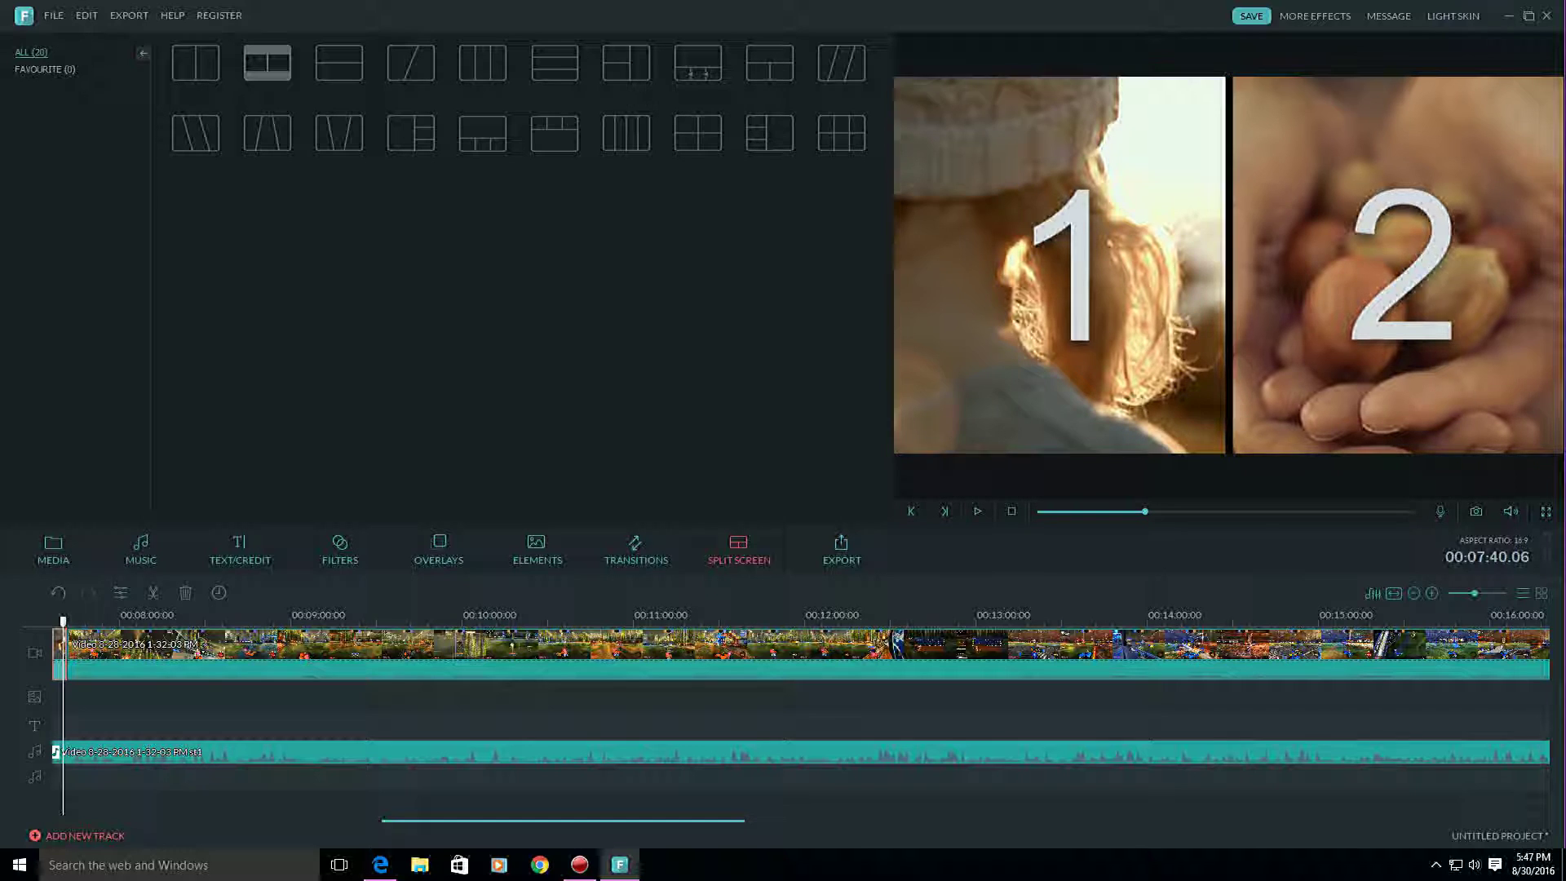
drag(62, 621, 49, 622)
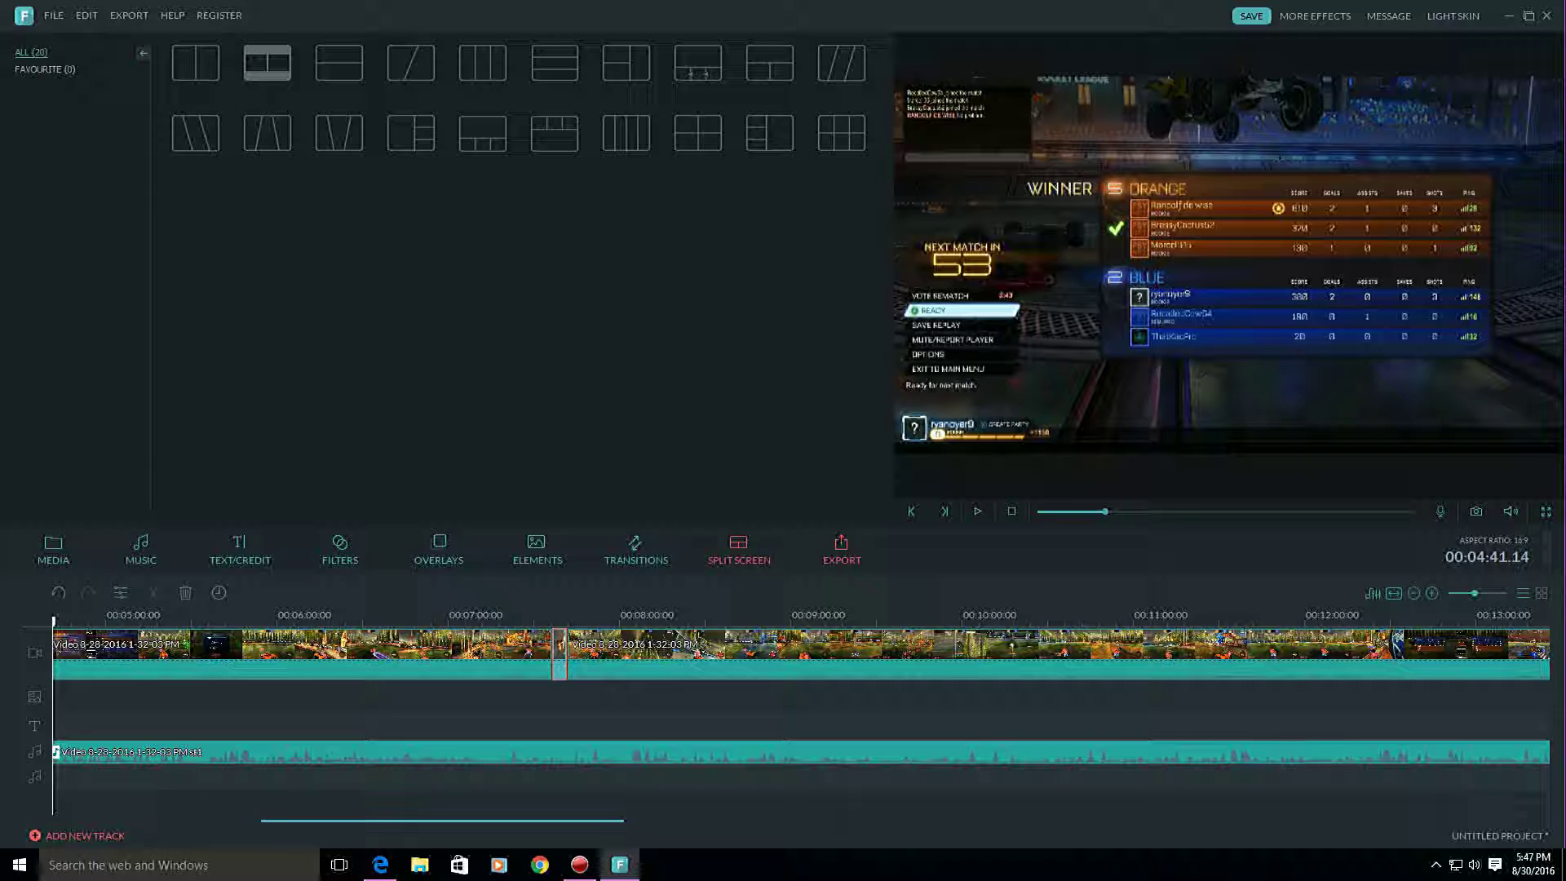
Set up an MP4 export named "Rocket League #1" with a resolution of 1920*1080.
click(842, 549)
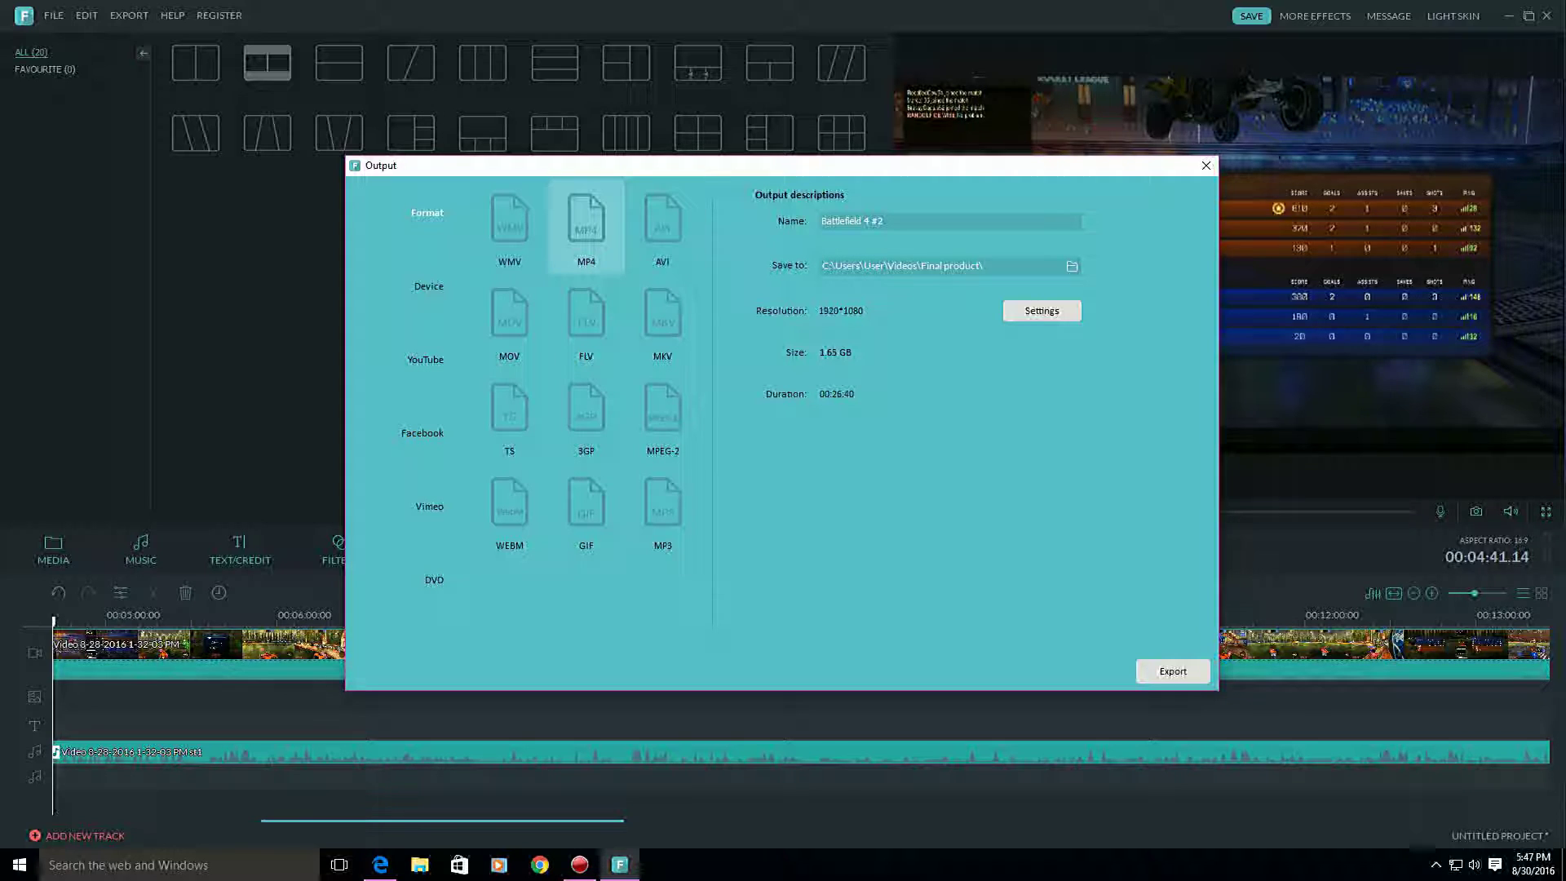
click(822, 221)
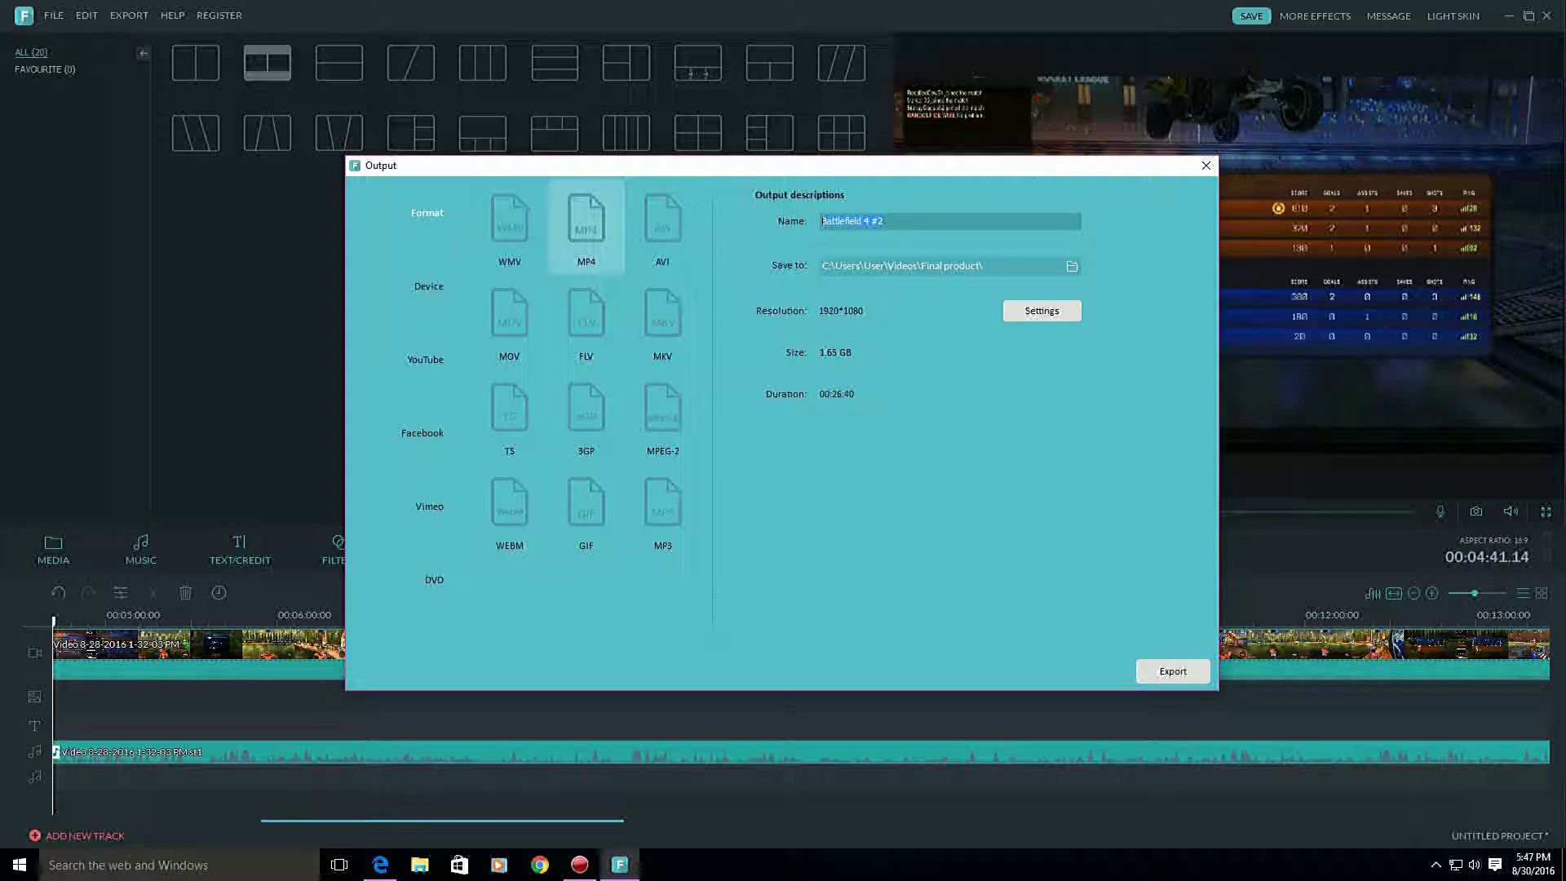
text(Rocket League #1)
click(1041, 311)
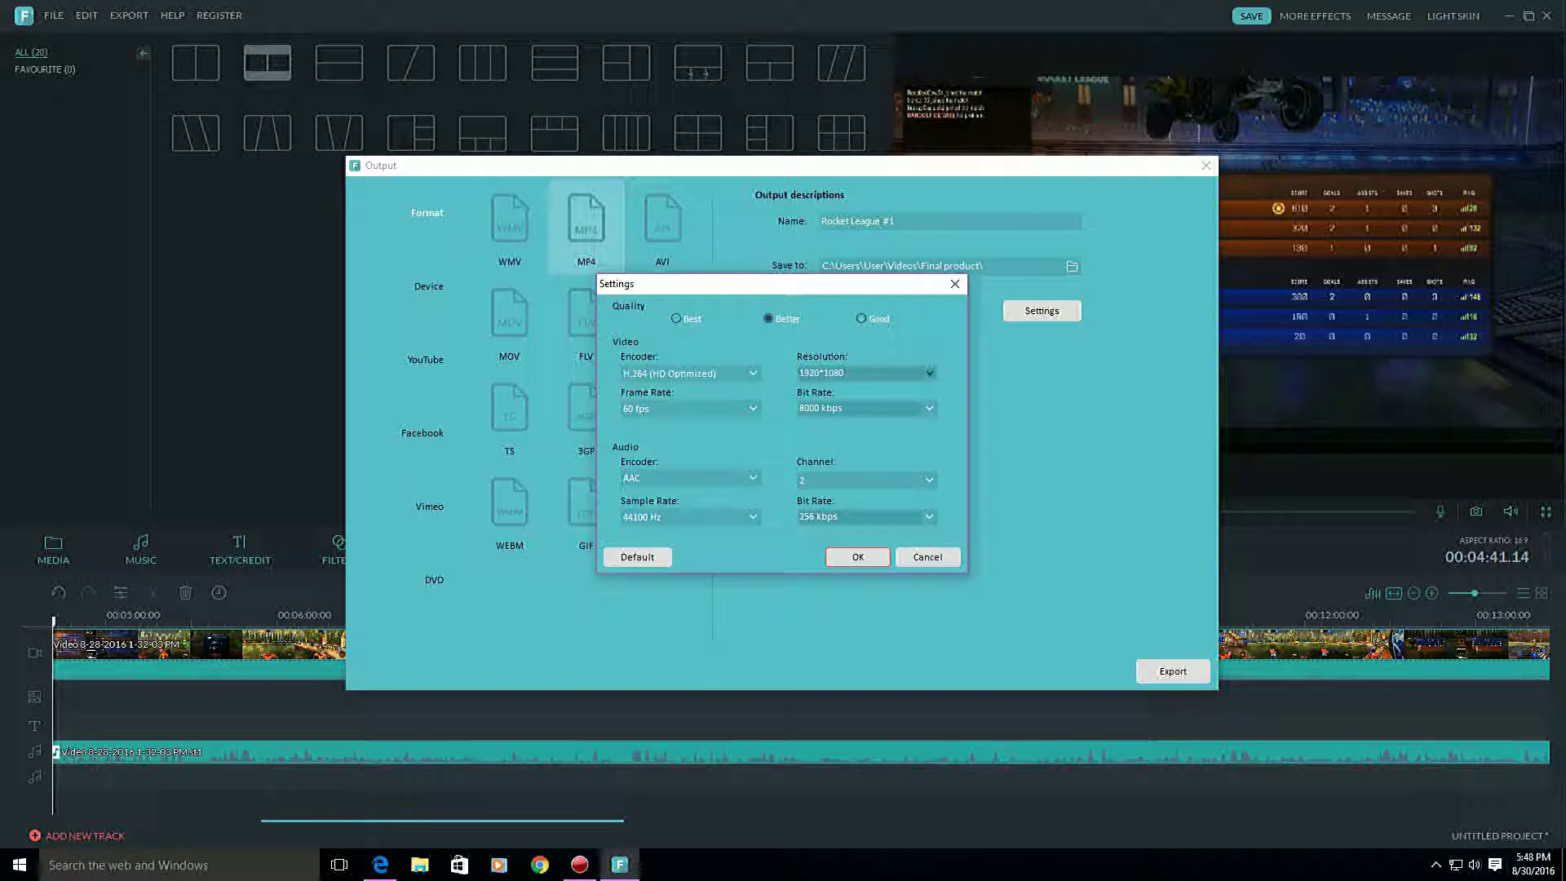
click(928, 372)
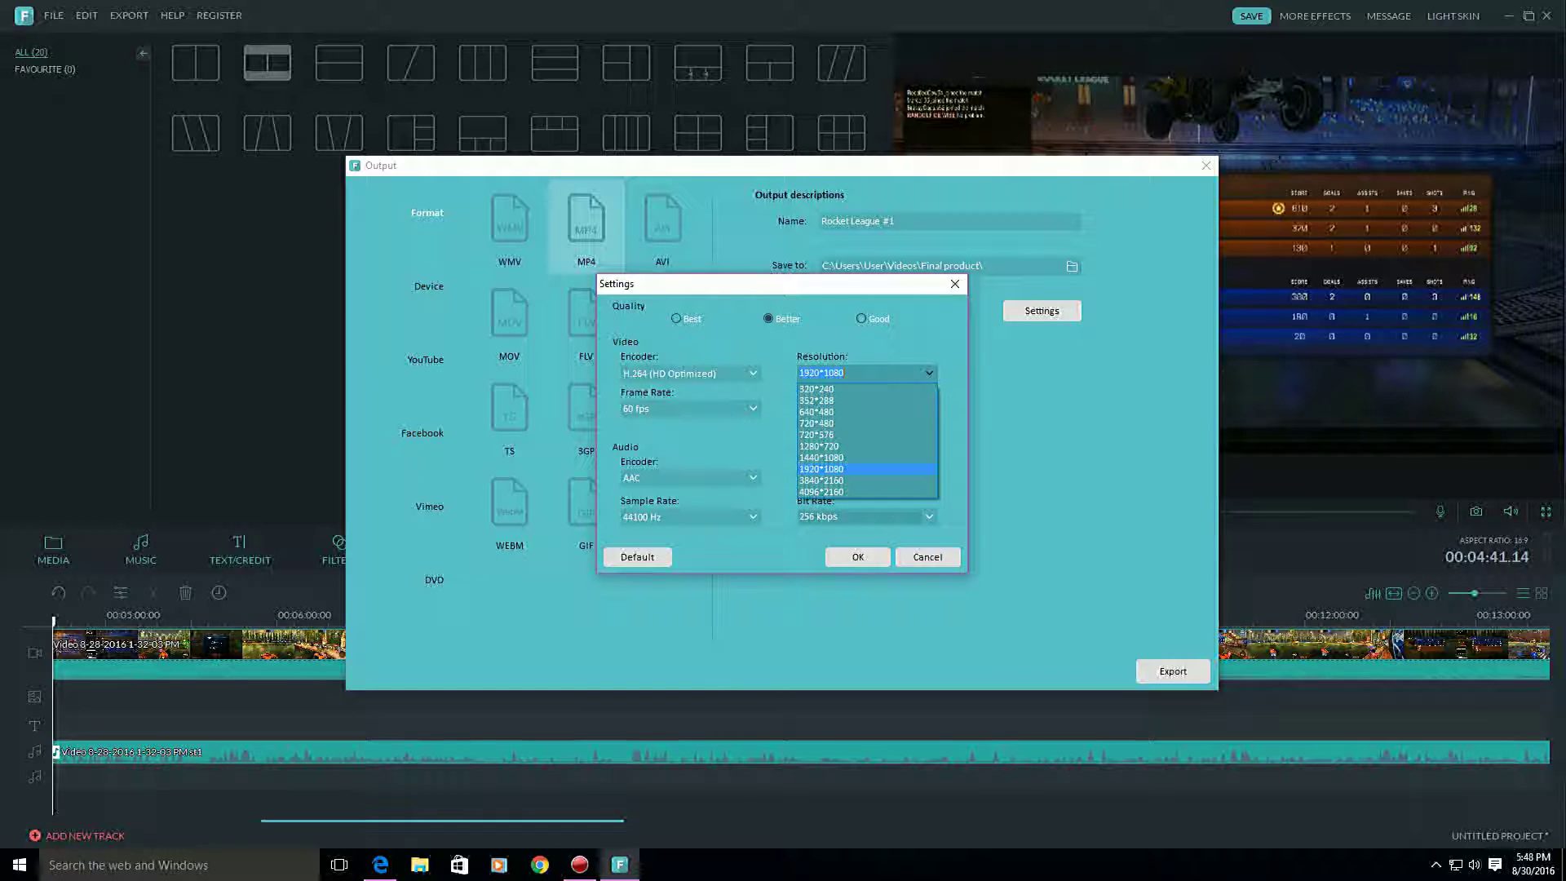
click(821, 469)
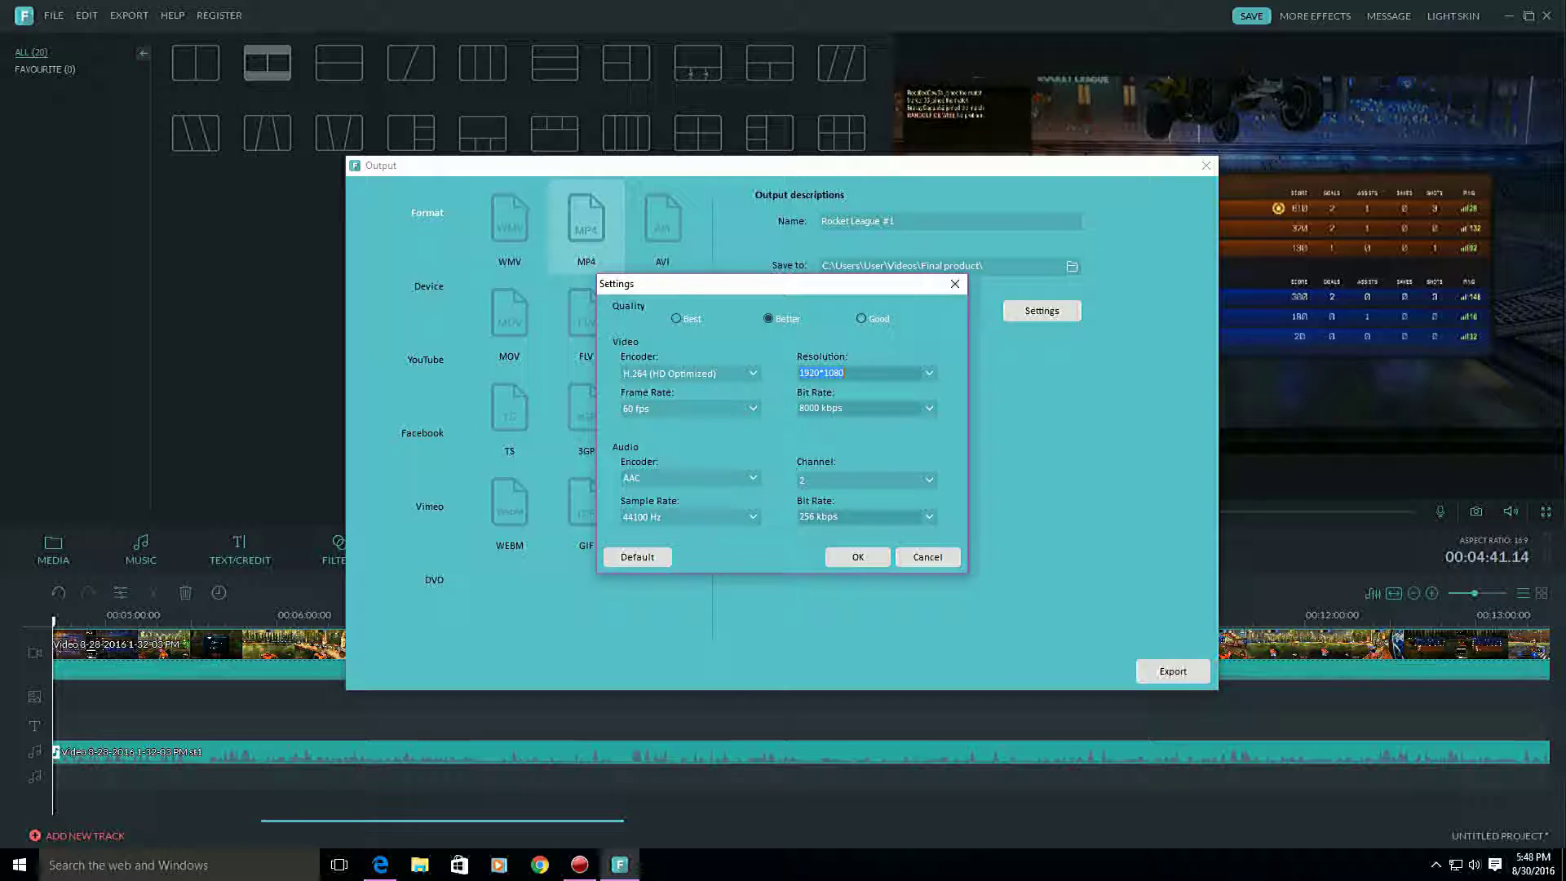
click(857, 557)
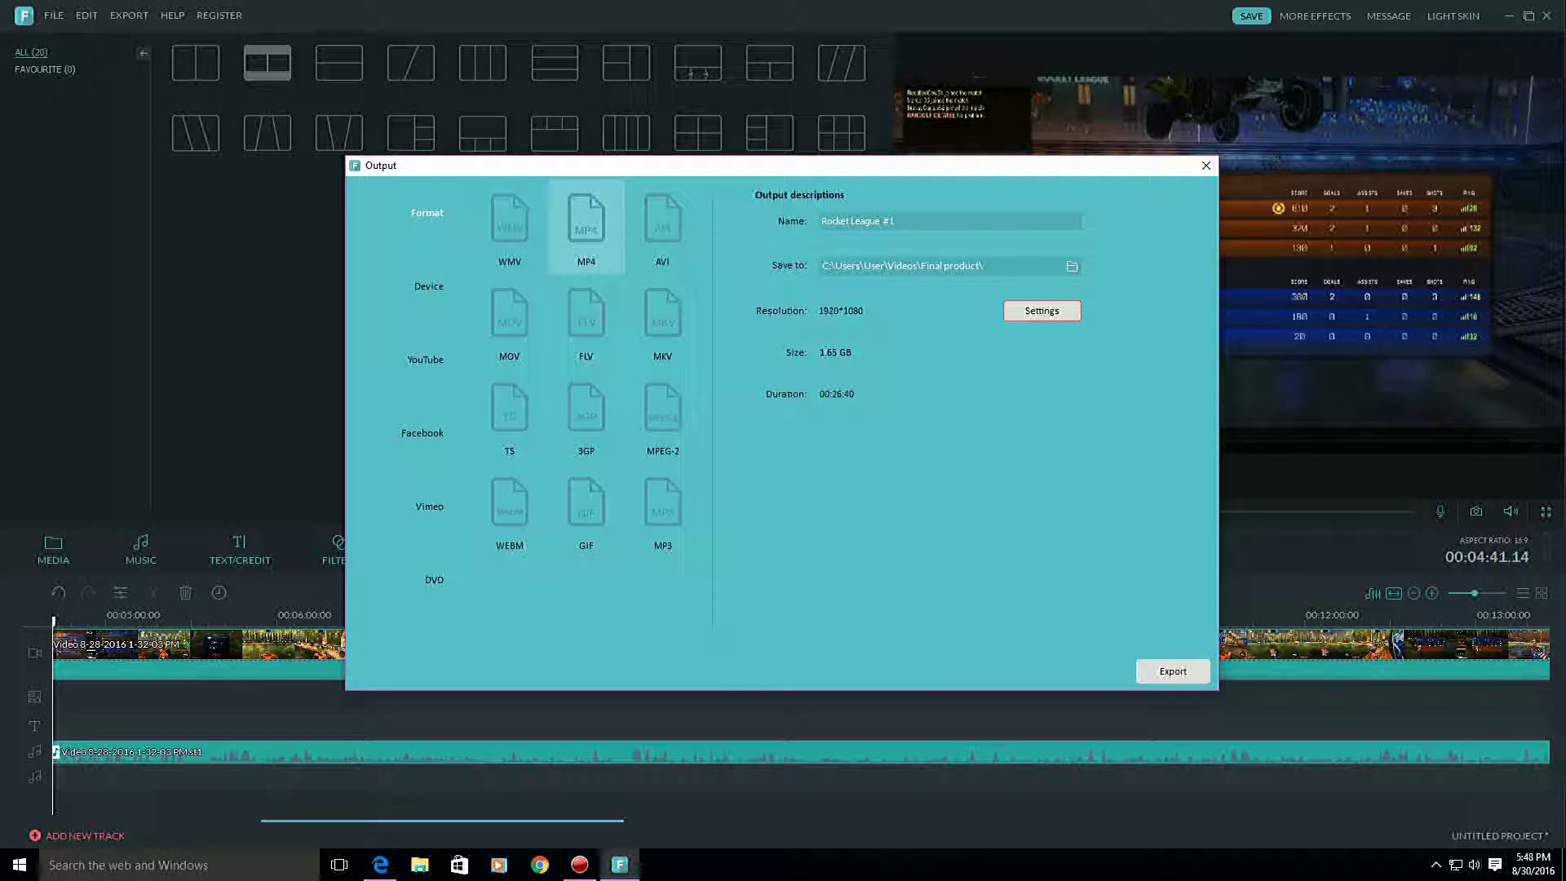
Start the export, cancel the running conversion and close the output window.
click(1173, 671)
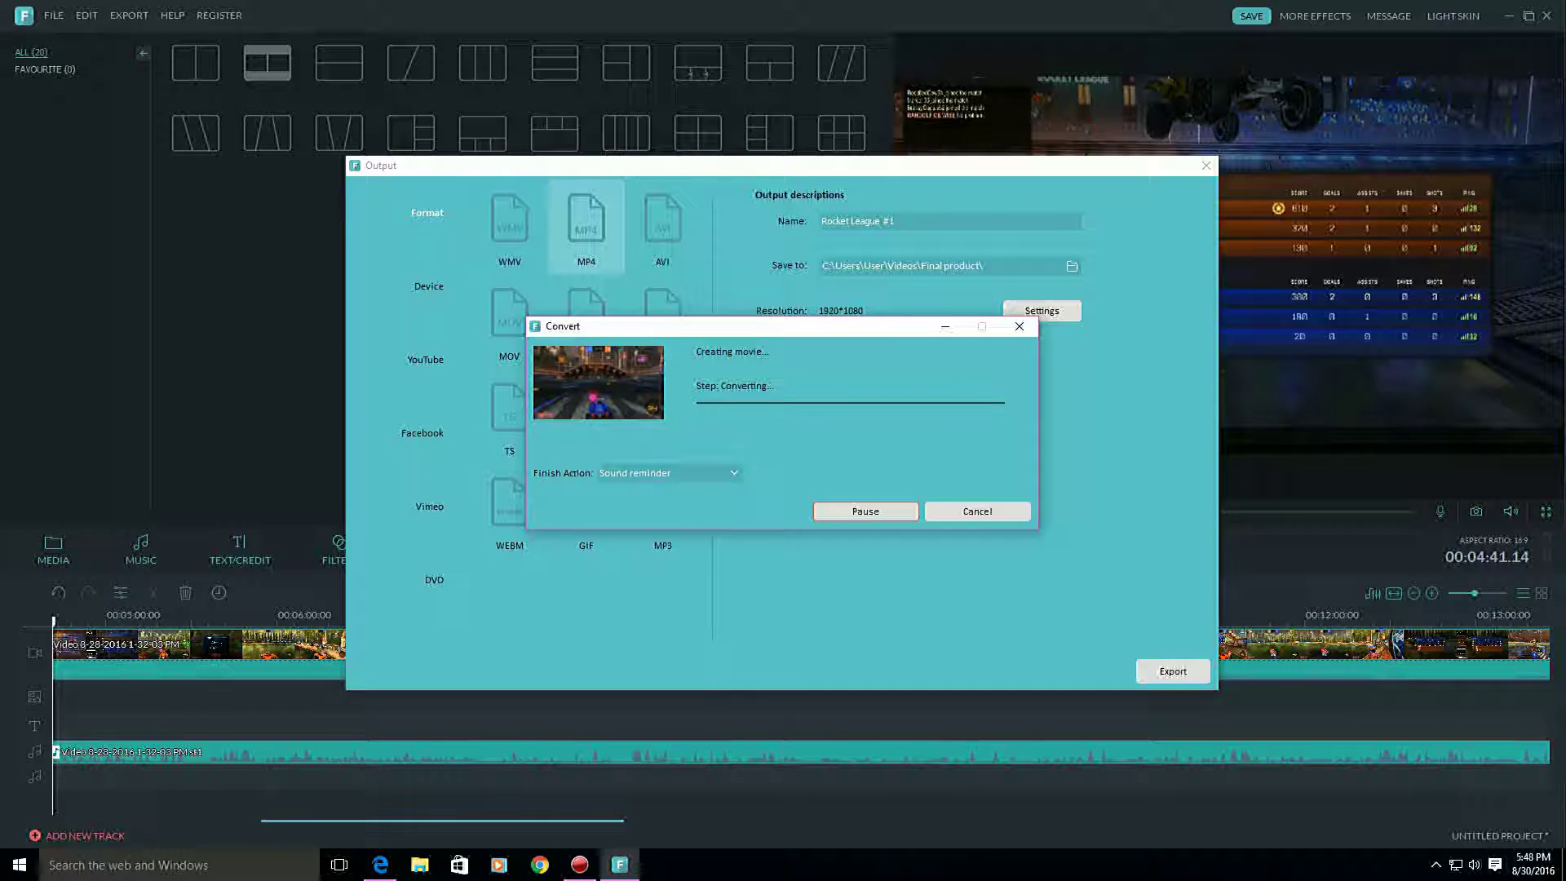
click(976, 511)
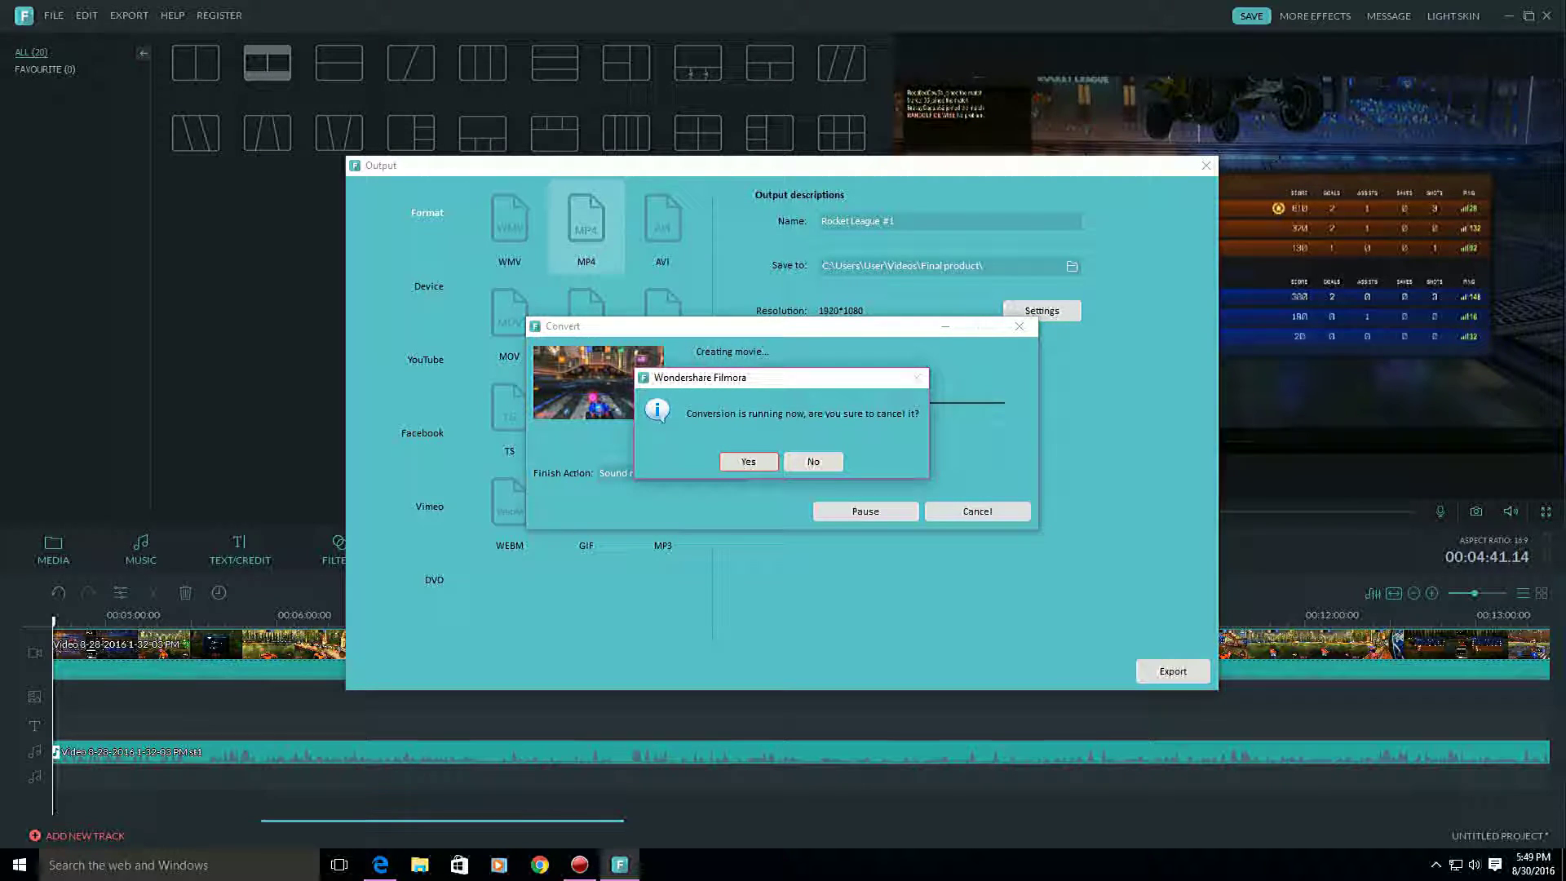
click(748, 461)
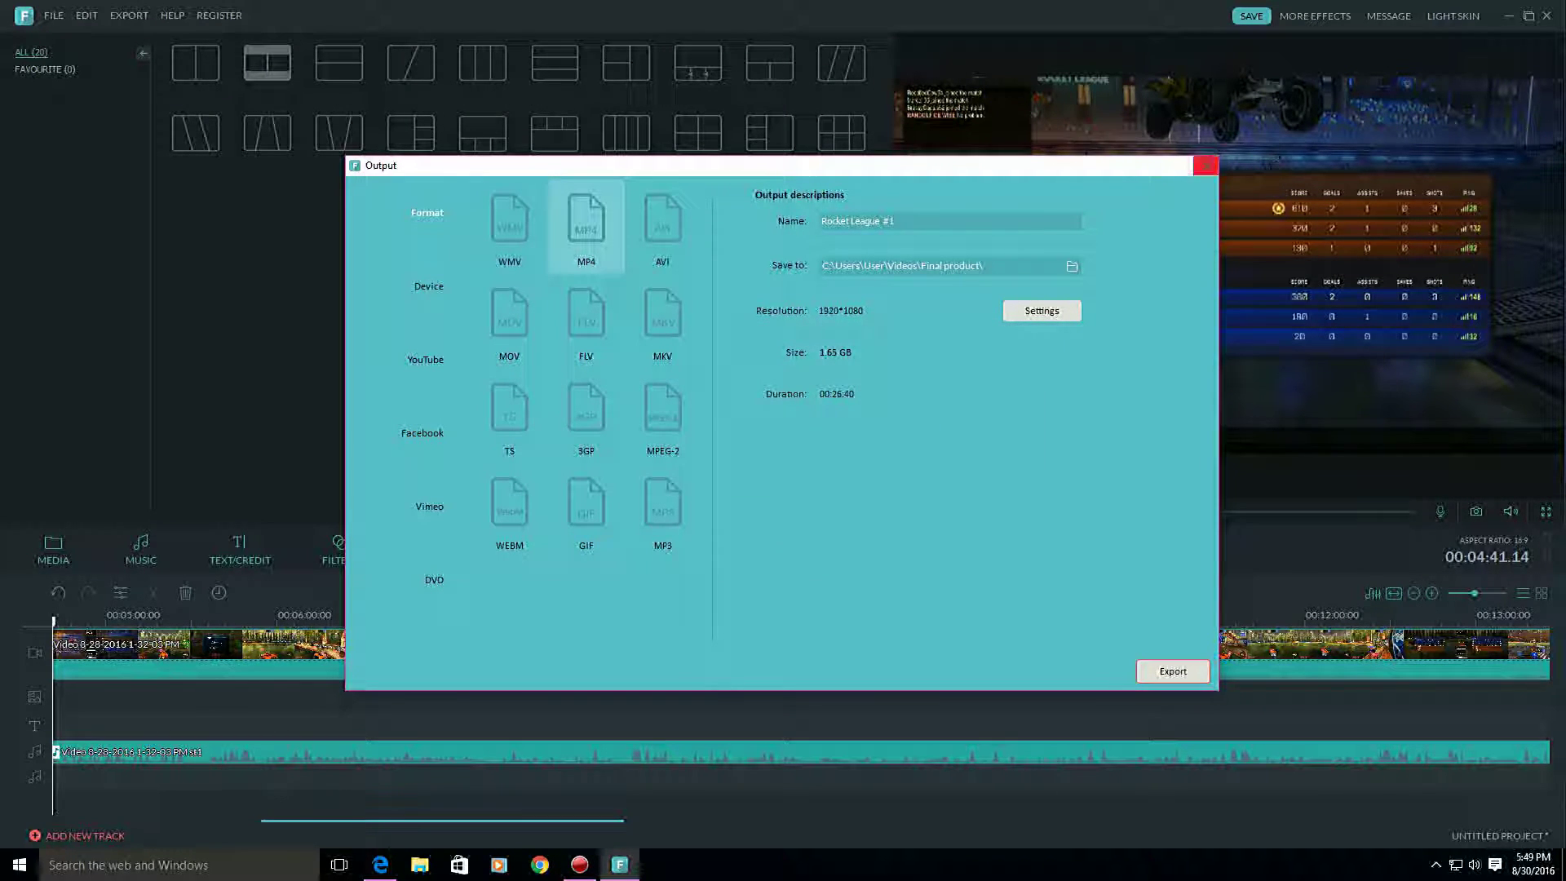
click(1206, 165)
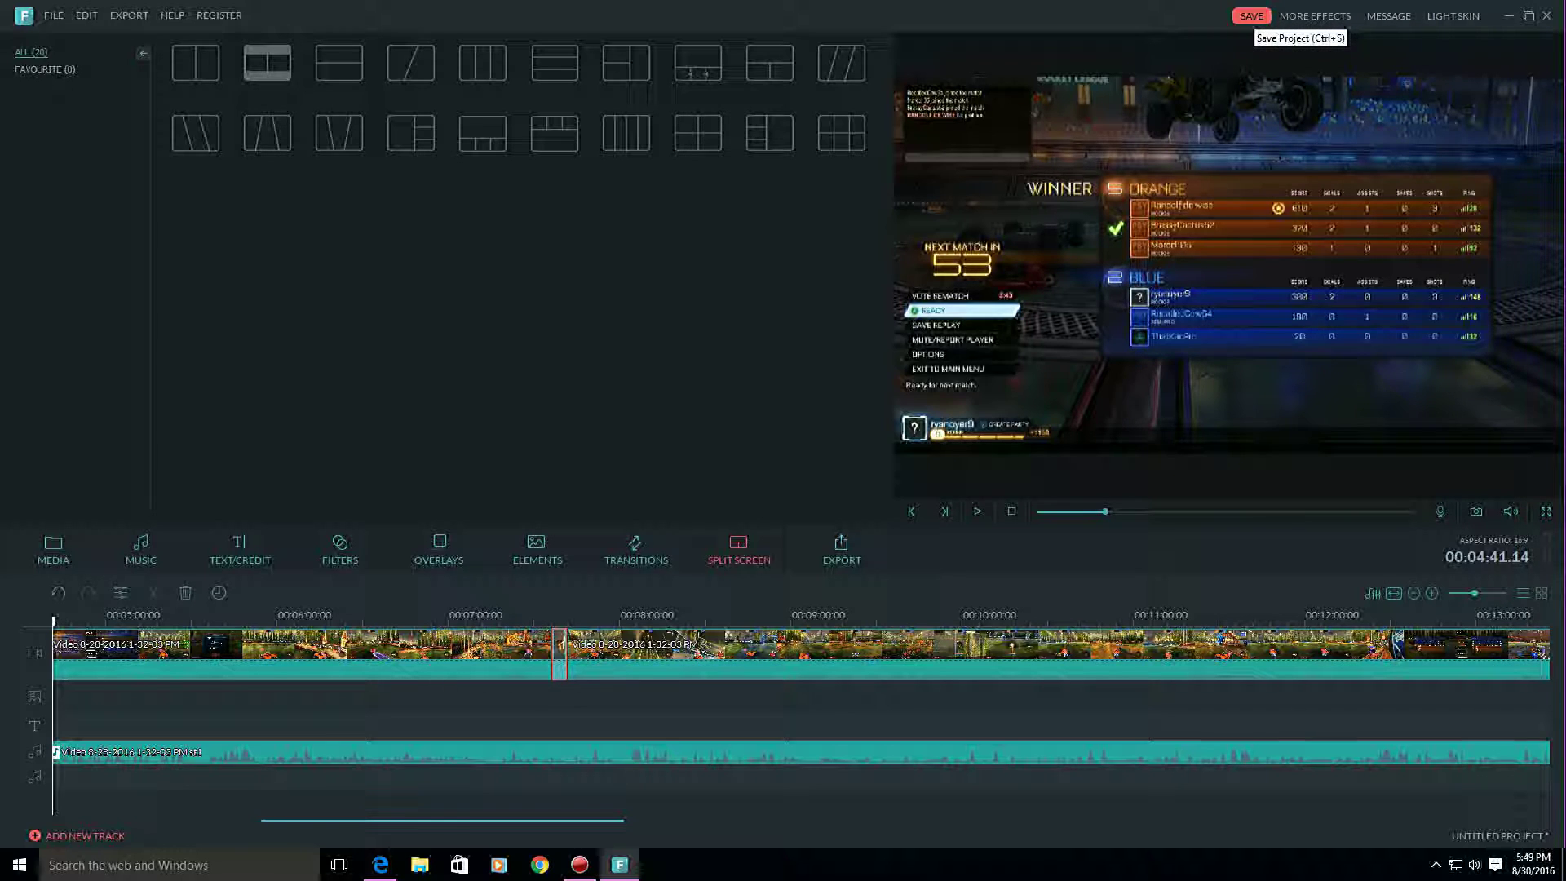
Open the Save As window for the project and close it without saving.
click(1251, 17)
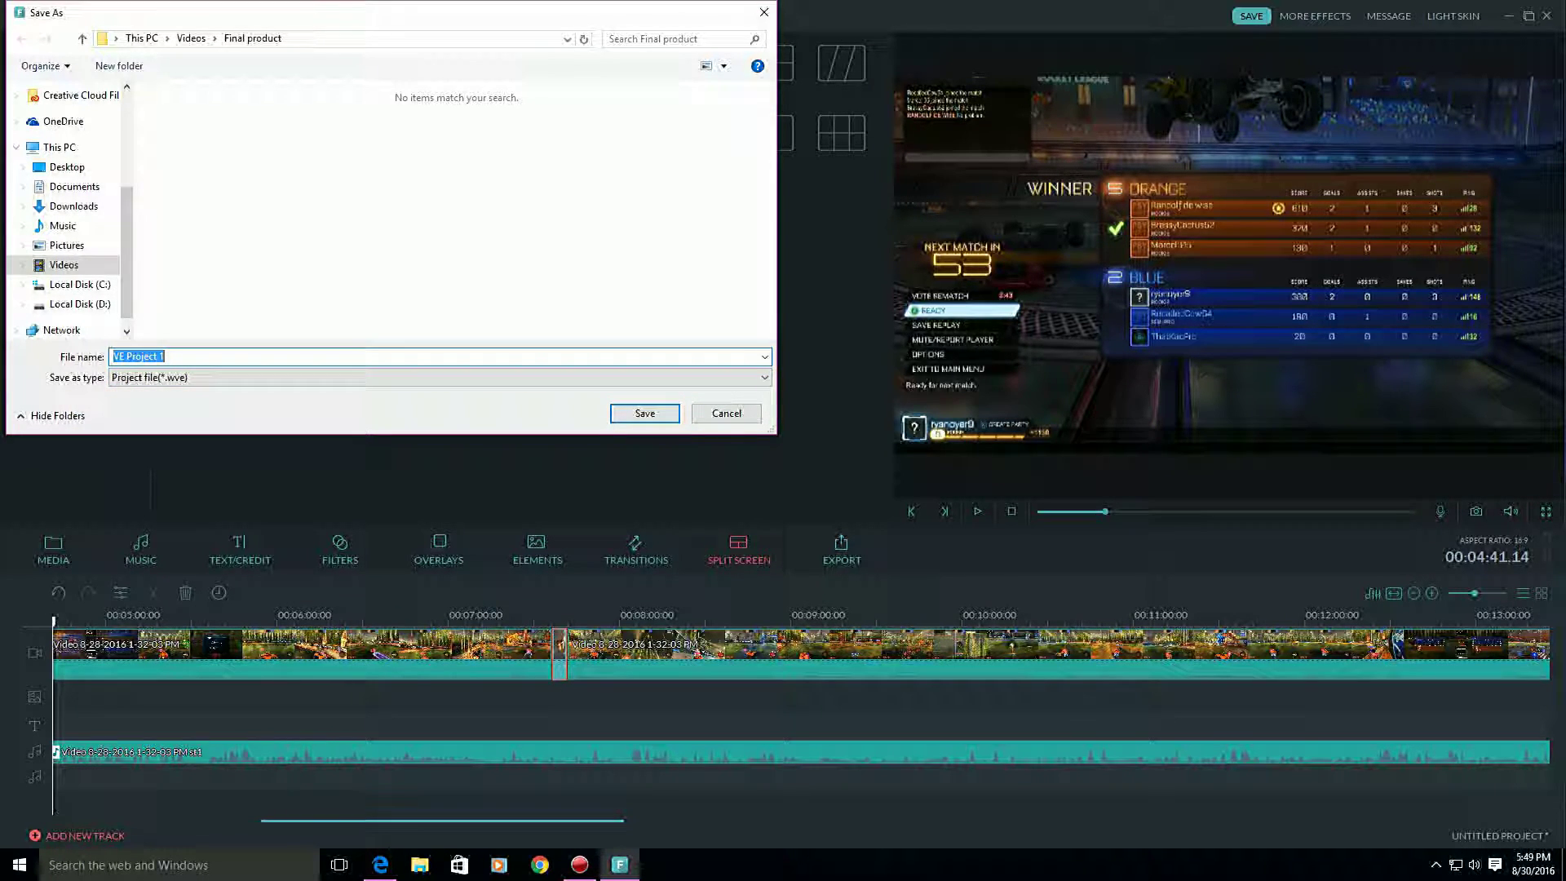
click(763, 12)
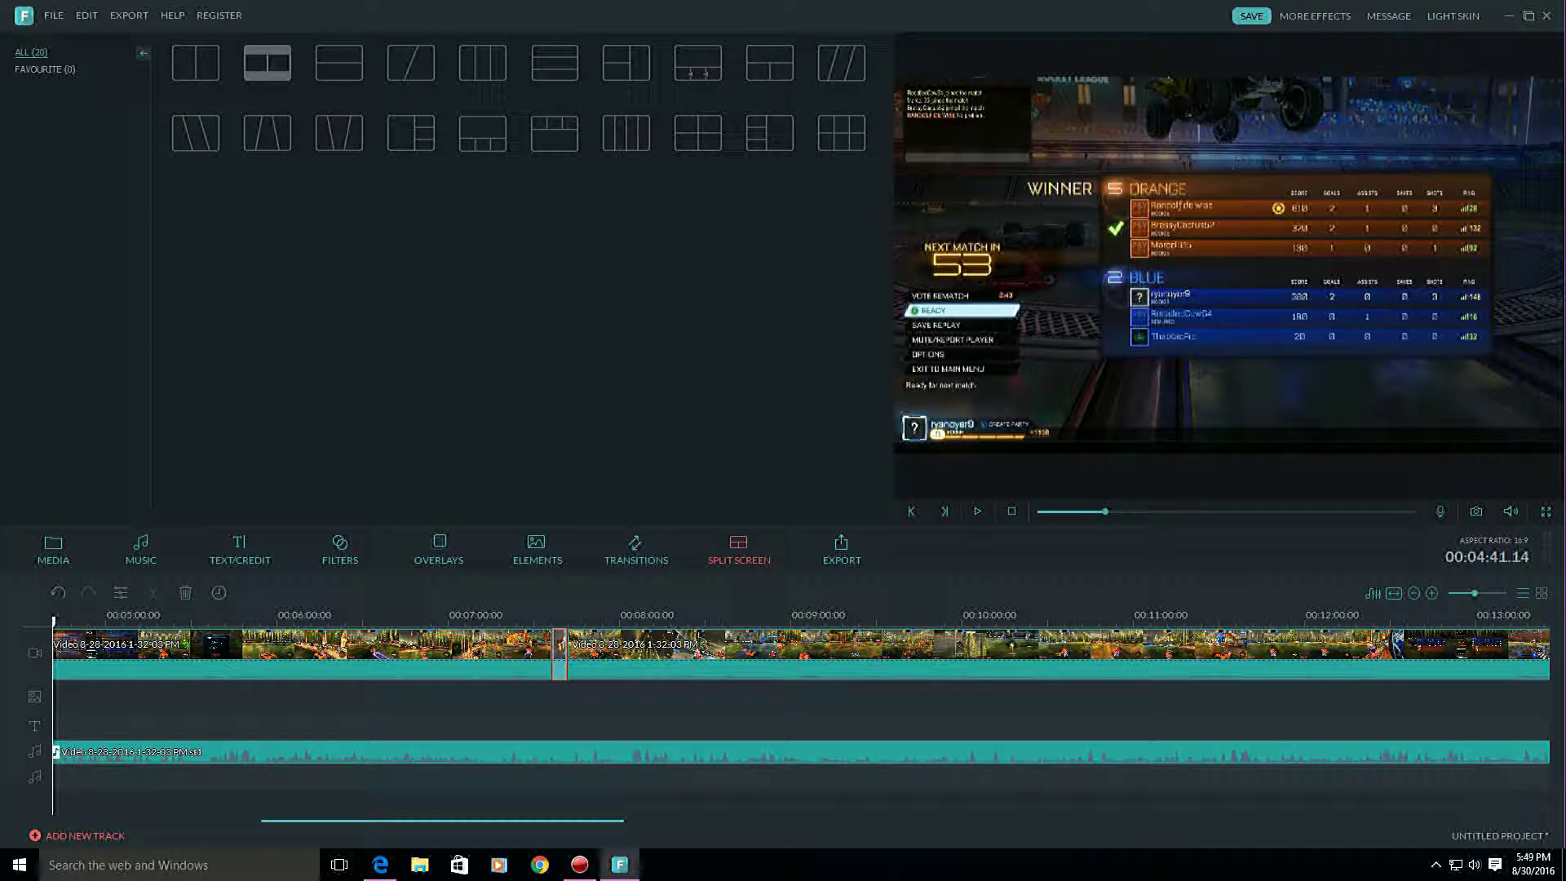
mouse_move(578, 150)
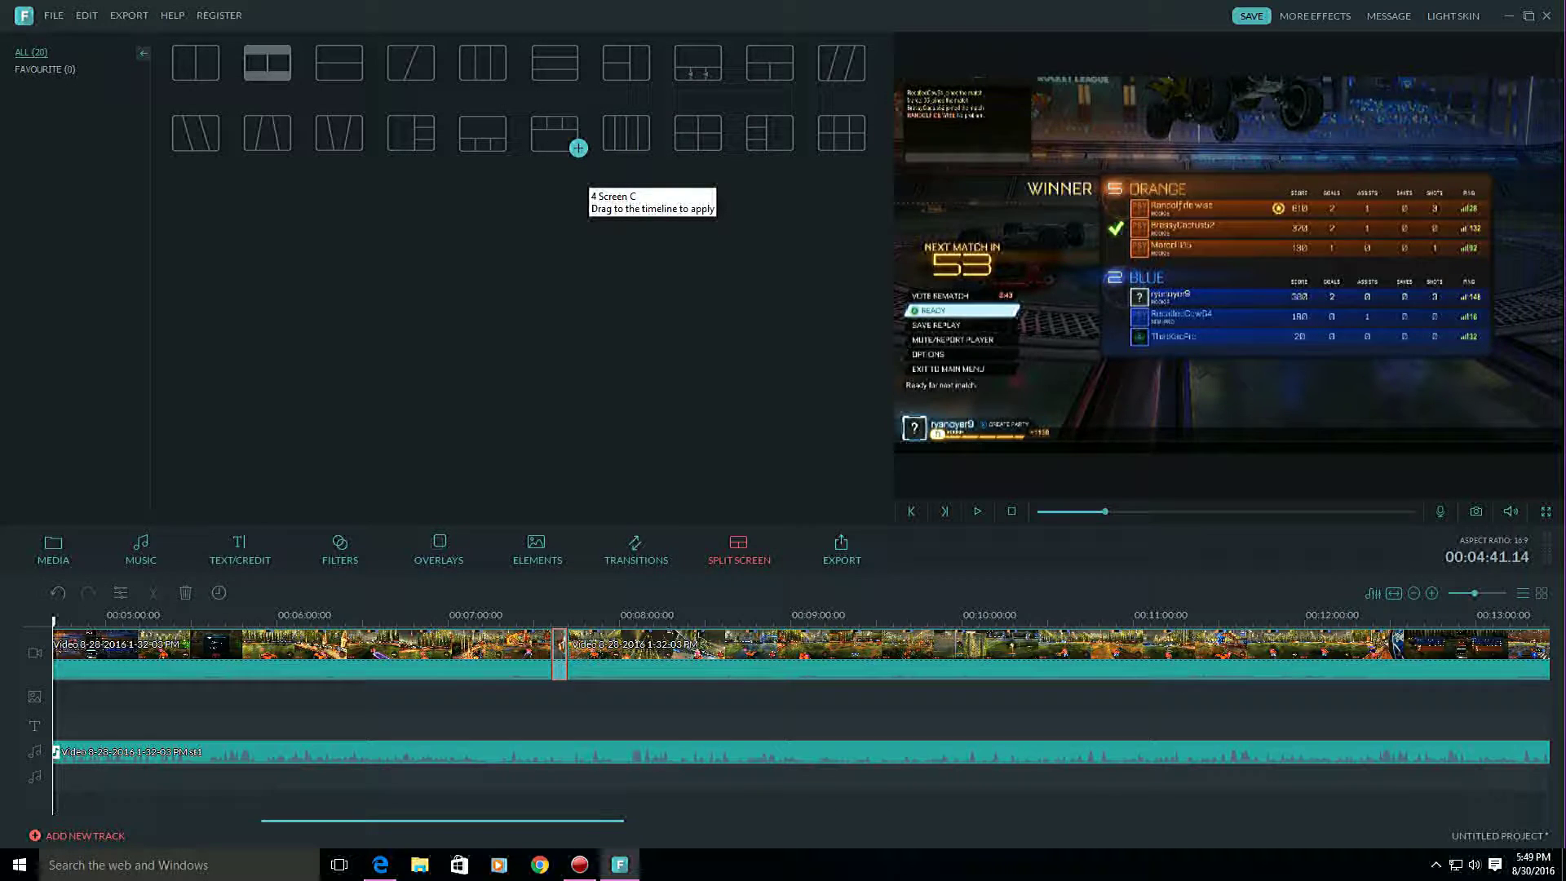